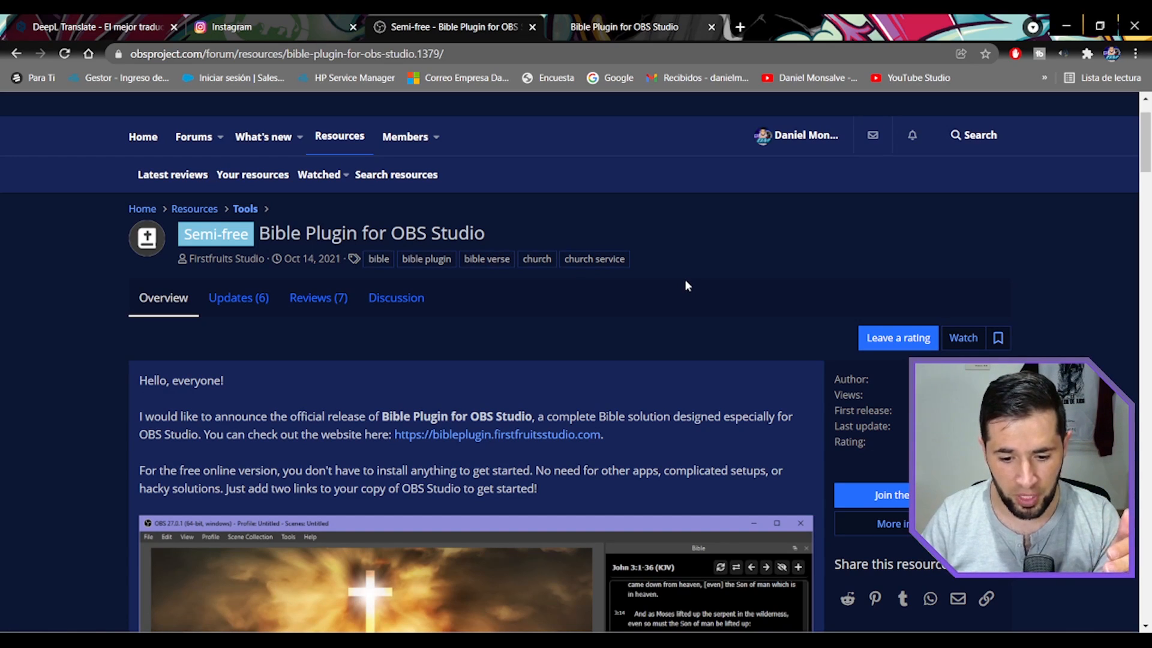
Open the update notes of the Bible Plugin for OBS Studio resource at version 1.4.1.
{"action": "scroll", "coordinate": [685, 285], "scroll_direction": "down", "scroll_amount": 5}
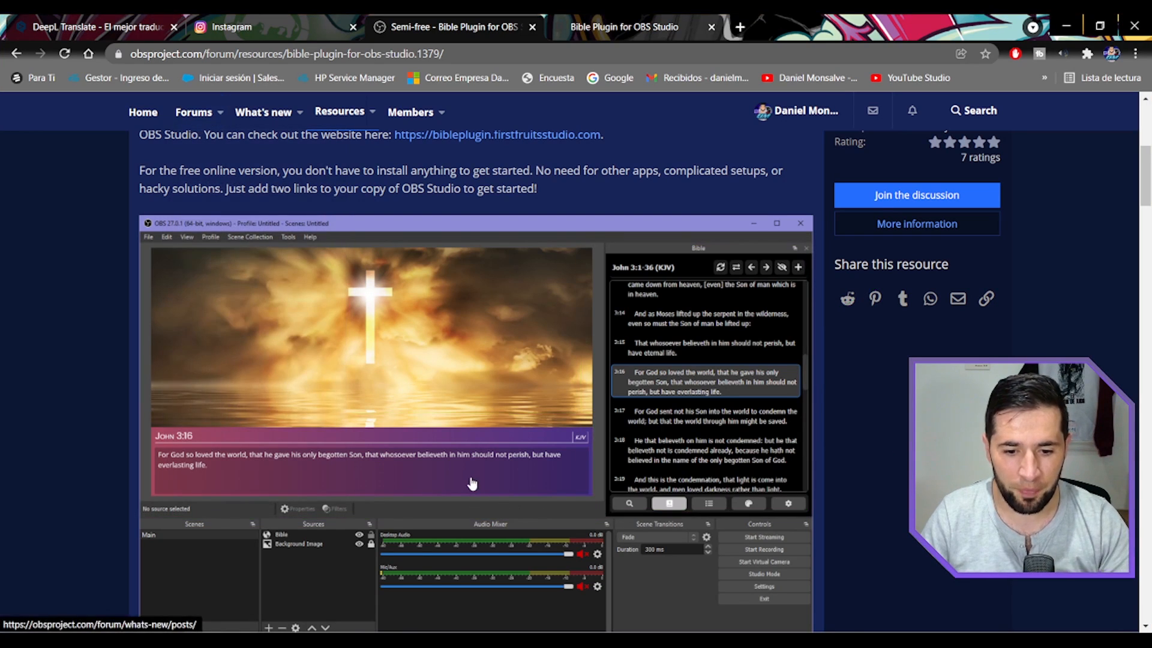
{"action": "scroll", "coordinate": [235, 232], "scroll_direction": "up", "scroll_amount": 4}
{"action": "left_click", "coordinate": [235, 232]}
{"action": "scroll", "coordinate": [310, 331], "scroll_direction": "down", "scroll_amount": 3}
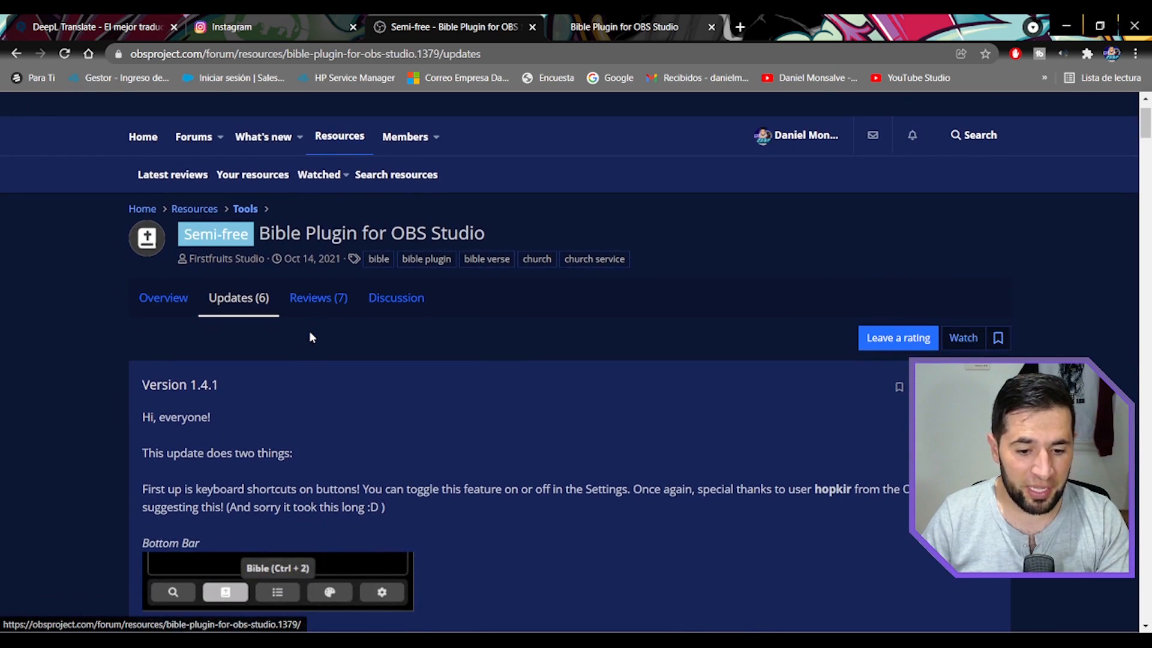
{"action": "scroll", "coordinate": [311, 301], "scroll_direction": "up", "scroll_amount": 2}
{"action": "scroll", "coordinate": [301, 369], "scroll_direction": "down", "scroll_amount": 1}
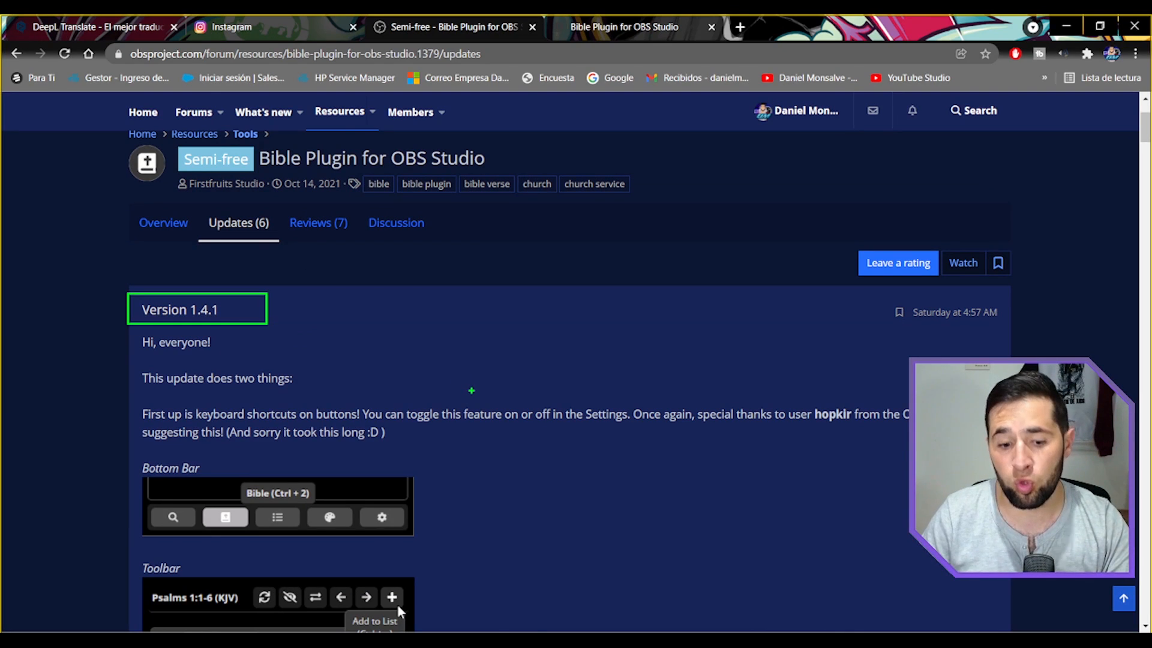
Translate the plugin's updates page into Spanish.
{"action": "scroll", "coordinate": [489, 391], "scroll_direction": "down", "scroll_amount": 1}
{"action": "scroll", "coordinate": [489, 391], "scroll_direction": "down", "scroll_amount": 3}
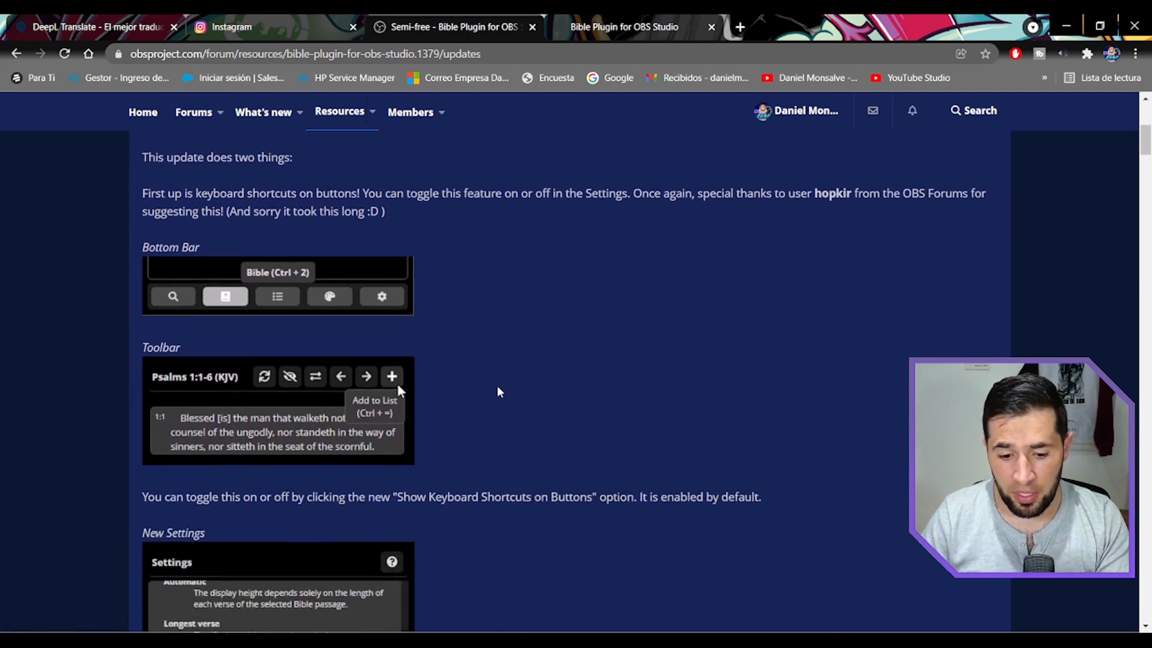
{"action": "right_click", "coordinate": [497, 387]}
{"action": "left_click", "coordinate": [557, 296]}
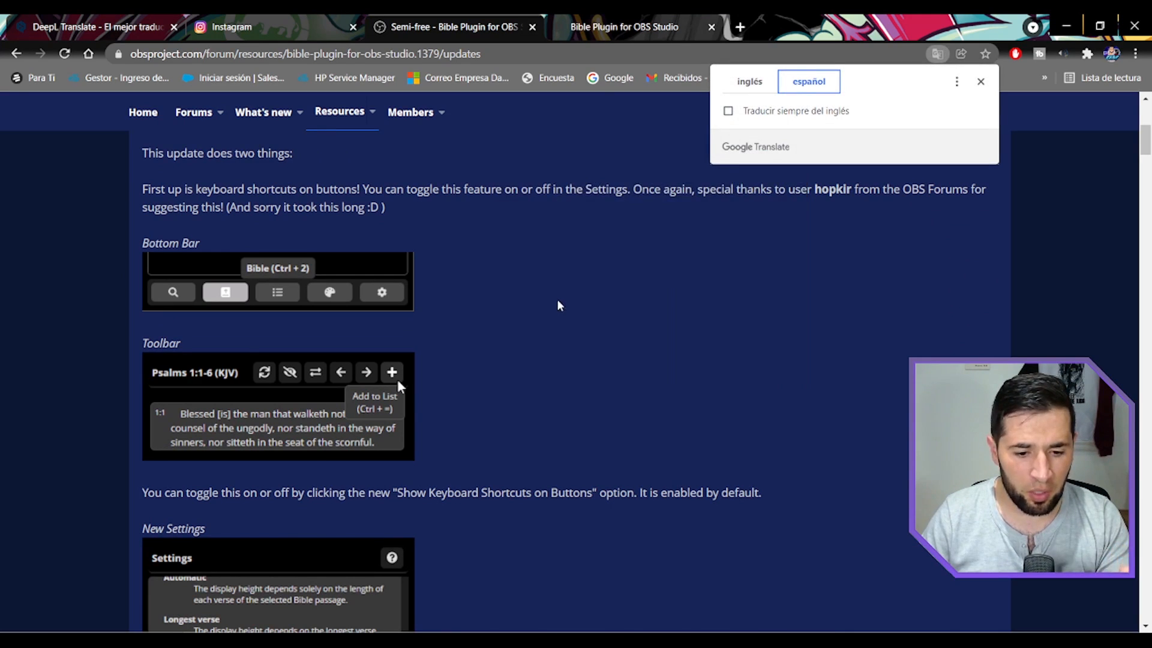
Review the toolbar shortcuts and the new settings pictured in the version 1.4.1 notes, and dismiss the translation popup.
{"action": "scroll", "coordinate": [555, 327], "scroll_direction": "down", "scroll_amount": 4}
{"action": "scroll", "coordinate": [555, 324], "scroll_direction": "up", "scroll_amount": 3}
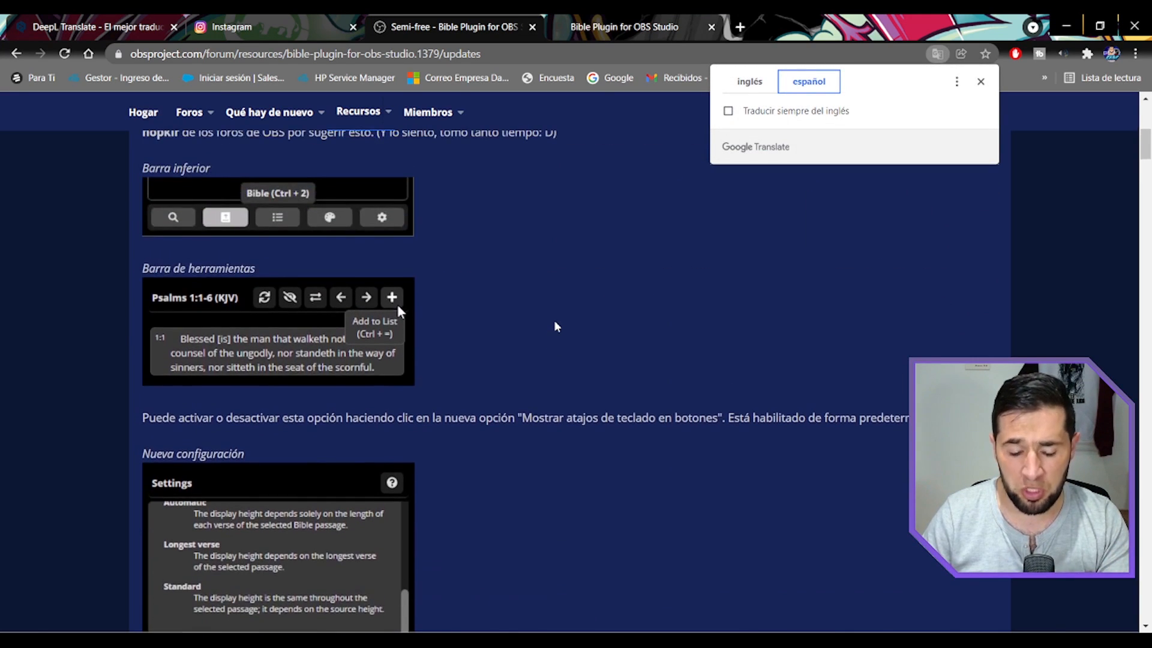
{"action": "scroll", "coordinate": [555, 324], "scroll_direction": "down", "scroll_amount": 5}
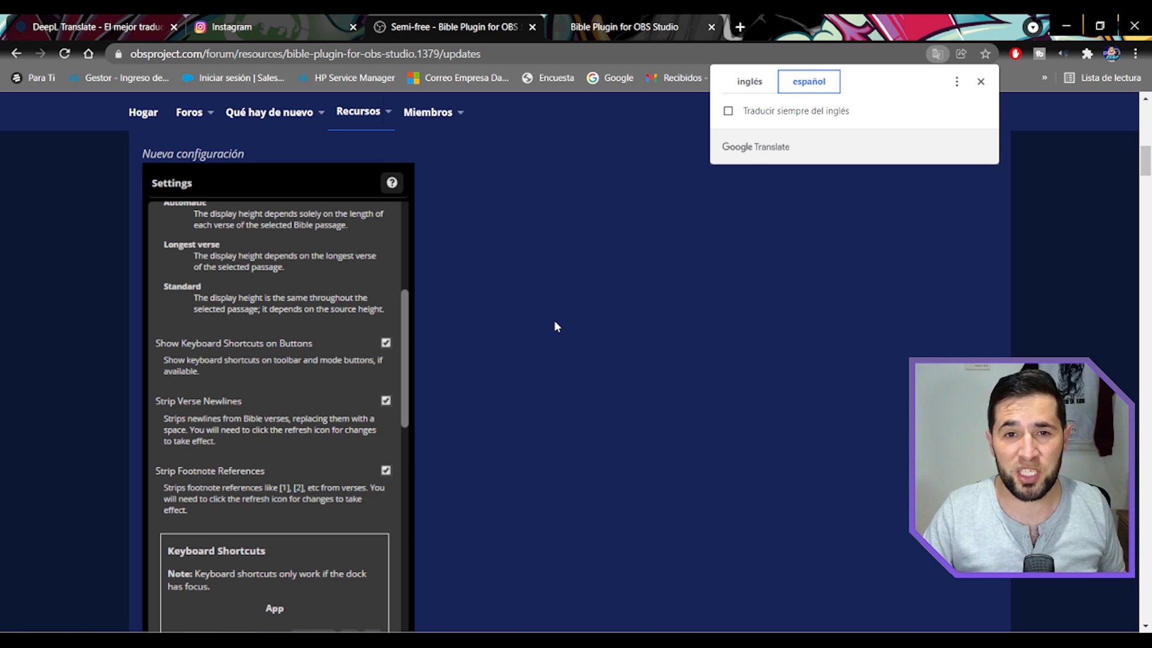
{"action": "scroll", "coordinate": [554, 325], "scroll_direction": "down", "scroll_amount": 3}
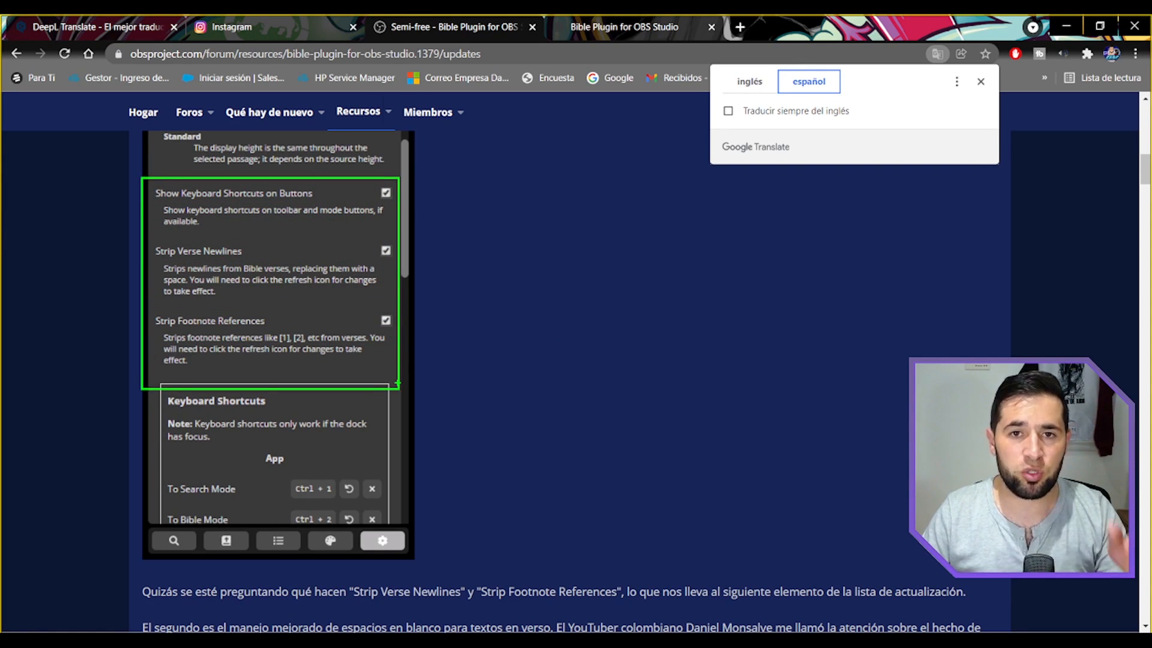
{"action": "left_click", "coordinate": [455, 362]}
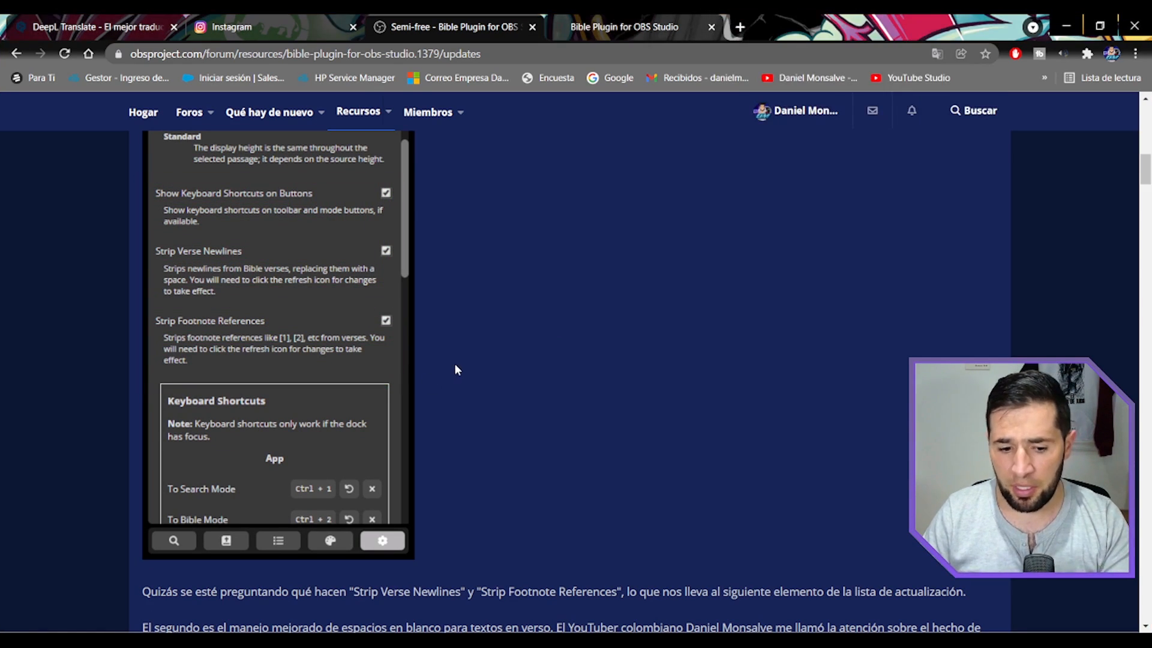
Read the paragraph on improved whitespace handling in verse texts, highlighting the lines about extra newlines in Spanish Bibles.
{"action": "scroll", "coordinate": [455, 363], "scroll_direction": "down", "scroll_amount": 6}
{"action": "scroll", "coordinate": [423, 323], "scroll_direction": "down", "scroll_amount": 1}
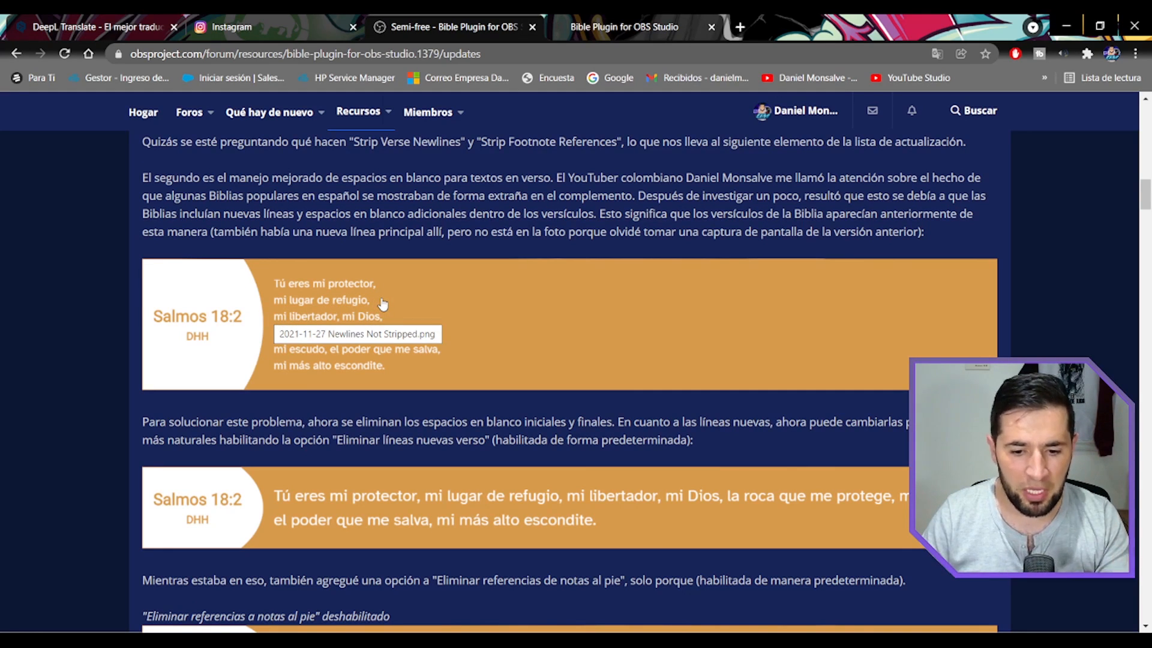
{"action": "left_click_drag", "start_coordinate": [146, 179], "coordinate": [984, 186]}
{"action": "left_click_drag", "start_coordinate": [182, 197], "coordinate": [713, 200]}
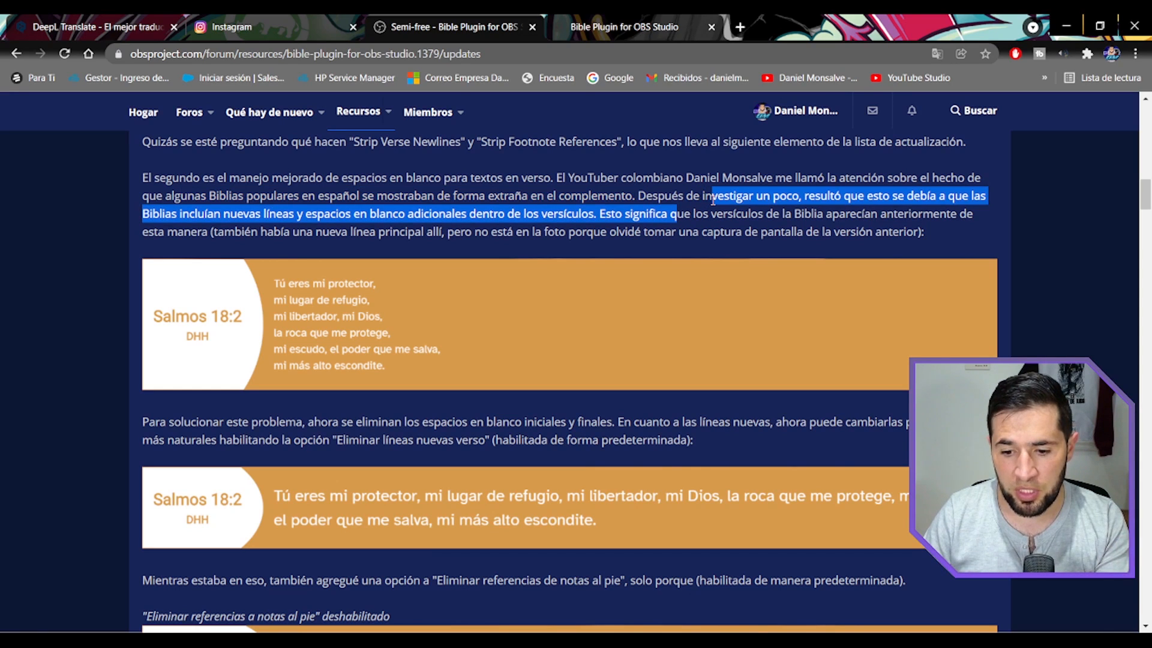
{"action": "left_click", "coordinate": [783, 202]}
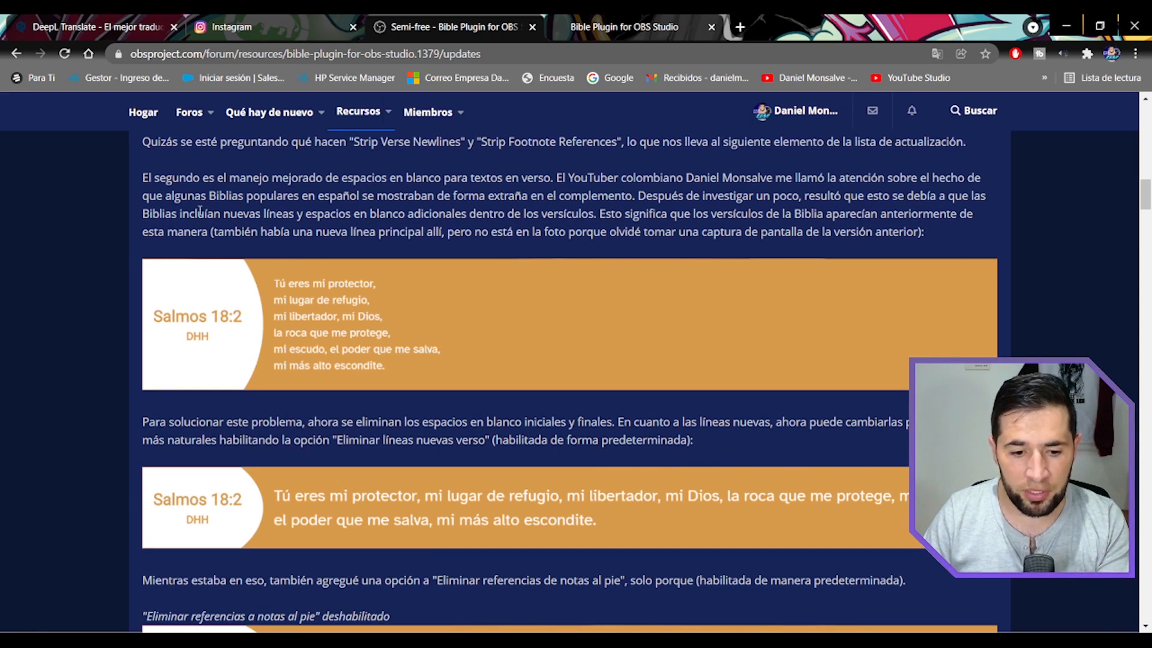
{"action": "left_click_drag", "start_coordinate": [179, 215], "coordinate": [607, 221]}
Highlight the paragraph explaining the newline-stripping fix and view the Salmos 18:2 and 18:10 examples below it.
{"action": "scroll", "coordinate": [630, 267], "scroll_direction": "down", "scroll_amount": 3}
{"action": "scroll", "coordinate": [420, 330], "scroll_direction": "down", "scroll_amount": 1}
{"action": "left_click_drag", "start_coordinate": [140, 196], "coordinate": [696, 217]}
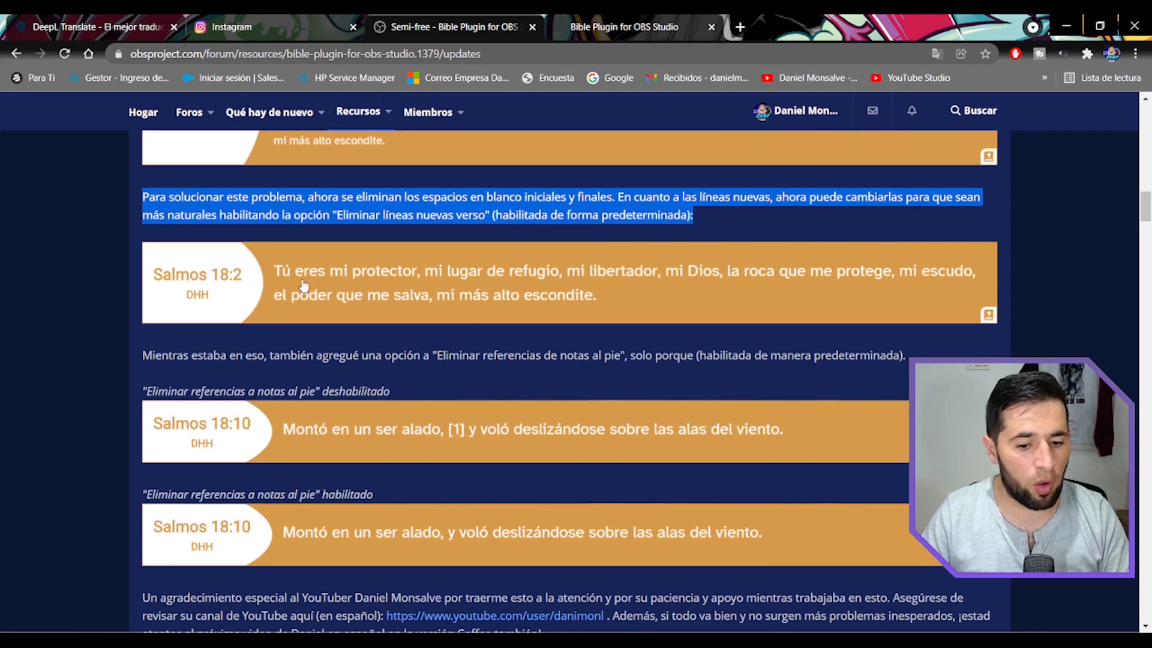
{"action": "scroll", "coordinate": [454, 303], "scroll_direction": "down", "scroll_amount": 4}
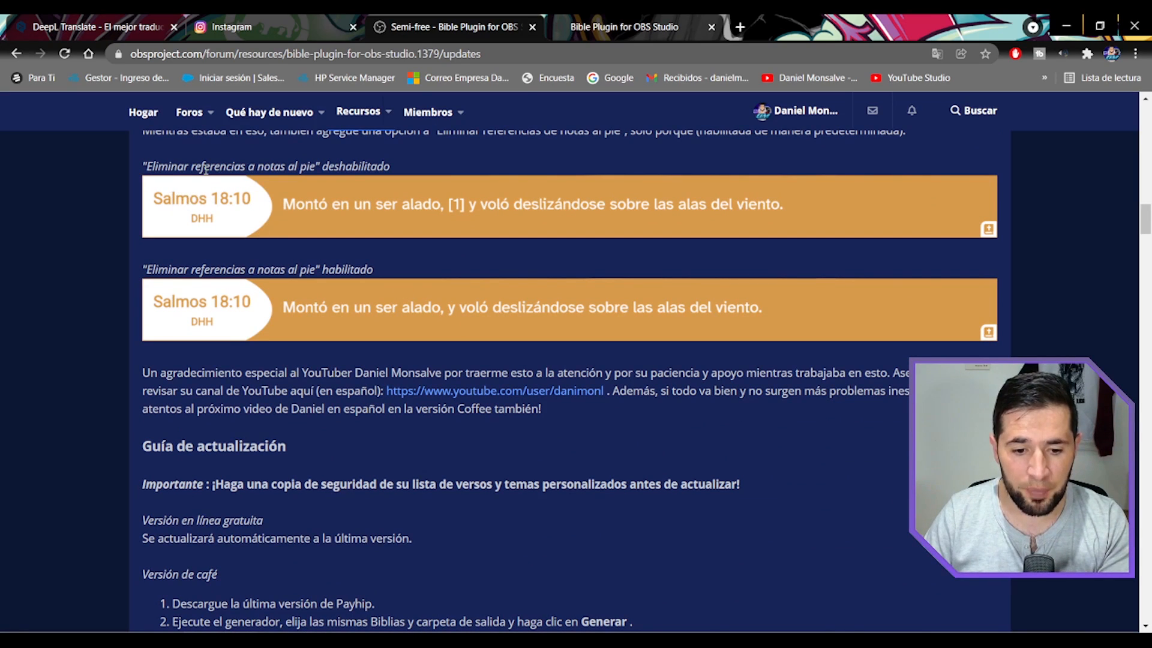
Point an arrow at the Strip Footnote References checkbox in the settings picture and compare the two Salmos 18:10 examples.
{"action": "scroll", "coordinate": [374, 252], "scroll_direction": "up", "scroll_amount": 1}
{"action": "scroll", "coordinate": [374, 252], "scroll_direction": "up", "scroll_amount": 10}
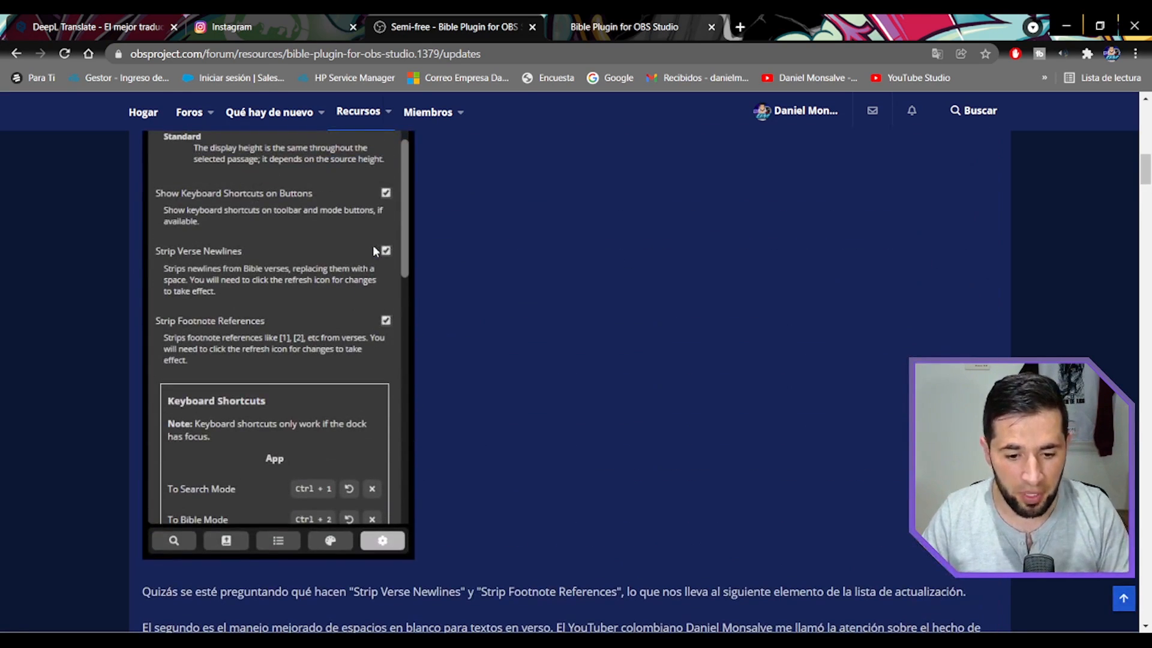
{"action": "left_click_drag", "start_coordinate": [393, 313], "coordinate": [497, 279]}
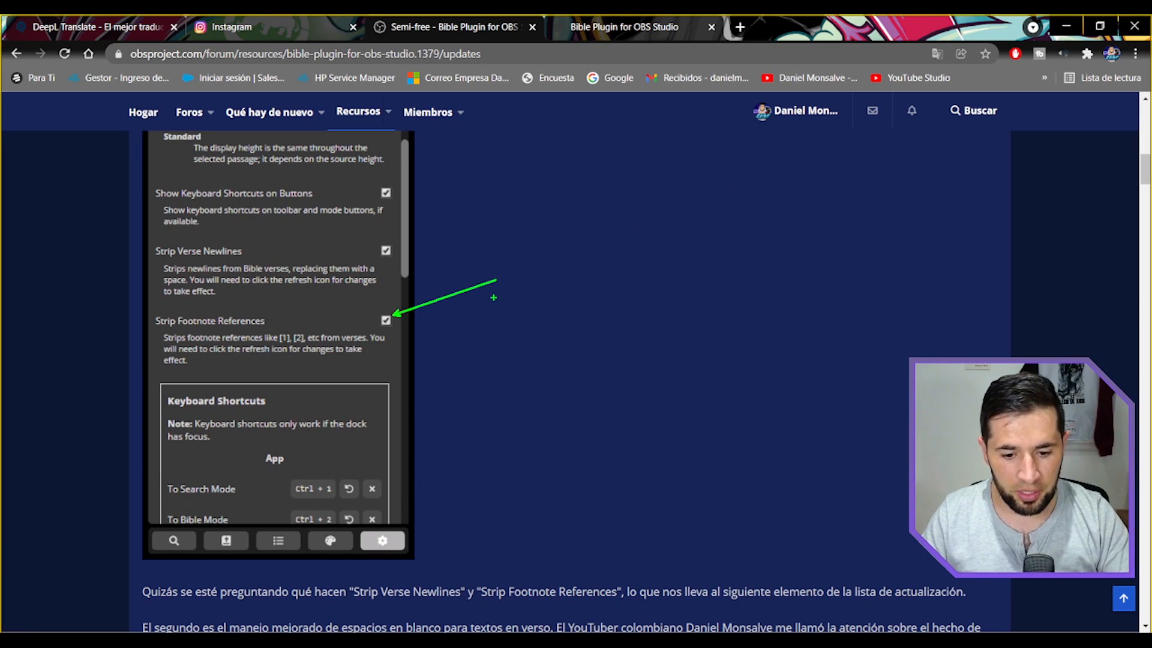
{"action": "scroll", "coordinate": [493, 297], "scroll_direction": "down", "scroll_amount": 10}
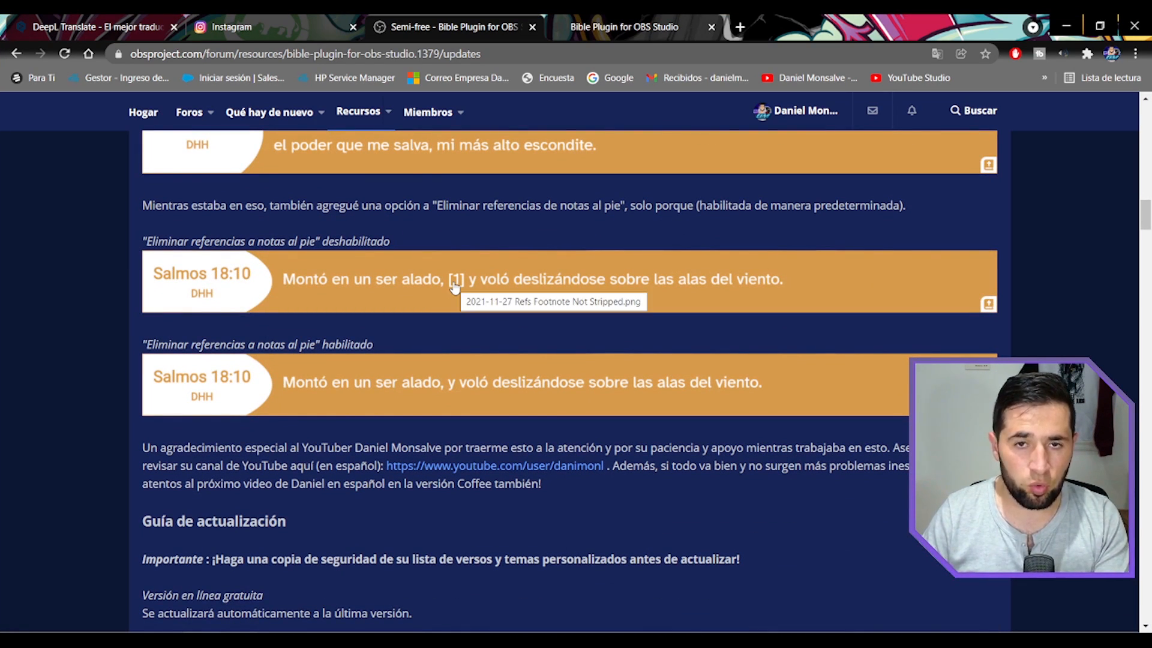
Highlight the acknowledgement paragraph above the update guide, through its last sentence about the Coffee version.
{"action": "scroll", "coordinate": [431, 389], "scroll_direction": "down", "scroll_amount": 2}
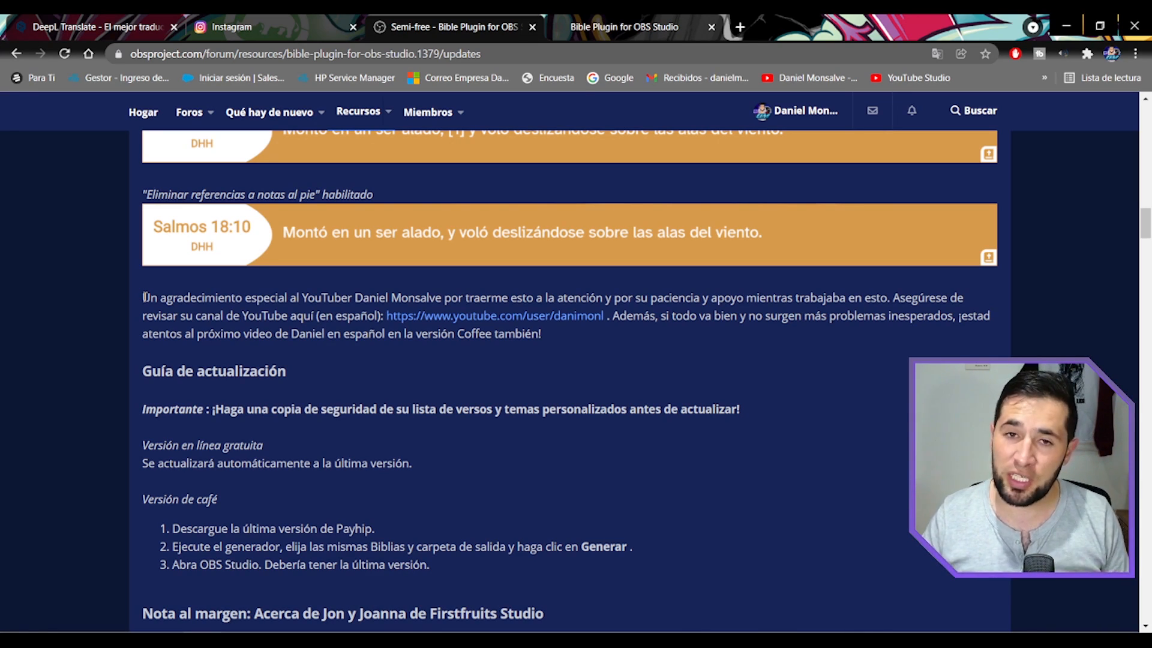
{"action": "left_click_drag", "start_coordinate": [144, 297], "coordinate": [595, 321]}
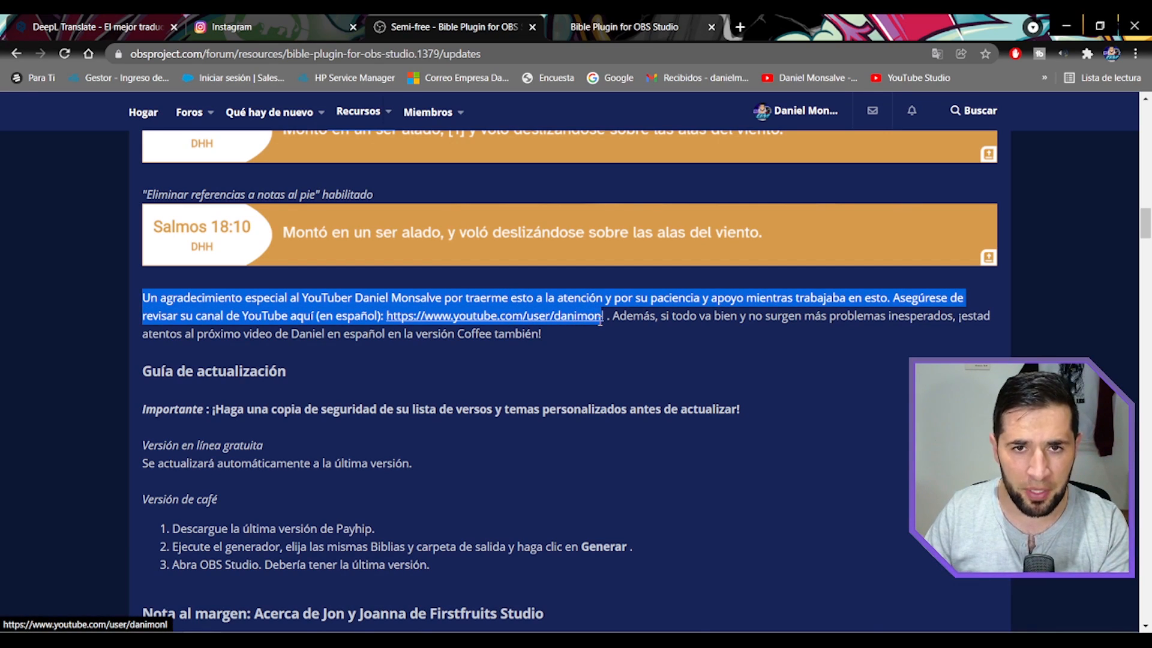
{"action": "left_click_drag", "start_coordinate": [600, 321], "coordinate": [628, 330]}
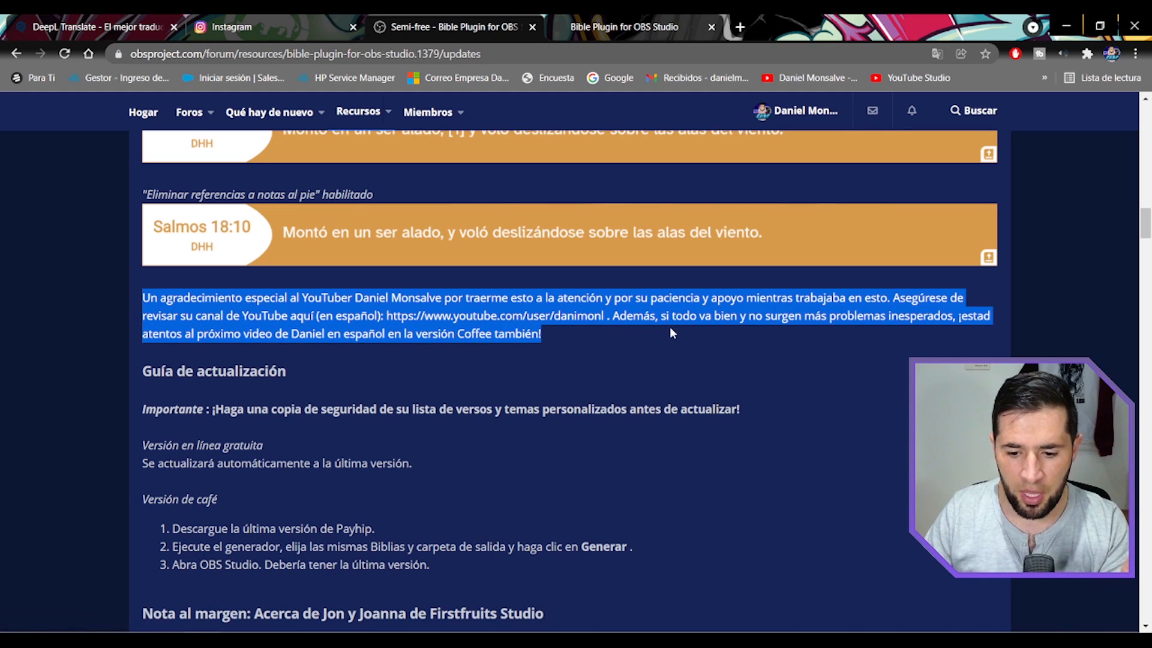
{"action": "left_click_drag", "start_coordinate": [719, 330], "coordinate": [905, 325]}
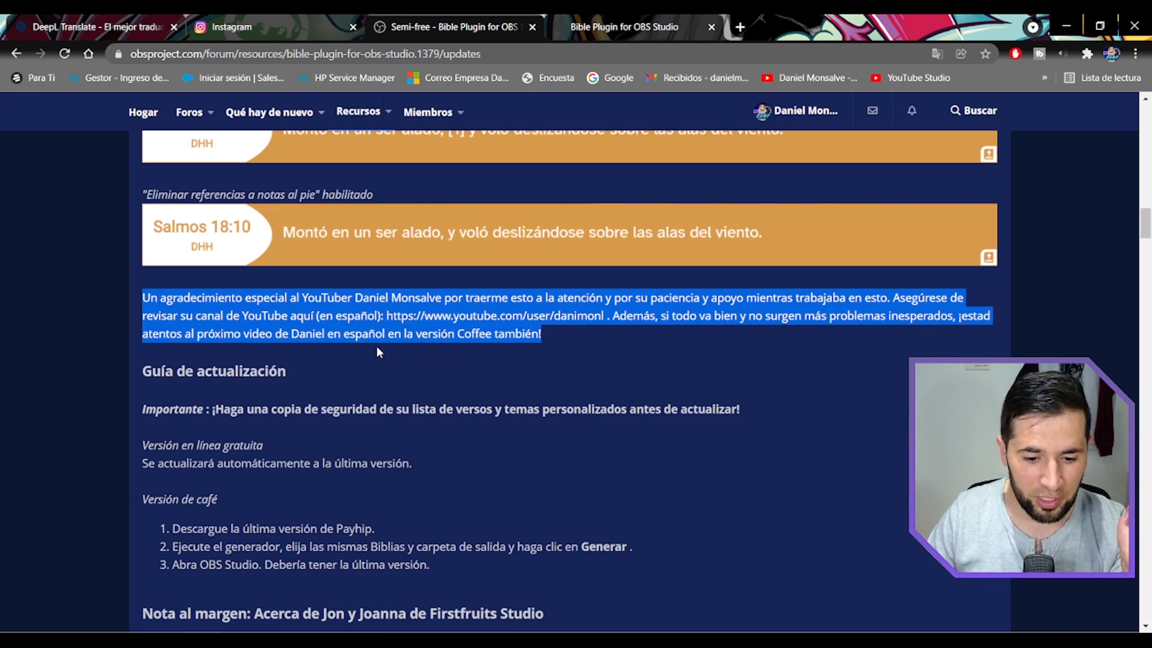
Return to the overview page of the Bible Plugin for OBS Studio resource and show its introduction.
{"action": "scroll", "coordinate": [372, 346], "scroll_direction": "up", "scroll_amount": 15}
{"action": "scroll", "coordinate": [276, 244], "scroll_direction": "up", "scroll_amount": 12}
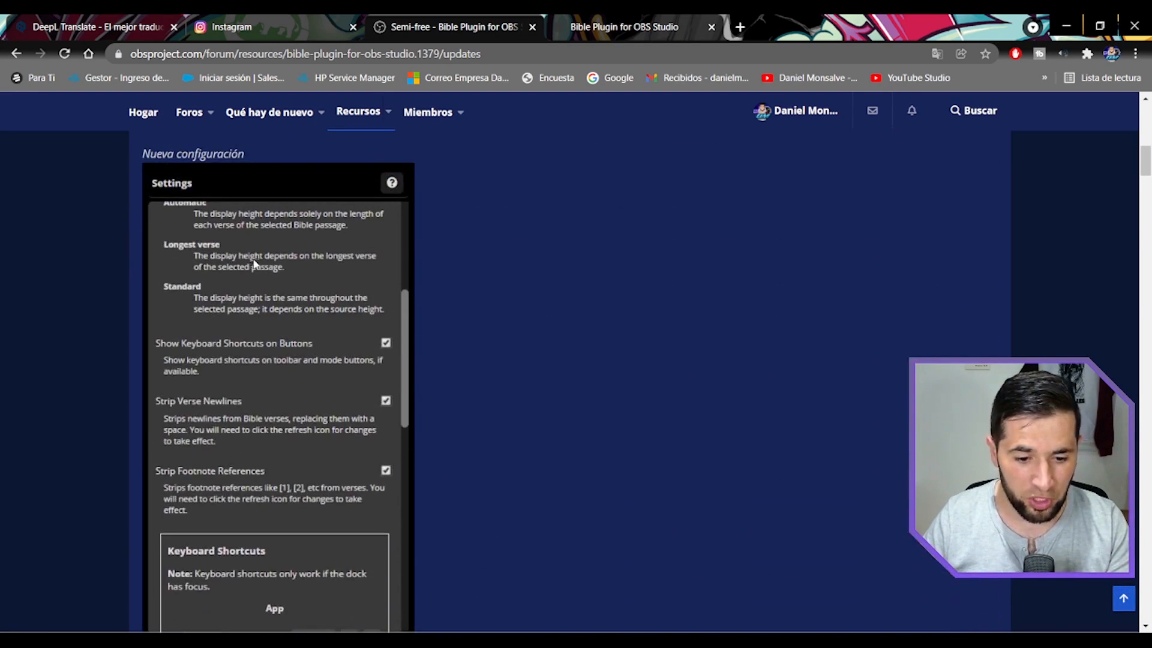
{"action": "scroll", "coordinate": [201, 286], "scroll_direction": "up", "scroll_amount": 4}
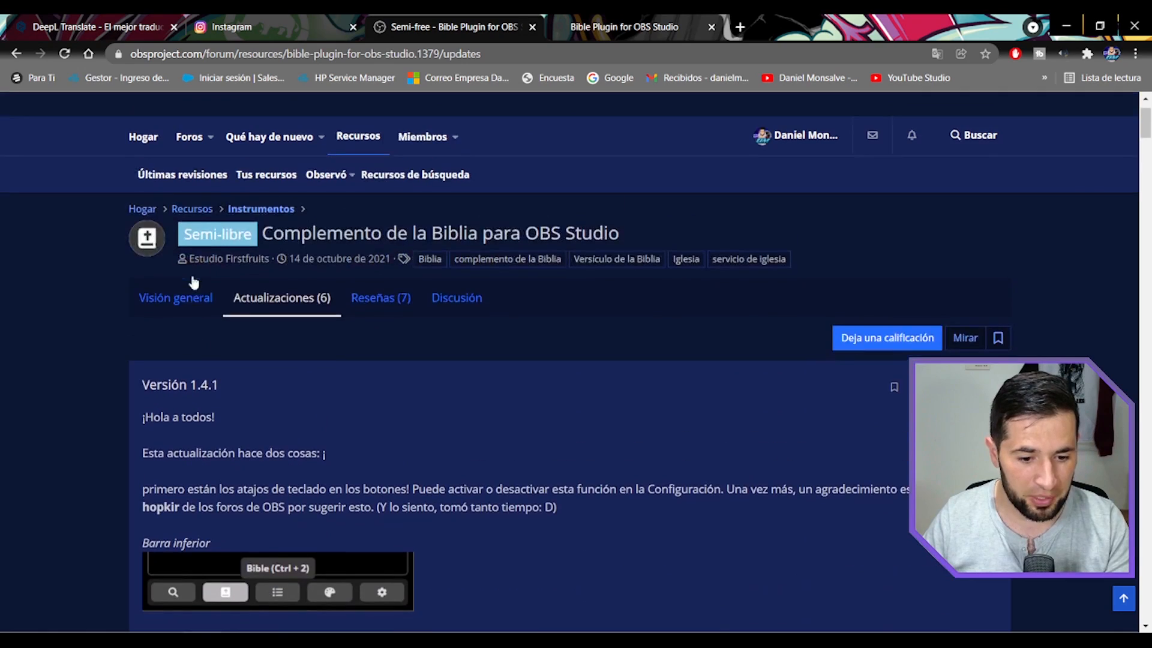
{"action": "left_click", "coordinate": [174, 304]}
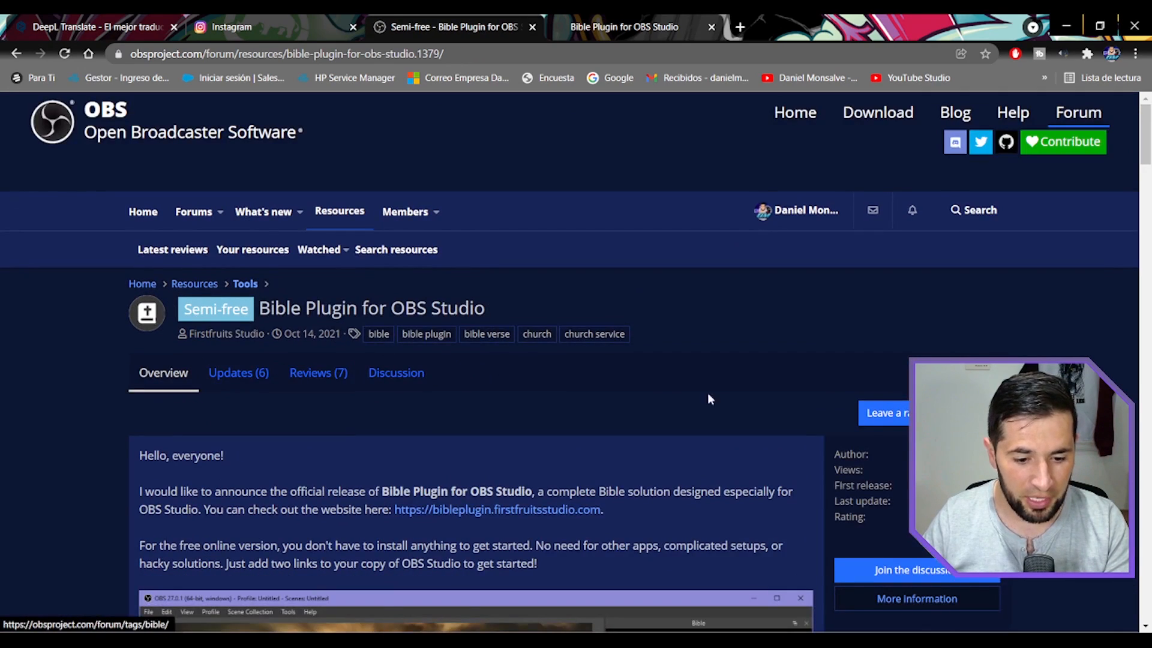
{"action": "scroll", "coordinate": [707, 396], "scroll_direction": "down", "scroll_amount": 1}
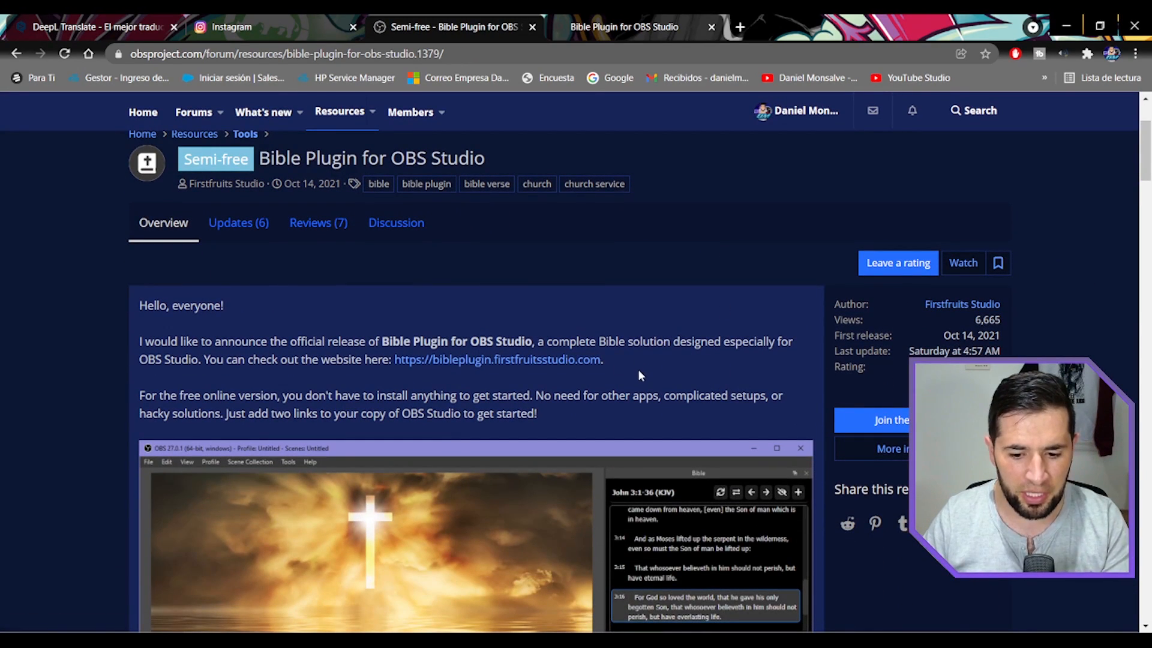
Mark the plugin's website link with a rectangle, clear the marking, and switch to the already open bibleplugin.firstfruitsstudio.com page.
{"action": "key", "text": "ctrl+2"}
{"action": "left_click_drag", "start_coordinate": [381, 346], "coordinate": [650, 367]}
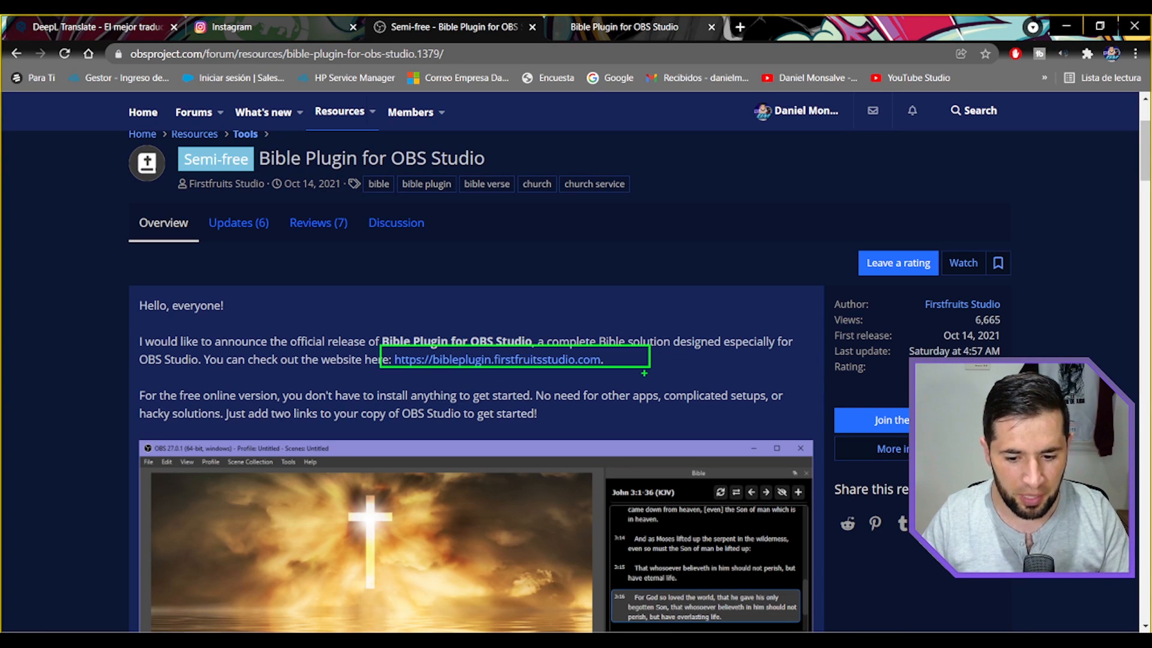
{"action": "key", "text": "Escape"}
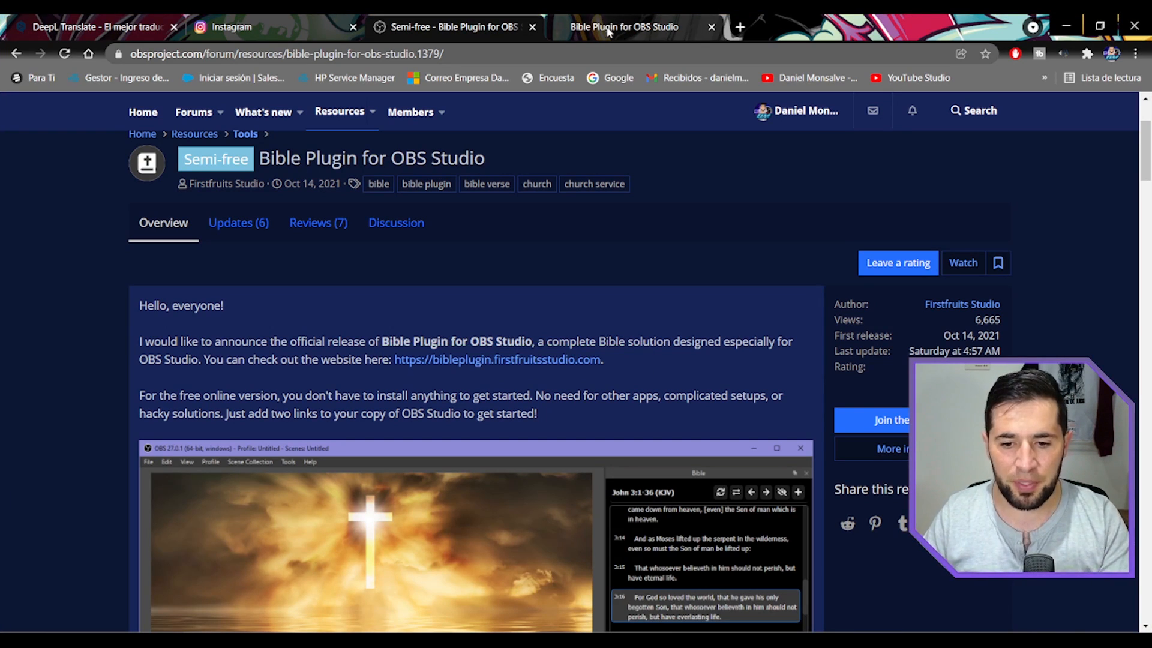
{"action": "left_click", "coordinate": [607, 27]}
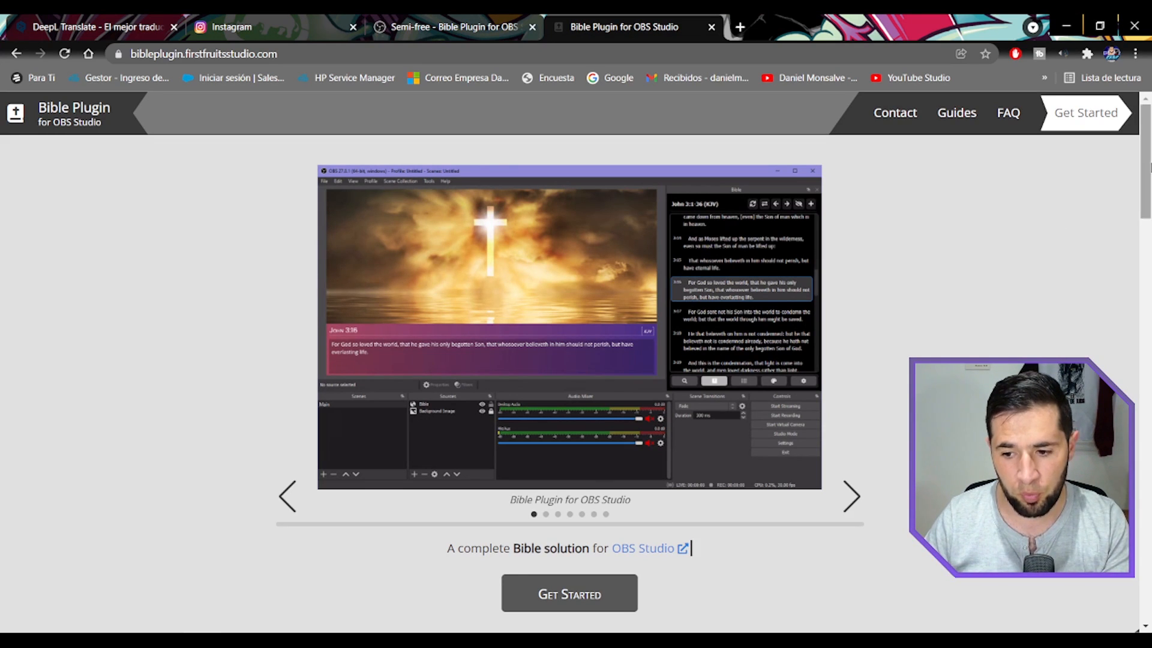
Look through the plugin's homepage, including the Showcase, the Why make this? section and the footer.
{"action": "scroll", "coordinate": [1118, 275], "scroll_direction": "down", "scroll_amount": 8}
{"action": "scroll", "coordinate": [1119, 277], "scroll_direction": "down", "scroll_amount": 10}
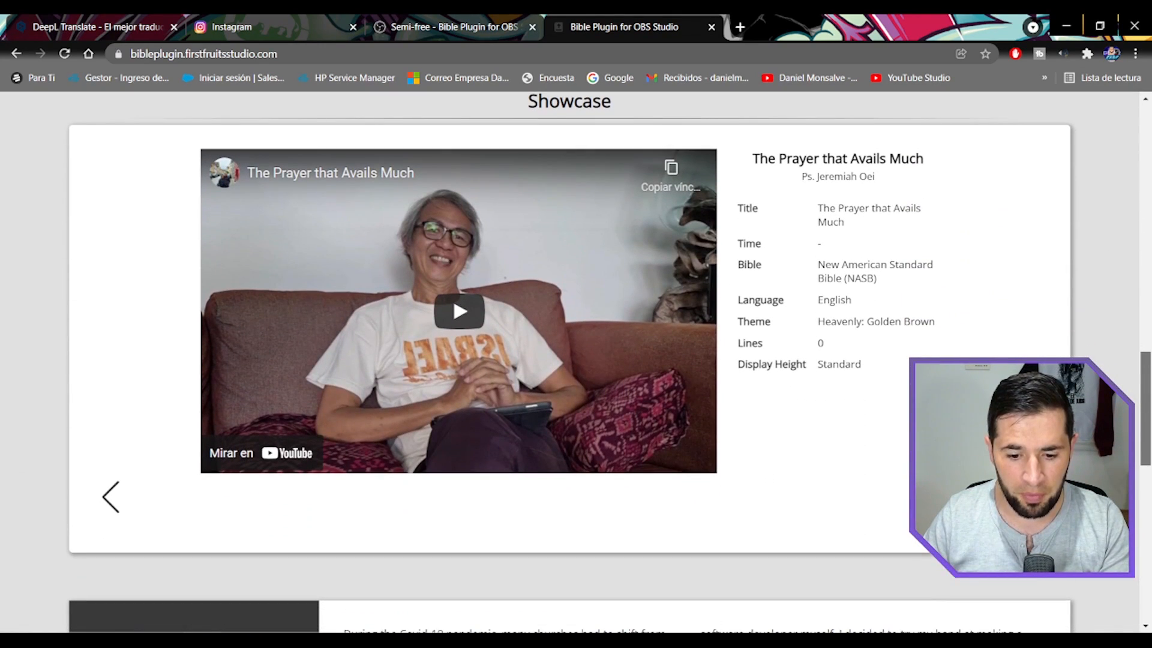
{"action": "scroll", "coordinate": [609, 363], "scroll_direction": "down", "scroll_amount": 1}
{"action": "scroll", "coordinate": [570, 360], "scroll_direction": "down", "scroll_amount": 10}
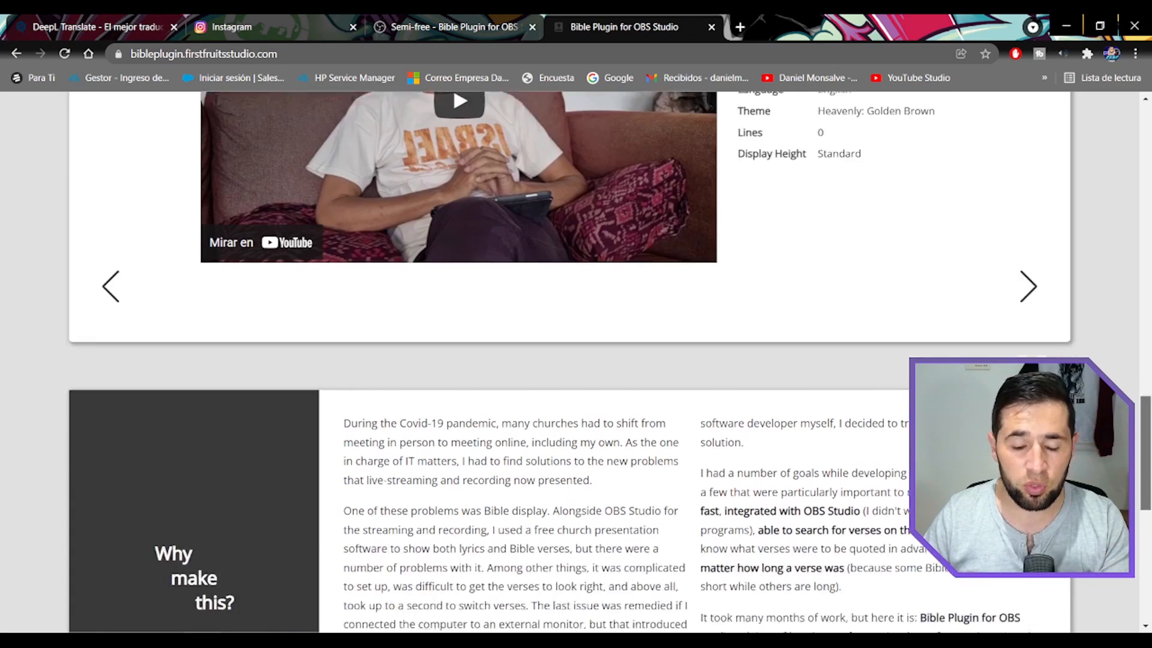
{"action": "scroll", "coordinate": [600, 510], "scroll_direction": "down", "scroll_amount": 1}
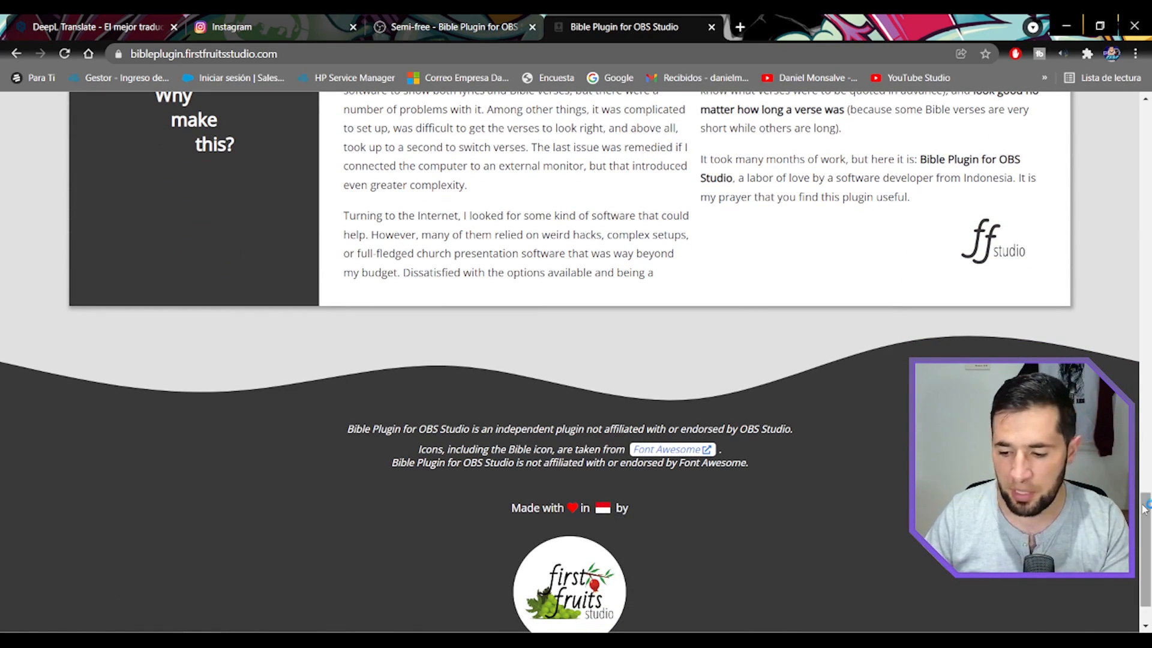
Open the plugin website's Get Started page and translate it into Spanish.
{"action": "key", "text": "alt+Left"}
{"action": "left_click", "coordinate": [571, 521]}
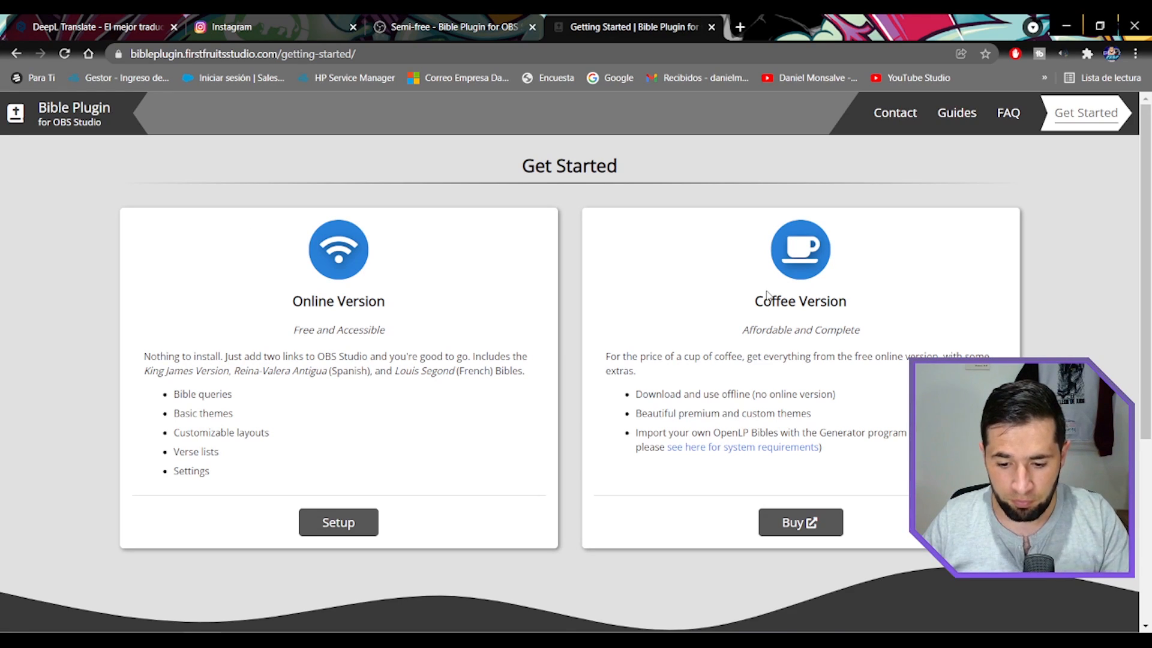
{"action": "right_click", "coordinate": [709, 289]}
{"action": "left_click", "coordinate": [777, 463]}
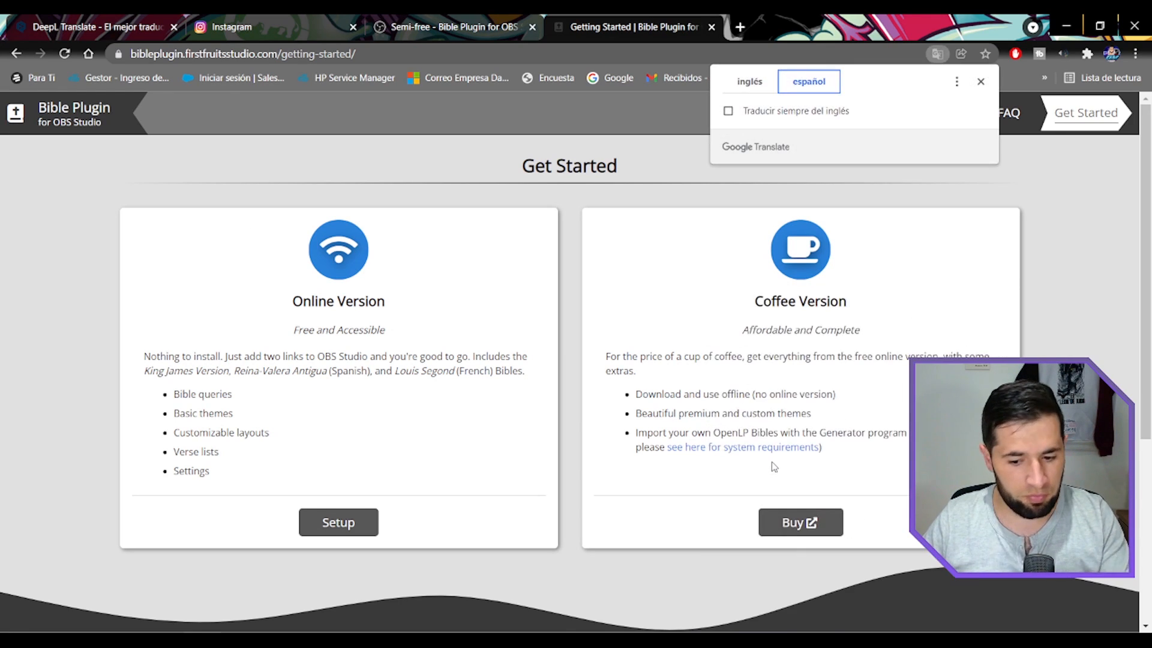
Highlight the Coffee Version's description and its offline use, premium themes and OpenLP Bible import features while reading them.
{"action": "left_click_drag", "start_coordinate": [611, 356], "coordinate": [946, 359]}
{"action": "left_click_drag", "start_coordinate": [606, 372], "coordinate": [867, 396]}
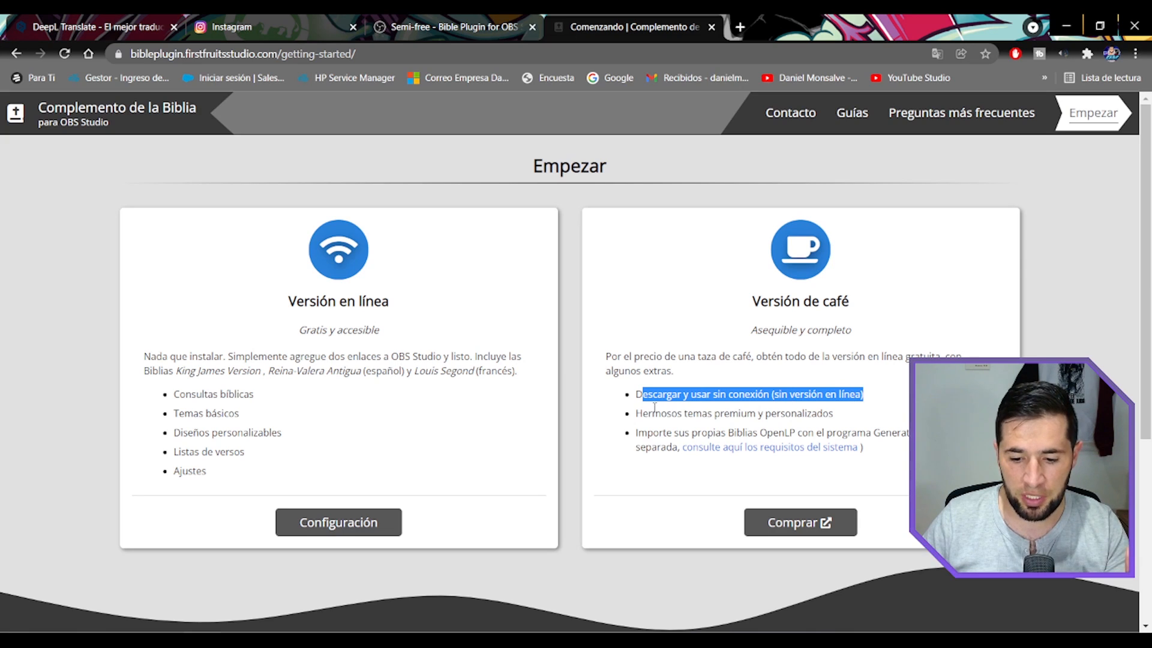
{"action": "left_click_drag", "start_coordinate": [637, 413], "coordinate": [826, 433]}
{"action": "left_click_drag", "start_coordinate": [647, 433], "coordinate": [792, 433]}
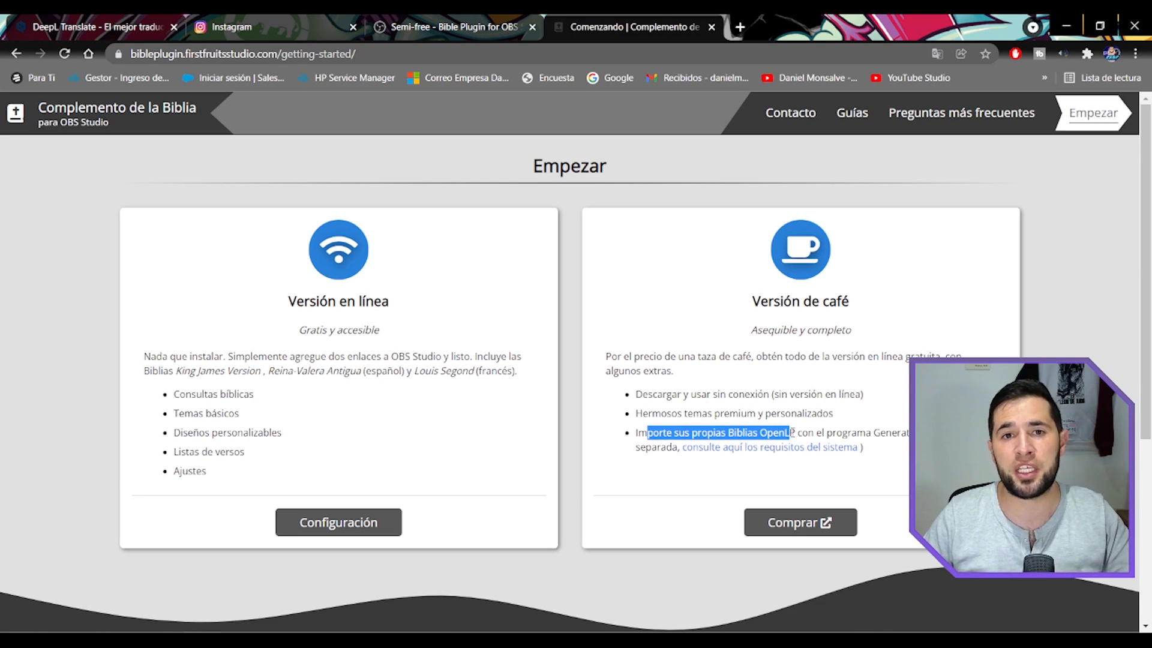
Finish highlighting the OpenLP import feature, then open the Coffee Version's purchase page and select its pay-what-you-want amount.
{"action": "left_click_drag", "start_coordinate": [792, 432], "coordinate": [907, 433]}
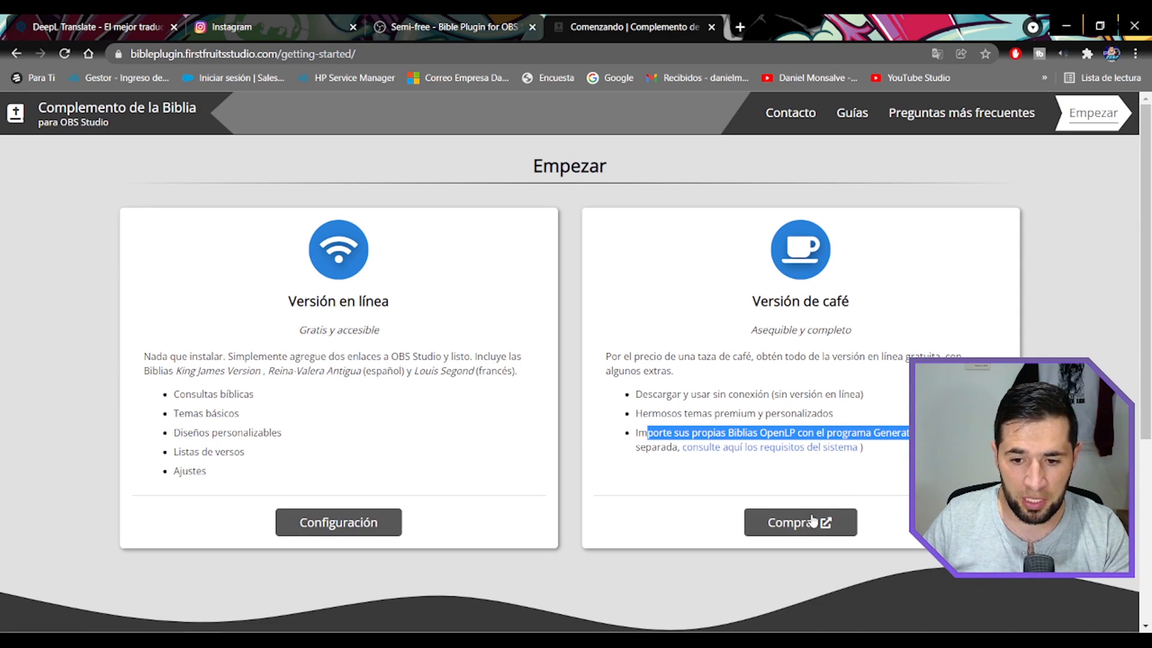
{"action": "left_click", "coordinate": [790, 527]}
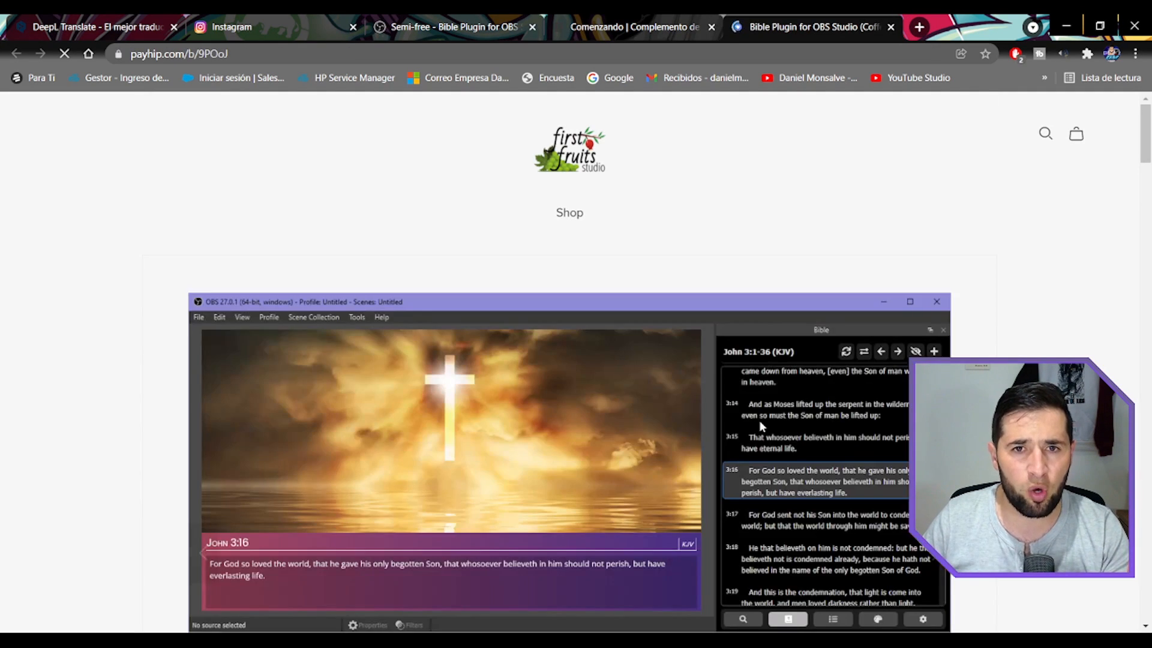
{"action": "scroll", "coordinate": [756, 421], "scroll_direction": "down", "scroll_amount": 8}
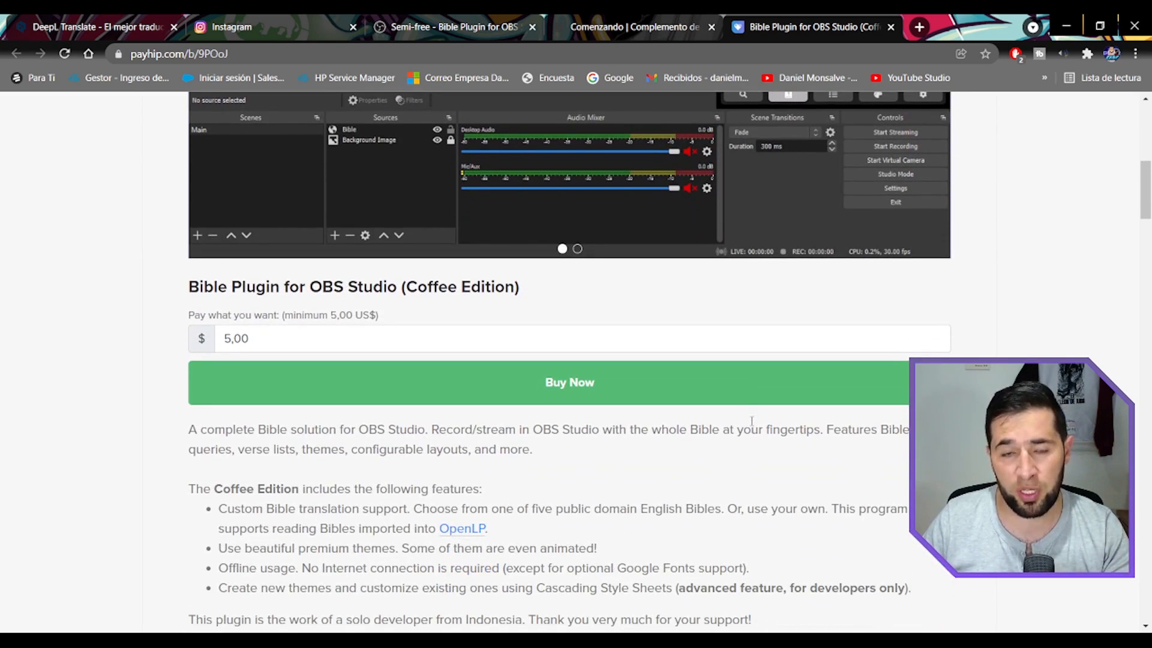
{"action": "double_click", "coordinate": [216, 338]}
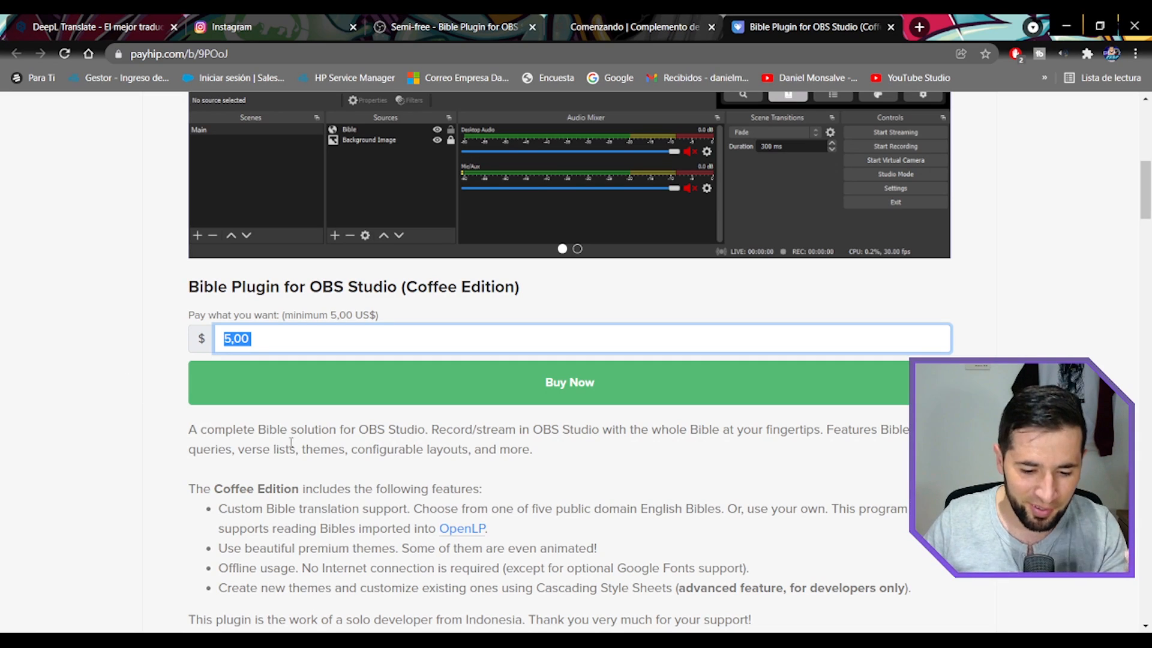
Look through the Coffee Edition's feature list, included files and Quickstart instructions on the purchase page.
{"action": "scroll", "coordinate": [125, 376], "scroll_direction": "down", "scroll_amount": 3}
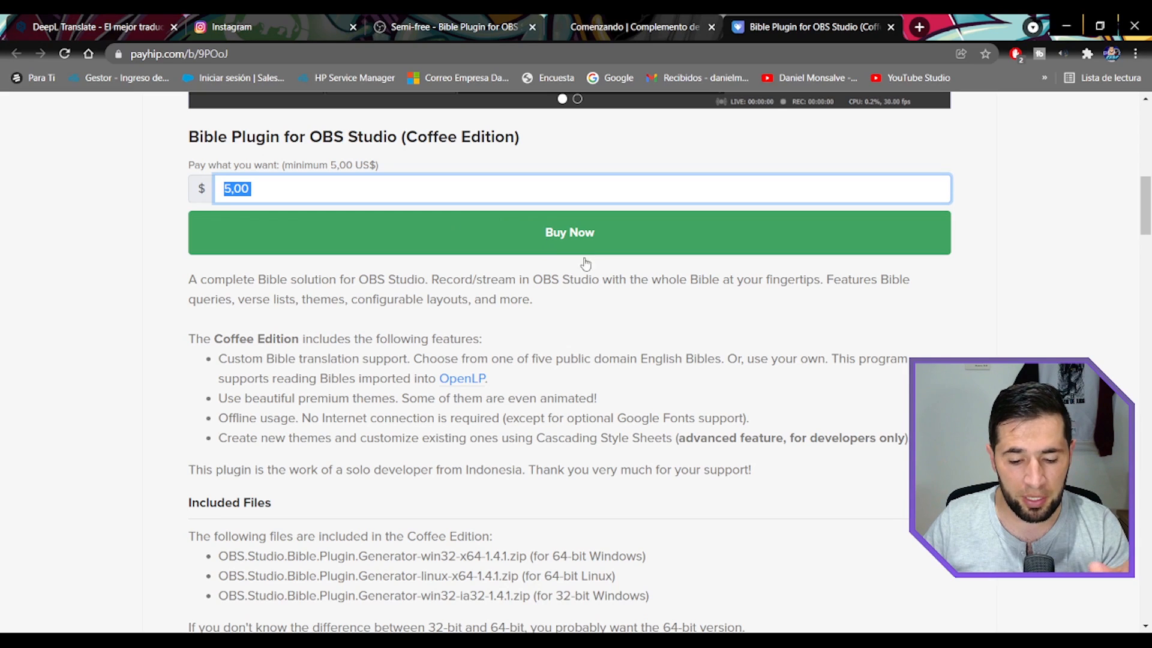
{"action": "scroll", "coordinate": [576, 336], "scroll_direction": "up", "scroll_amount": 1}
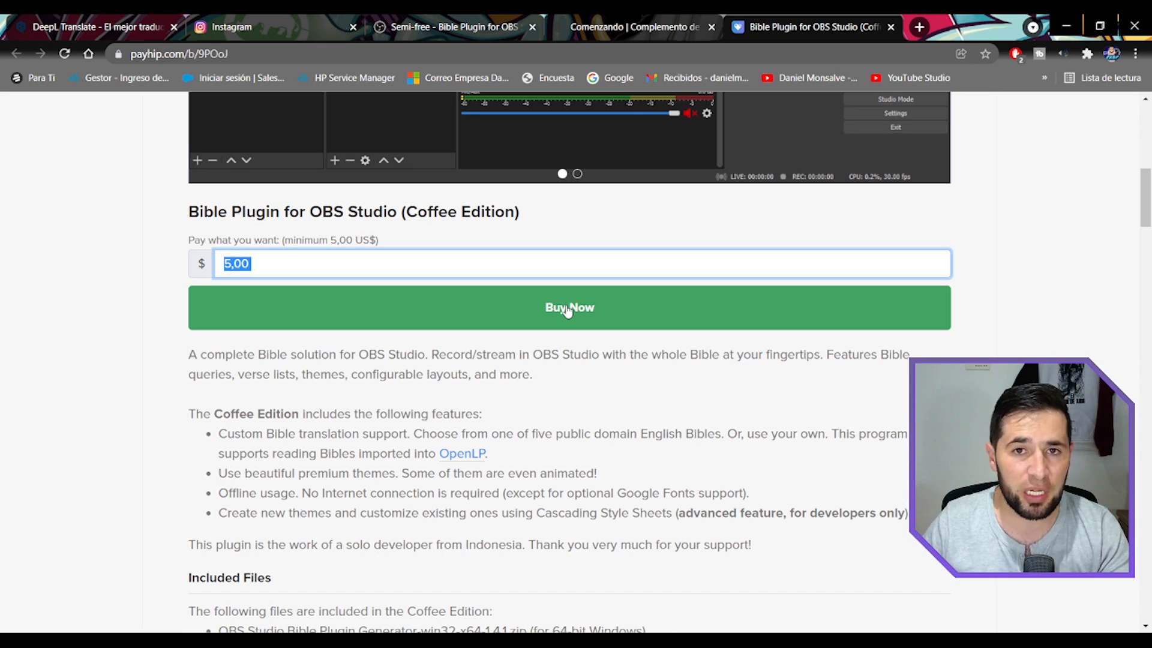
{"action": "scroll", "coordinate": [413, 460], "scroll_direction": "down", "scroll_amount": 3}
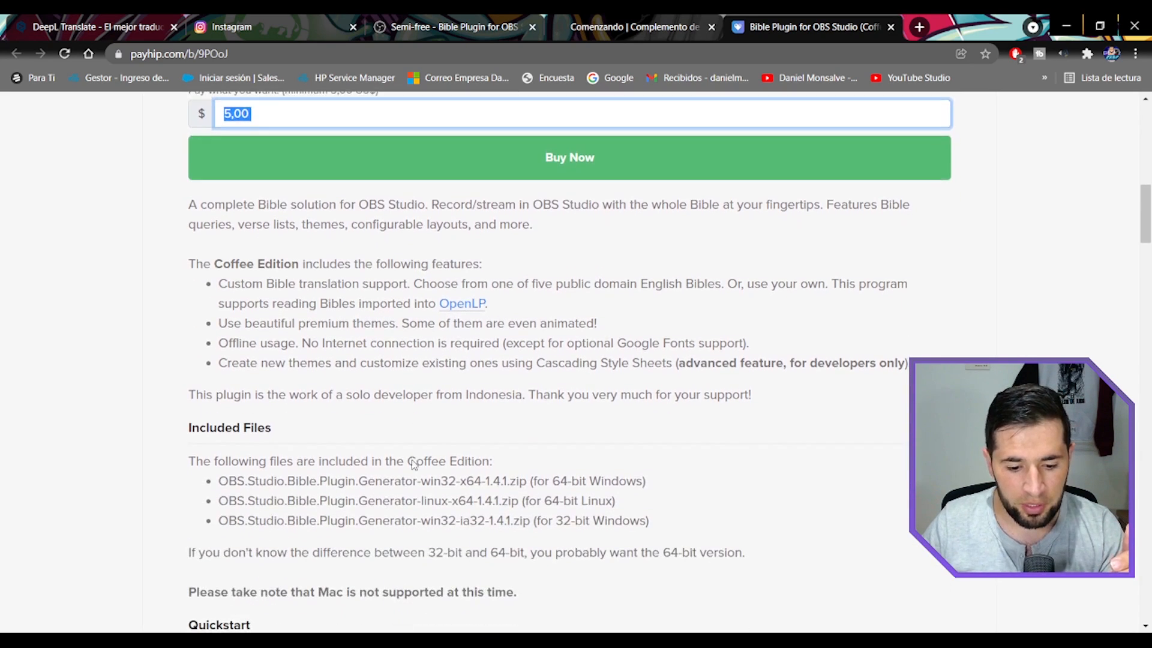
{"action": "scroll", "coordinate": [412, 461], "scroll_direction": "down", "scroll_amount": 2}
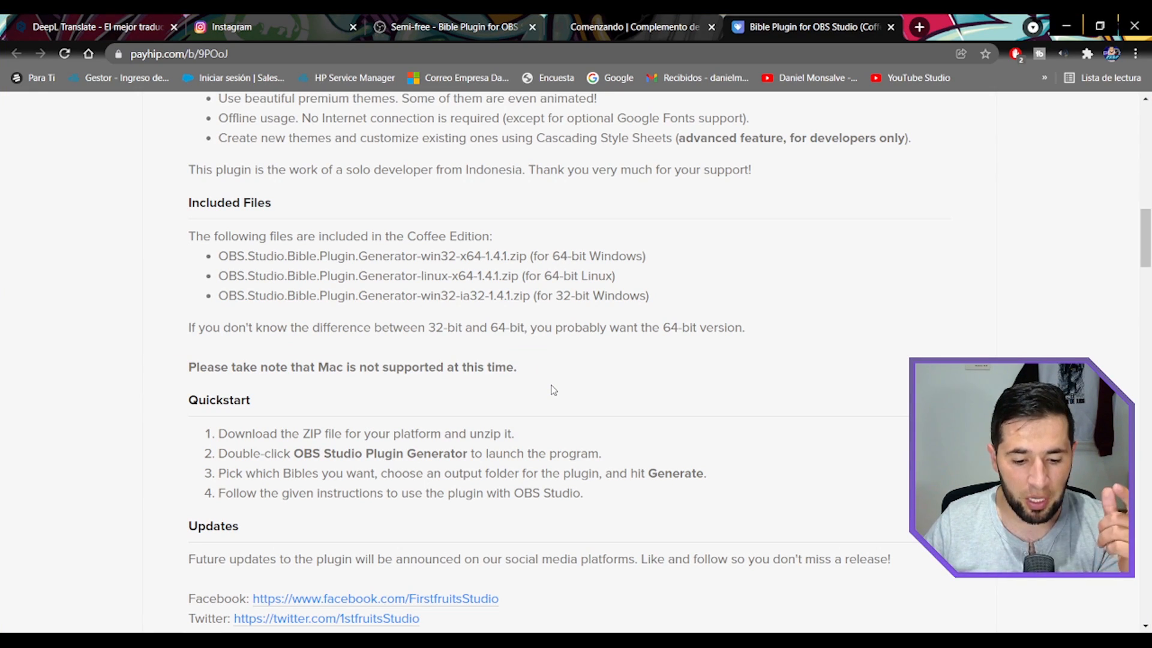
{"action": "scroll", "coordinate": [550, 393], "scroll_direction": "down", "scroll_amount": 1}
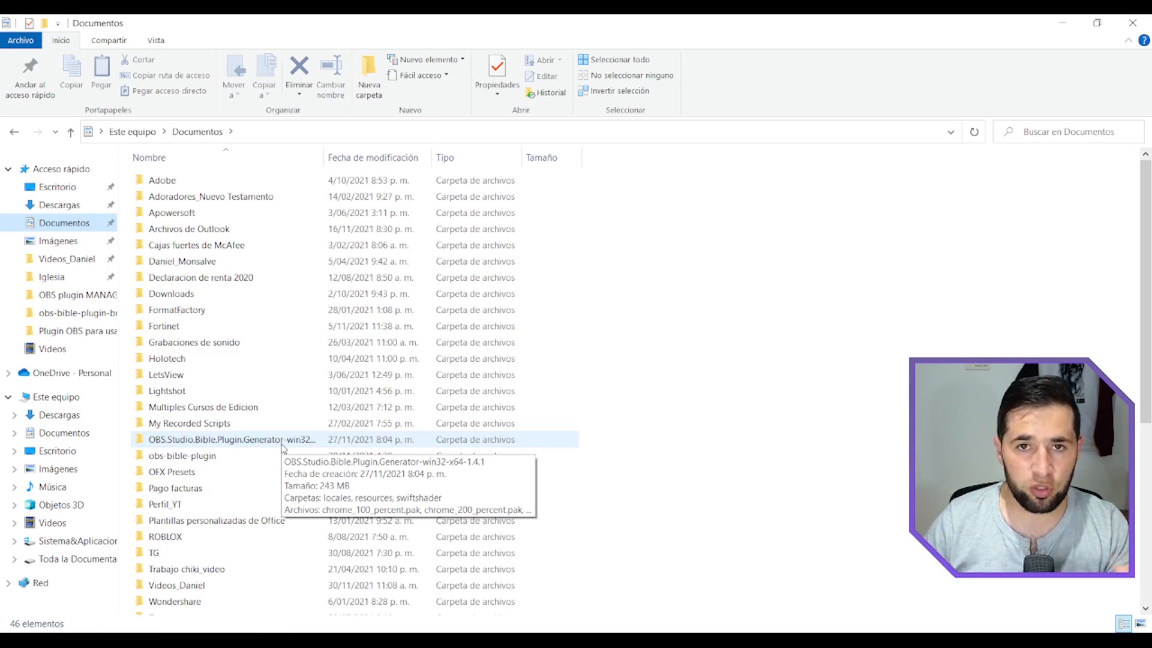
In File Explorer, open the OBS.Studio.Bible.Plugin.Generator-win32-x64-1.4.1 folder in Documents and launch OBS Studio Bible Plugin Generator.exe.
{"action": "left_click", "coordinate": [282, 443]}
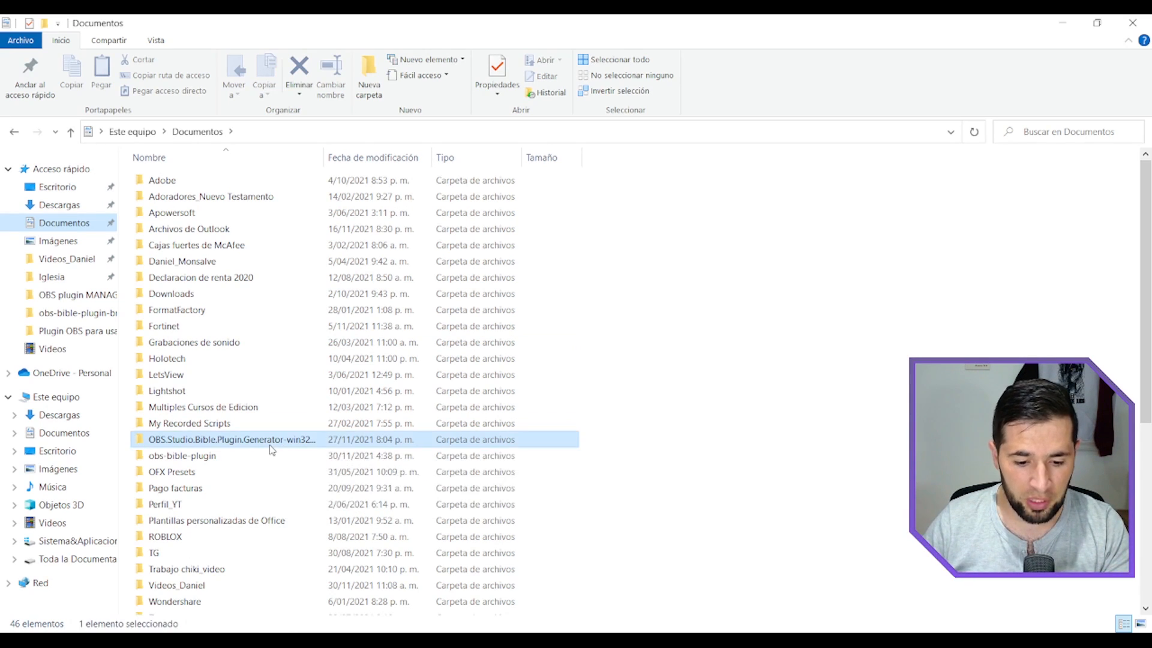
{"action": "double_click", "coordinate": [323, 157]}
{"action": "double_click", "coordinate": [315, 441]}
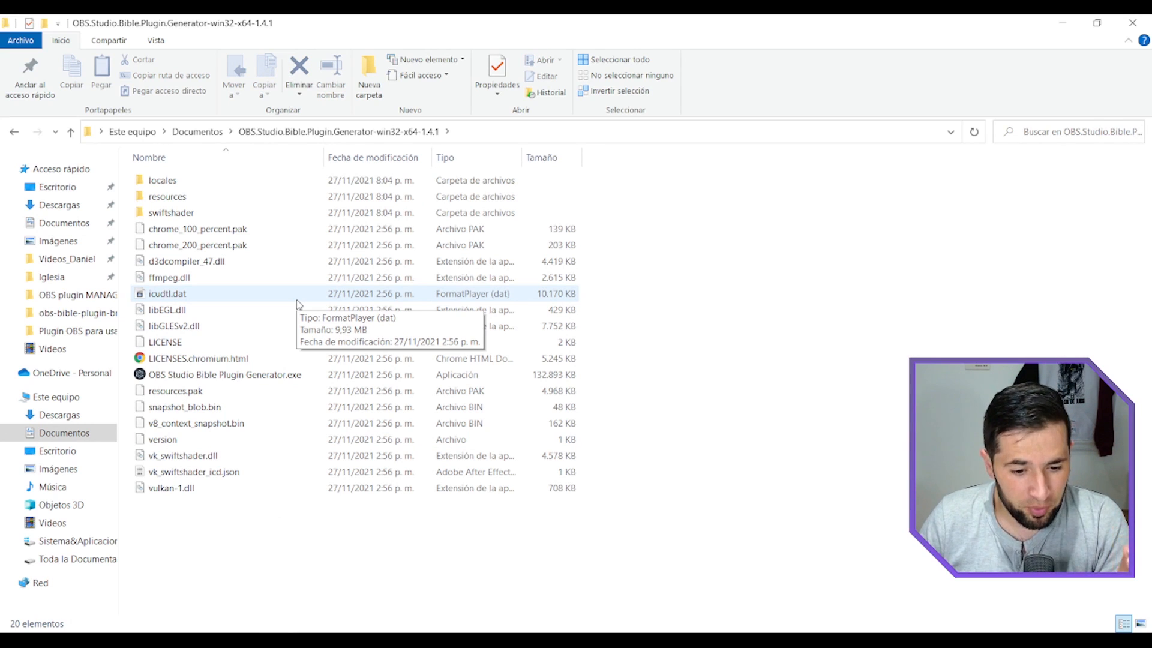
{"action": "left_click", "coordinate": [270, 379]}
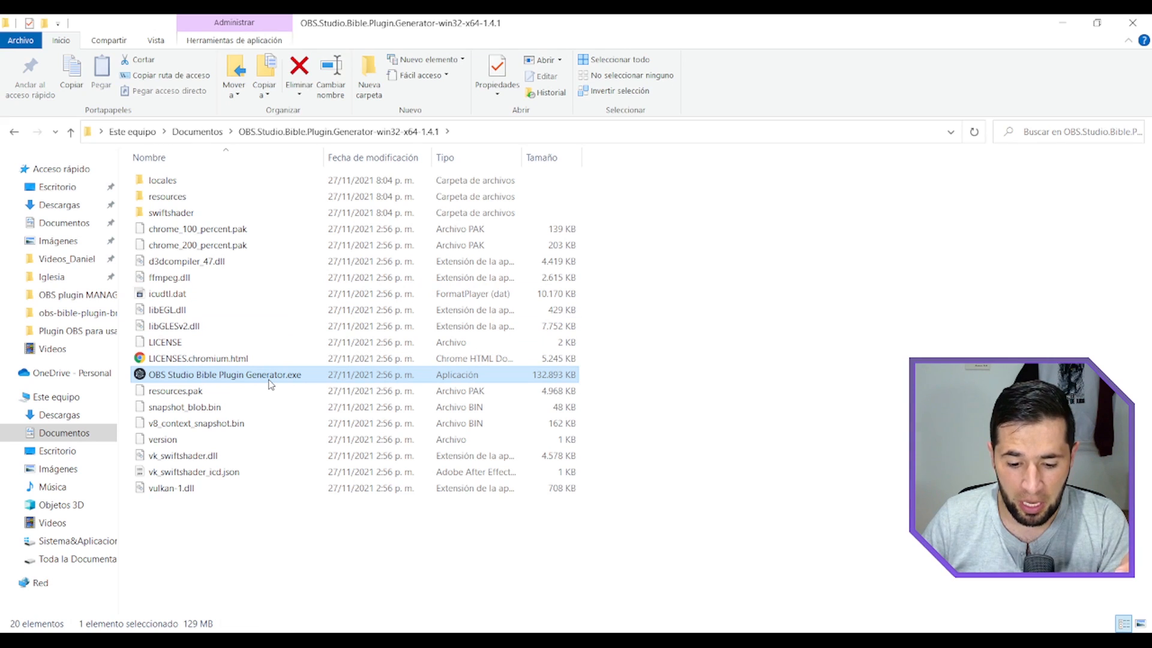
{"action": "double_click", "coordinate": [272, 379]}
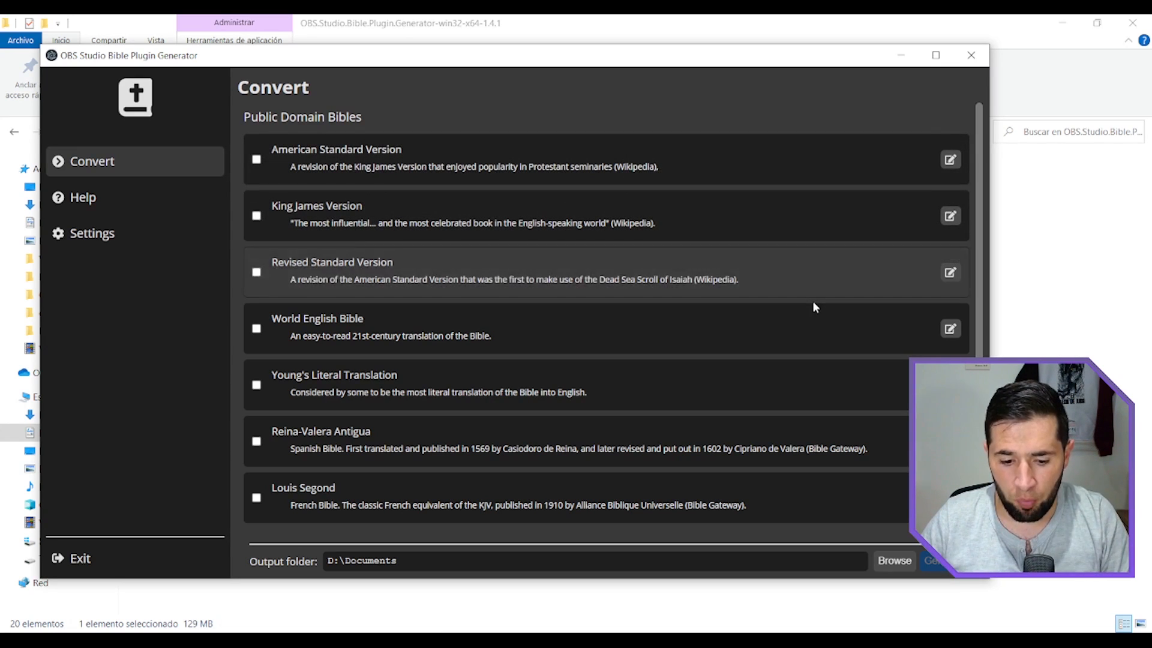
Look through the public domain Bibles, including Reina-Valera Antigua, and the OpenLP Bibles available for conversion.
{"action": "left_click_drag", "start_coordinate": [980, 240], "coordinate": [980, 255]}
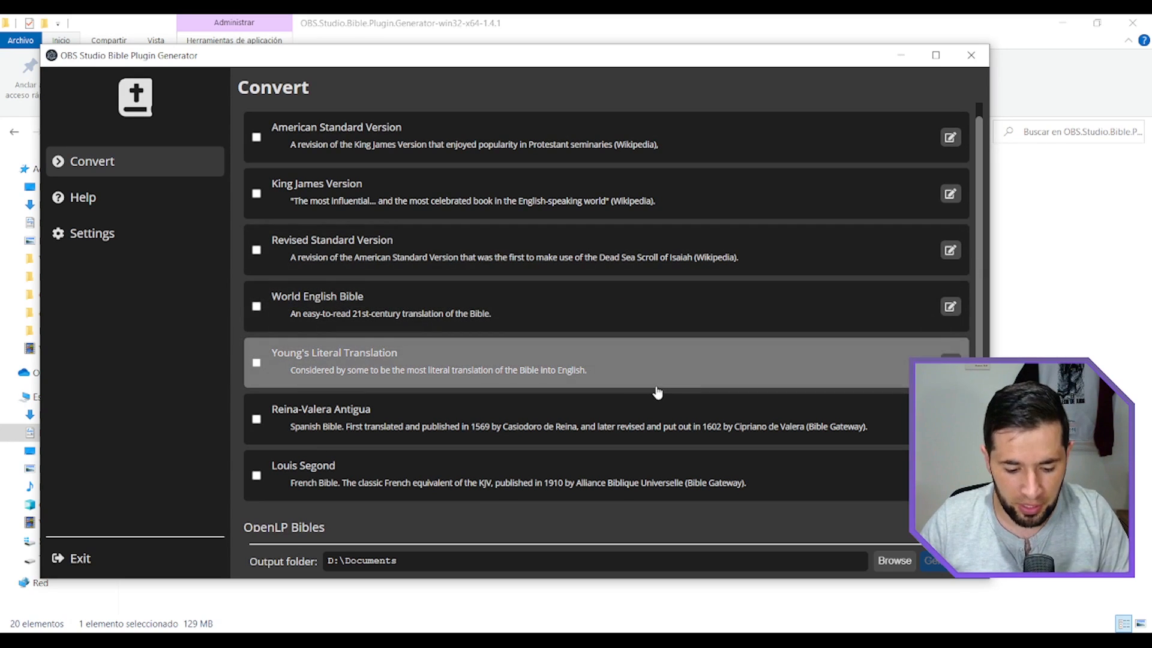
{"action": "mouse_move", "coordinate": [235, 394]}
{"action": "left_mouse_down"}
{"action": "mouse_move", "coordinate": [282, 414]}
{"action": "mouse_move", "coordinate": [889, 449]}
{"action": "left_mouse_up"}
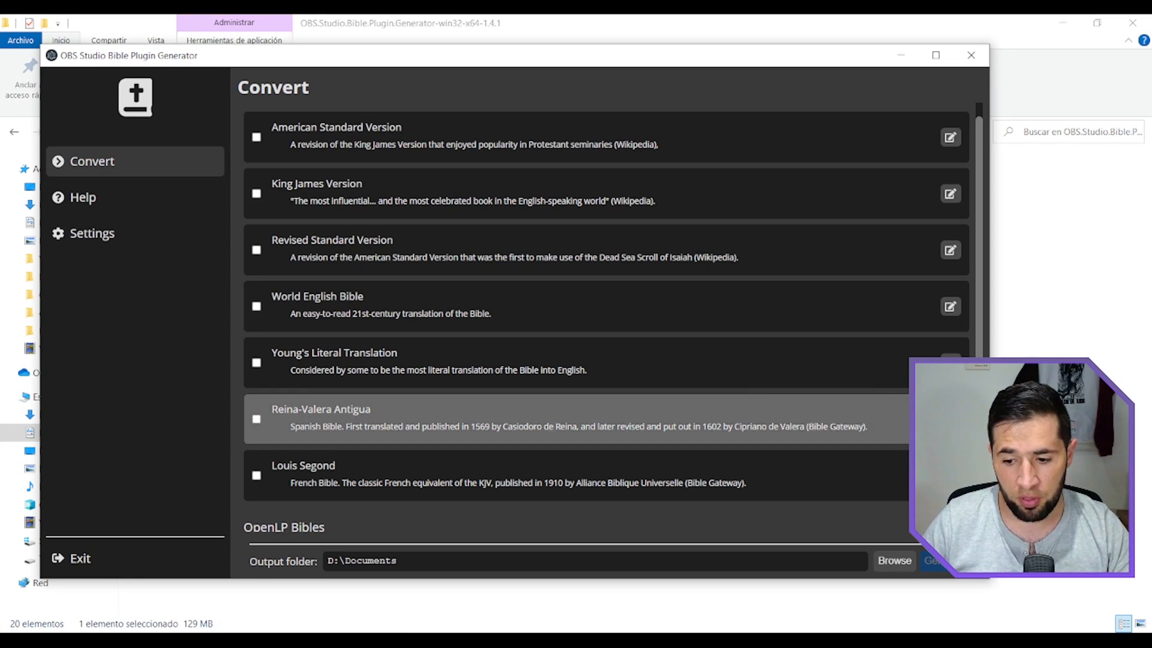
{"action": "scroll", "coordinate": [877, 450], "scroll_direction": "down", "scroll_amount": 1}
{"action": "scroll", "coordinate": [707, 432], "scroll_direction": "down", "scroll_amount": 2}
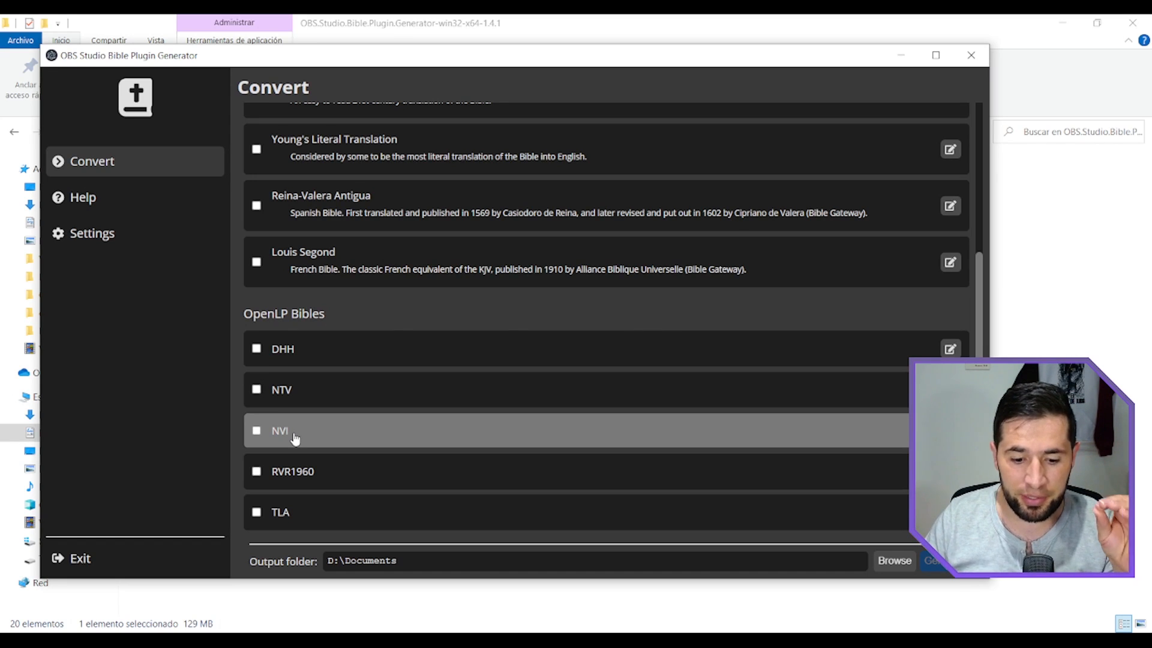
{"action": "scroll", "coordinate": [437, 424], "scroll_direction": "down", "scroll_amount": 1}
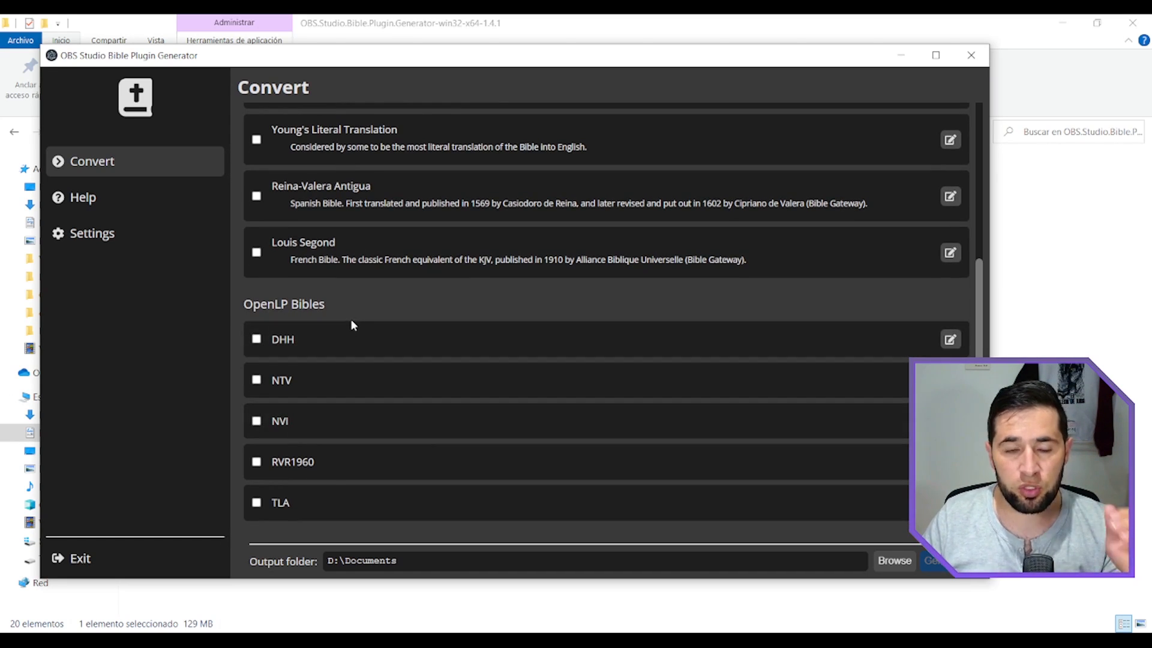
Page through the Generator Guide in the help section as far as Bible Editing and return to the guide list.
{"action": "left_click", "coordinate": [105, 207]}
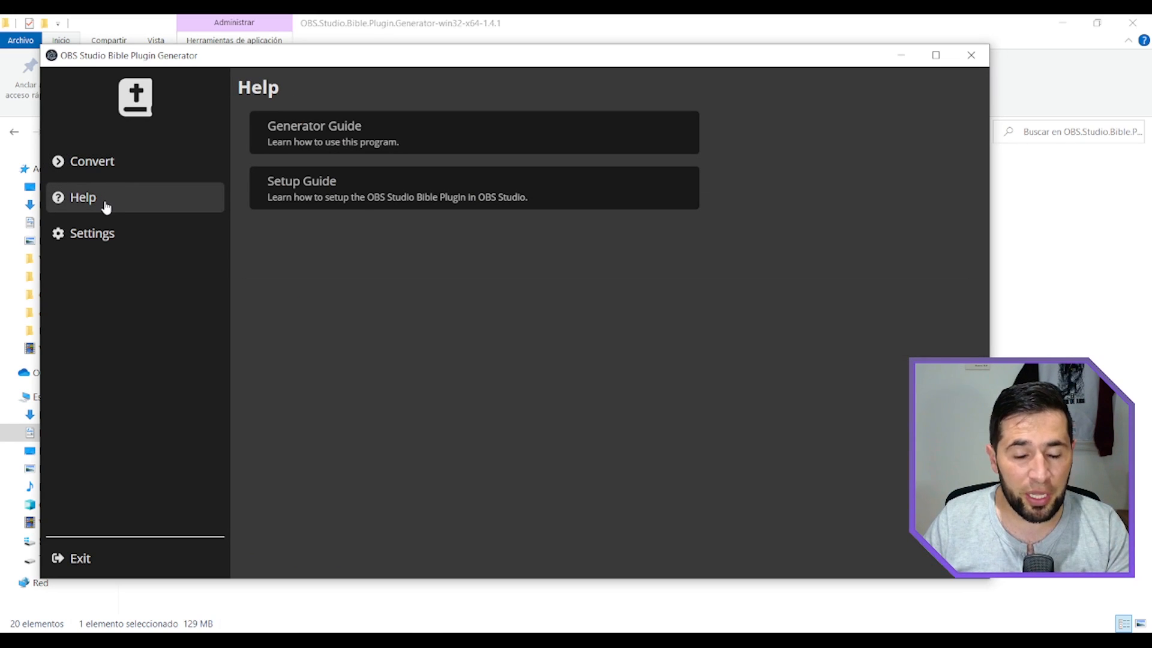
{"action": "left_click", "coordinate": [393, 144]}
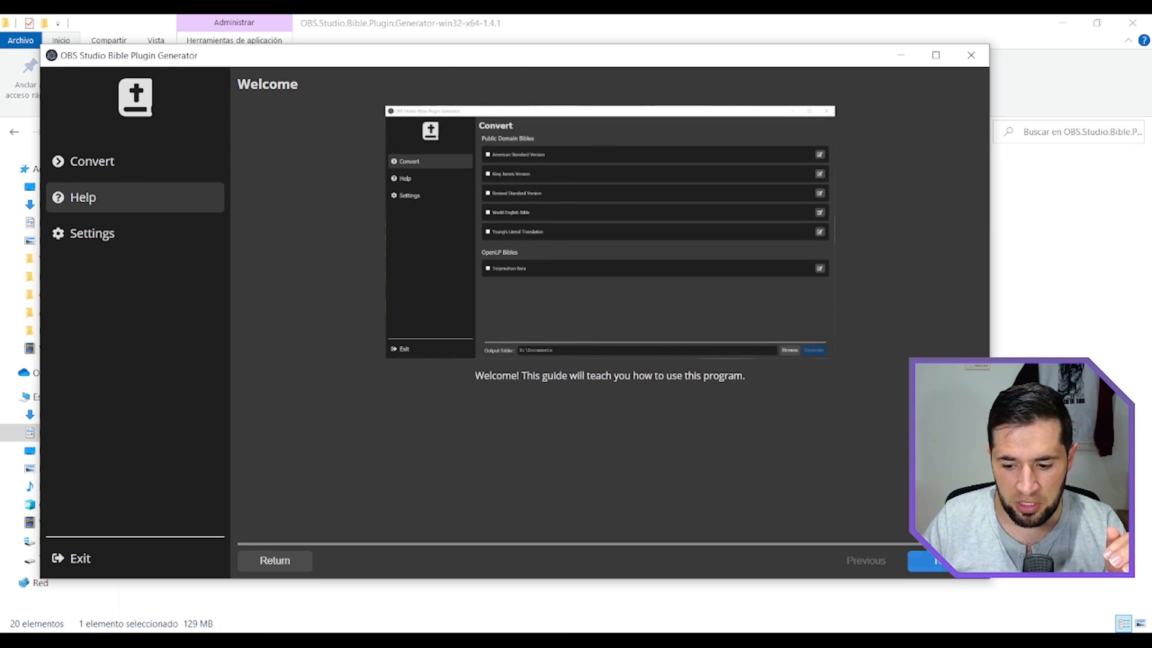
{"action": "left_click", "coordinate": [948, 561]}
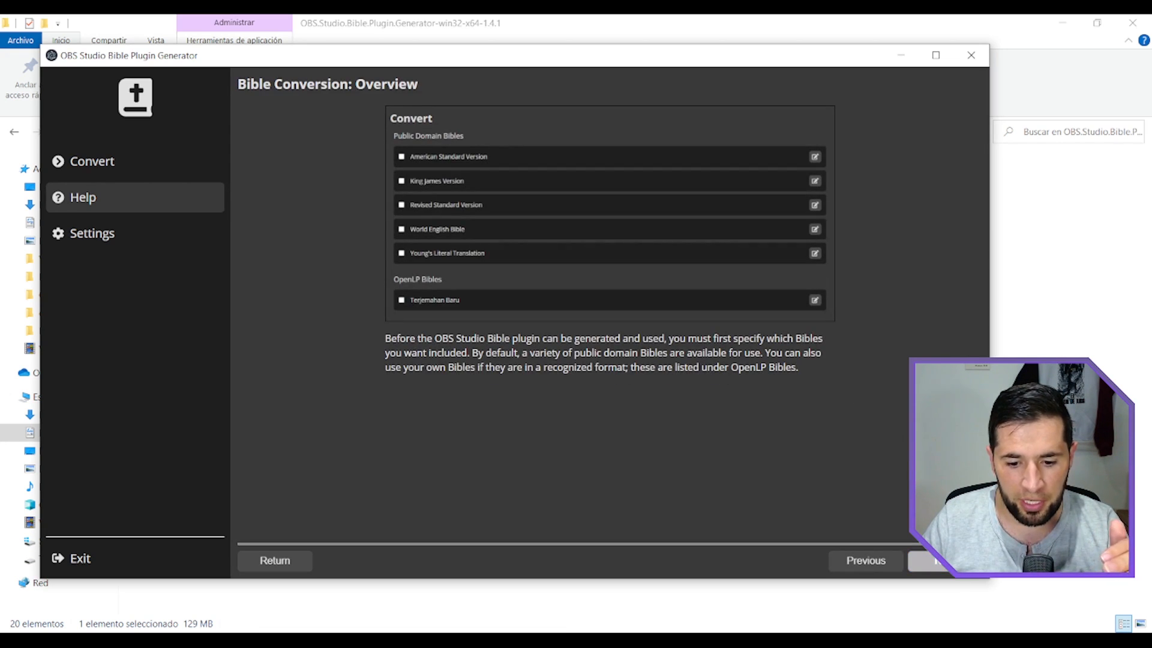
{"action": "left_click", "coordinate": [948, 561]}
{"action": "left_click", "coordinate": [948, 561]}
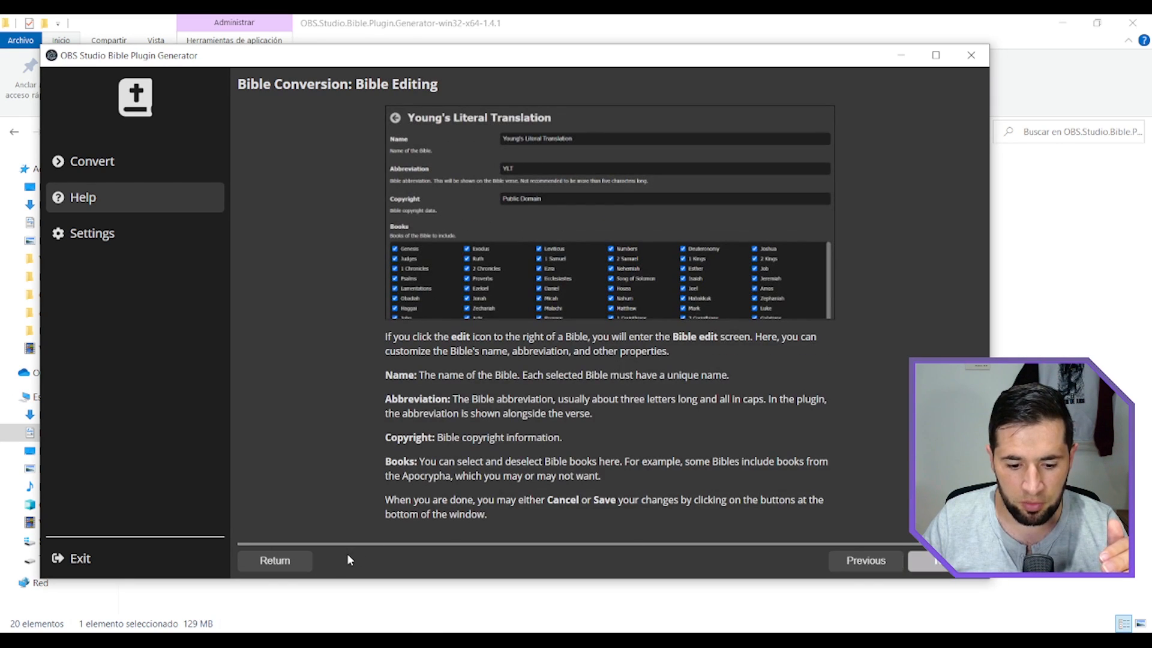
{"action": "left_click", "coordinate": [288, 560]}
Page through the Setup Guide as far as the browser source's New Source Dialog page and return to the guide list.
{"action": "left_click", "coordinate": [299, 197]}
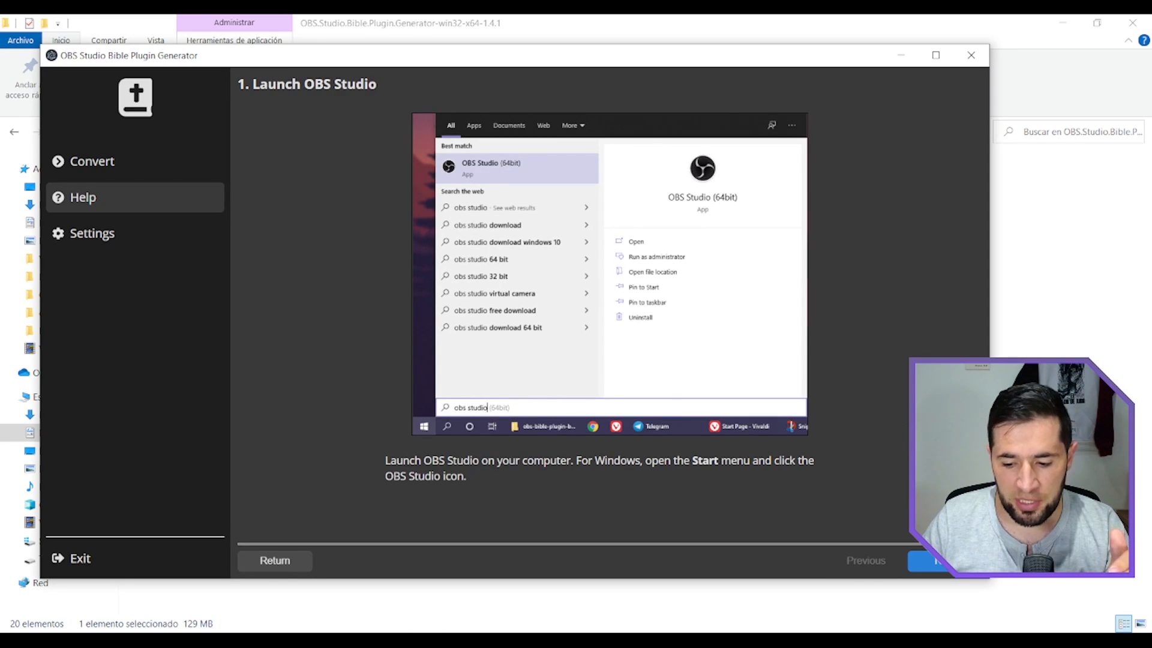
{"action": "left_click", "coordinate": [939, 561]}
{"action": "left_click", "coordinate": [940, 563]}
{"action": "left_click", "coordinate": [941, 563]}
{"action": "left_click", "coordinate": [940, 563]}
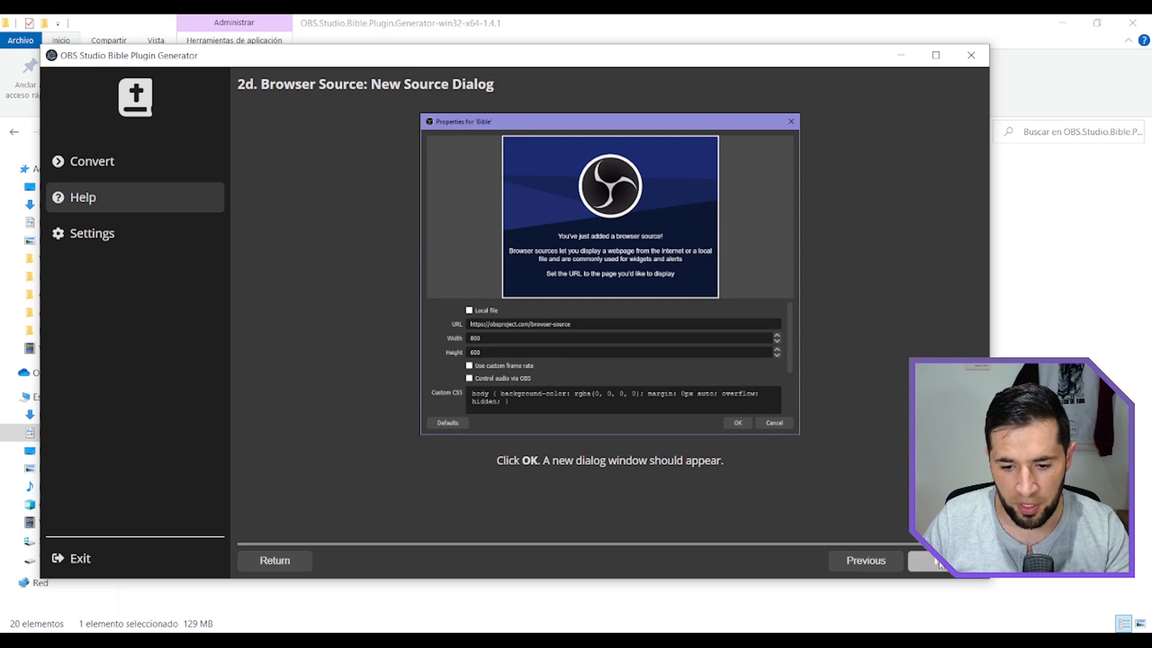
{"action": "left_click", "coordinate": [861, 561]}
{"action": "left_click", "coordinate": [861, 561]}
{"action": "left_click", "coordinate": [278, 560]}
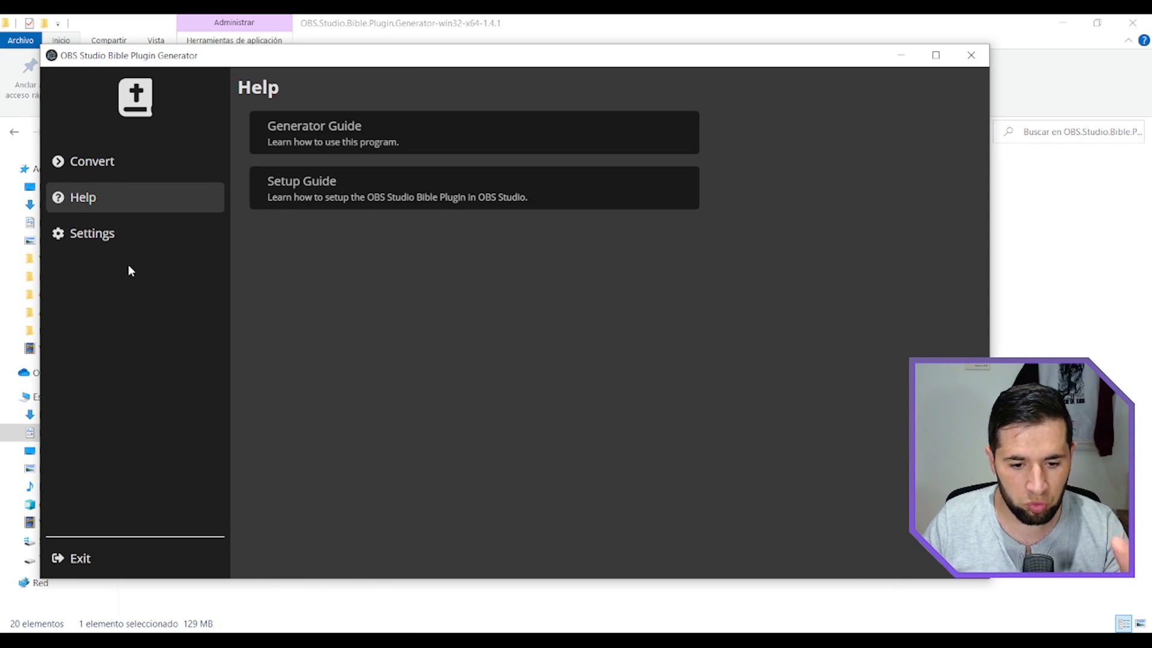
Enable Overwrite Output Folder in the generator's settings and view the OpenLP Bibles folder, closing the folder chooser.
{"action": "left_click", "coordinate": [108, 245]}
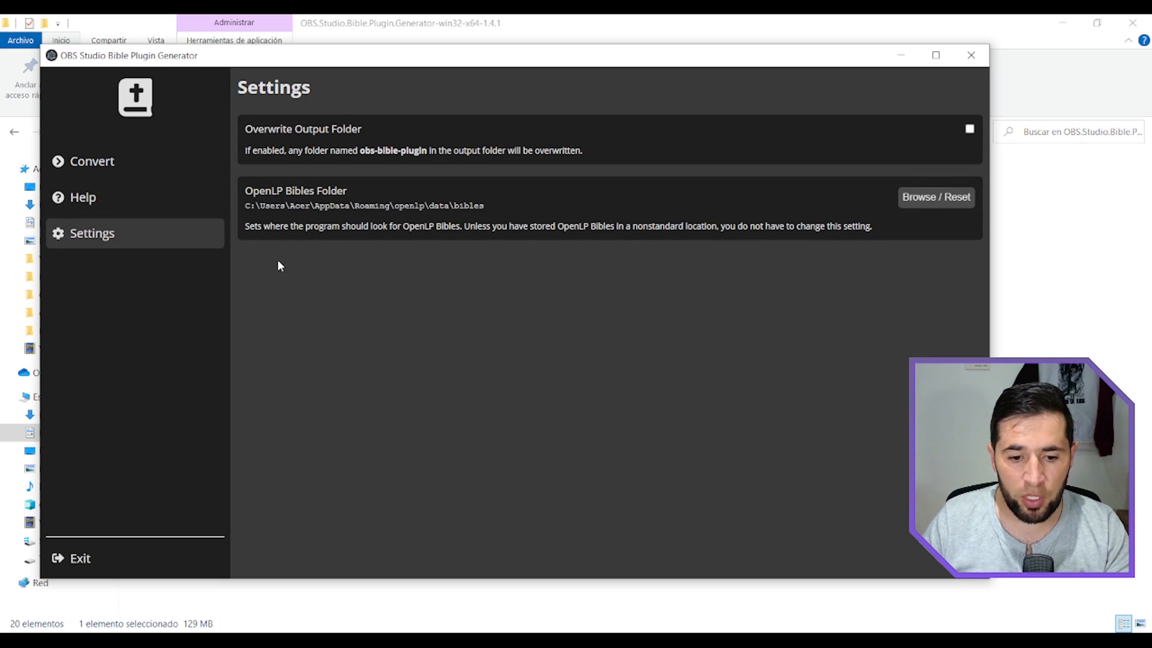
{"action": "left_click", "coordinate": [969, 132]}
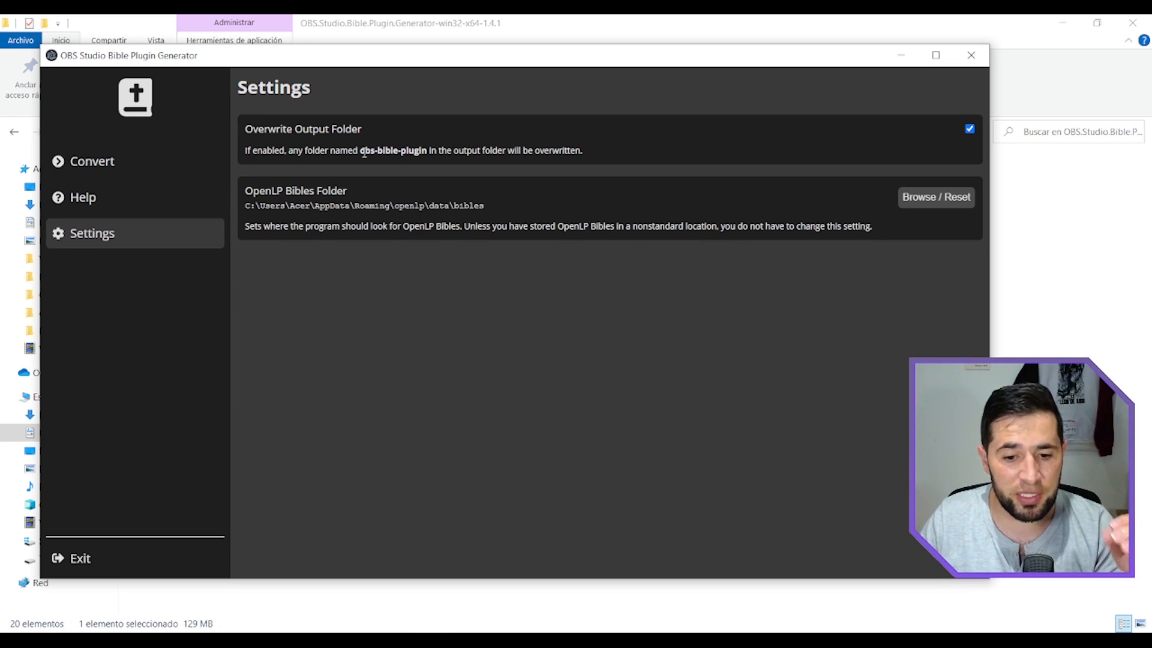
{"action": "left_click_drag", "start_coordinate": [360, 151], "coordinate": [483, 149]}
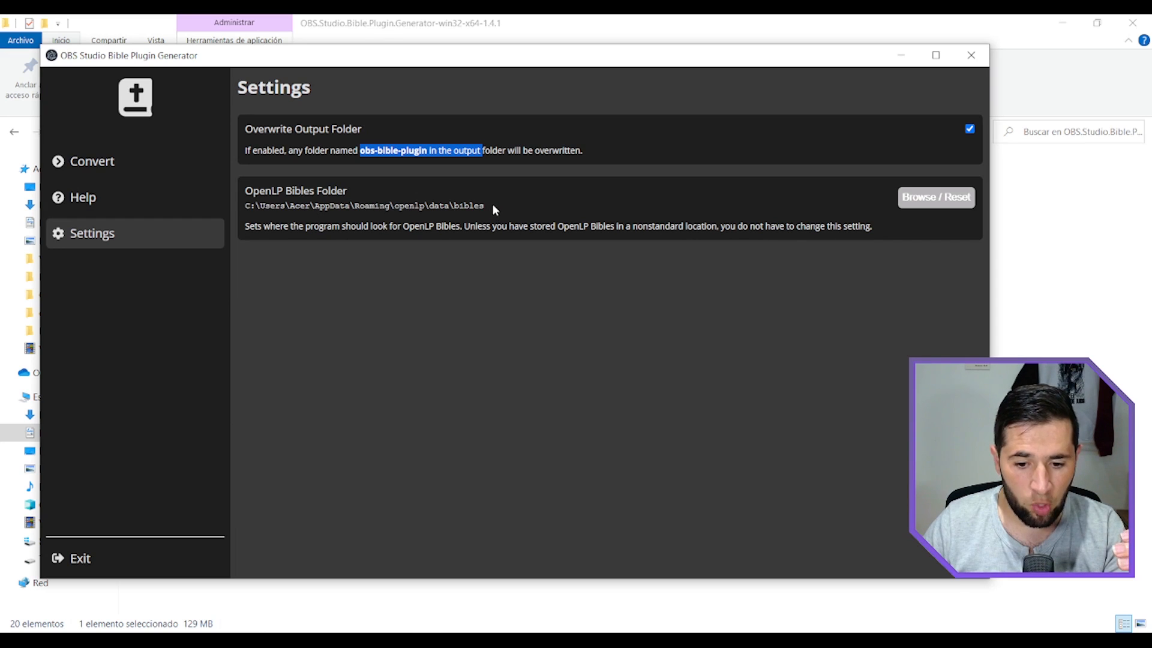
{"action": "left_click", "coordinate": [938, 205]}
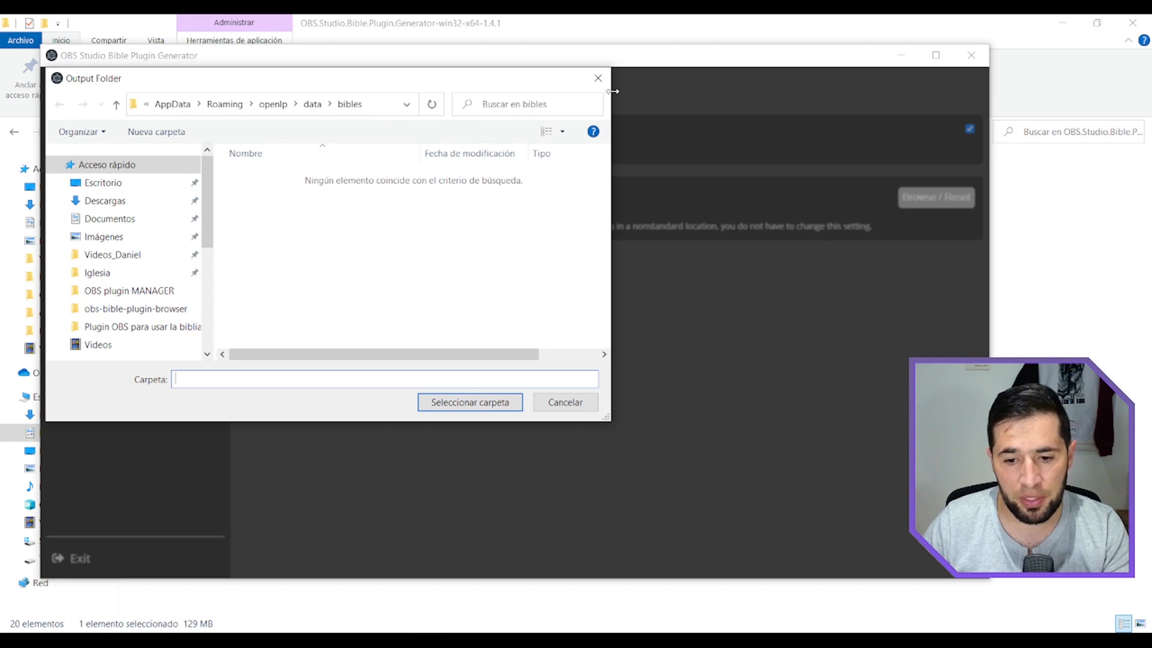
{"action": "left_click", "coordinate": [598, 78]}
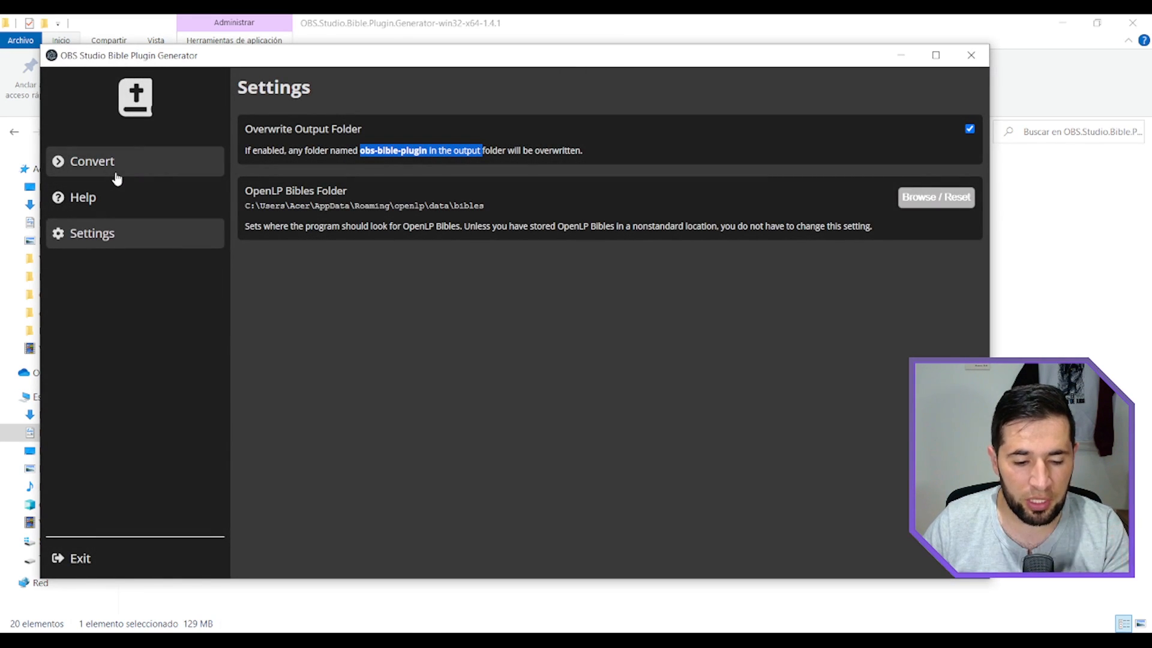
Select Reina-Valera Antigua and the OpenLP Bibles DHH, NTV, NVI, RVR1960 and TLA for conversion.
{"action": "left_click", "coordinate": [116, 174]}
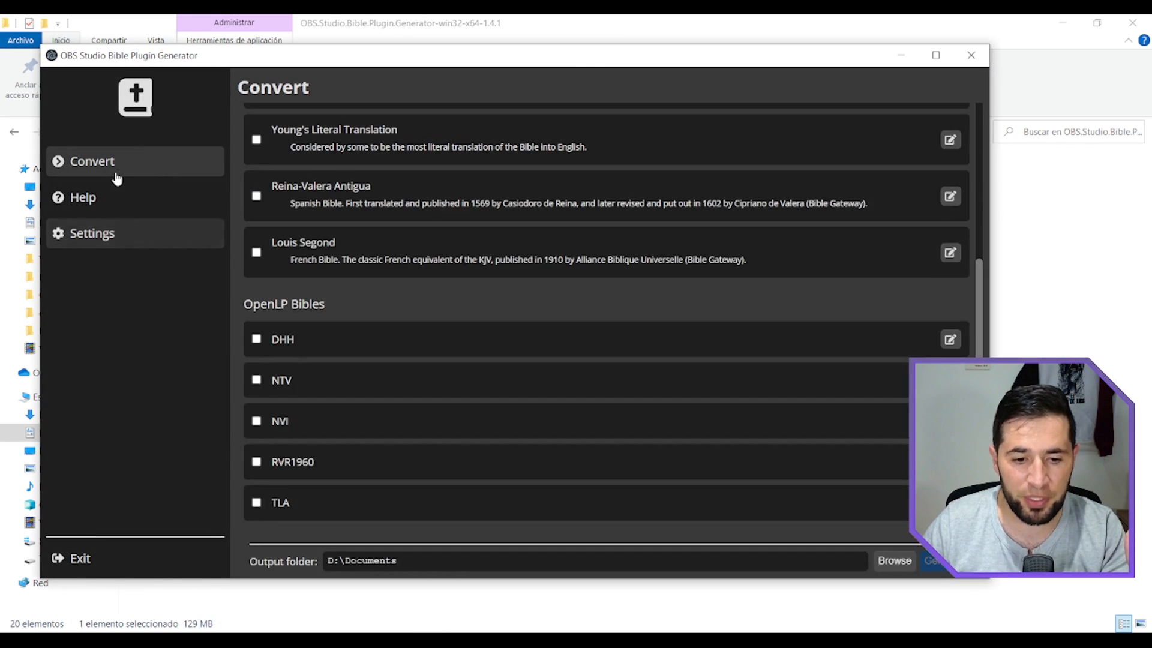
{"action": "scroll", "coordinate": [279, 271], "scroll_direction": "up", "scroll_amount": 1}
{"action": "left_click", "coordinate": [256, 270]}
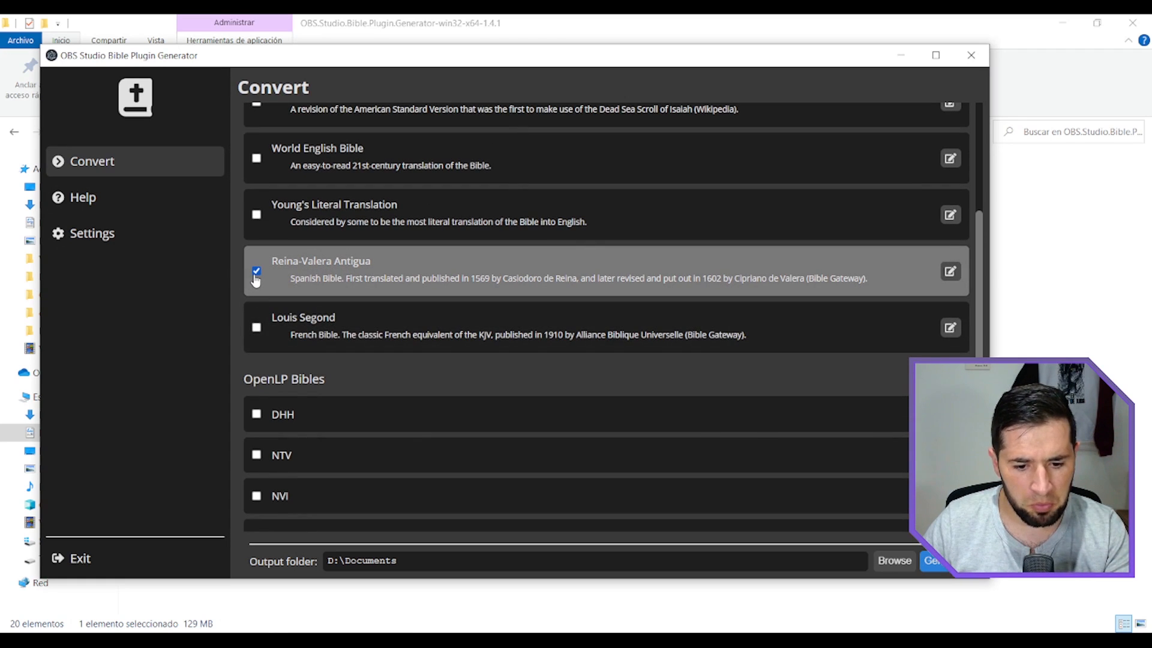
{"action": "scroll", "coordinate": [393, 282], "scroll_direction": "down", "scroll_amount": 1}
{"action": "left_click", "coordinate": [257, 340]}
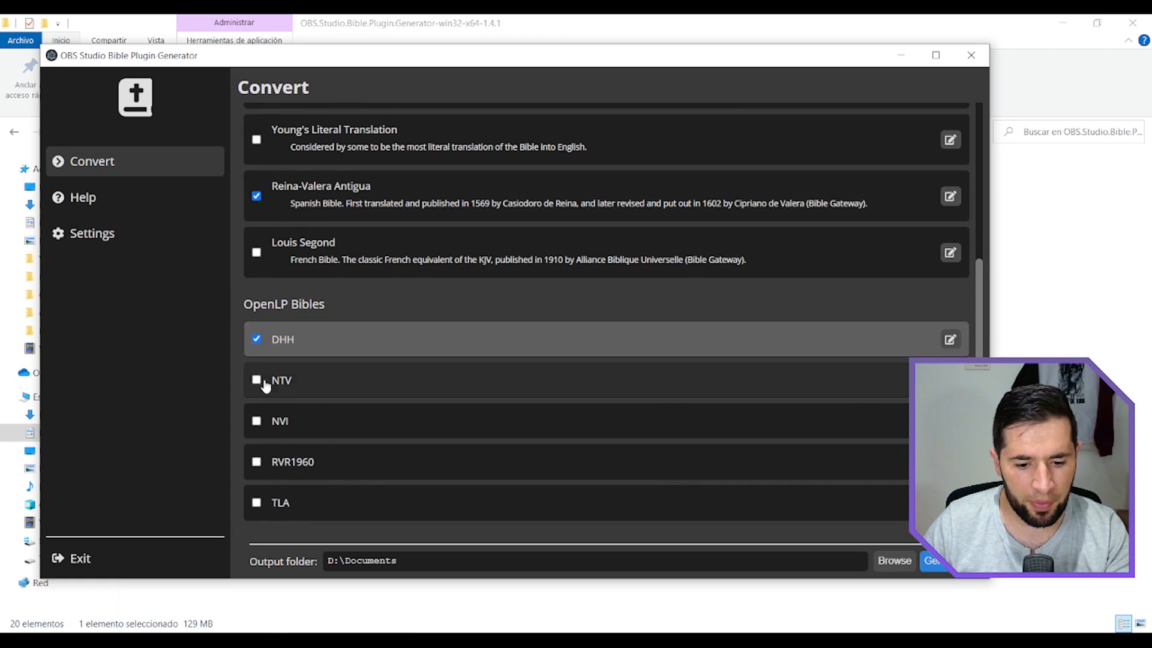
{"action": "left_click", "coordinate": [256, 380]}
{"action": "left_click", "coordinate": [256, 421]}
{"action": "left_click", "coordinate": [256, 462]}
{"action": "left_click", "coordinate": [257, 504]}
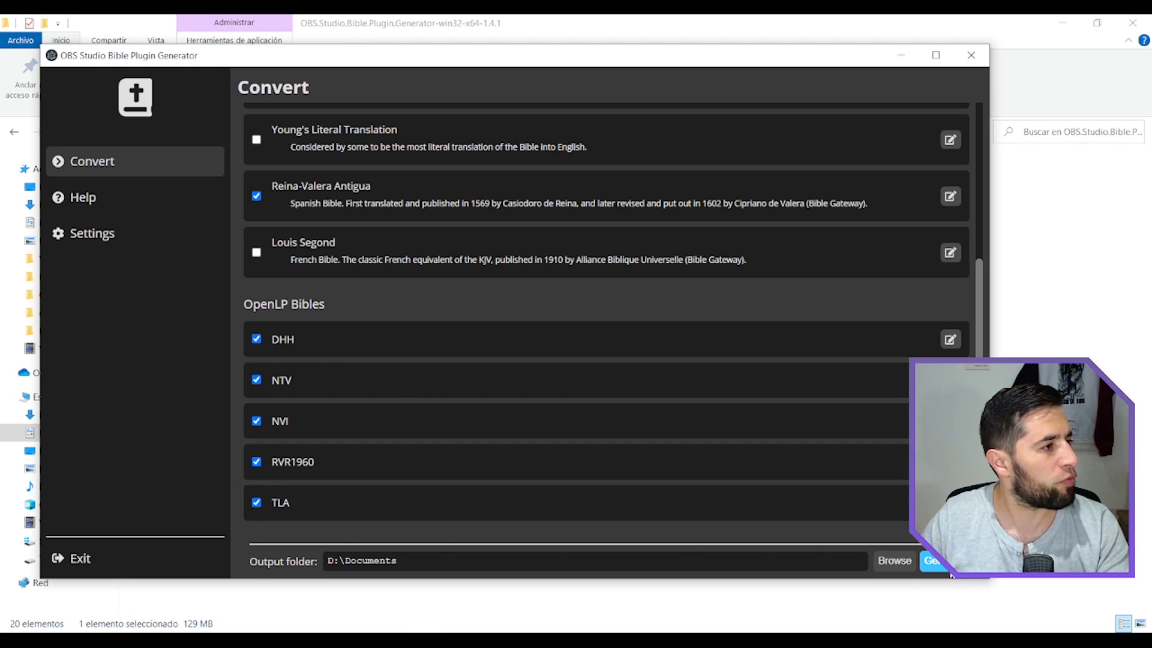
Generate the plugin with the selected Bibles into D:\Documents and dismiss the completion message.
{"action": "left_click_drag", "start_coordinate": [454, 57], "coordinate": [306, 33]}
{"action": "left_click", "coordinate": [803, 539]}
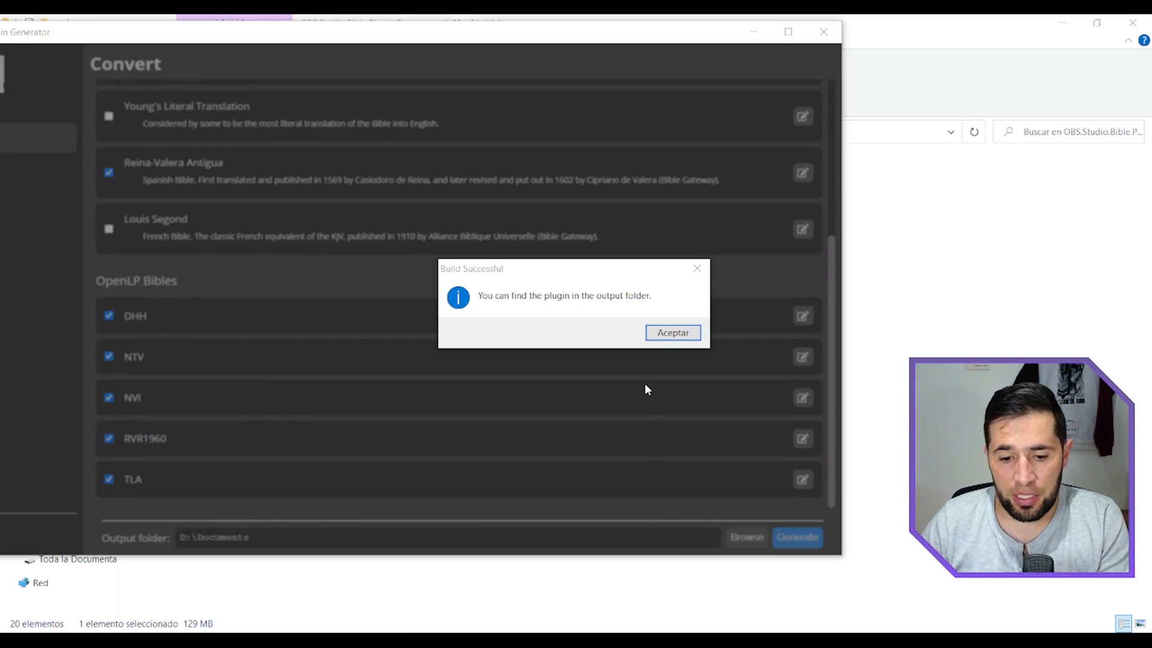
{"action": "left_click", "coordinate": [673, 334]}
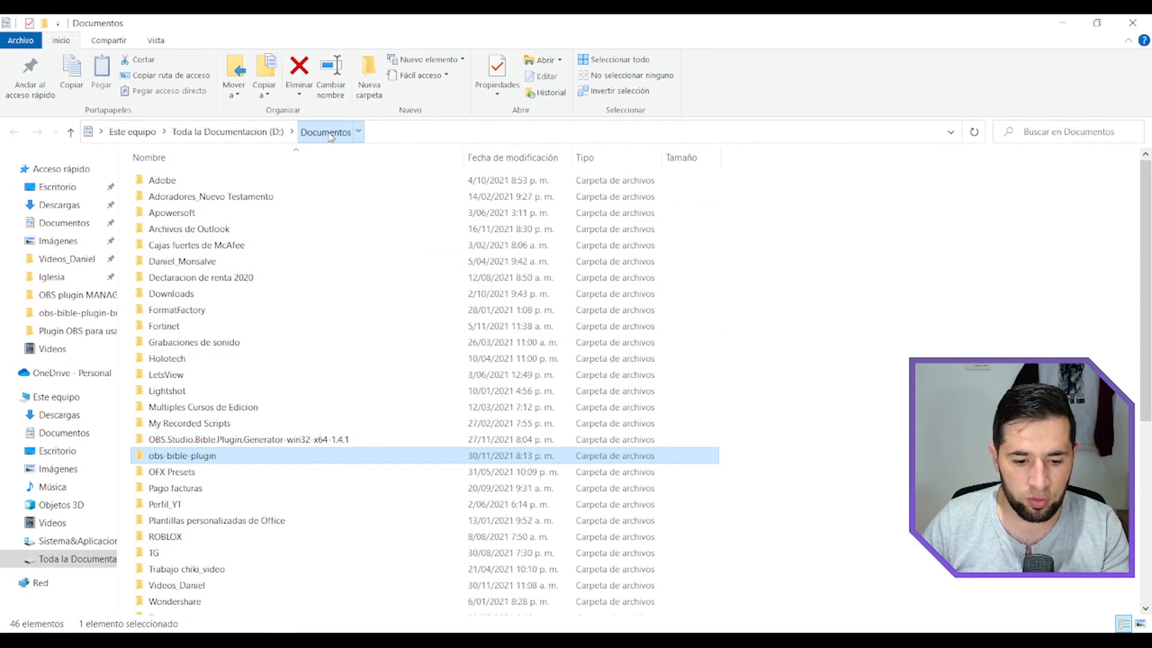
View the browser and dock subfolders of the generated obs-bible-plugin folder in Documents, and close the Bible Plugin Generator.
{"action": "left_click", "coordinate": [185, 444]}
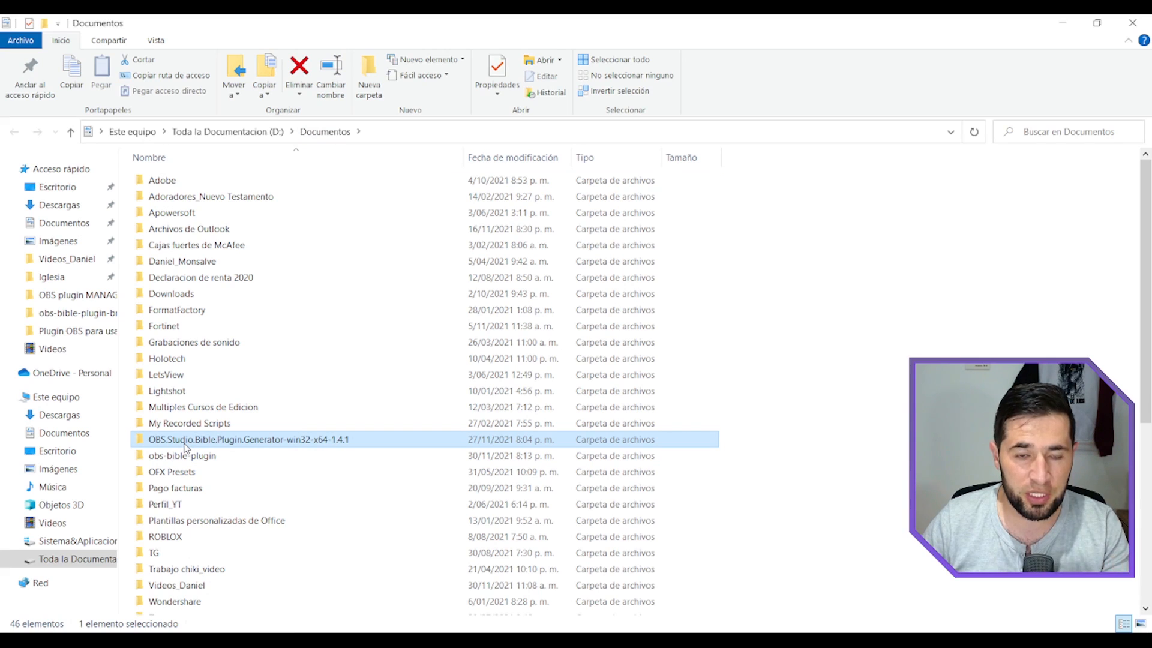
{"action": "left_click", "coordinate": [191, 458]}
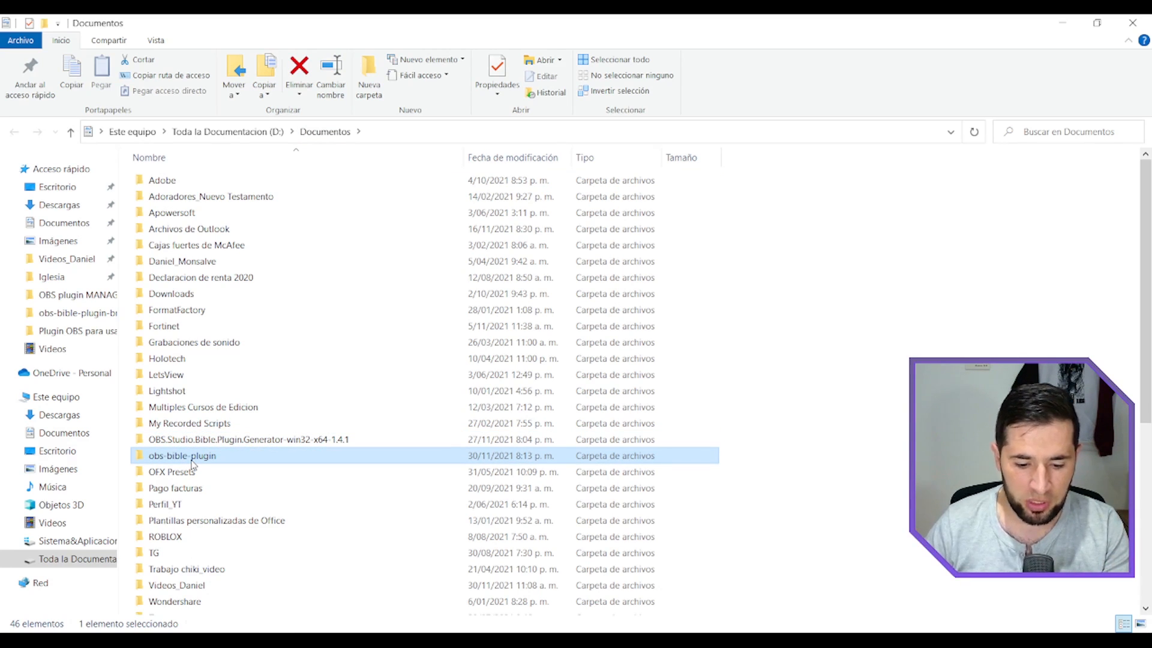
{"action": "double_click", "coordinate": [192, 459]}
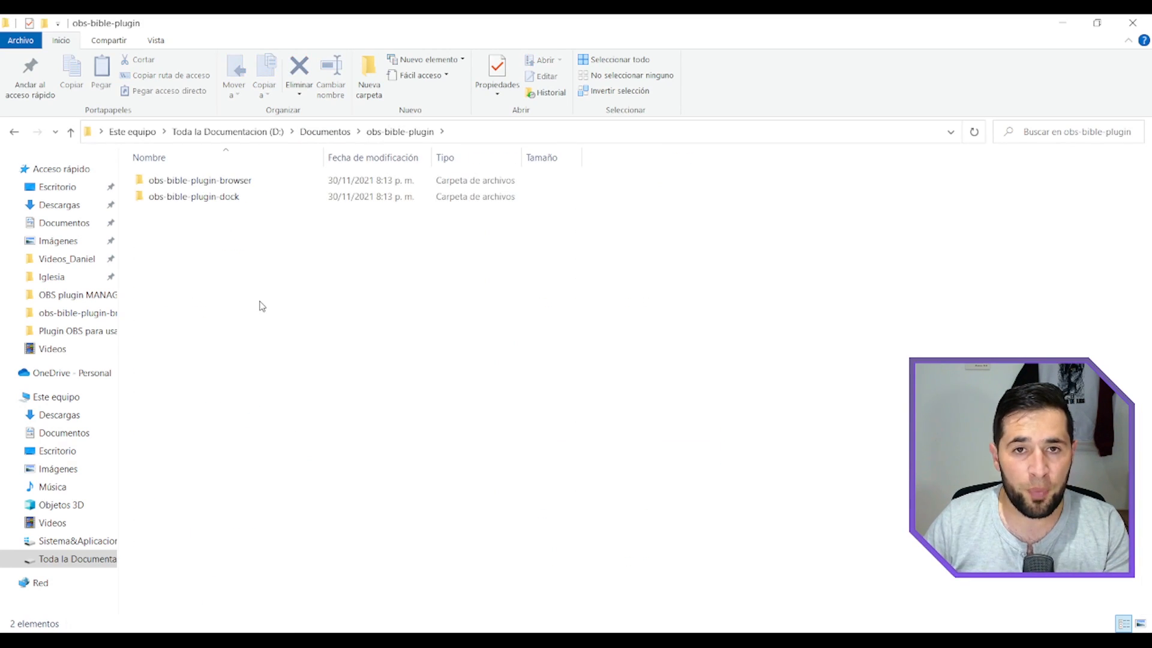
{"action": "left_click", "coordinate": [246, 180]}
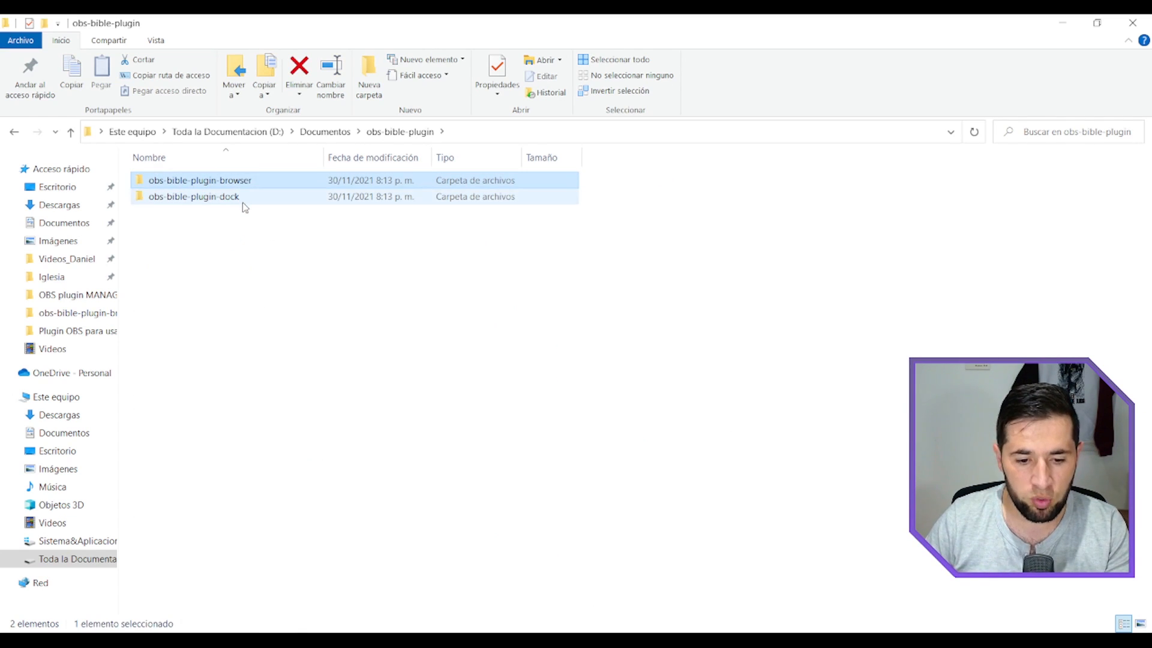
{"action": "left_click", "coordinate": [243, 203]}
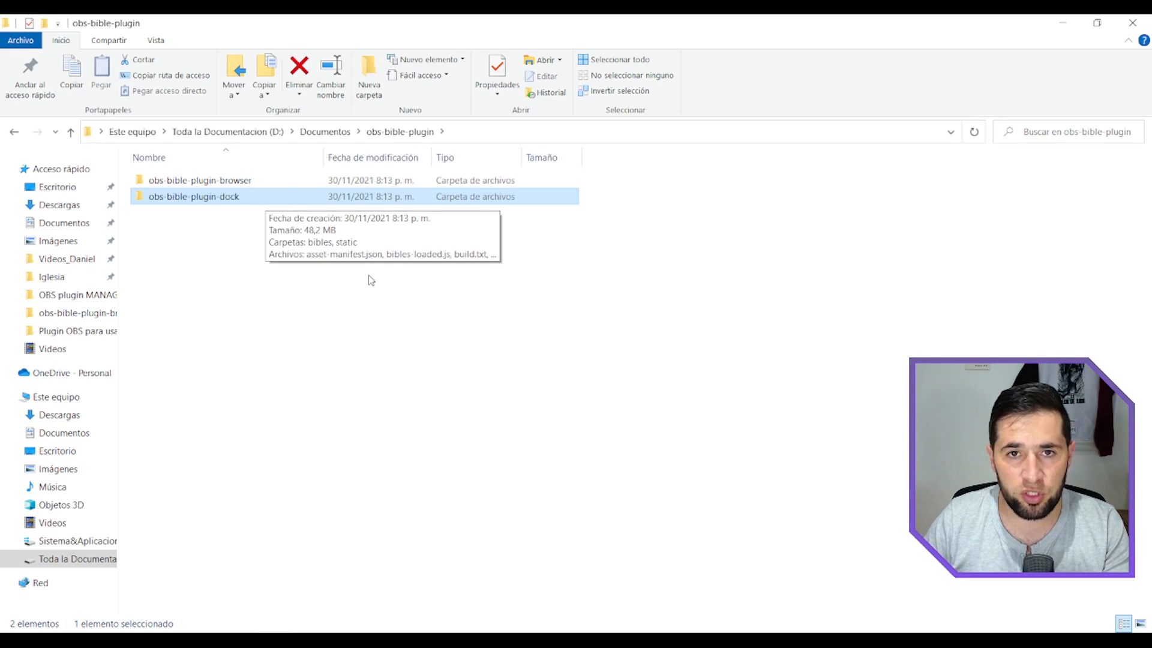
{"action": "left_click", "coordinate": [507, 641]}
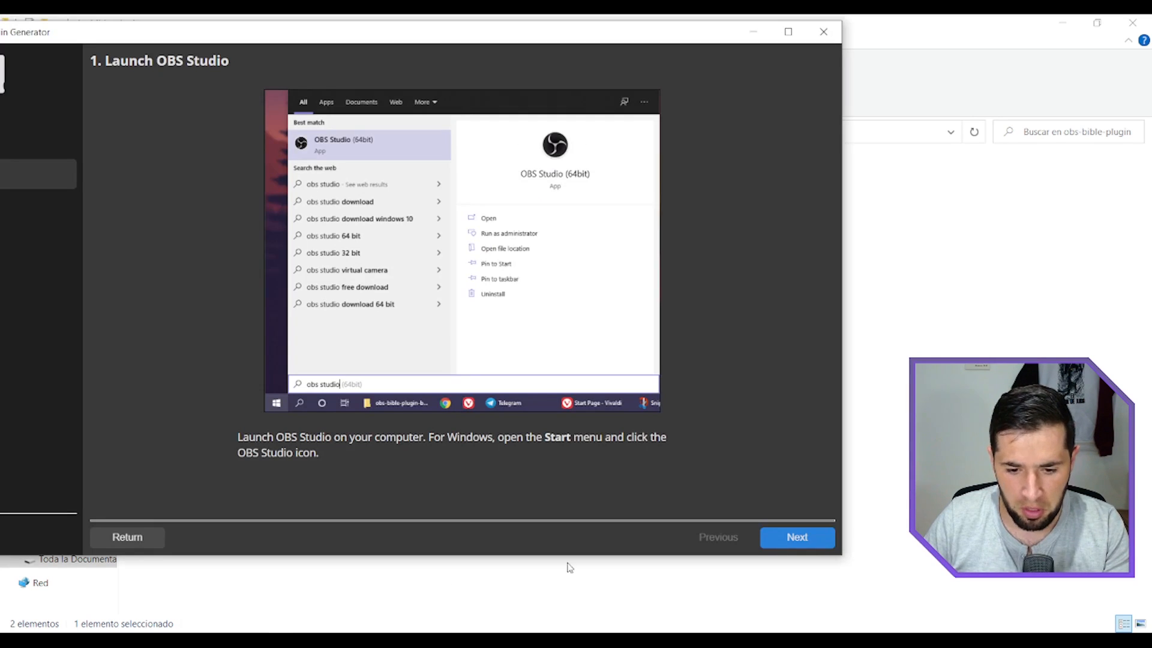
{"action": "left_click", "coordinate": [821, 35]}
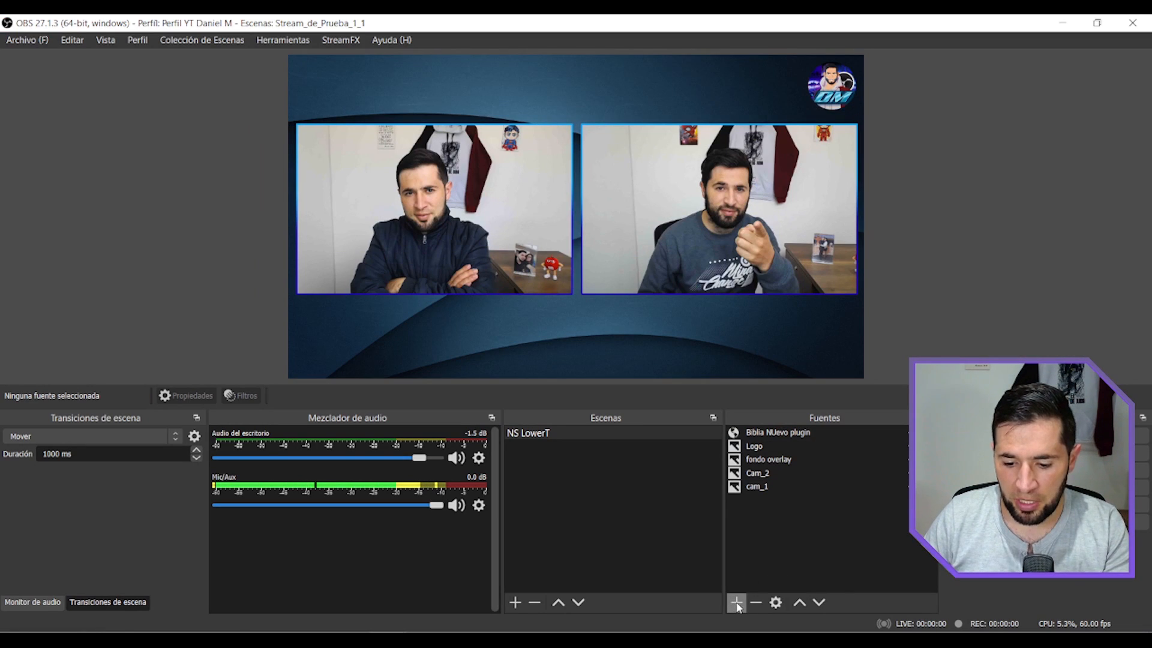
Switch to OBS Studio, review the Navegador source type, and open the Biblia NUevo plugin source's properties with Archivo local enabled.
{"action": "left_click", "coordinate": [737, 603]}
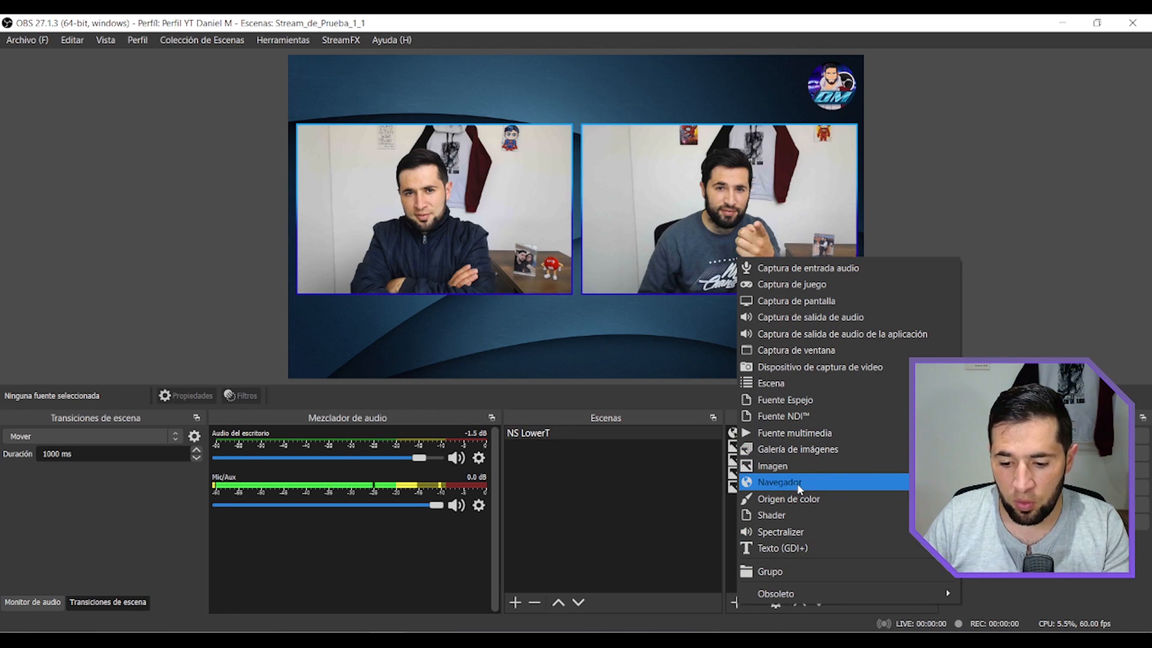
{"action": "left_click", "coordinate": [797, 483]}
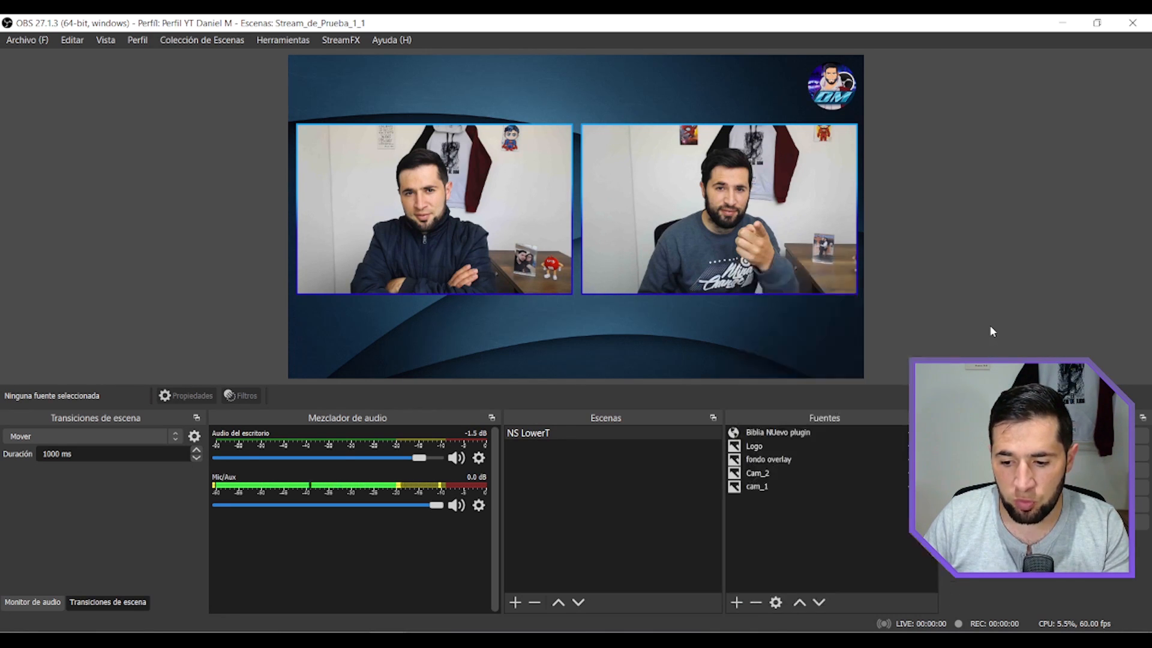
{"action": "double_click", "coordinate": [781, 432]}
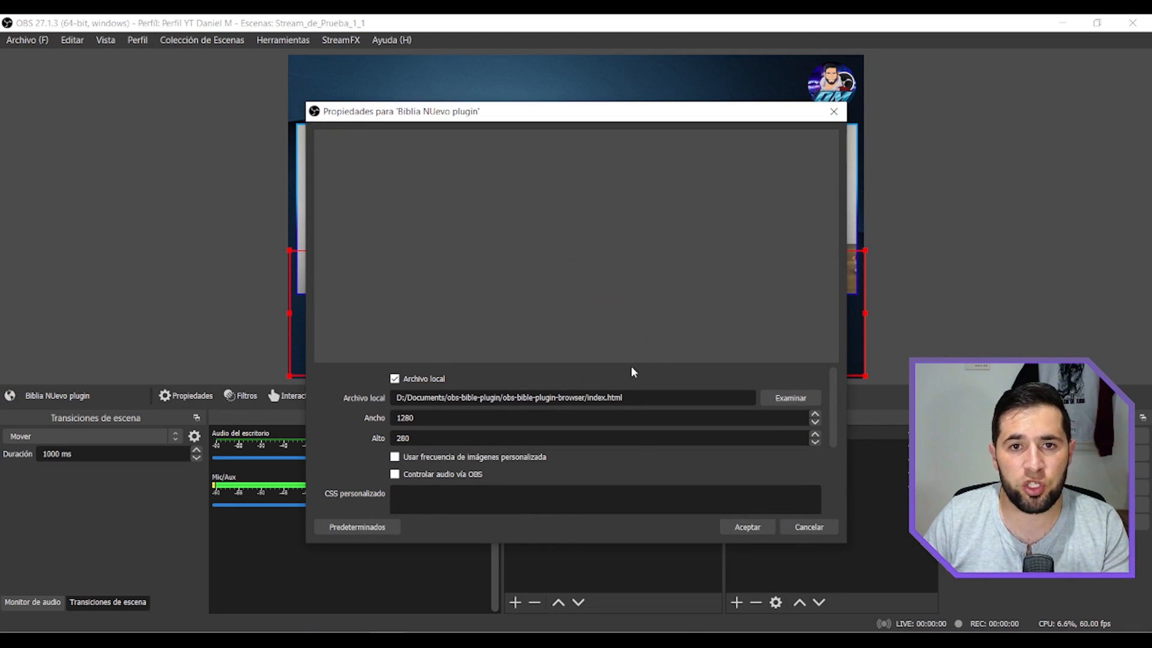
{"action": "left_click", "coordinate": [394, 378]}
{"action": "left_click", "coordinate": [395, 312]}
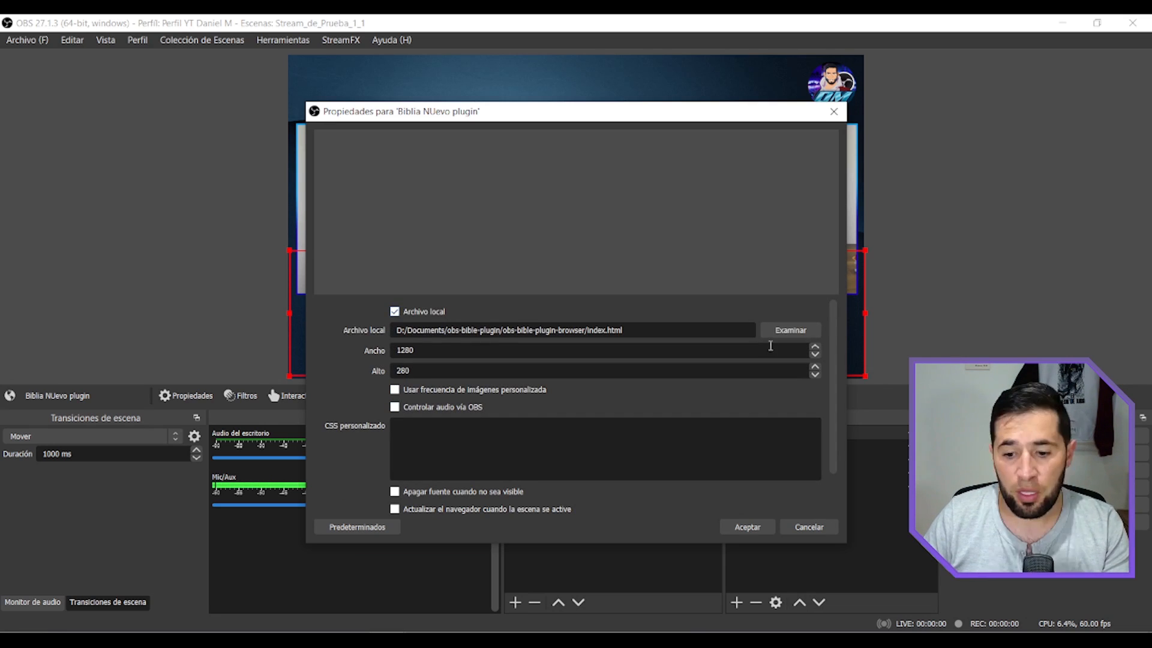
Choose index.html from Documents/obs-bible-plugin/obs-bible-plugin-browser as the browser source's local file.
{"action": "left_click", "coordinate": [785, 331]}
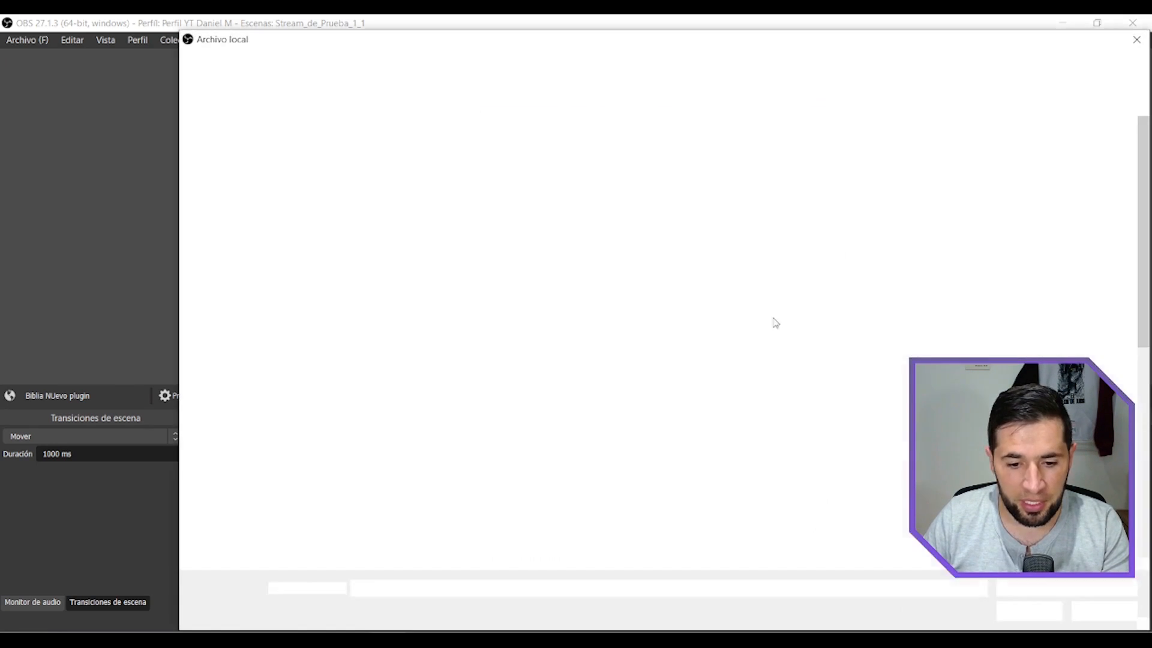
{"action": "left_click", "coordinate": [243, 176]}
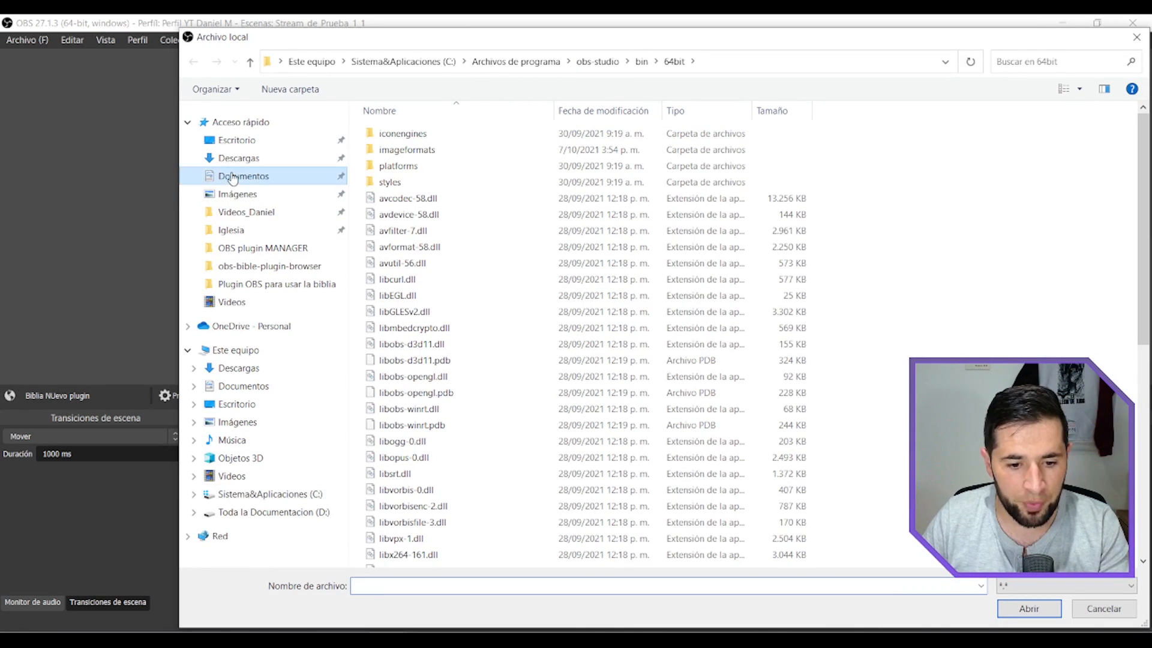
{"action": "double_click", "coordinate": [427, 414]}
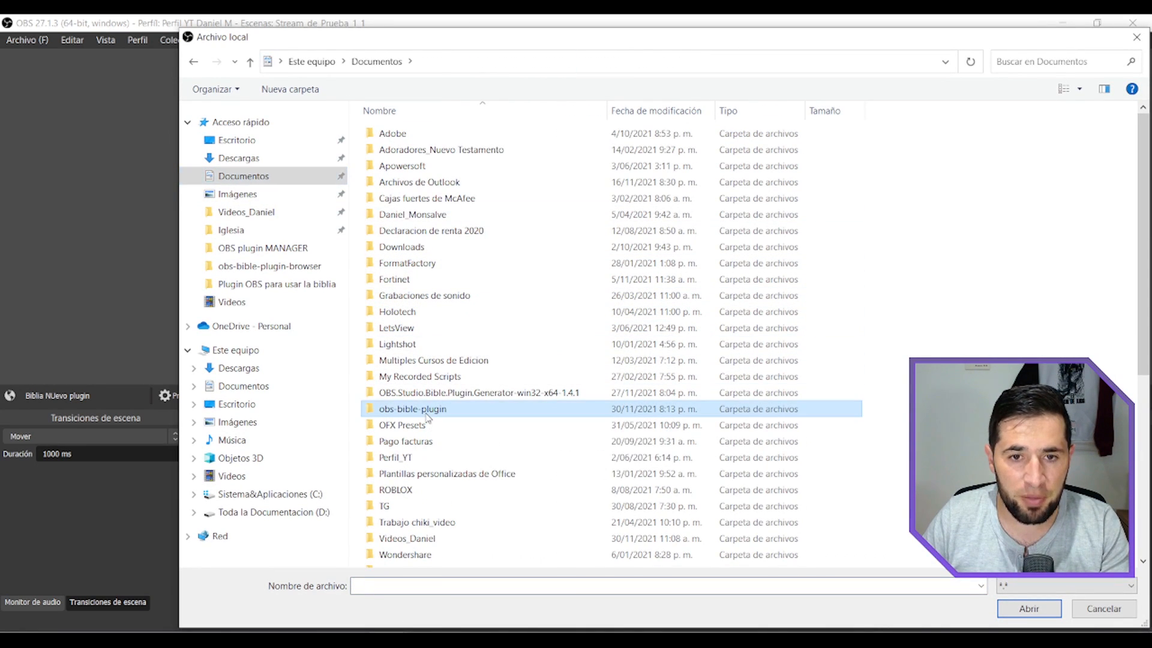
{"action": "left_click", "coordinate": [478, 136]}
{"action": "double_click", "coordinate": [478, 137]}
{"action": "double_click", "coordinate": [456, 149]}
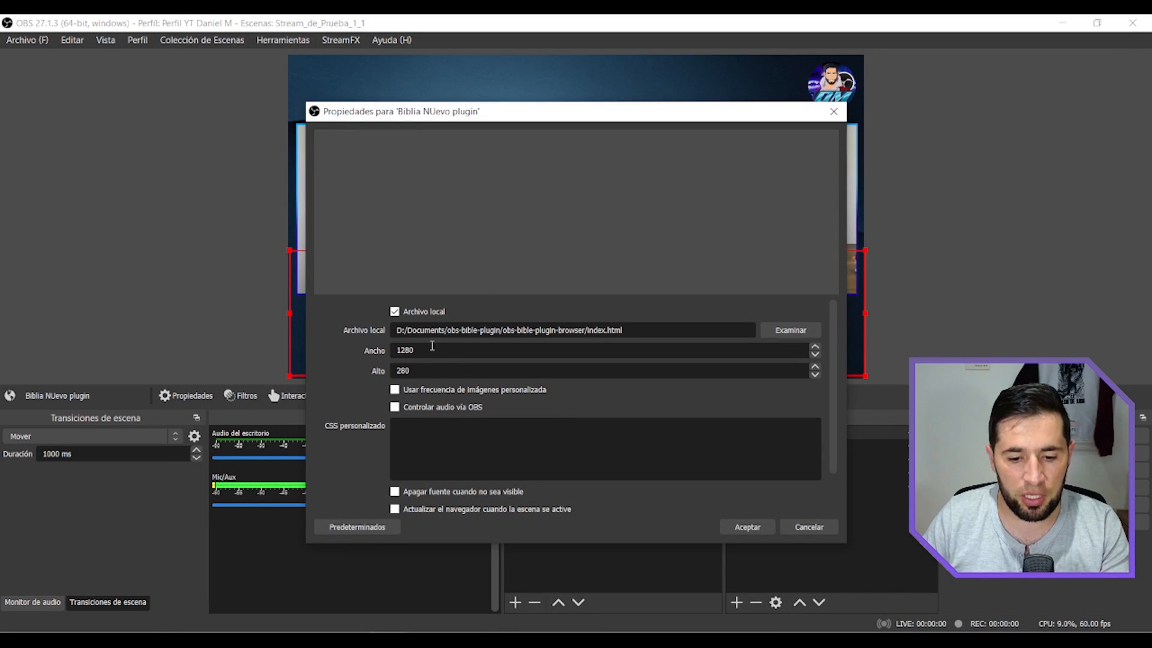
Accept the source properties with width 1280 and height 280, and move the source to the canvas's lower edge.
{"action": "left_click_drag", "start_coordinate": [432, 352], "coordinate": [390, 347]}
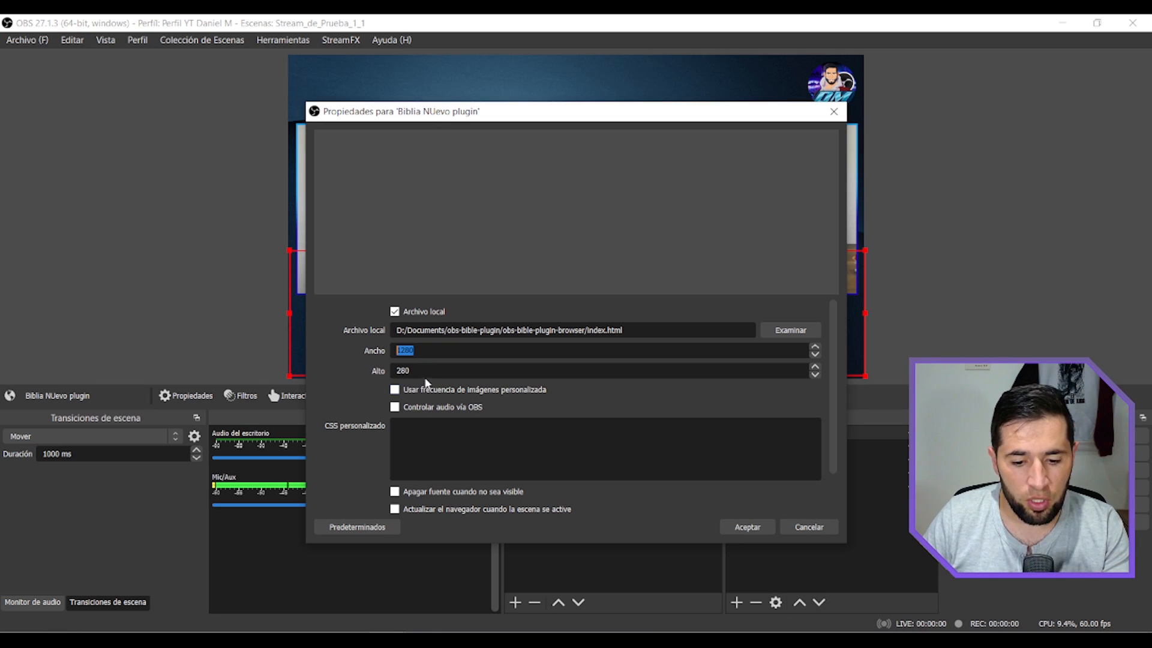
{"action": "left_click_drag", "start_coordinate": [426, 371], "coordinate": [393, 372]}
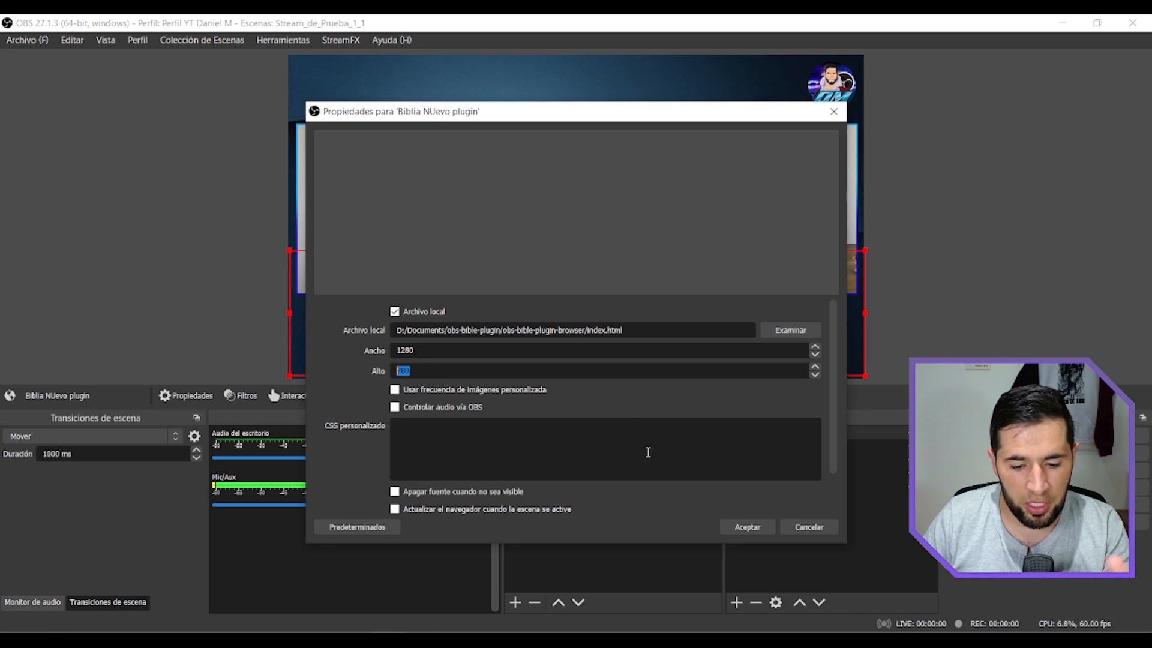
{"action": "left_click", "coordinate": [748, 528]}
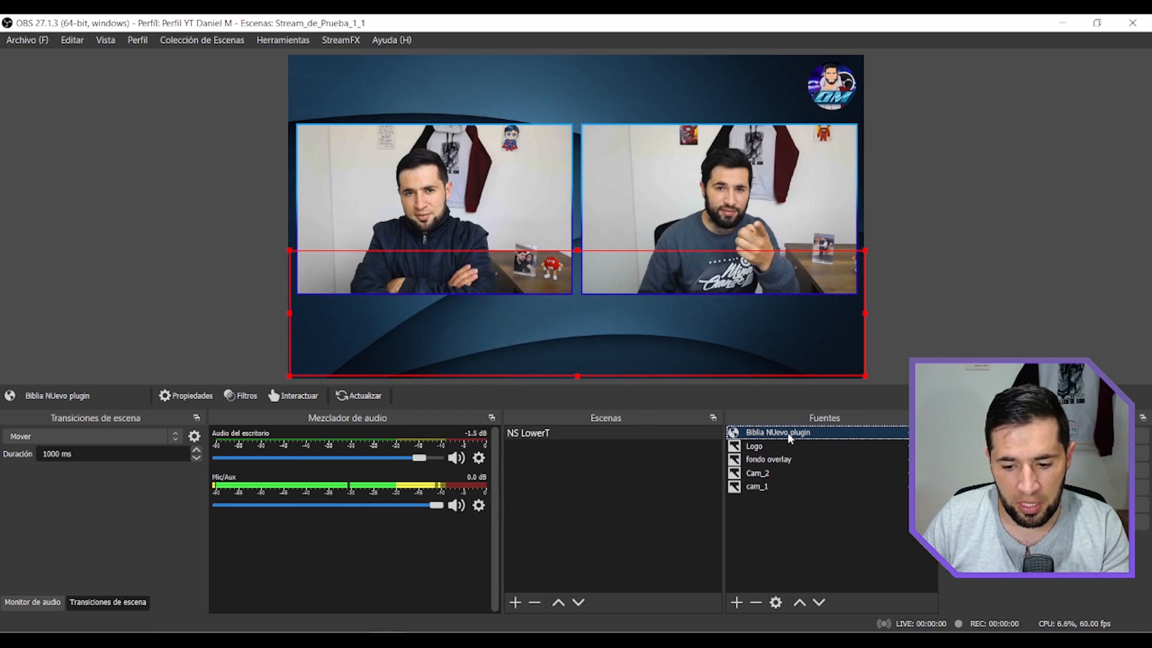
{"action": "left_click_drag", "start_coordinate": [783, 397], "coordinate": [765, 364]}
Delete the biblias nuevas entry from the custom browser panels.
{"action": "left_click", "coordinate": [105, 40]}
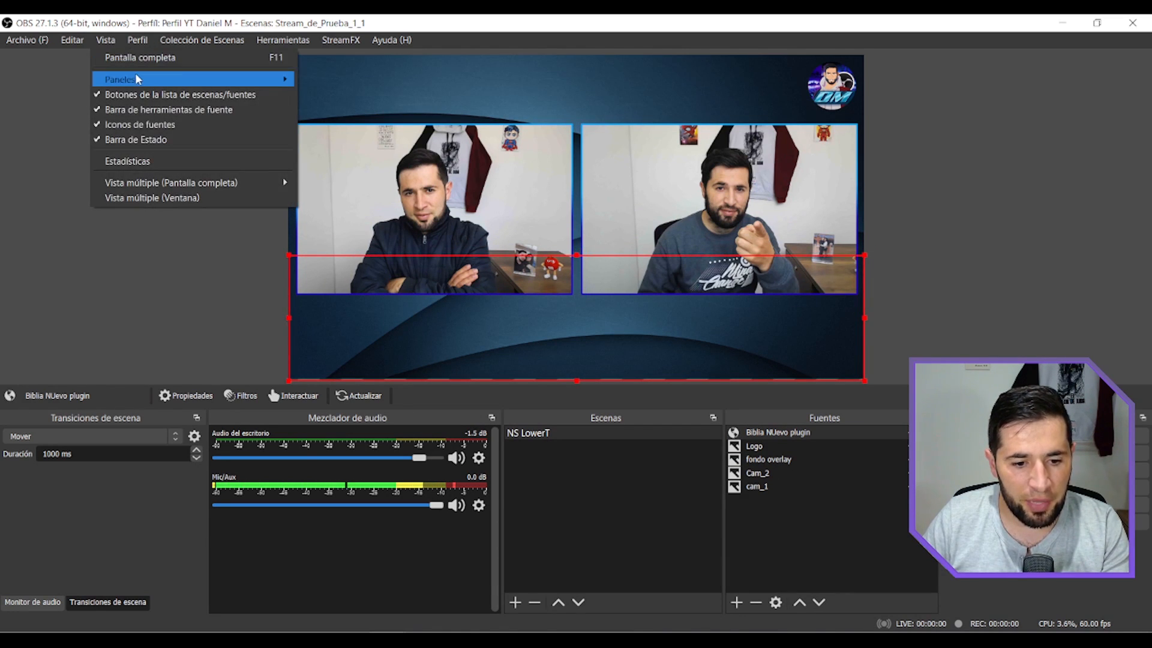
{"action": "mouse_move", "coordinate": [142, 80]}
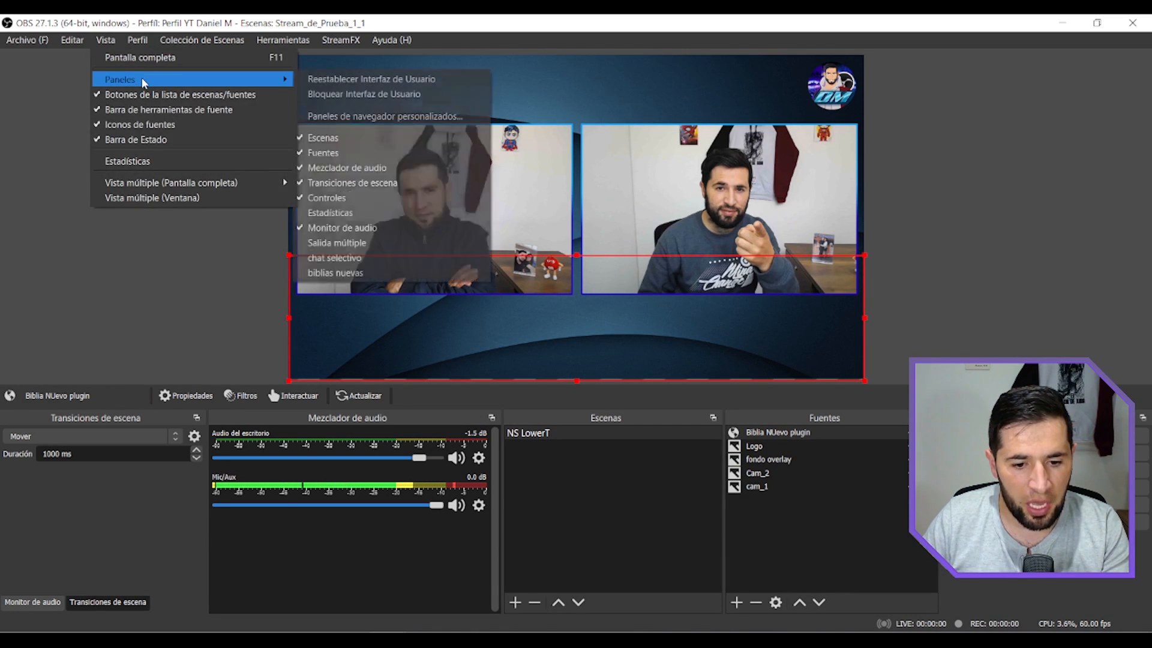
{"action": "left_click", "coordinate": [363, 116]}
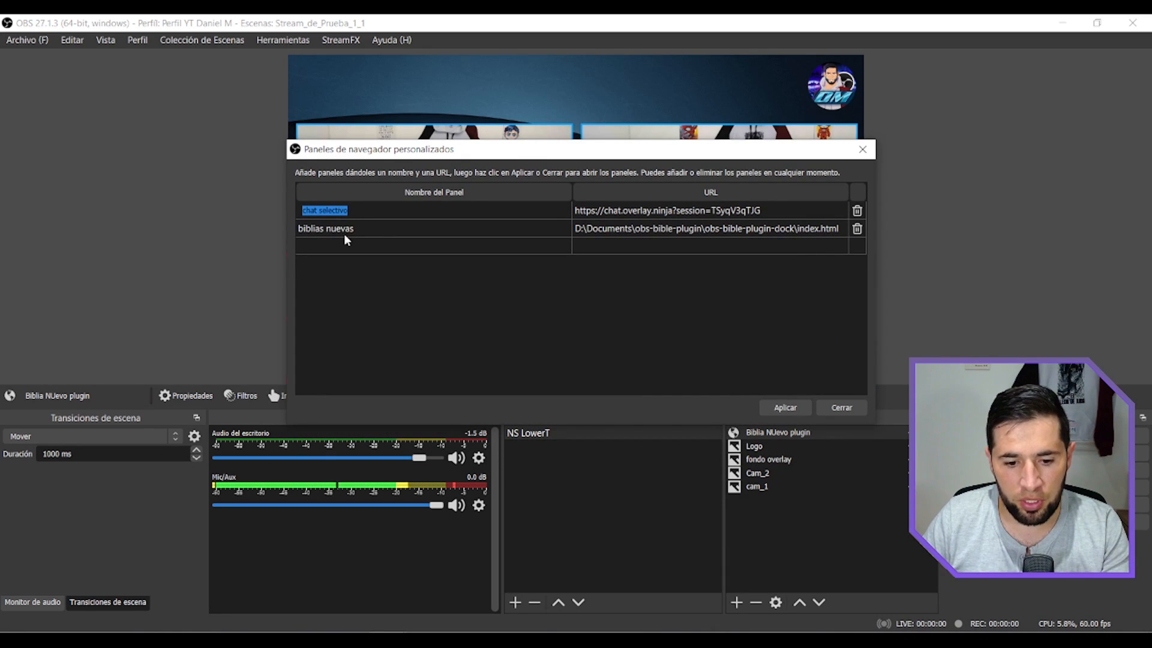
{"action": "left_click", "coordinate": [857, 230]}
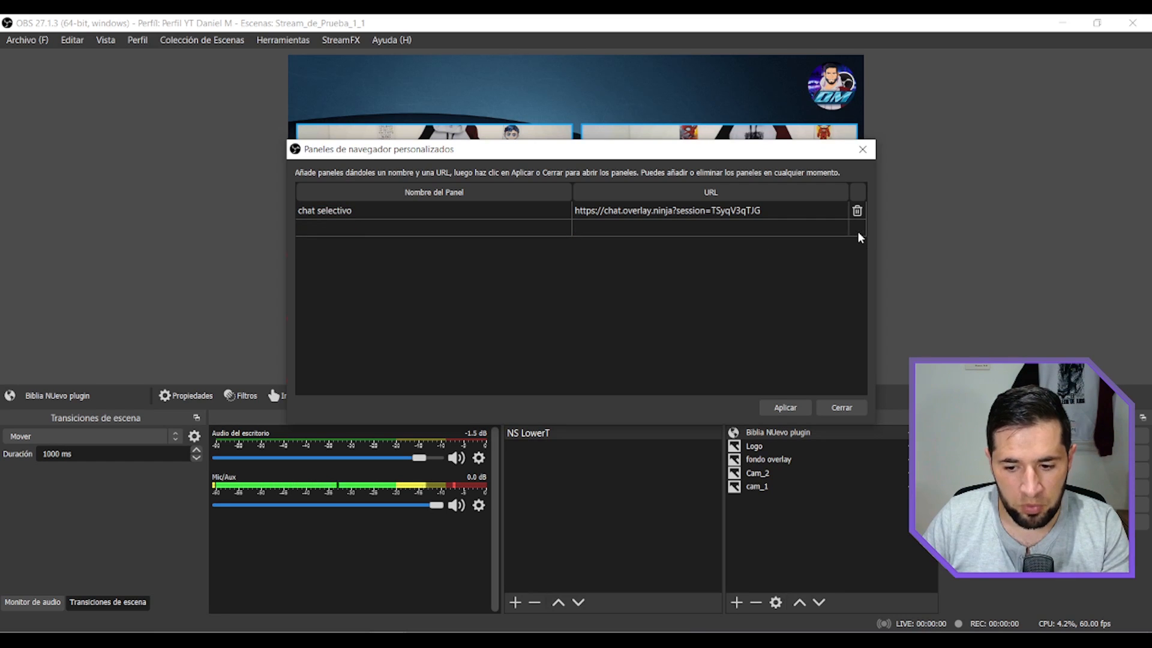
Add a custom browser panel named Biblia Nuevas with the copied folder path D:\Documents\obs-bible-plugin\obs-bible-plugin-dock as its URL.
{"action": "left_click", "coordinate": [498, 229]}
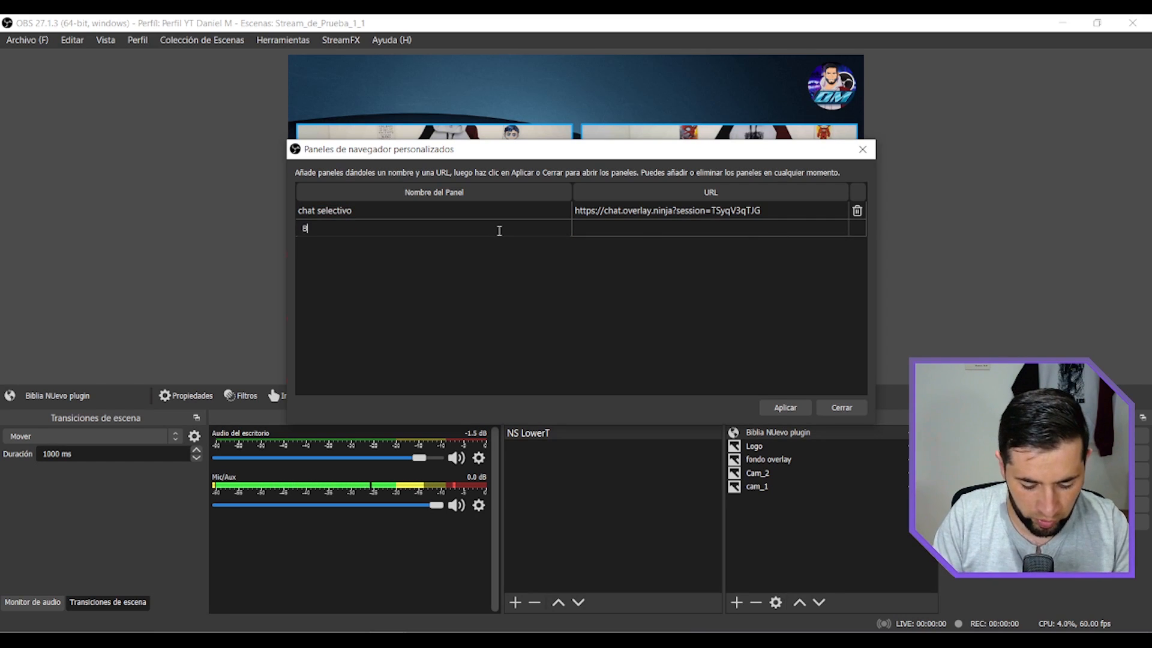
{"action": "type", "text": "Biblia Nuevas"}
{"action": "left_click", "coordinate": [593, 225]}
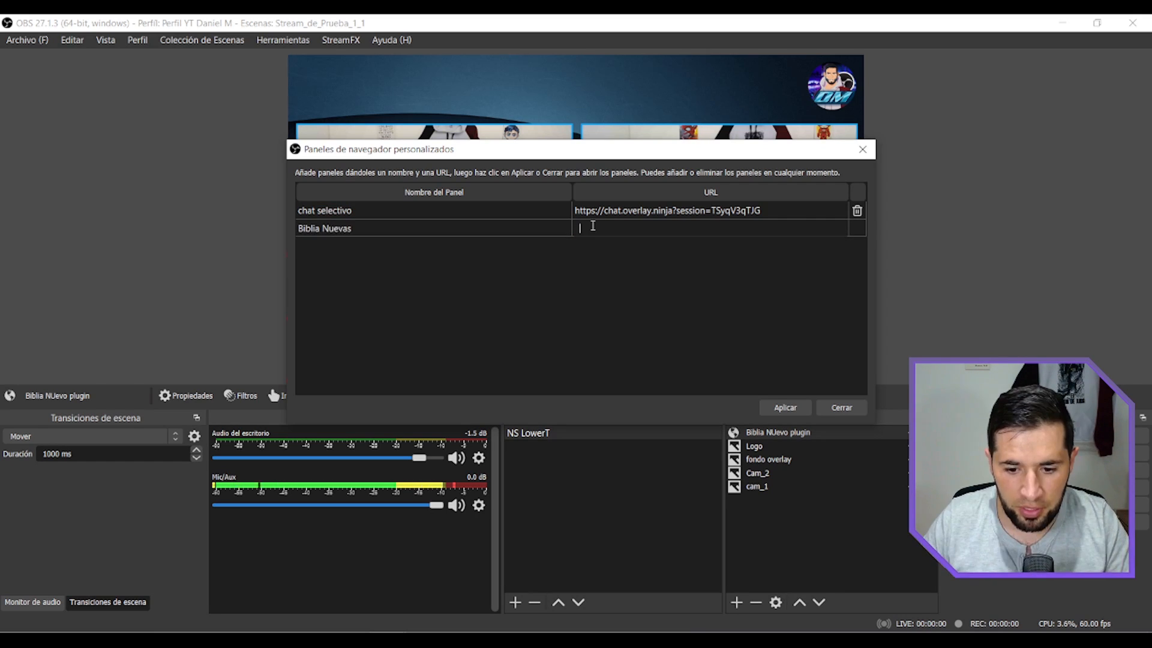
{"action": "left_click", "coordinate": [360, 576]}
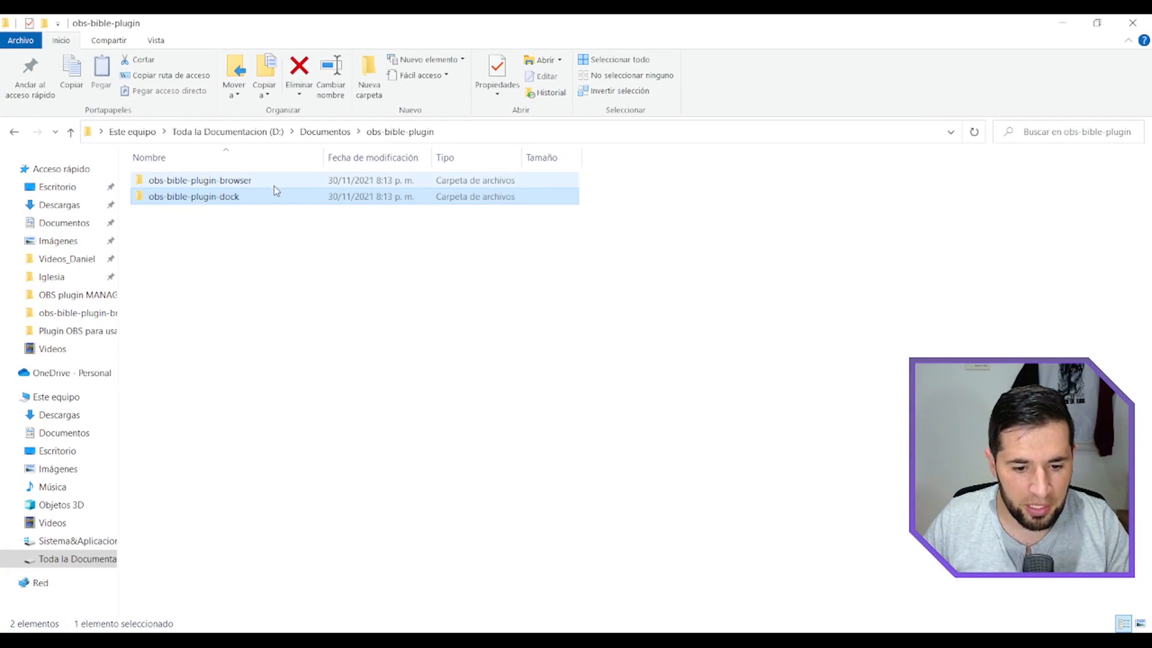
{"action": "double_click", "coordinate": [233, 197]}
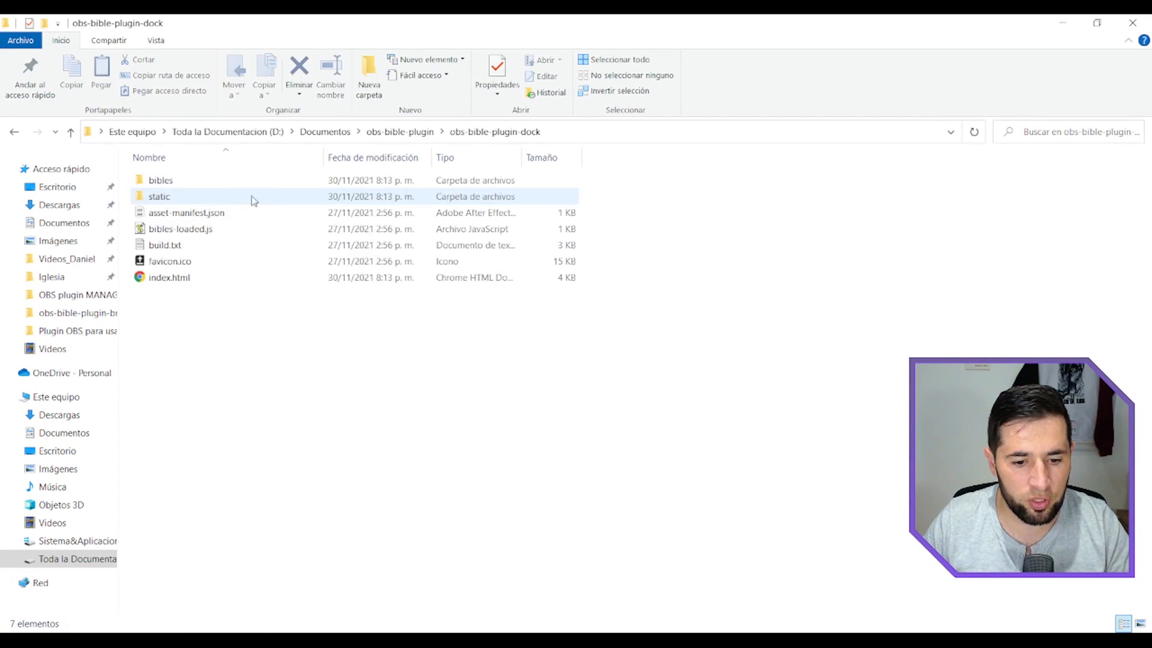
{"action": "left_click", "coordinate": [601, 133]}
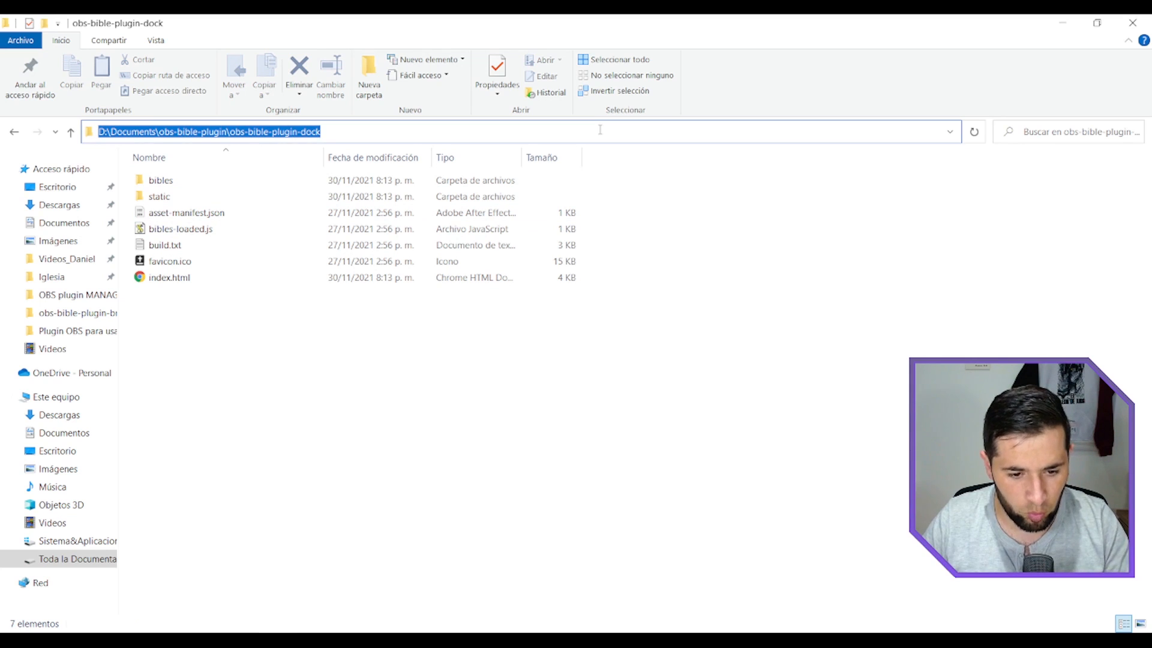
{"action": "key", "text": "ctrl+c"}
{"action": "key", "text": "alt+Tab"}
{"action": "key", "text": "ctrl+v"}
Check the HTML file's name in the dock folder, append \index.html to the Biblia Nuevas URL, and apply the panel.
{"action": "key", "text": "alt+Tab"}
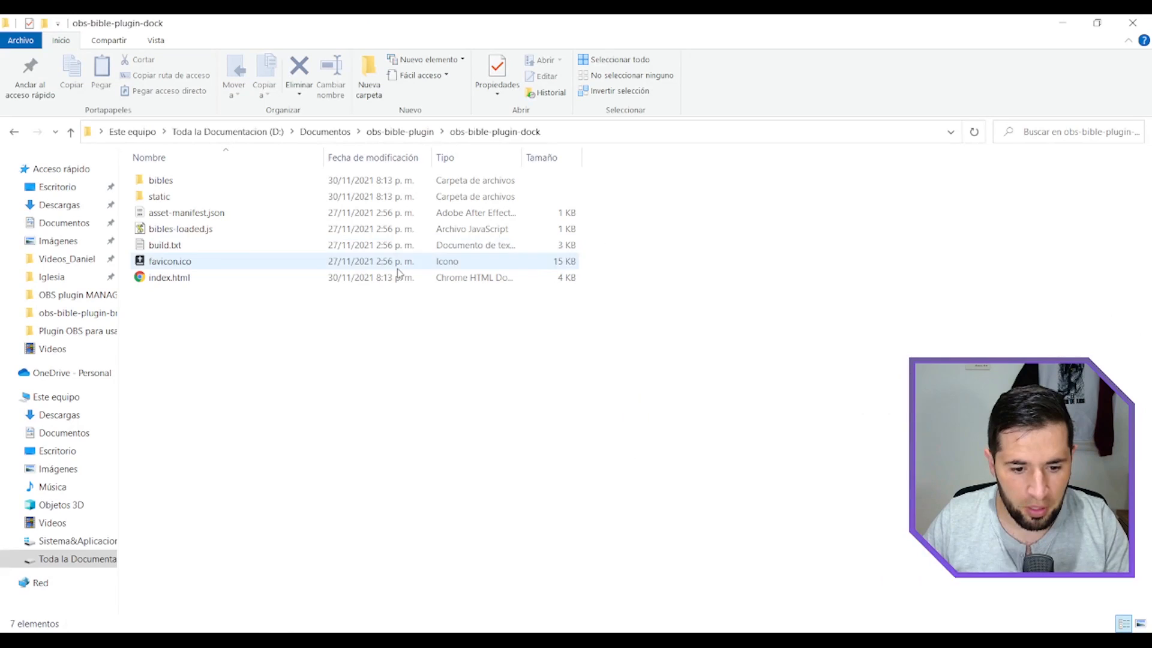
{"action": "left_click", "coordinate": [210, 274]}
{"action": "key", "text": "F2"}
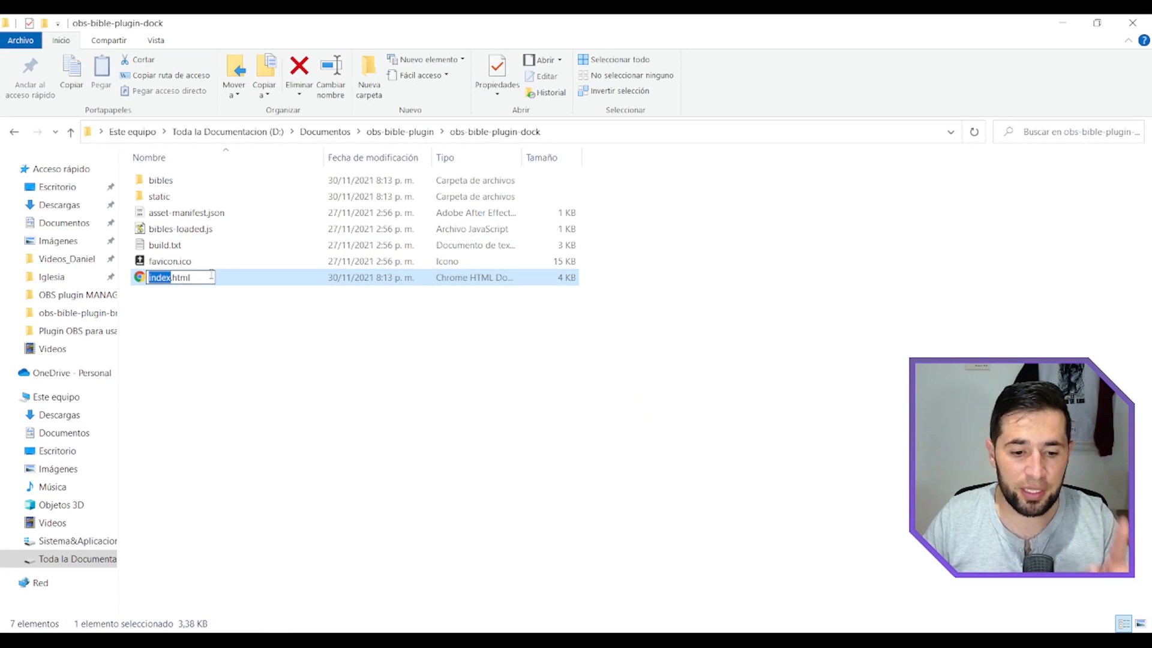
{"action": "key", "text": "Escape"}
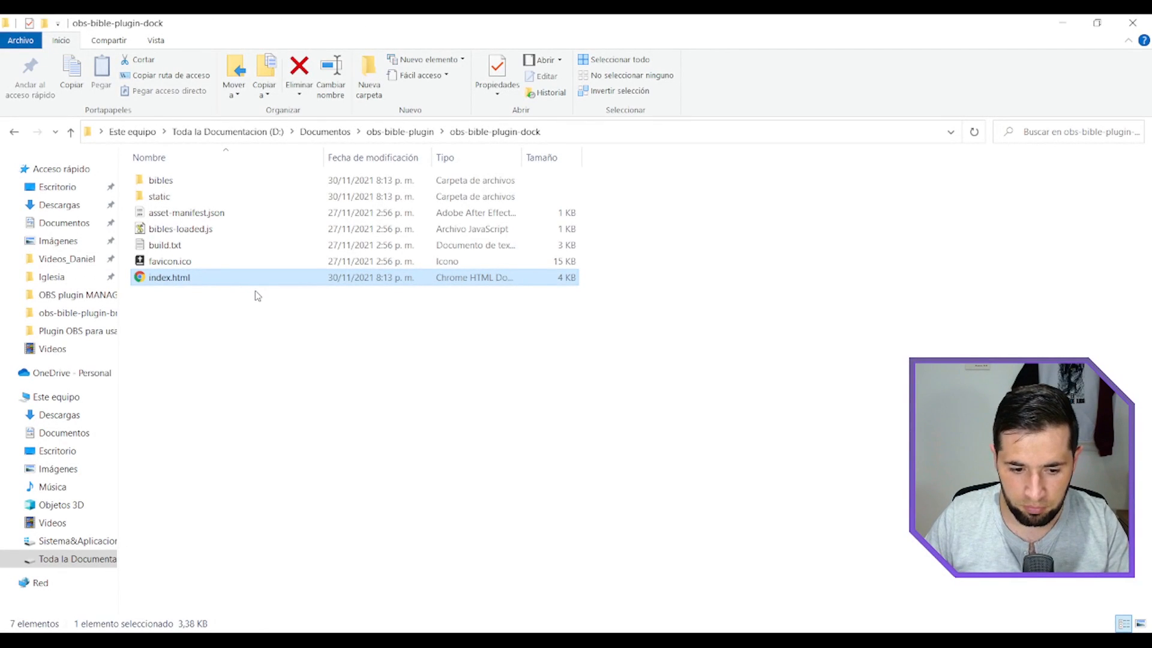
{"action": "key", "text": "alt+Tab"}
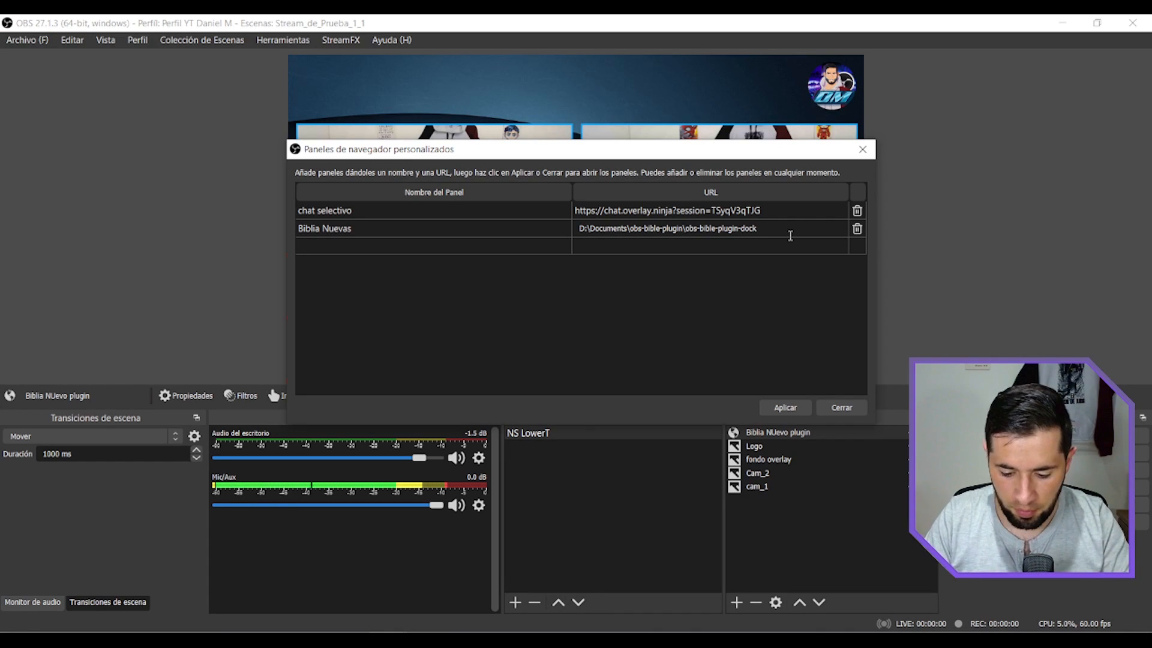
{"action": "type", "text": "index"}
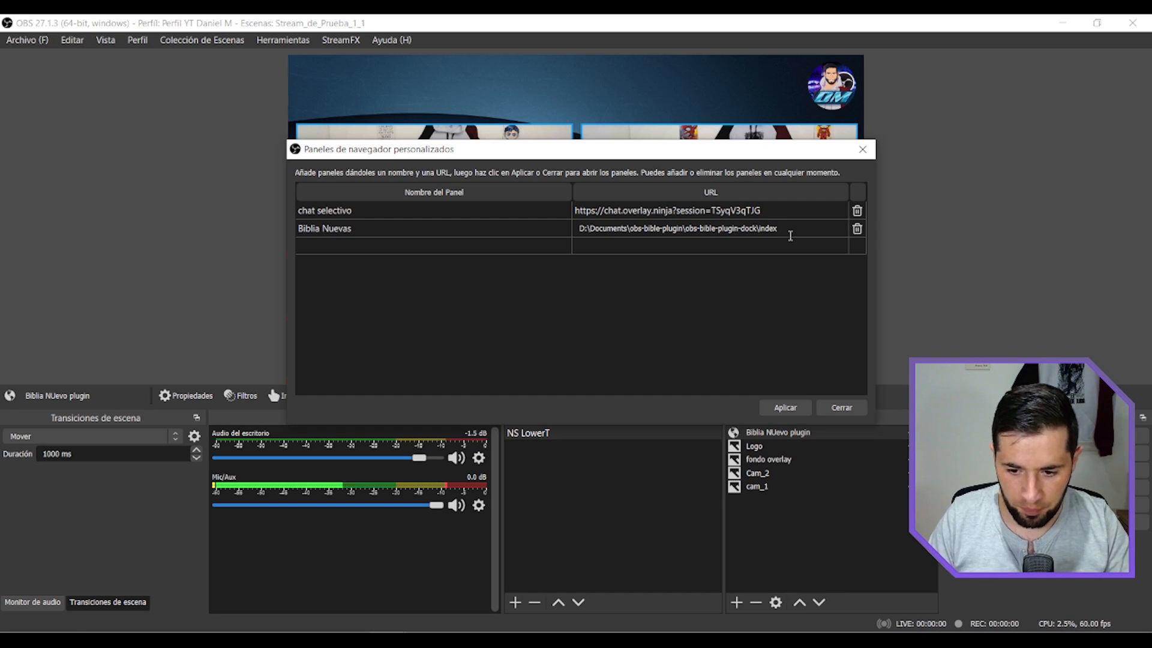
{"action": "type", "text": ".html"}
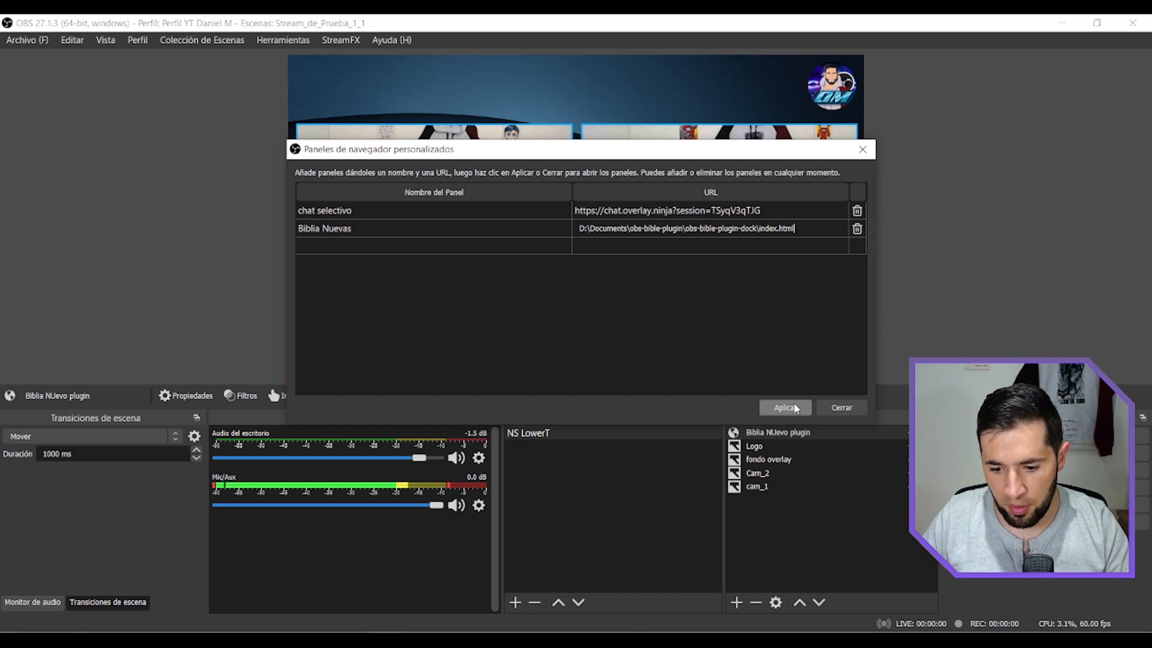
{"action": "left_click", "coordinate": [786, 407]}
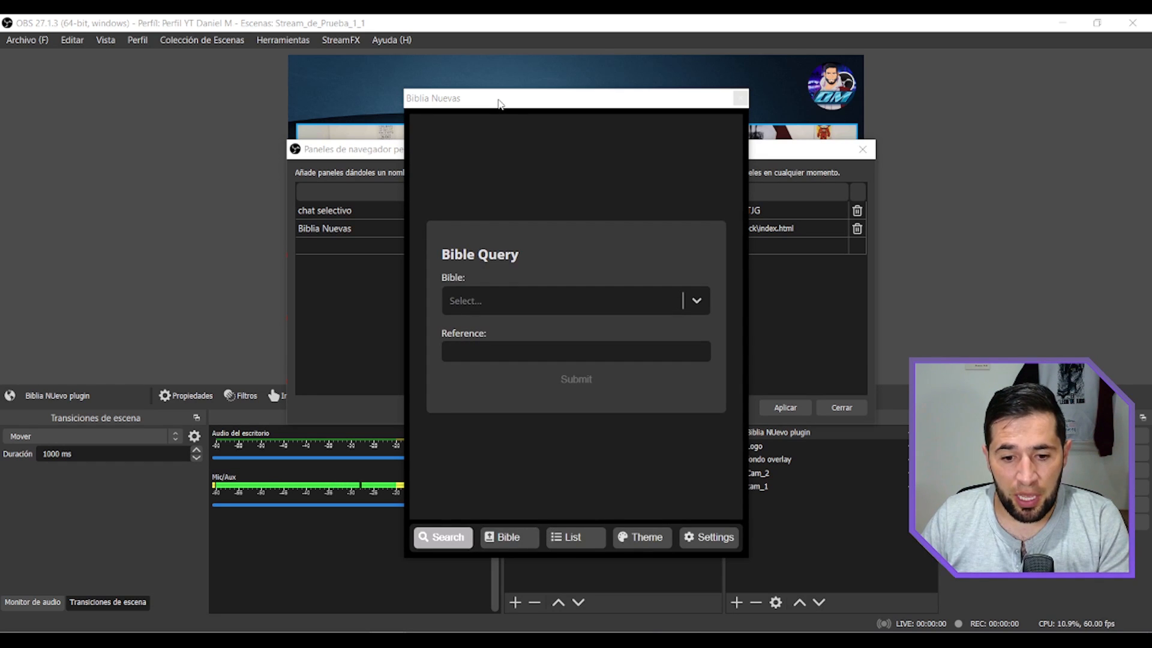
Close the custom browser panels dialog and dock the Biblia Nuevas panel beside the preview canvas.
{"action": "left_click_drag", "start_coordinate": [500, 103], "coordinate": [451, 128]}
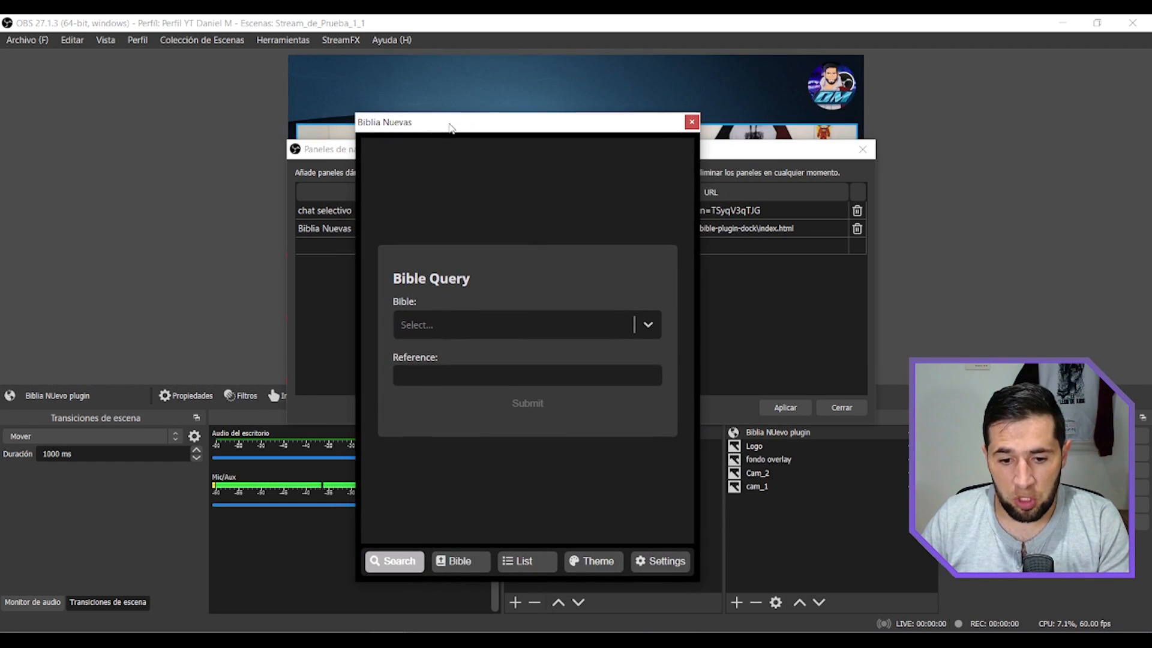
{"action": "left_click_drag", "start_coordinate": [756, 151], "coordinate": [791, 153]}
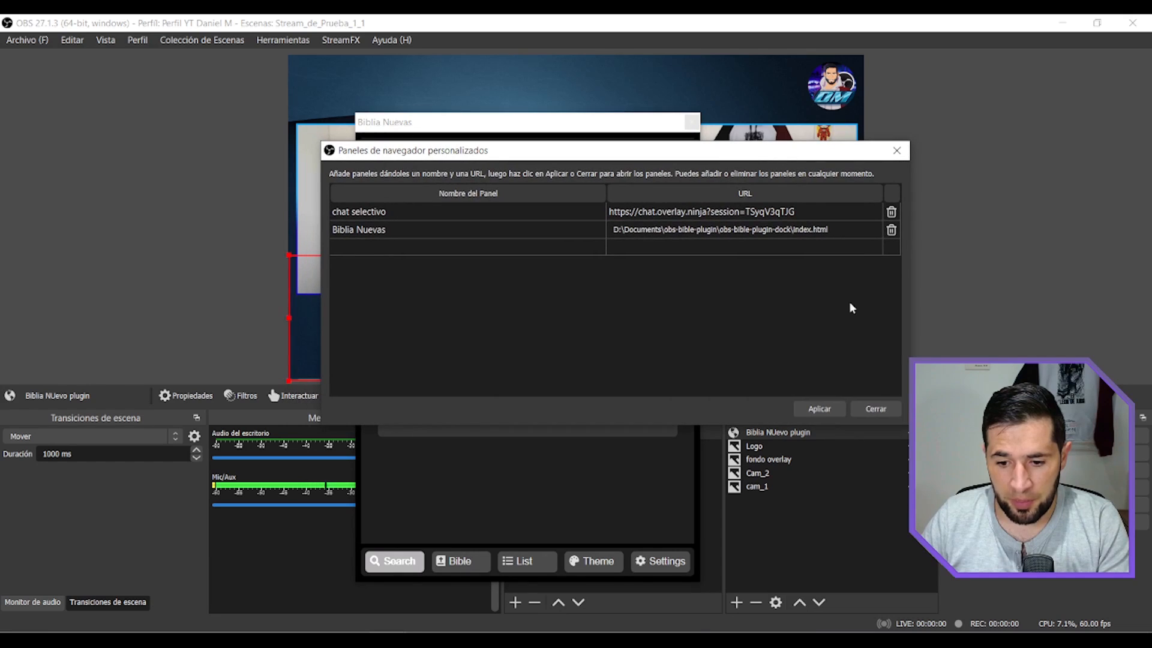
{"action": "left_click", "coordinate": [874, 409]}
{"action": "left_click_drag", "start_coordinate": [519, 130], "coordinate": [264, 181]}
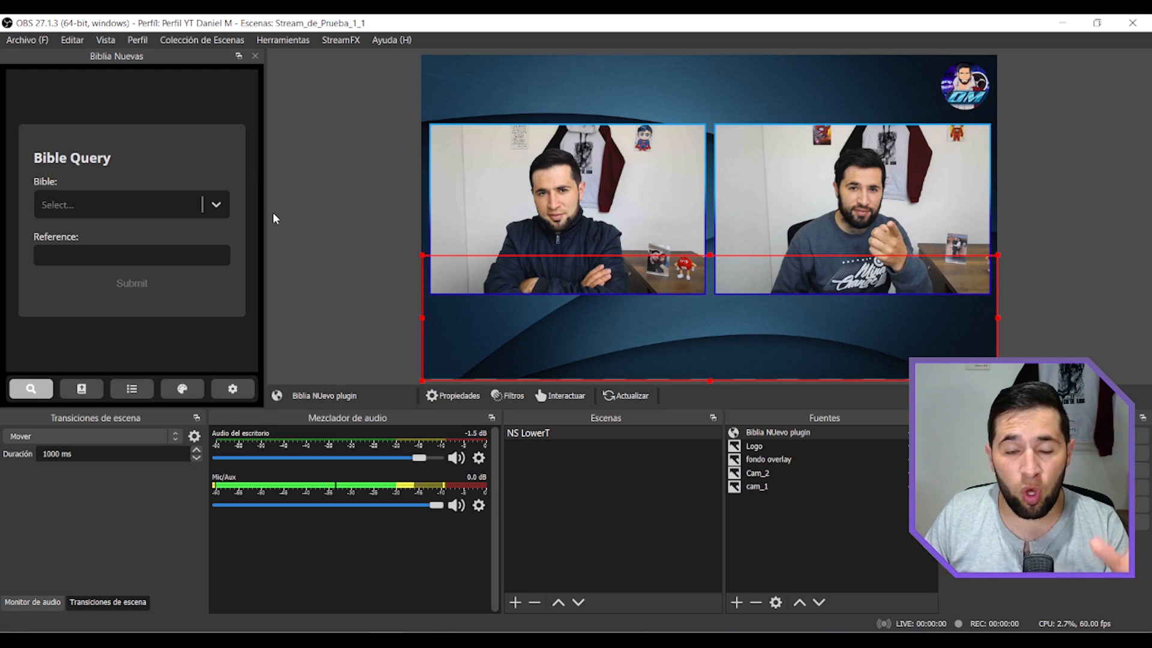
Select the NTV Bible in the Bible Query form and look up Filipenses chapter 4.
{"action": "left_click", "coordinate": [216, 205]}
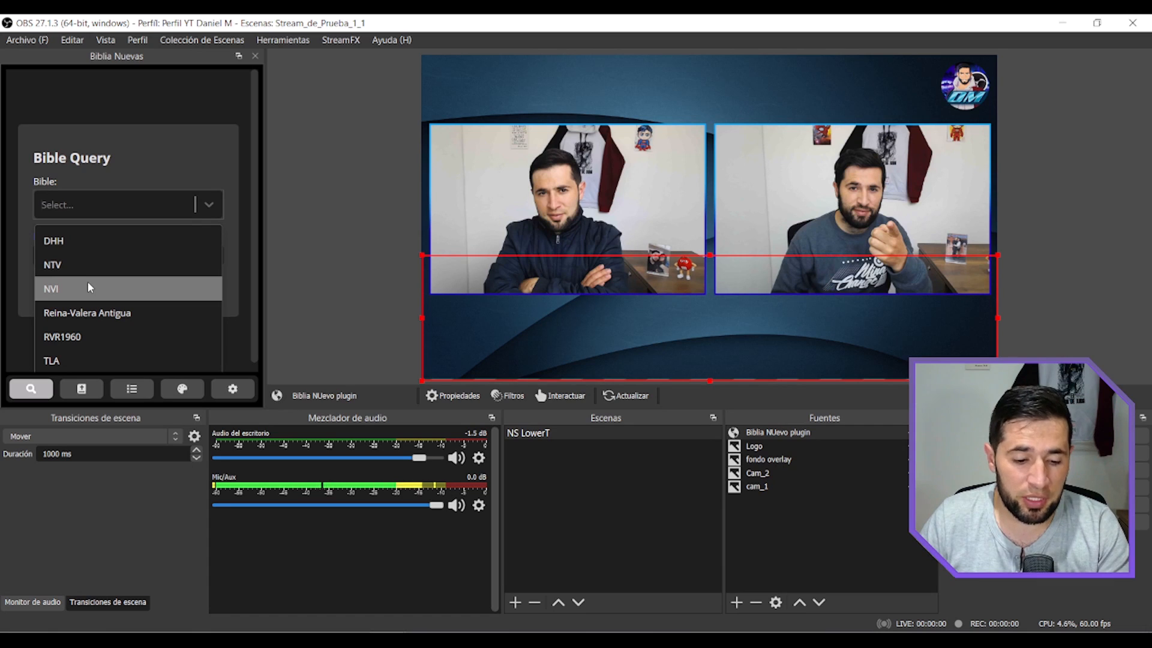
{"action": "left_click", "coordinate": [81, 260]}
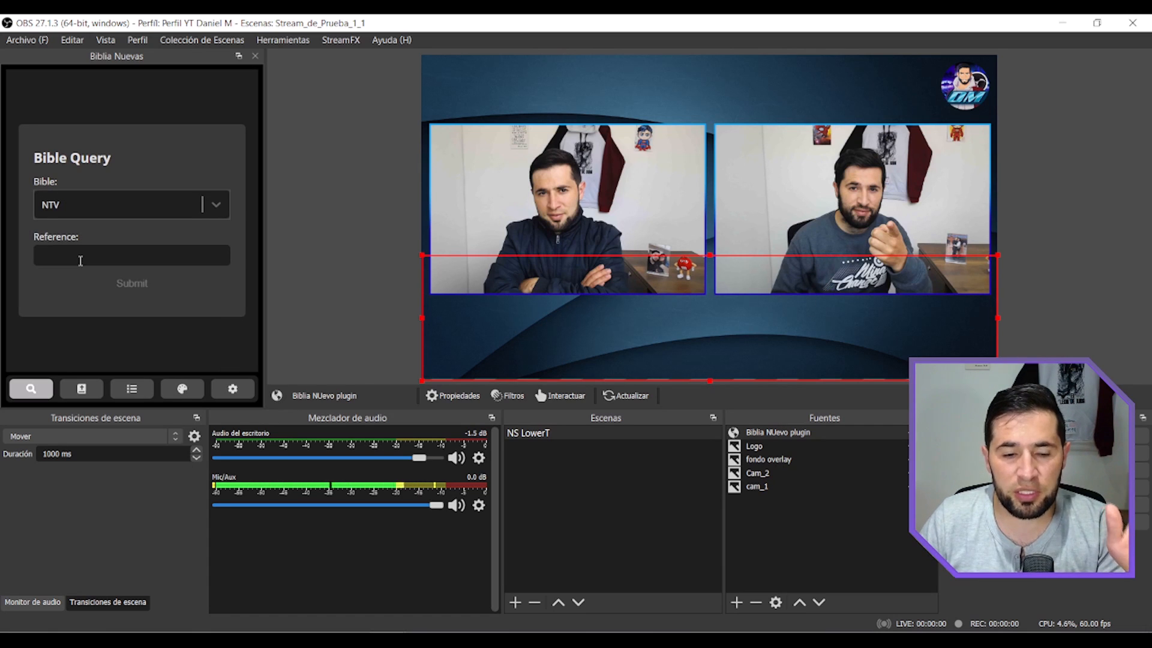
{"action": "left_click", "coordinate": [80, 260]}
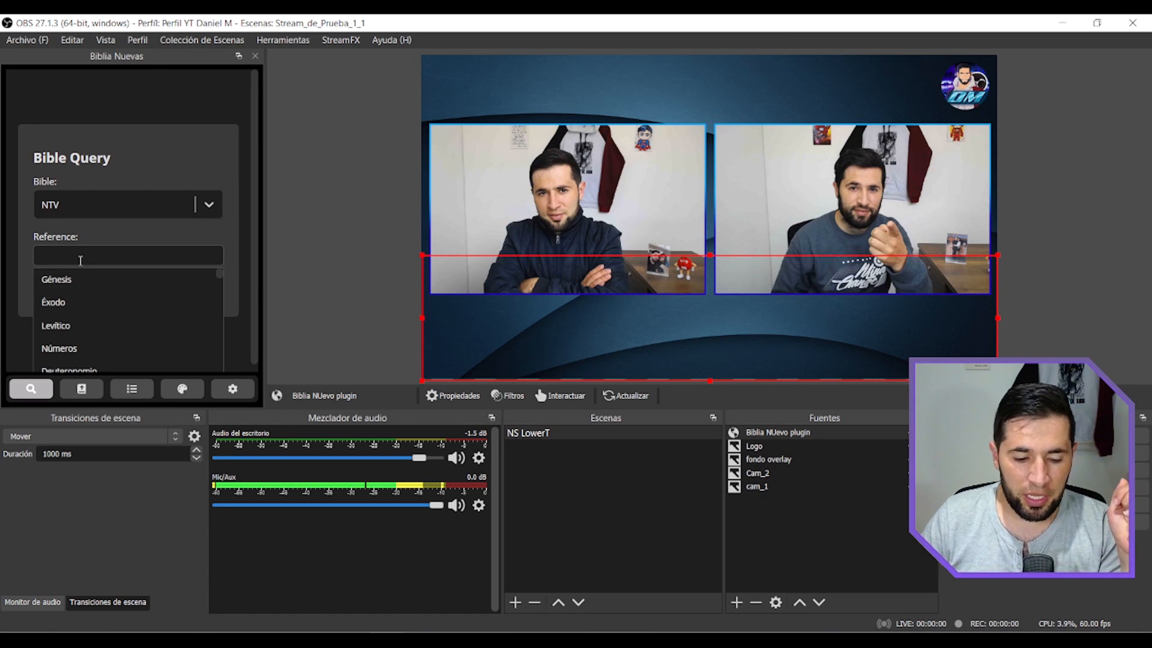
{"action": "type", "text": "fili"}
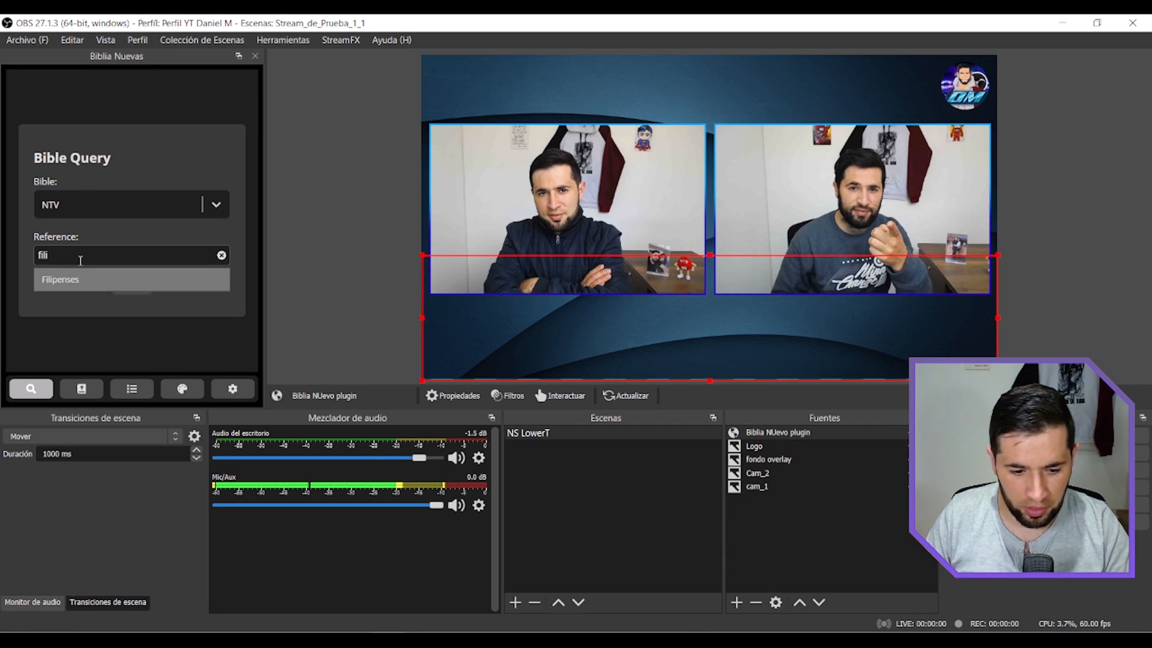
{"action": "key", "text": "Down"}
{"action": "type", "text": "4"}
{"action": "key", "text": "Return"}
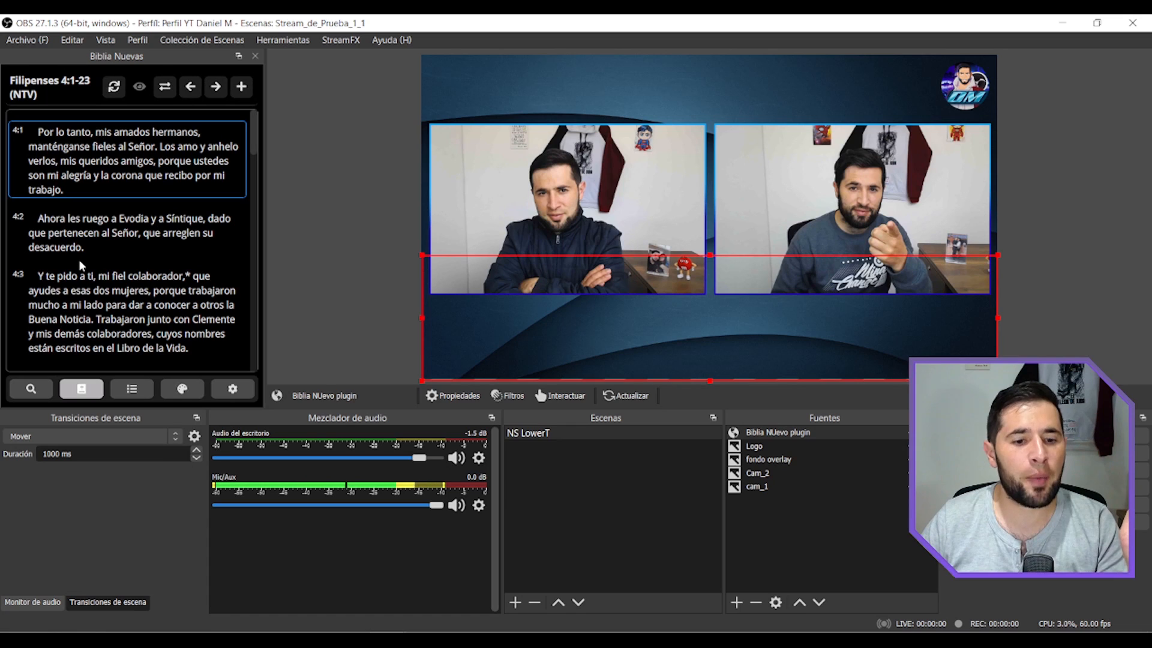
{"action": "left_click_drag", "start_coordinate": [10, 79], "coordinate": [90, 80]}
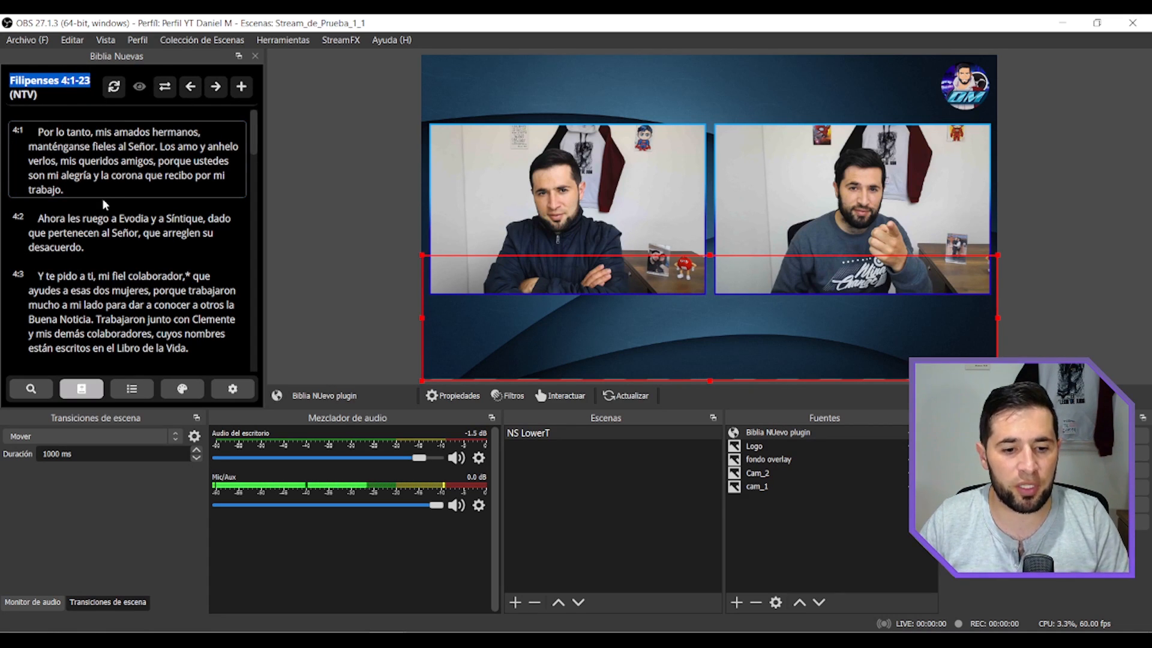
Hide and show Filipenses 4:1 on the canvas, and switch among verses 4:1, 4:2 and 4:3, ending on 4:1.
{"action": "left_click", "coordinate": [111, 162]}
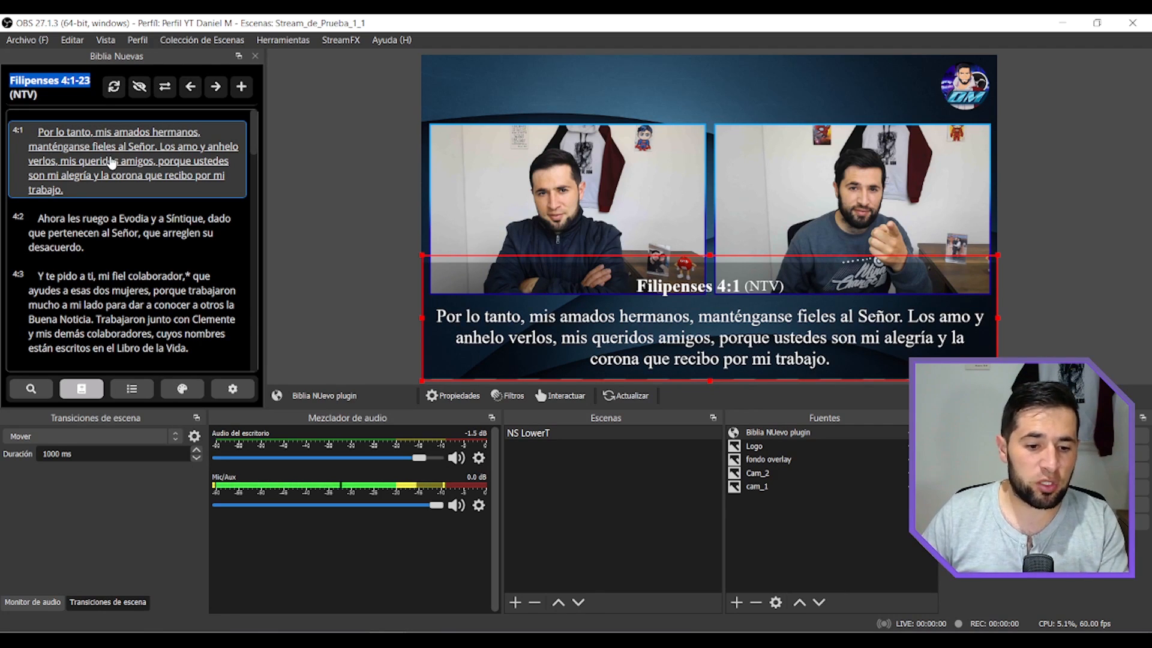
{"action": "left_click", "coordinate": [111, 162]}
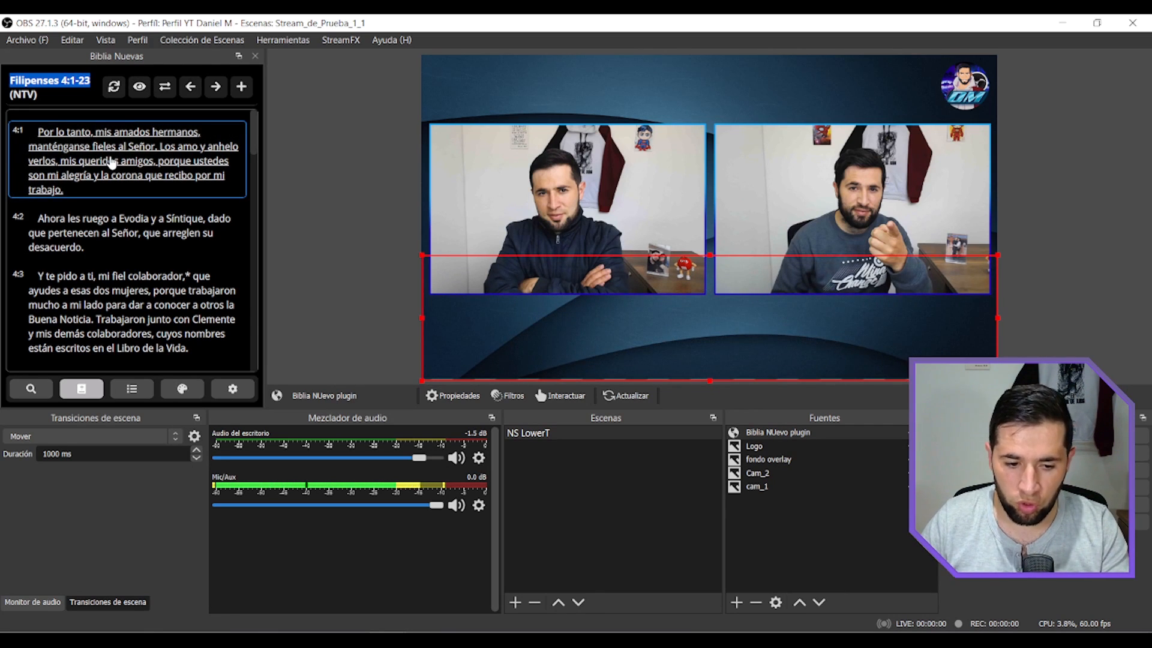
{"action": "left_click", "coordinate": [112, 163]}
{"action": "left_click", "coordinate": [111, 224]}
{"action": "left_click", "coordinate": [116, 157]}
{"action": "left_click", "coordinate": [117, 239]}
{"action": "left_click", "coordinate": [132, 295]}
{"action": "left_click", "coordinate": [122, 163]}
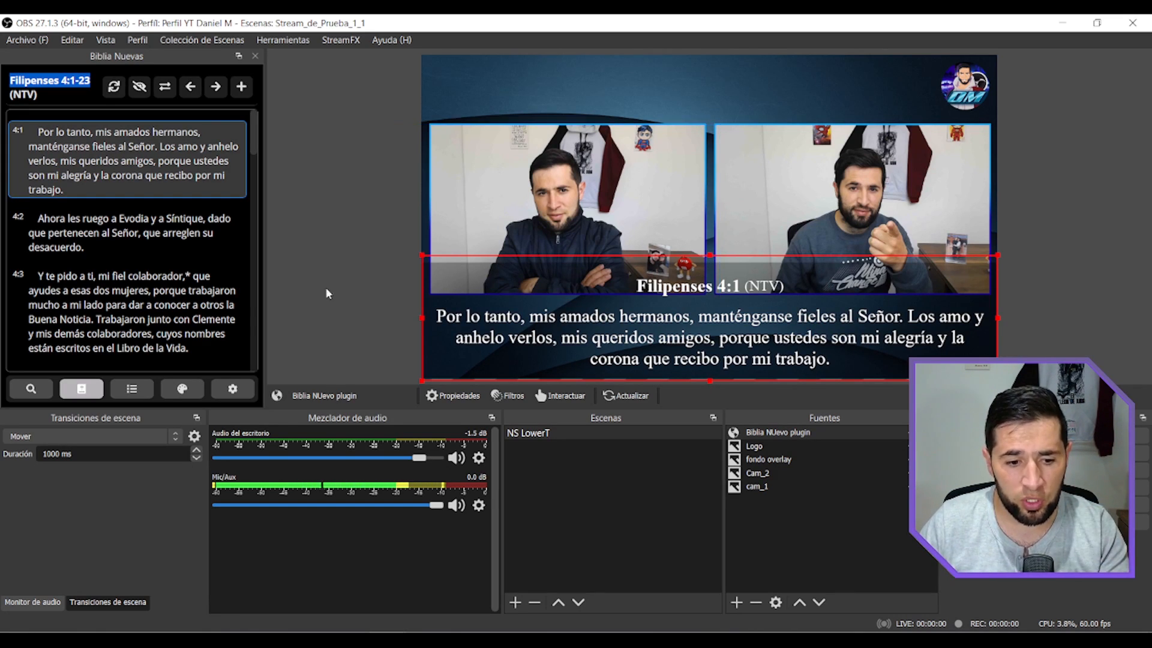
{"action": "left_click", "coordinate": [120, 233]}
{"action": "left_click", "coordinate": [95, 309]}
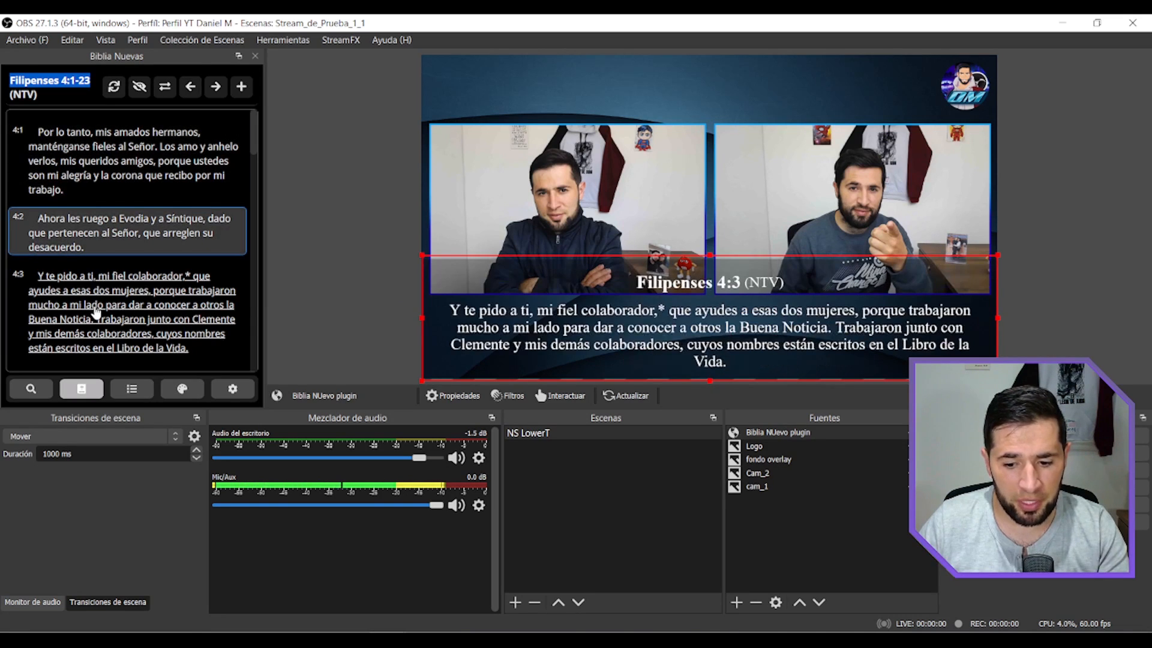
{"action": "left_click", "coordinate": [95, 155]}
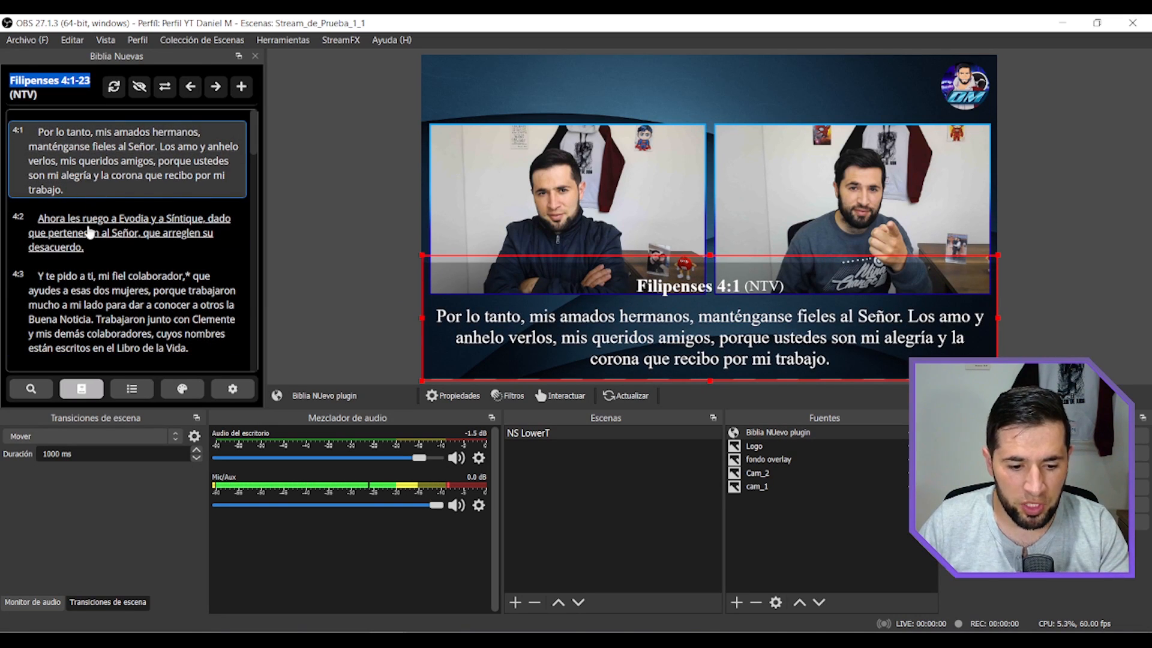
Refresh the Bible display and toggle the visibility of Filipenses 4:1 several times, leaving the verse shown.
{"action": "left_click", "coordinate": [113, 87]}
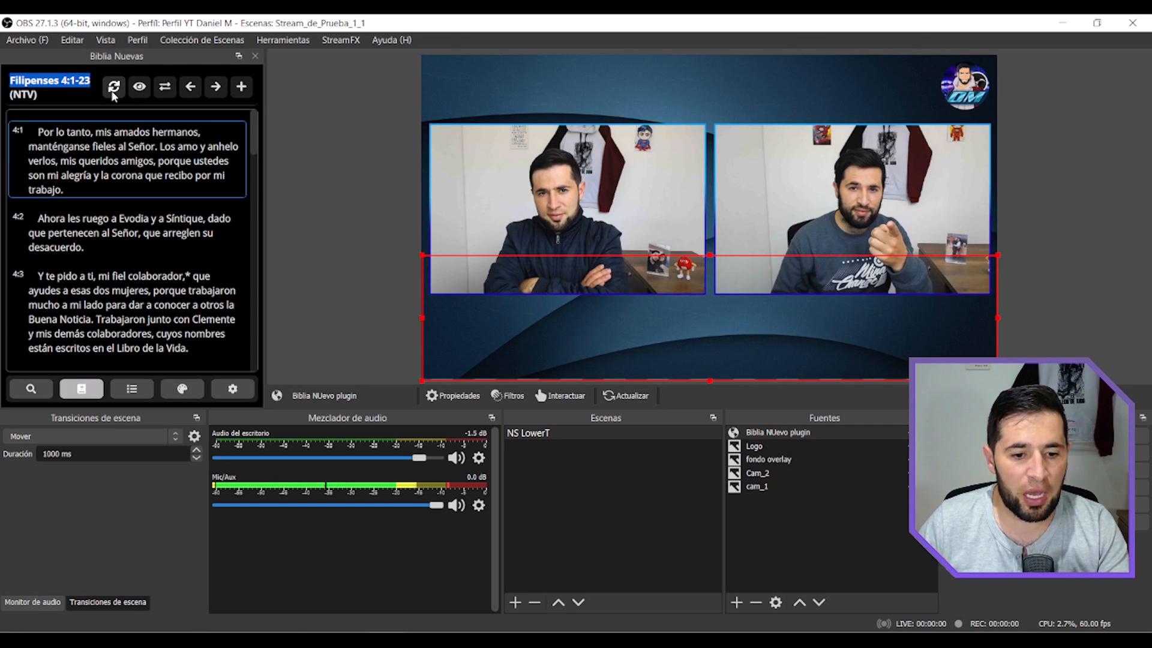
{"action": "left_click", "coordinate": [139, 88]}
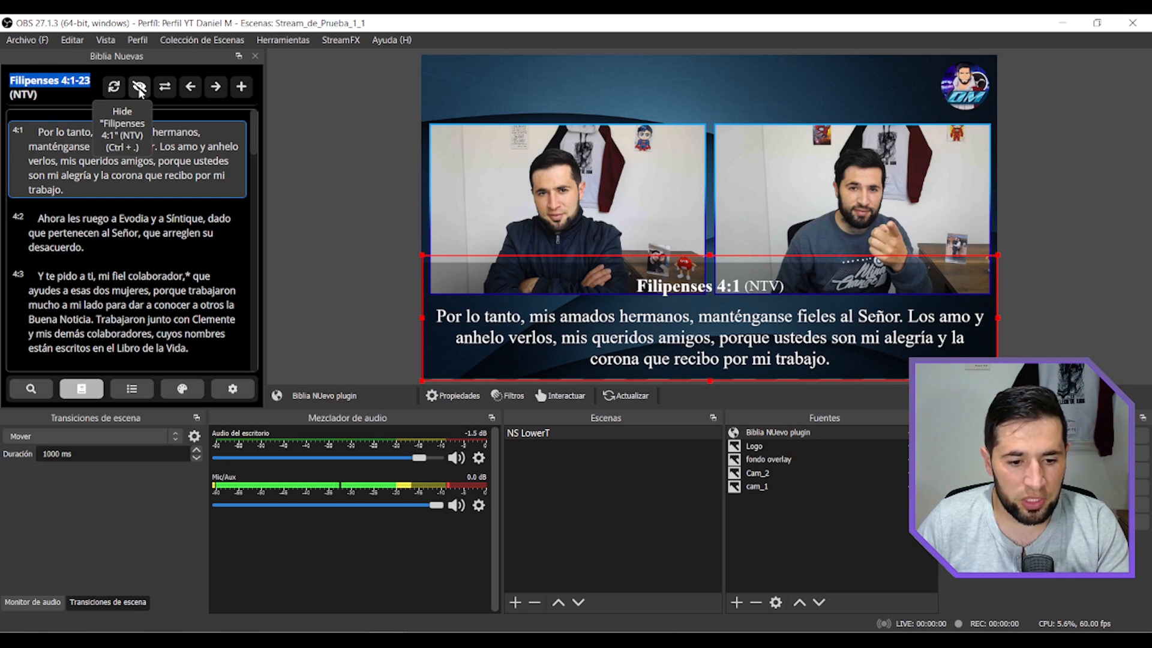
{"action": "left_click", "coordinate": [139, 87]}
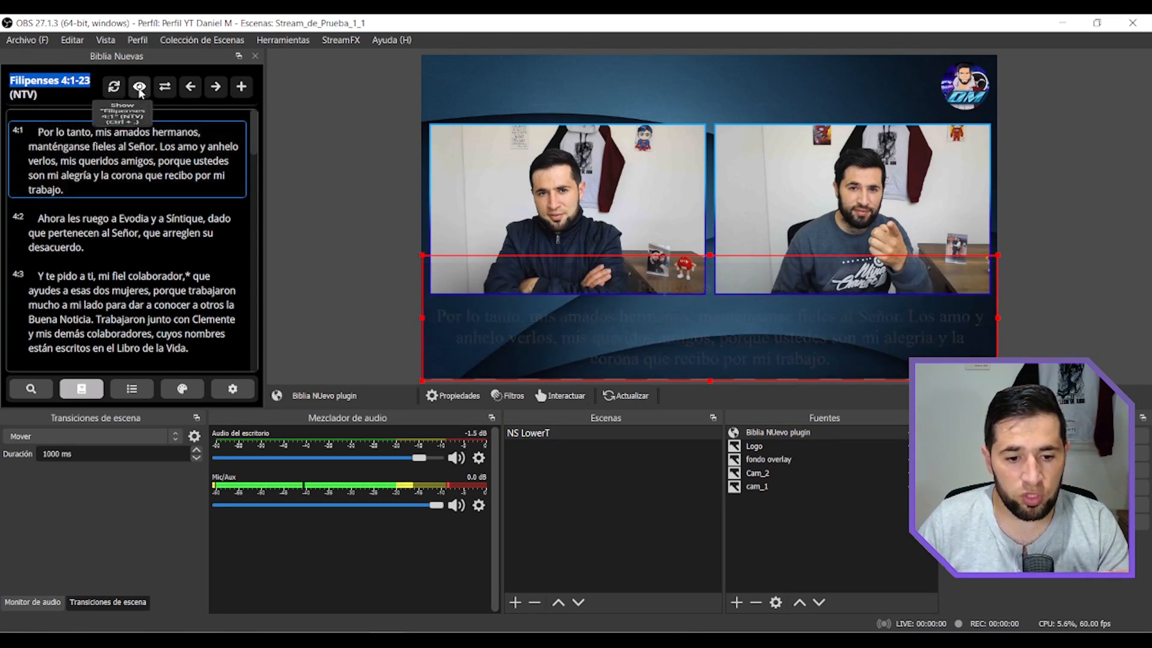
{"action": "left_click", "coordinate": [139, 88]}
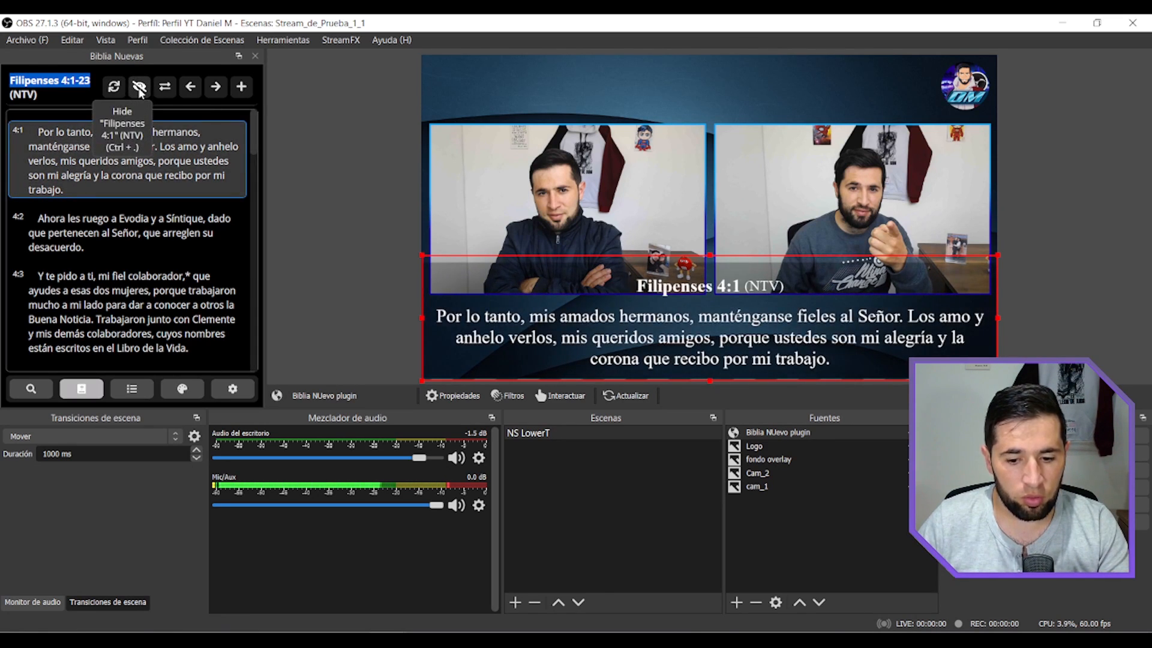
{"action": "left_click", "coordinate": [139, 87]}
{"action": "left_click", "coordinate": [139, 88]}
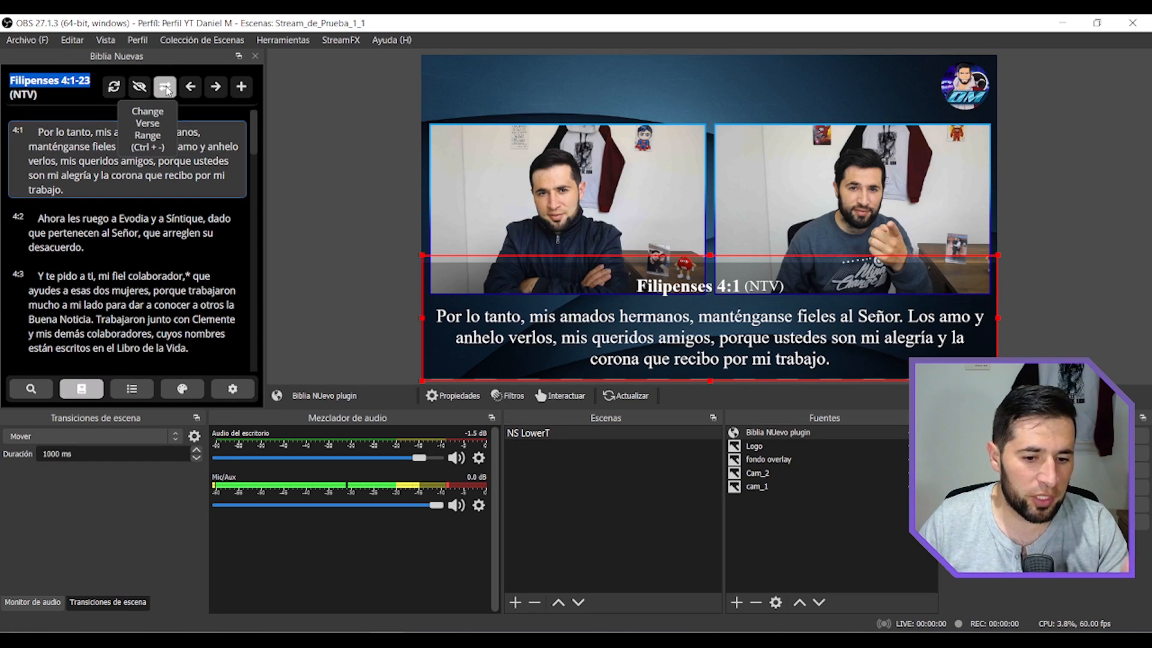
Change the verse range to start at 22 and show Filipenses 4:22 on the canvas.
{"action": "left_click", "coordinate": [165, 87]}
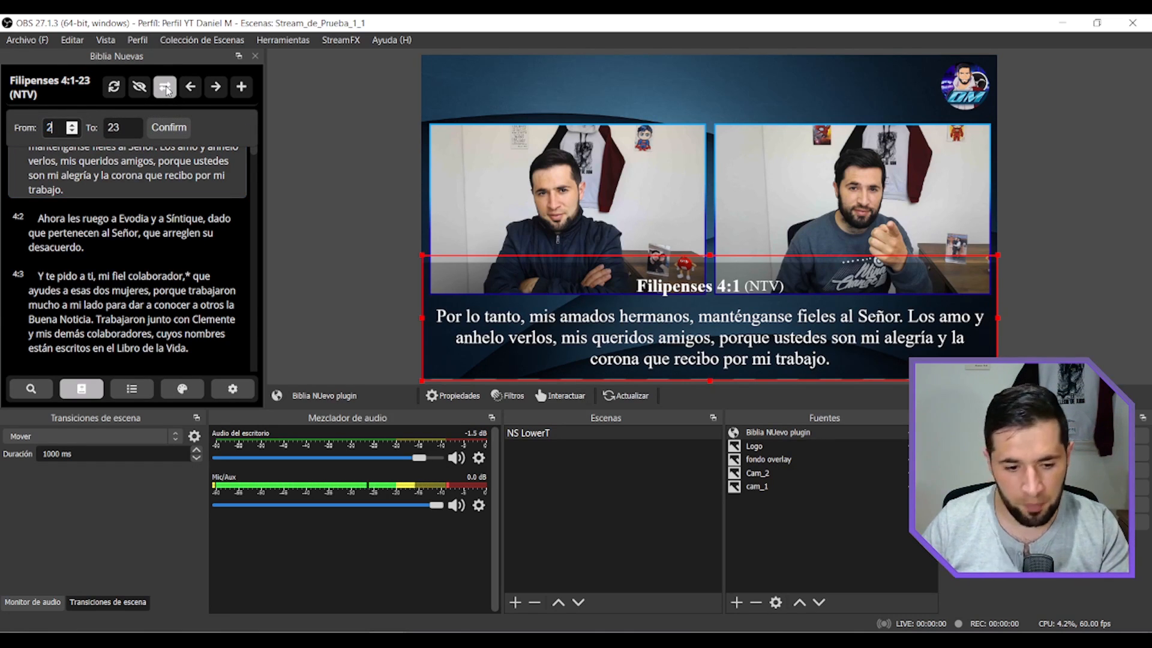
{"action": "key", "text": "Return"}
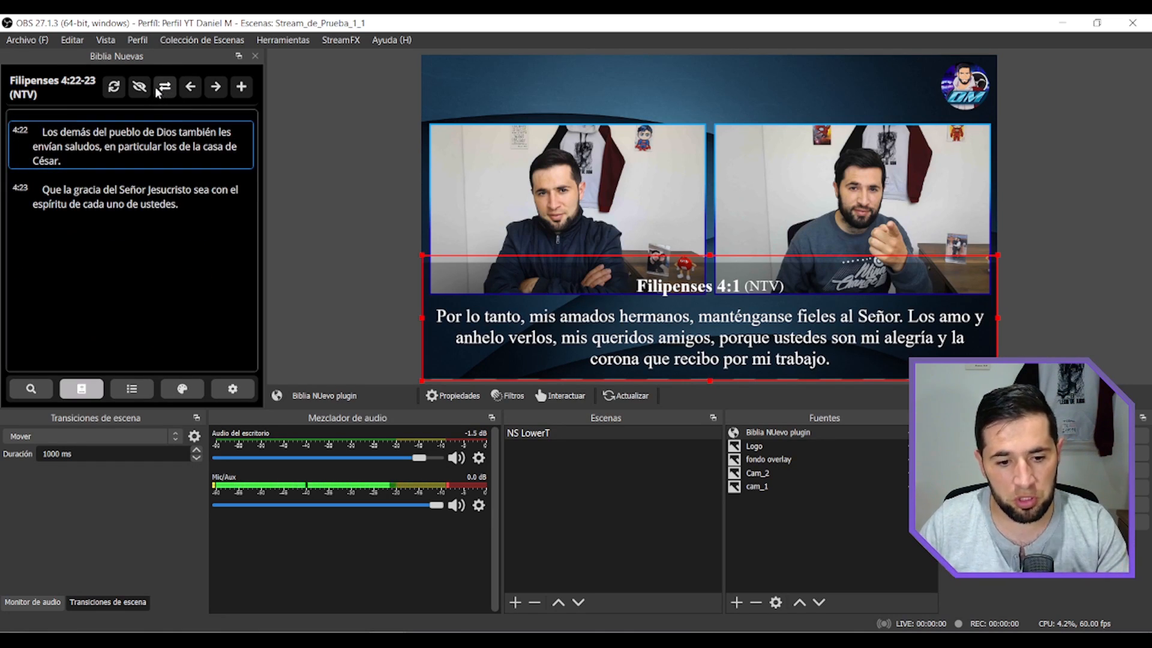
{"action": "left_click", "coordinate": [94, 150]}
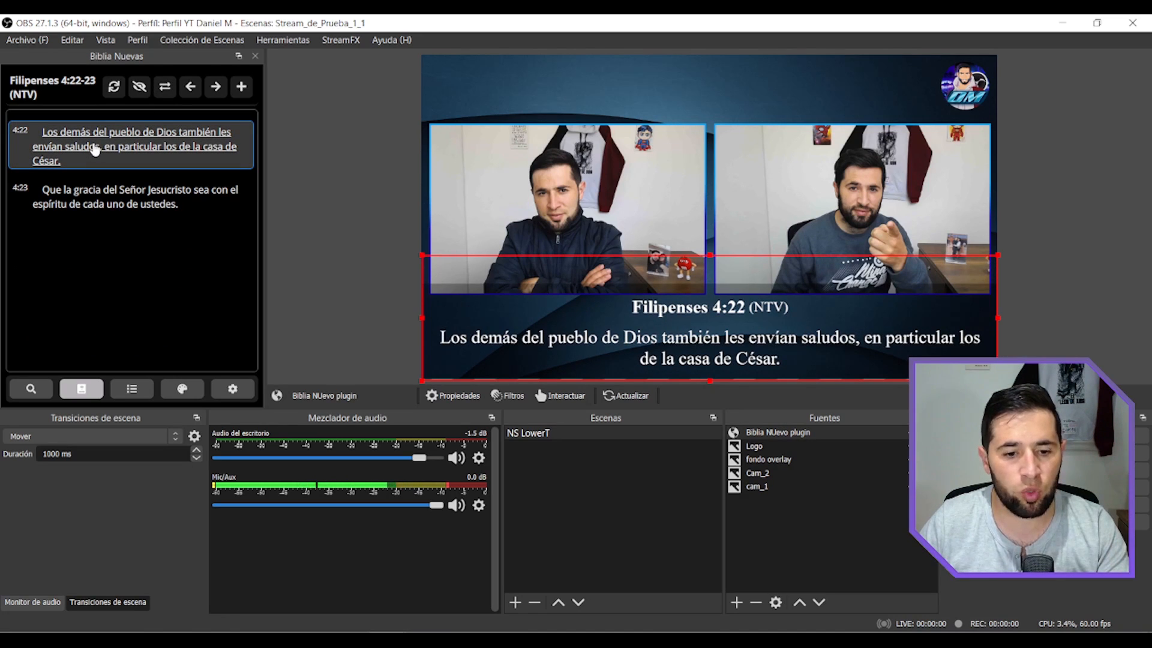
Change the verse range to start at 7 and show Filipenses 4:7 on the canvas.
{"action": "left_click", "coordinate": [165, 87]}
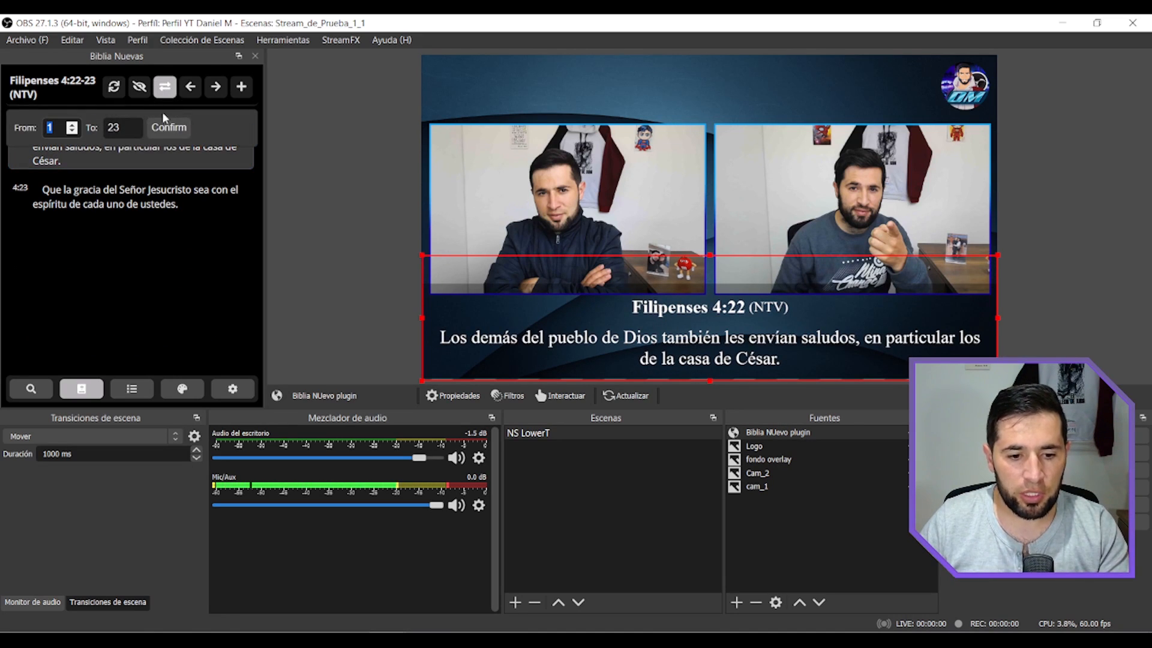
{"action": "type", "text": "7"}
{"action": "key", "text": "Return"}
{"action": "left_click", "coordinate": [102, 144]}
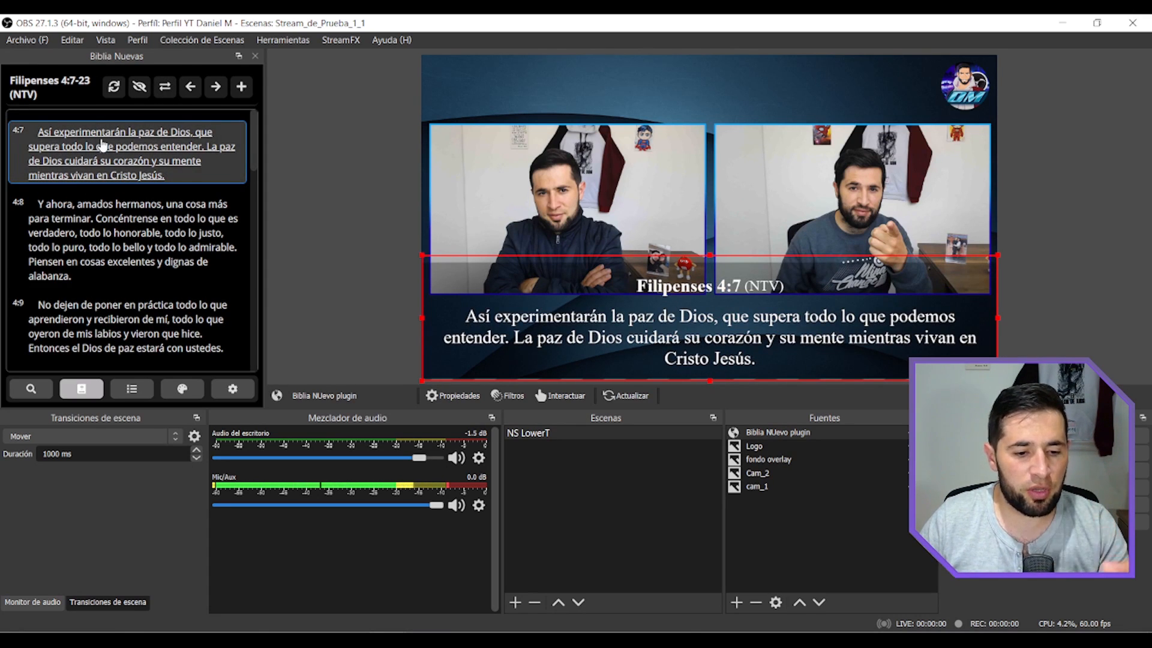
Change the verse range to start at 23 and show Filipenses 4:23 on the canvas.
{"action": "left_click", "coordinate": [165, 87]}
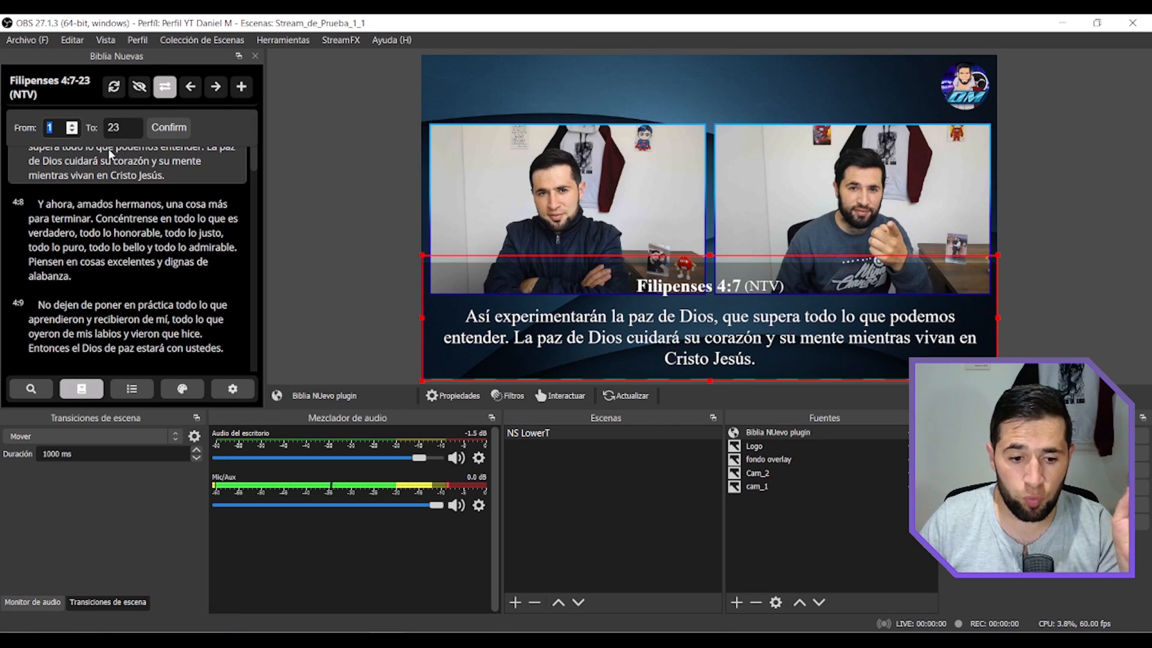
{"action": "type", "text": "23"}
{"action": "key", "text": "Return"}
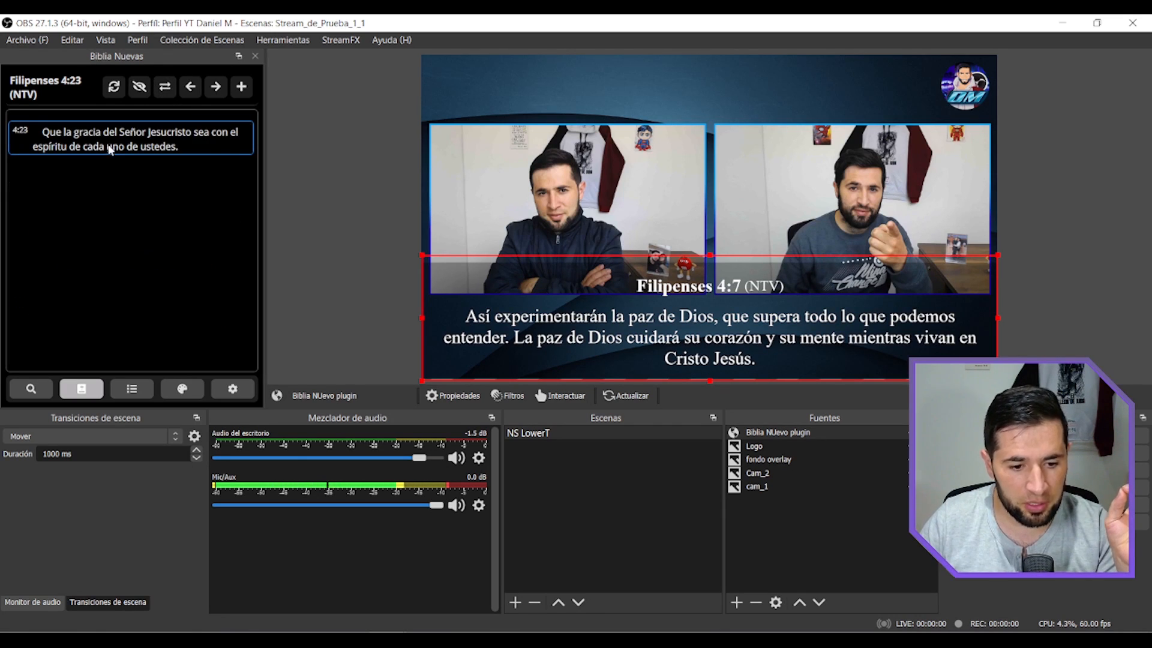
{"action": "left_click", "coordinate": [73, 144]}
Restore the verse range to Filipenses 4:1-23 and show verse 4:1 on the canvas.
{"action": "key", "text": "Return"}
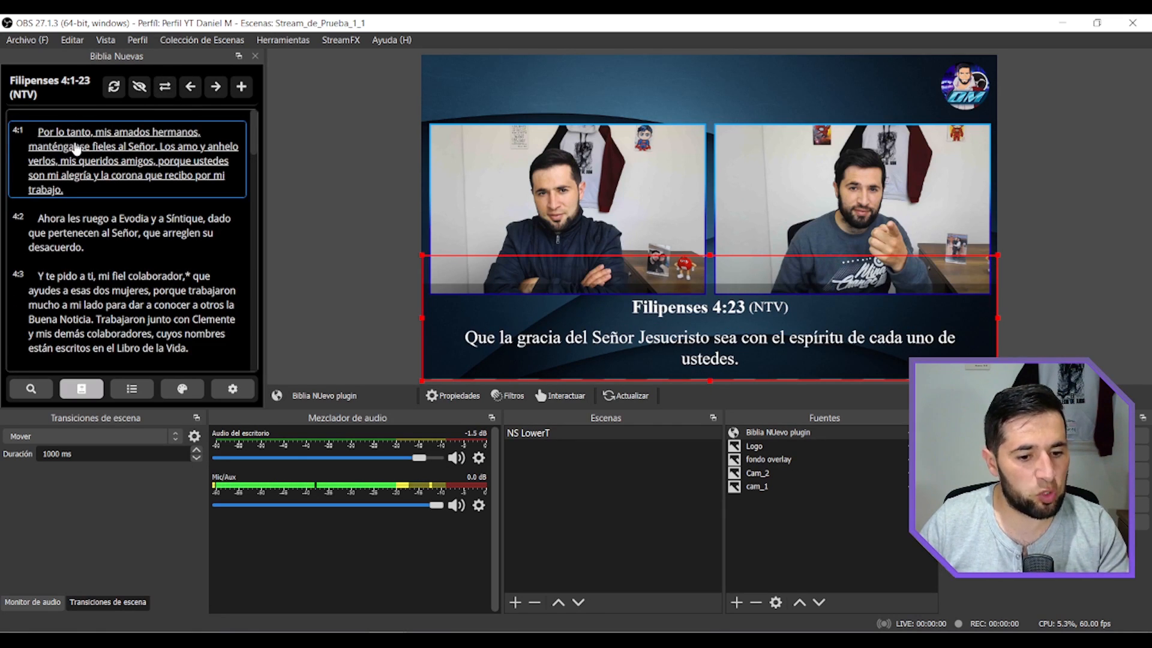
{"action": "left_click", "coordinate": [77, 149]}
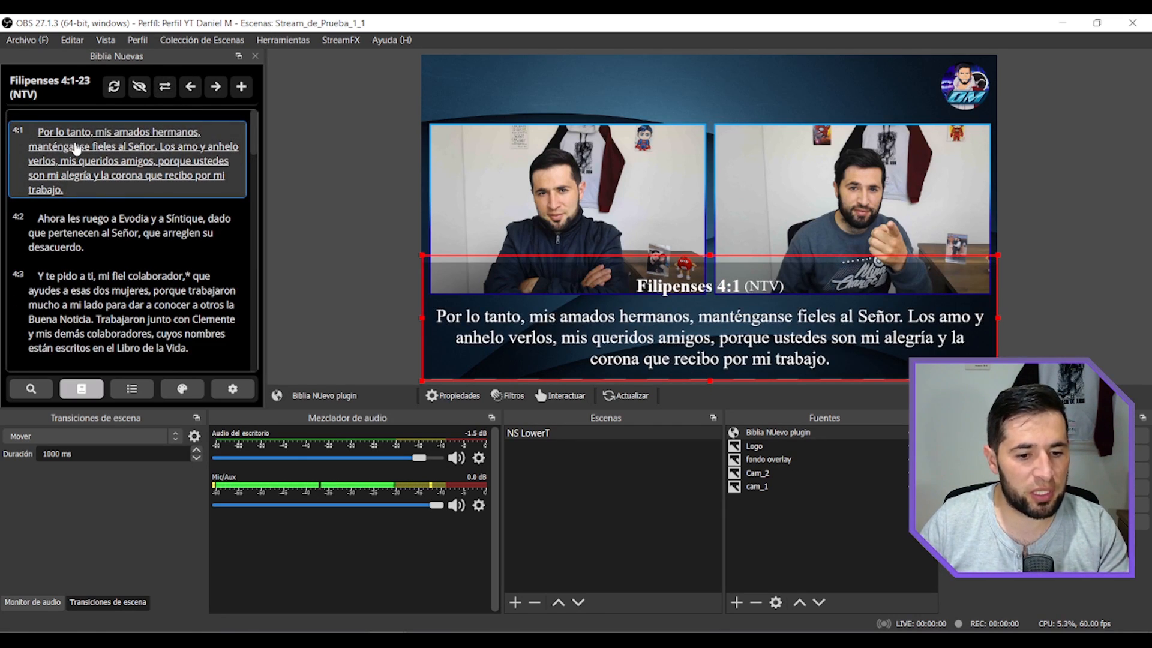
Browse to the previous chapter, Filipenses 3, forward to Colosenses 1, and back to Filipenses 4.
{"action": "left_click", "coordinate": [197, 87]}
{"action": "left_click_drag", "start_coordinate": [63, 80], "coordinate": [84, 79]}
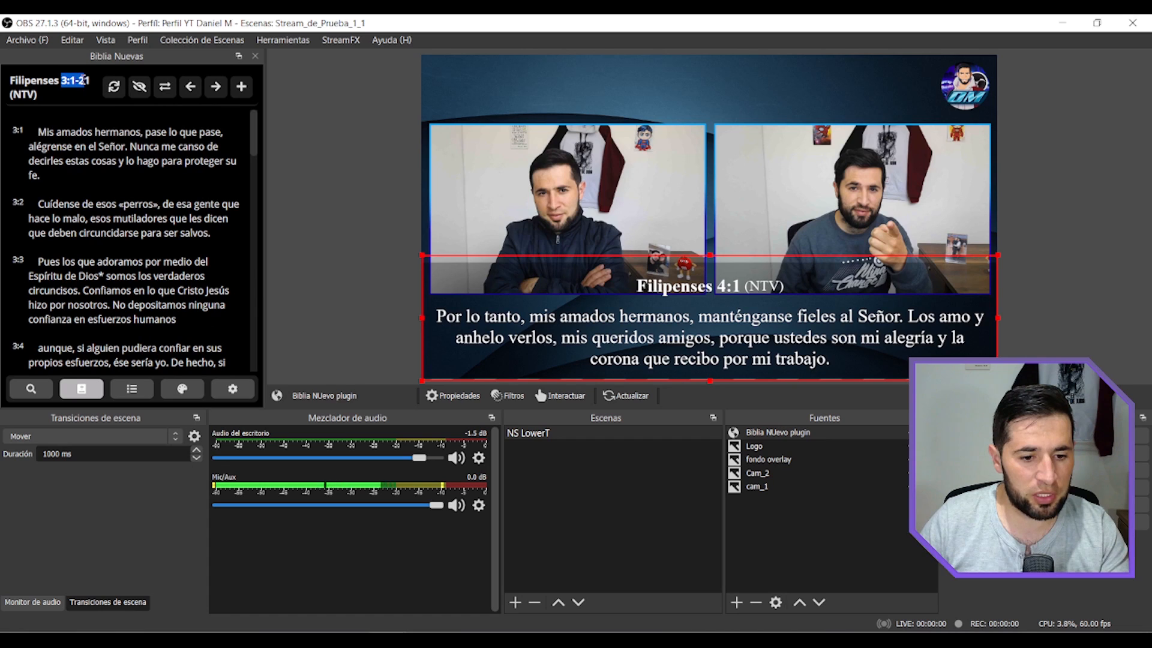
{"action": "left_click", "coordinate": [217, 88]}
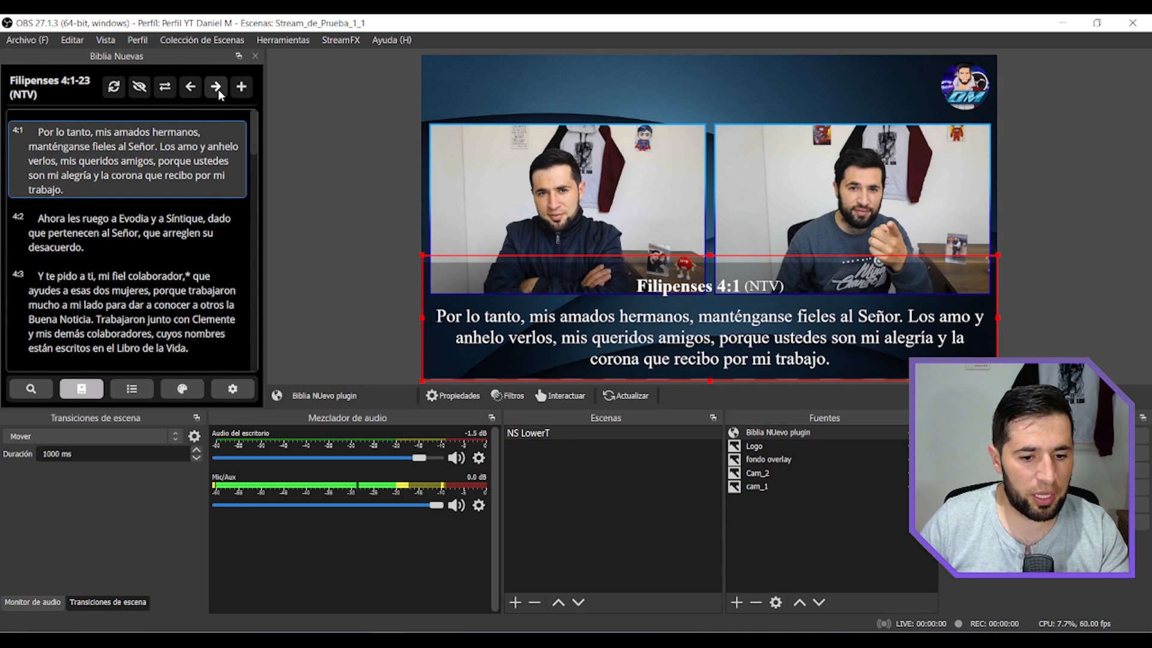
{"action": "left_click_drag", "start_coordinate": [62, 81], "coordinate": [99, 89]}
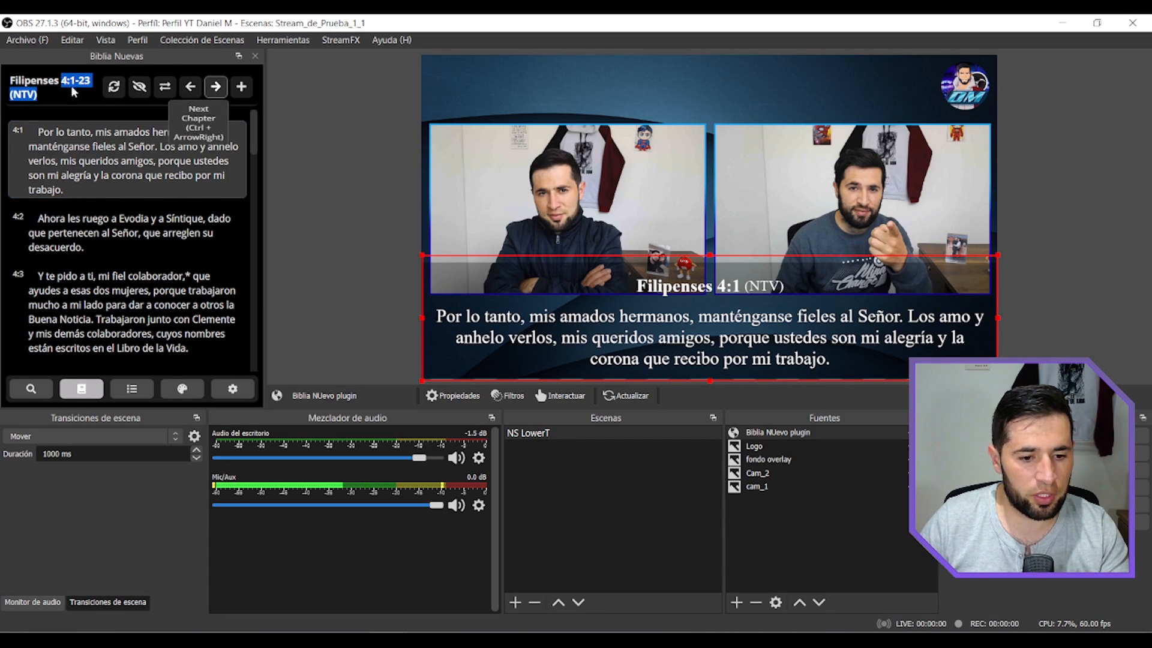
{"action": "left_click", "coordinate": [216, 88]}
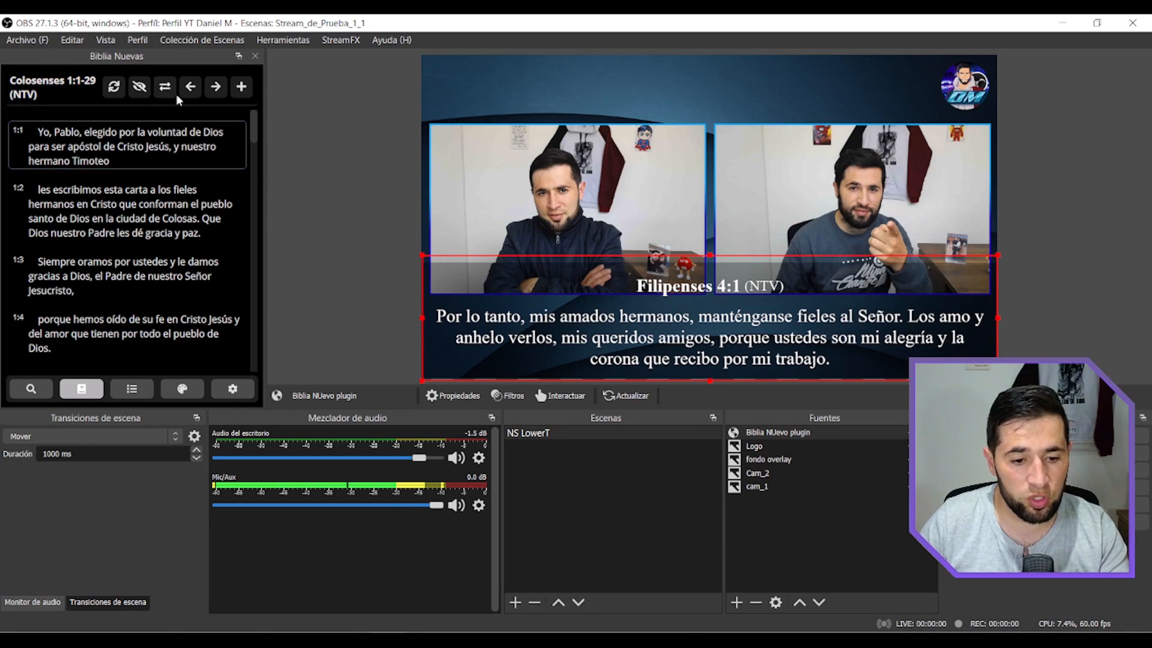
{"action": "left_click", "coordinate": [190, 88]}
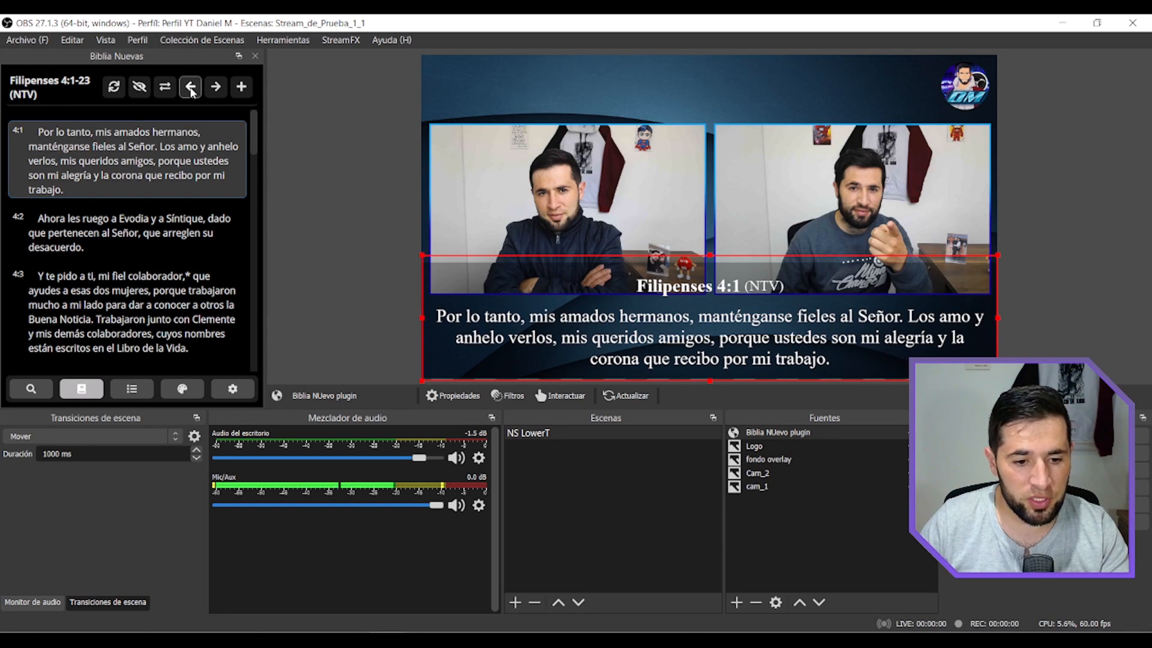
Go back through the chapters to Filipenses 1 and add the passage to the list.
{"action": "left_click", "coordinate": [191, 88]}
{"action": "left_click", "coordinate": [190, 88]}
{"action": "left_click", "coordinate": [190, 88]}
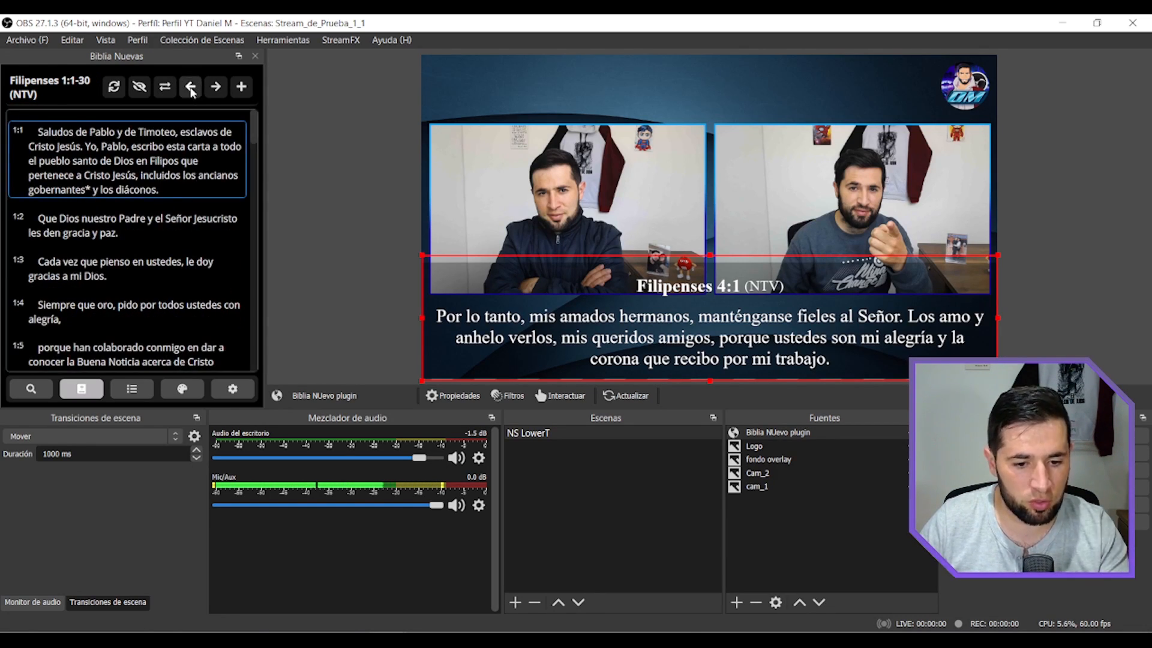
{"action": "left_click", "coordinate": [242, 87]}
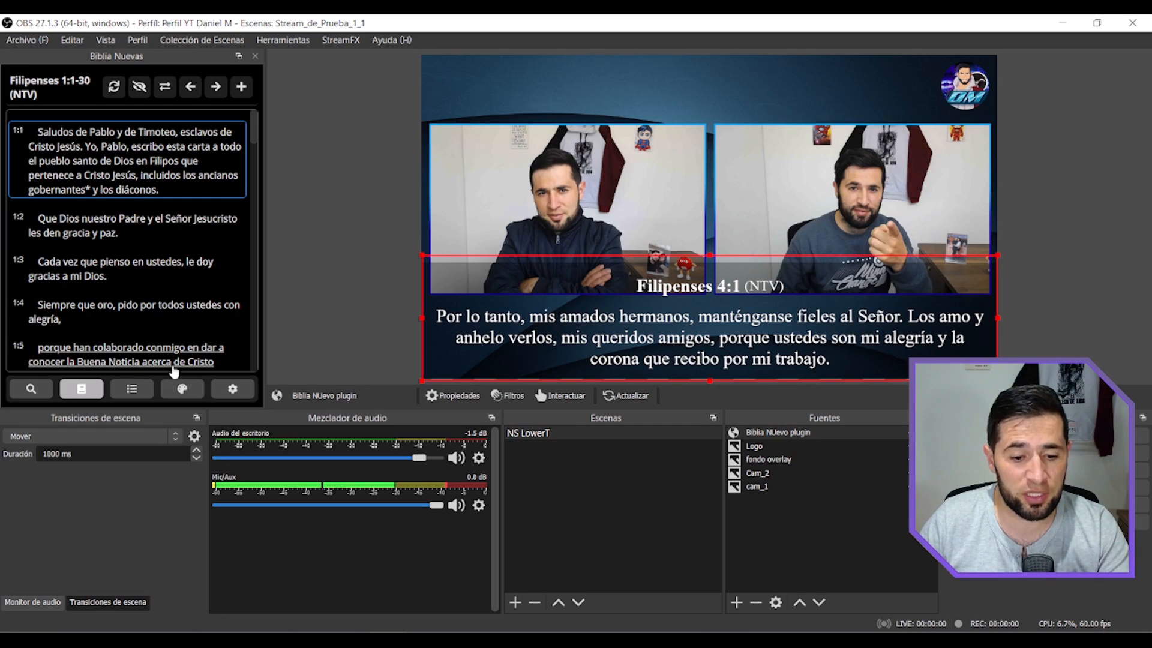
Open the saved passage Filipenses 1:1-30 (NTV) from the list.
{"action": "left_click", "coordinate": [131, 396]}
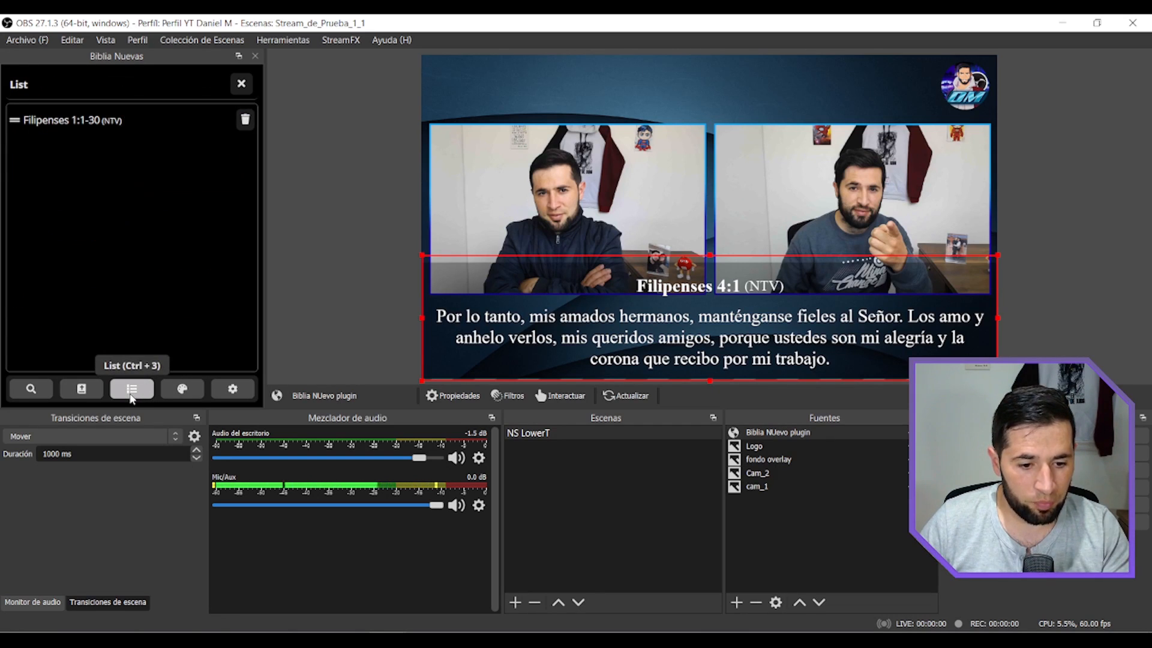
{"action": "left_click", "coordinate": [89, 123]}
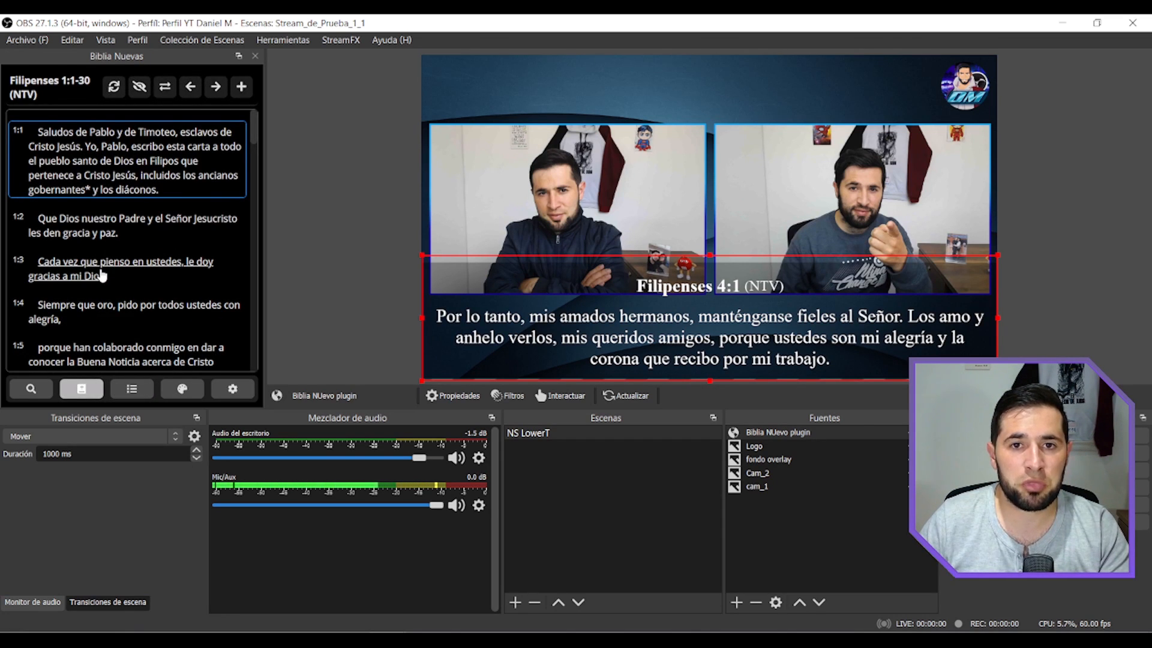
Look up Filipenses 4 in the DHH Bible and add the passage to the list.
{"action": "left_click", "coordinate": [32, 395]}
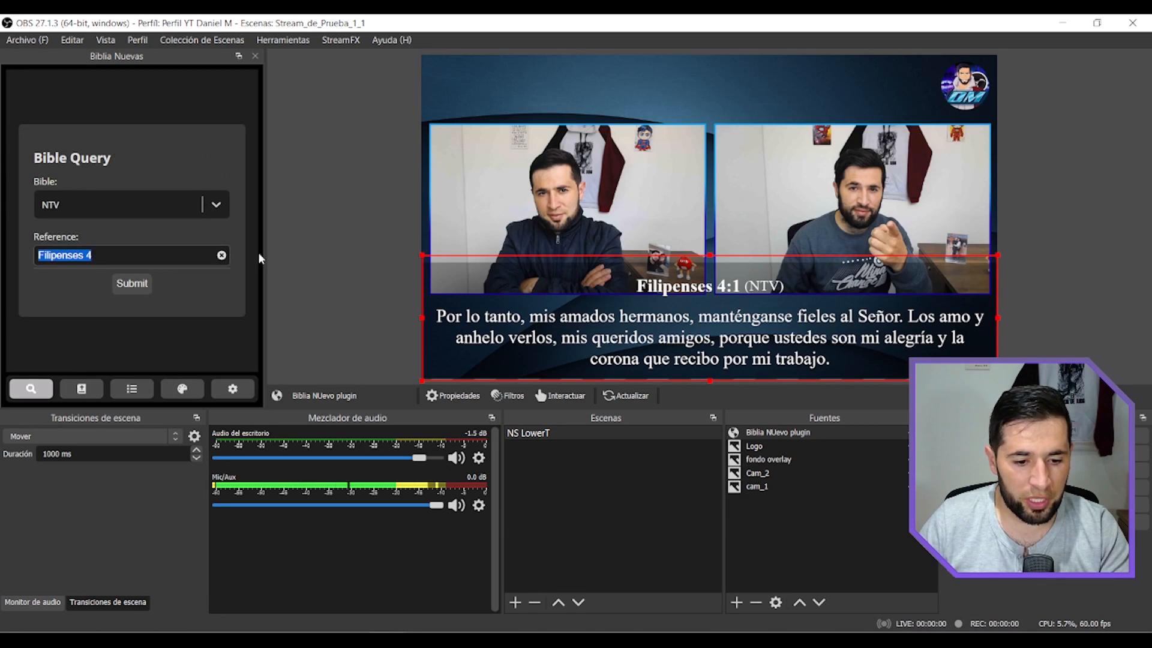
{"action": "left_click", "coordinate": [221, 206]}
{"action": "left_click", "coordinate": [87, 247]}
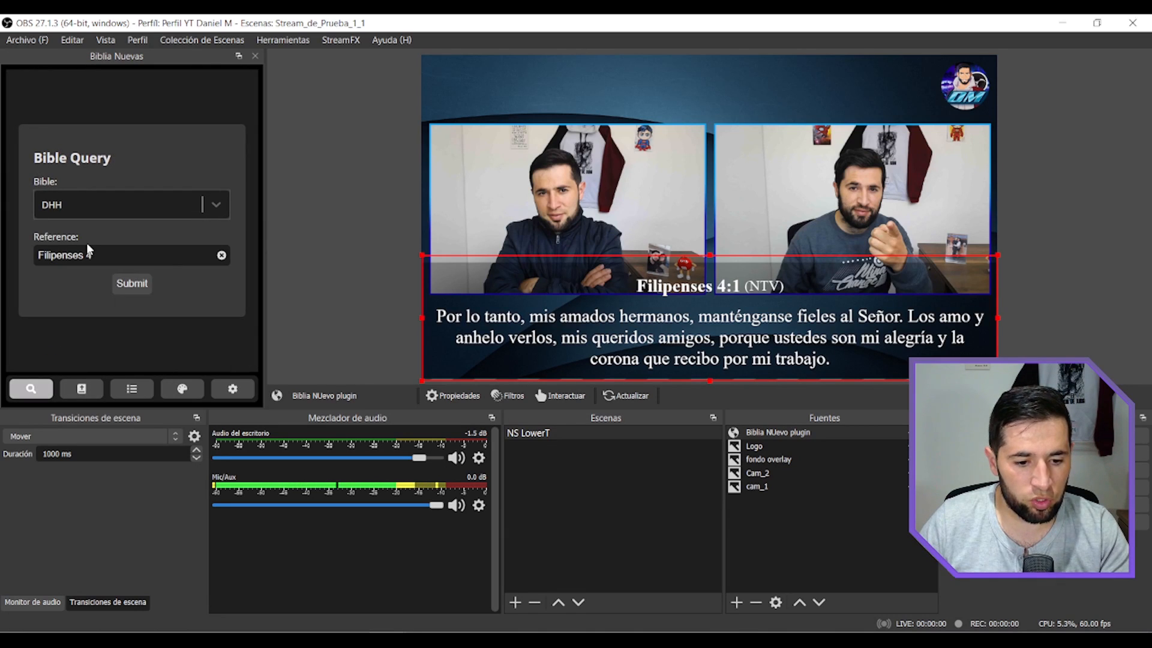
{"action": "left_click", "coordinate": [147, 285]}
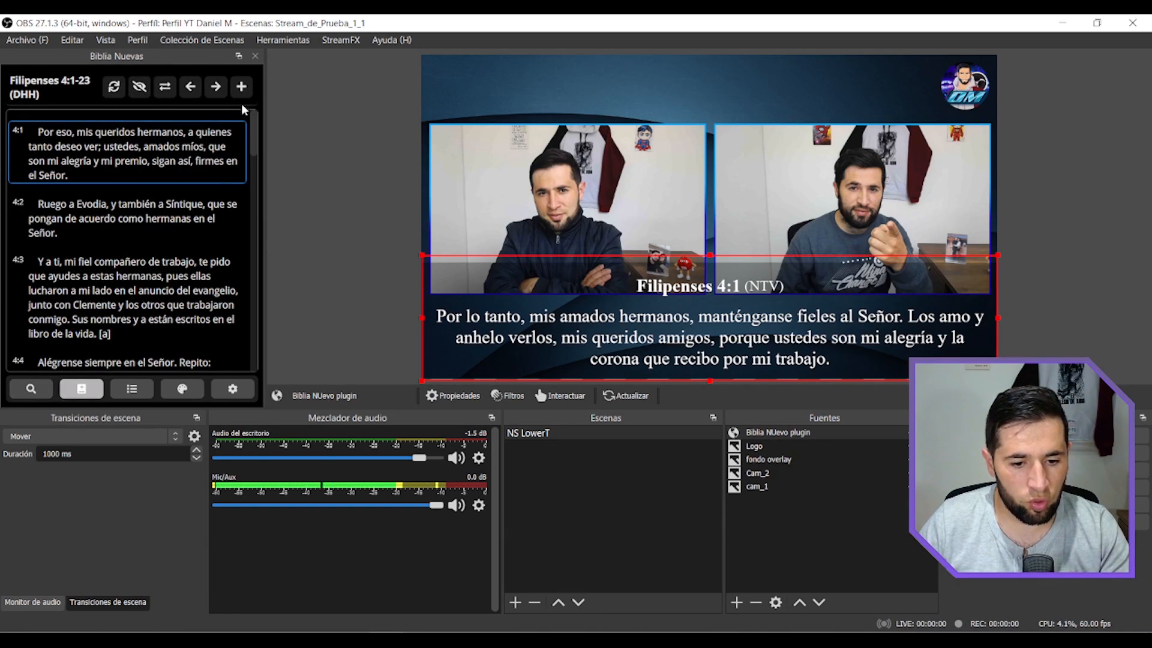
{"action": "left_click", "coordinate": [242, 87]}
Look up Filipenses 4 in the RVR1960 Bible and add the passage to the list.
{"action": "left_click", "coordinate": [30, 389]}
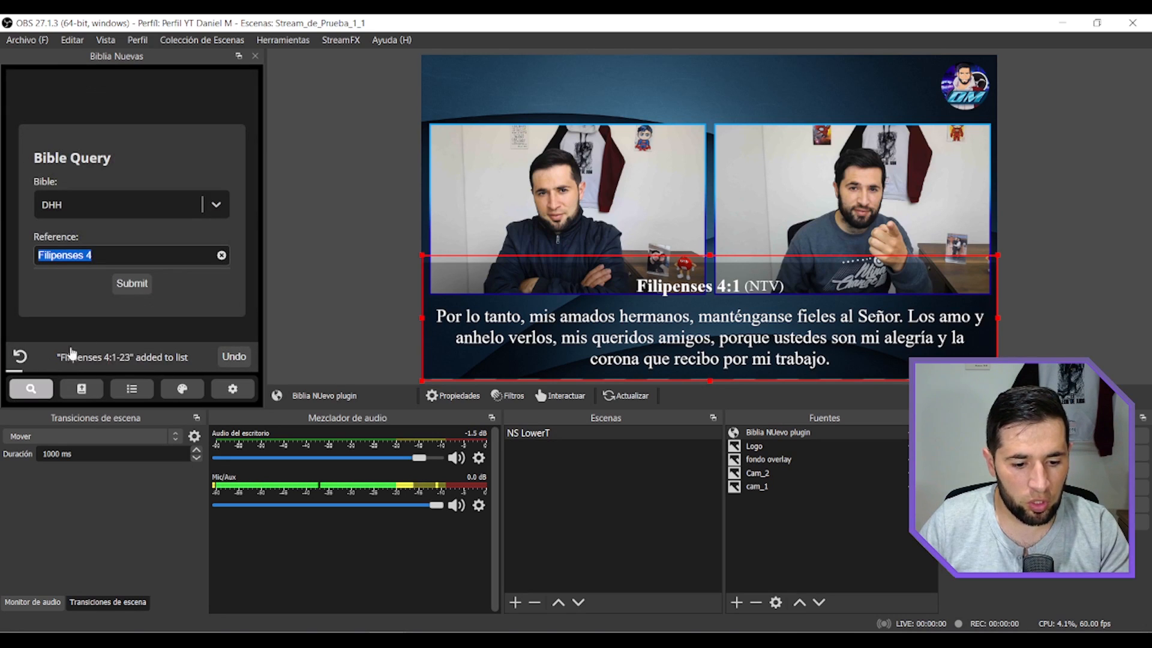
{"action": "left_click", "coordinate": [216, 203]}
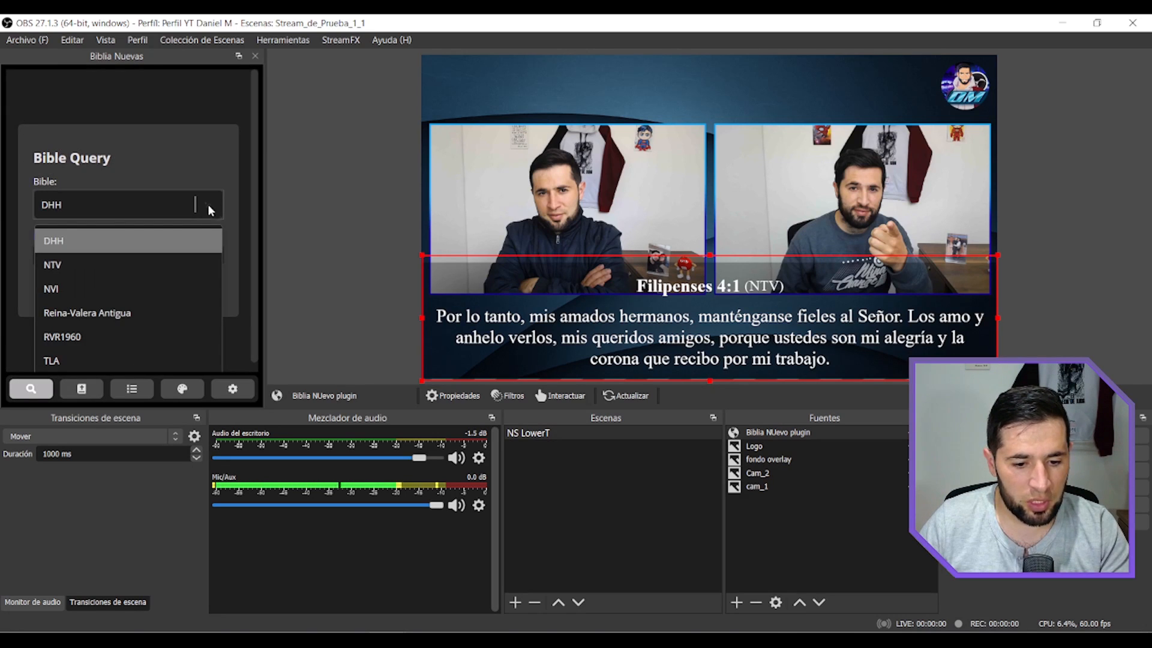
{"action": "left_click", "coordinate": [88, 332]}
{"action": "left_click", "coordinate": [126, 285]}
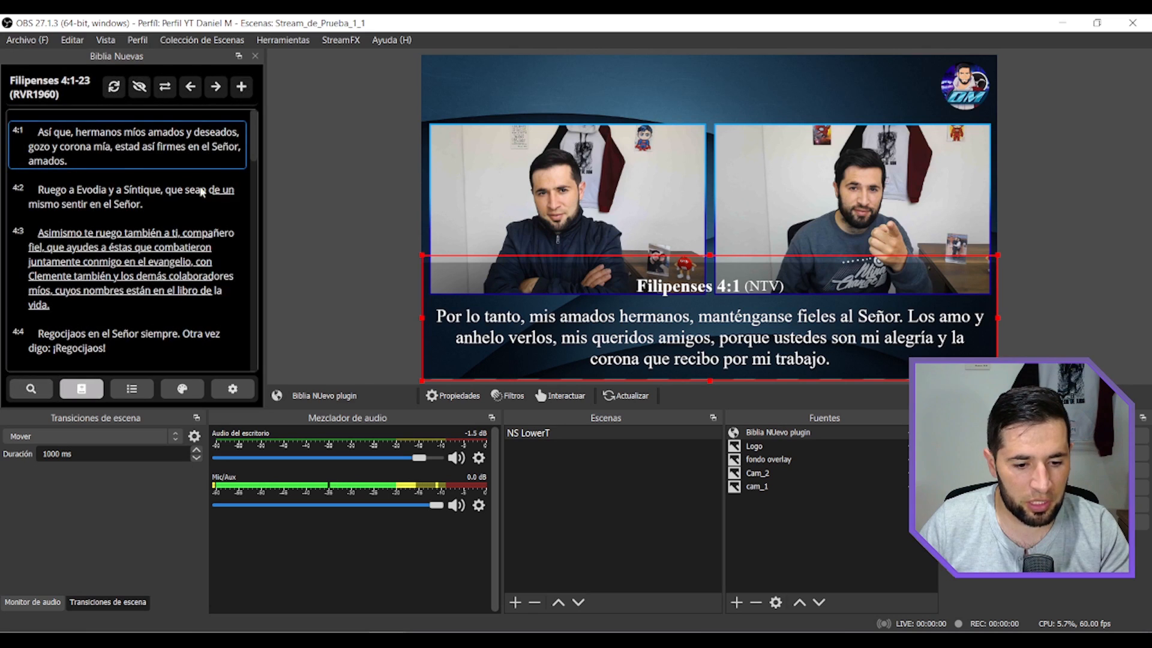
{"action": "left_click", "coordinate": [242, 87]}
Open Filipenses 4:1-23 (DHH) from the list and show verse 4:1 on the canvas.
{"action": "left_click", "coordinate": [132, 389]}
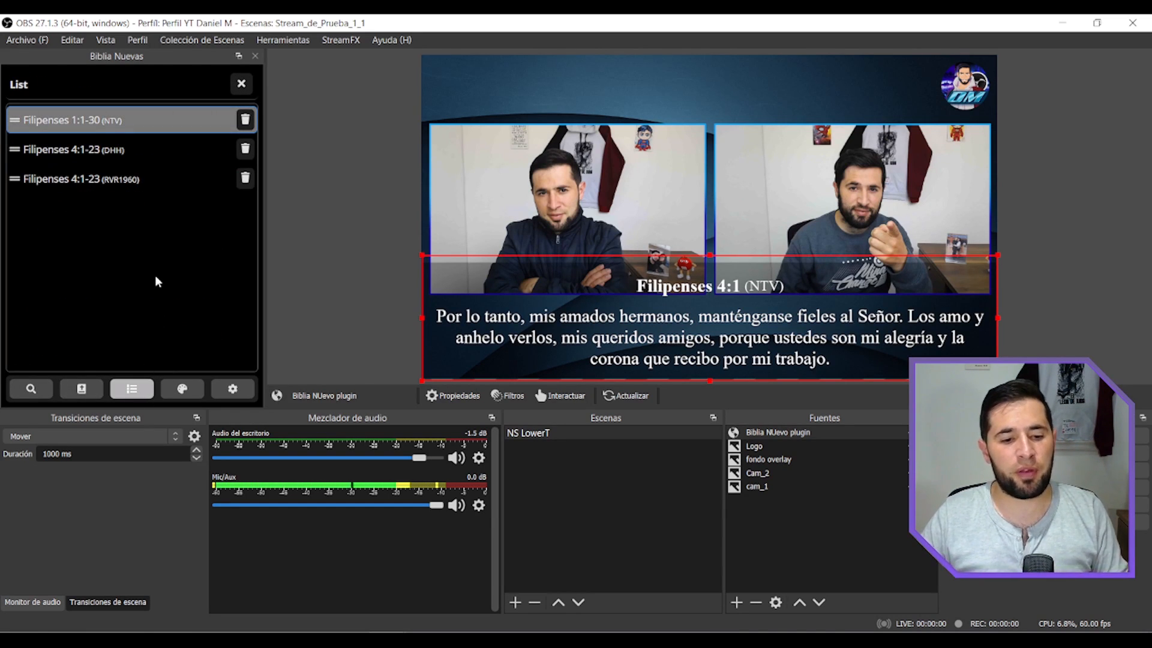
{"action": "left_click", "coordinate": [102, 150]}
{"action": "left_click", "coordinate": [87, 128]}
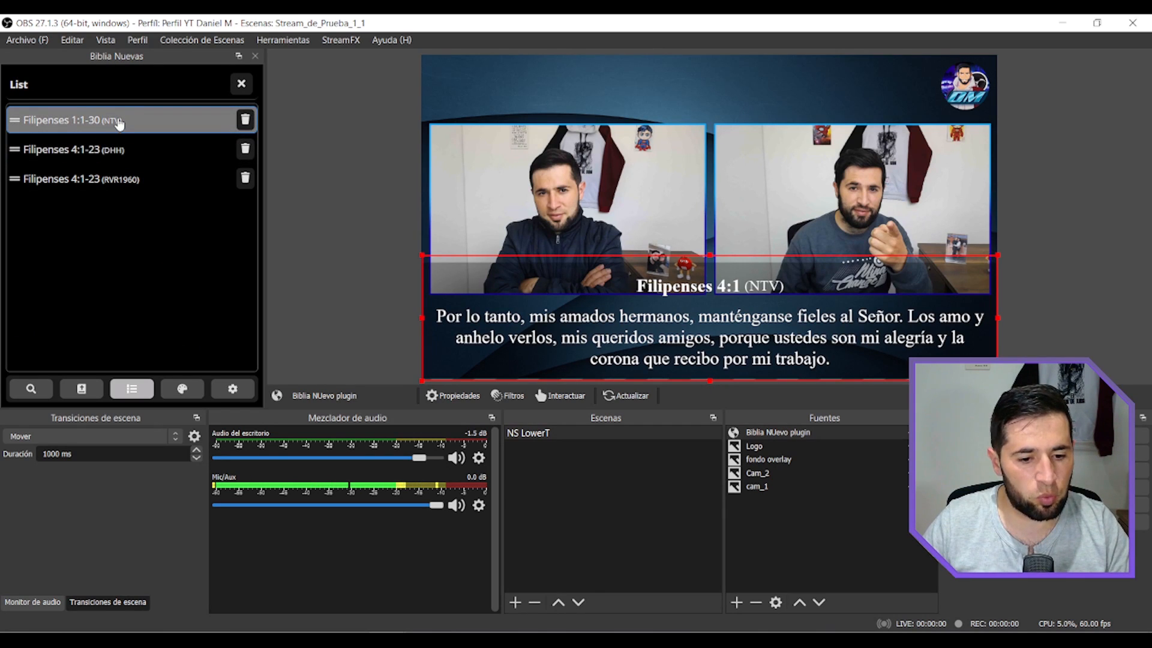
{"action": "left_click", "coordinate": [123, 149]}
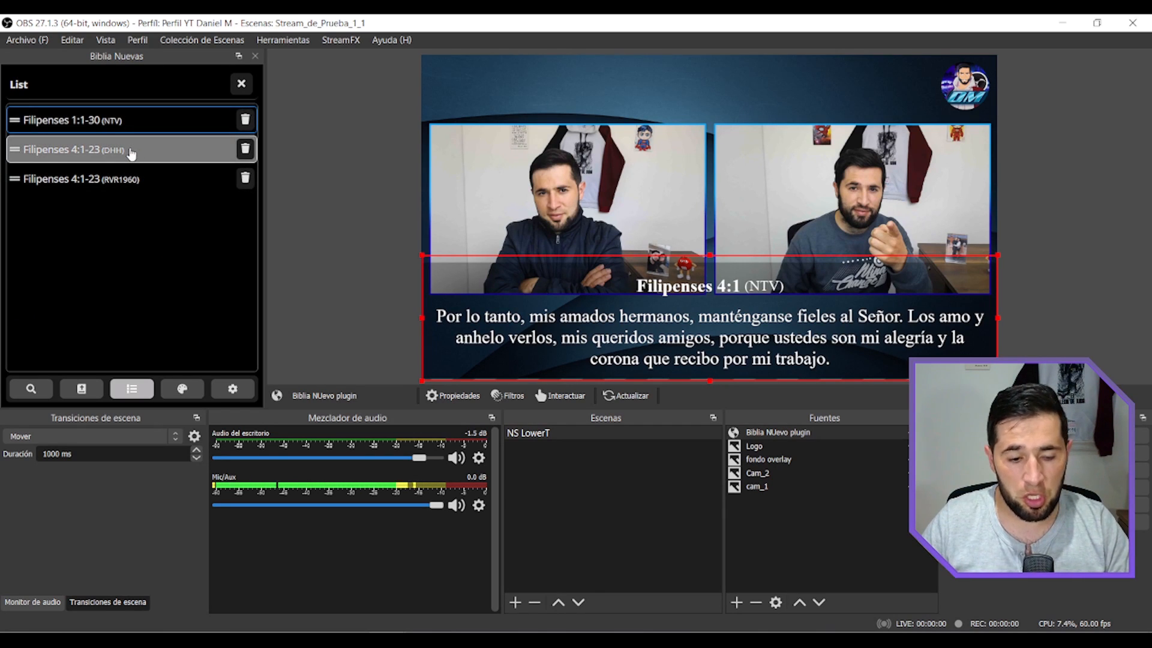
{"action": "double_click", "coordinate": [131, 154]}
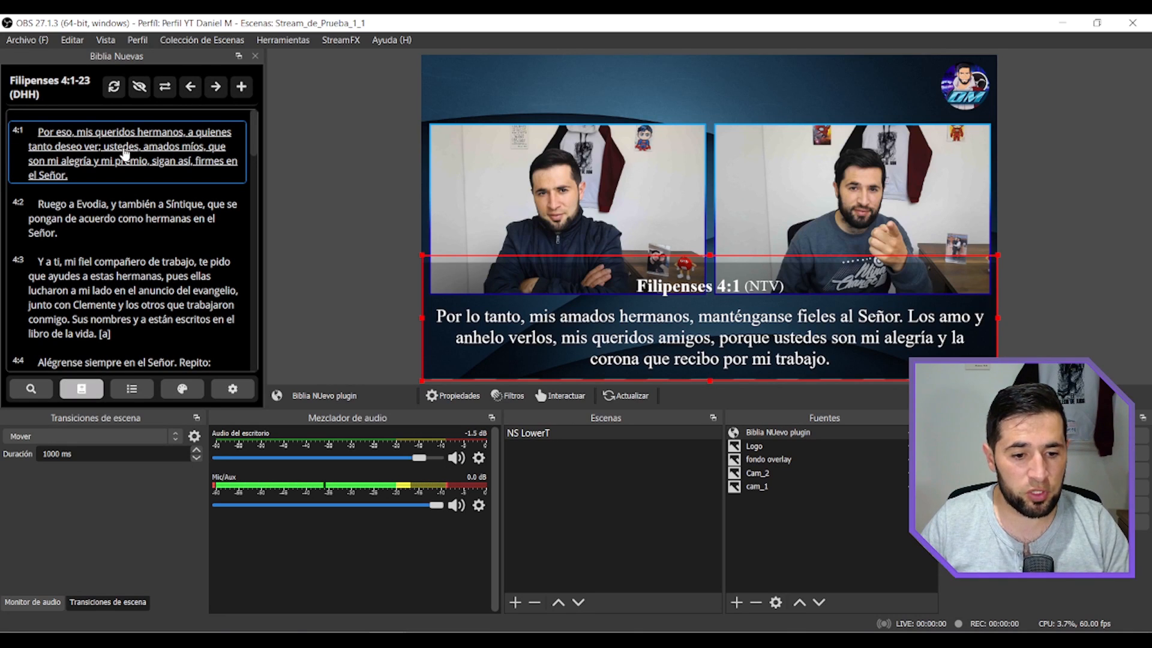
{"action": "left_click", "coordinate": [124, 154]}
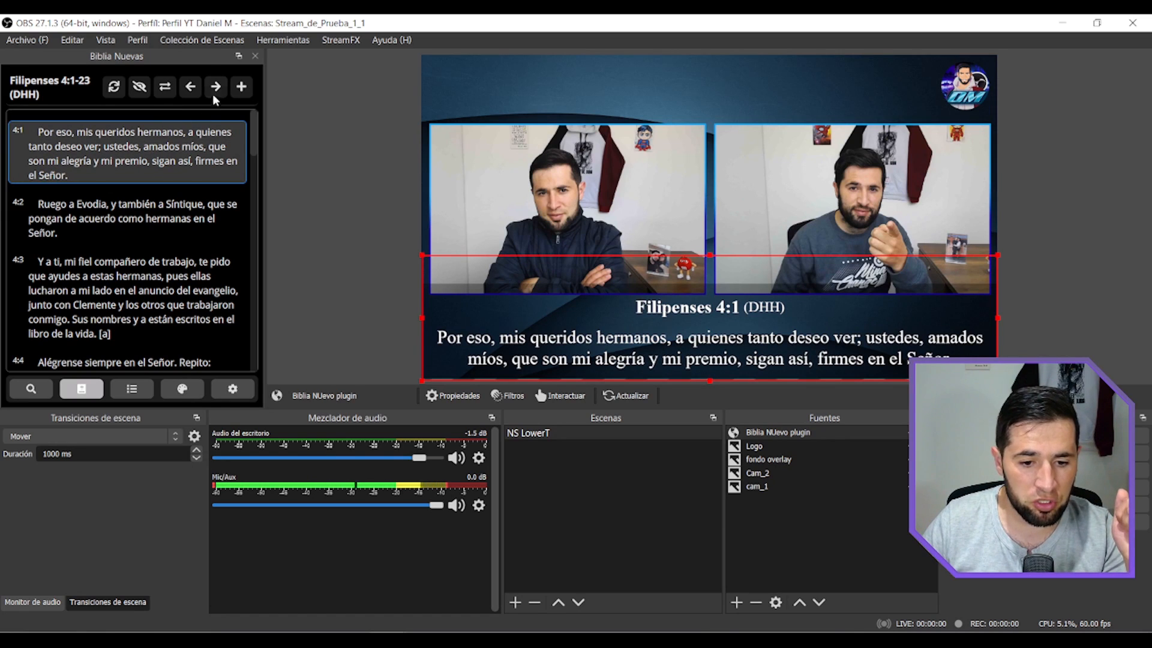
Open Filipenses 4:1-23 (RVR1960) from the list and show verse 4:1 on the canvas.
{"action": "left_click", "coordinate": [130, 388]}
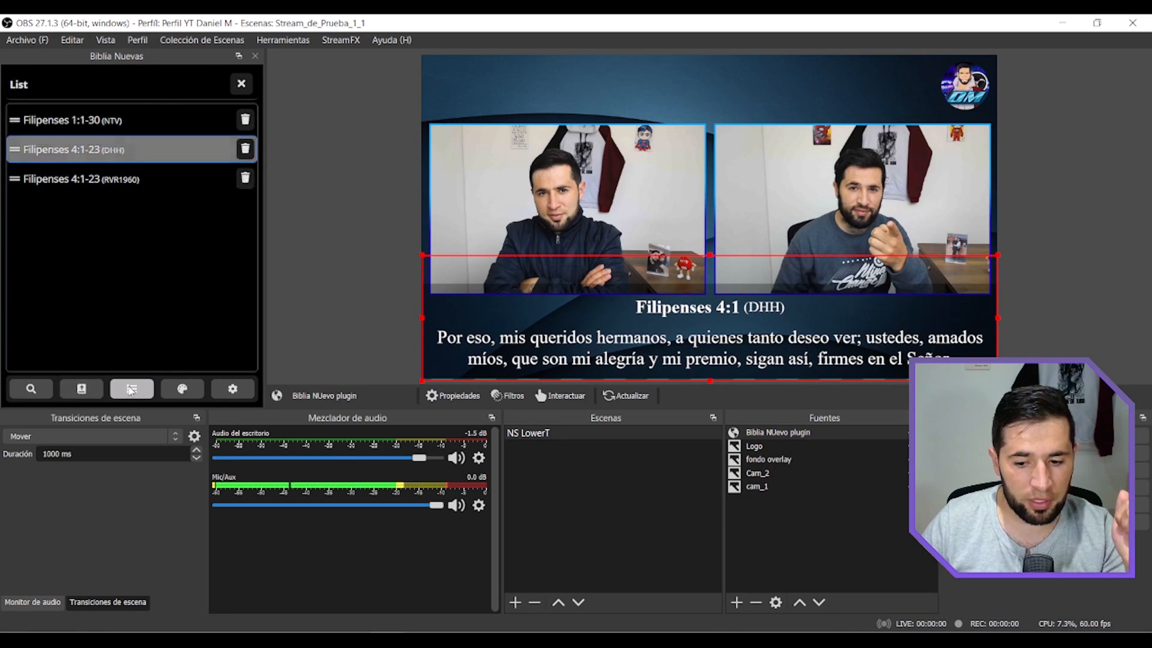
{"action": "left_click", "coordinate": [114, 184]}
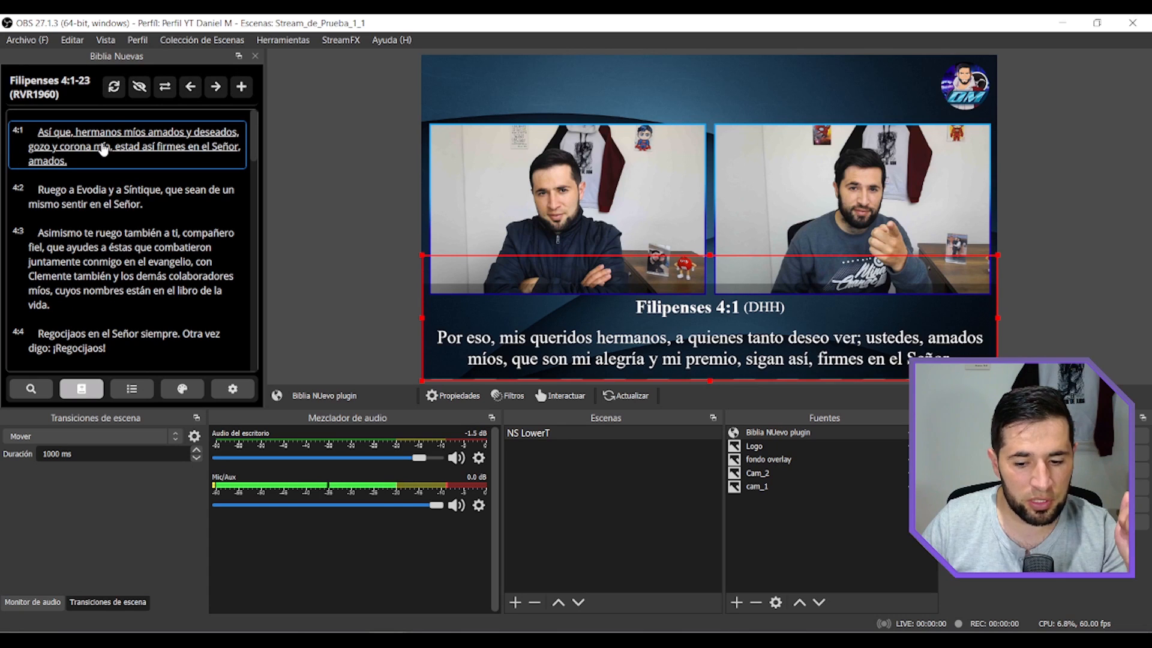
{"action": "left_click", "coordinate": [103, 150]}
Open Filipenses 1:1-30 (NTV) from the list and show verse 1:1 on the canvas.
{"action": "left_click", "coordinate": [132, 388]}
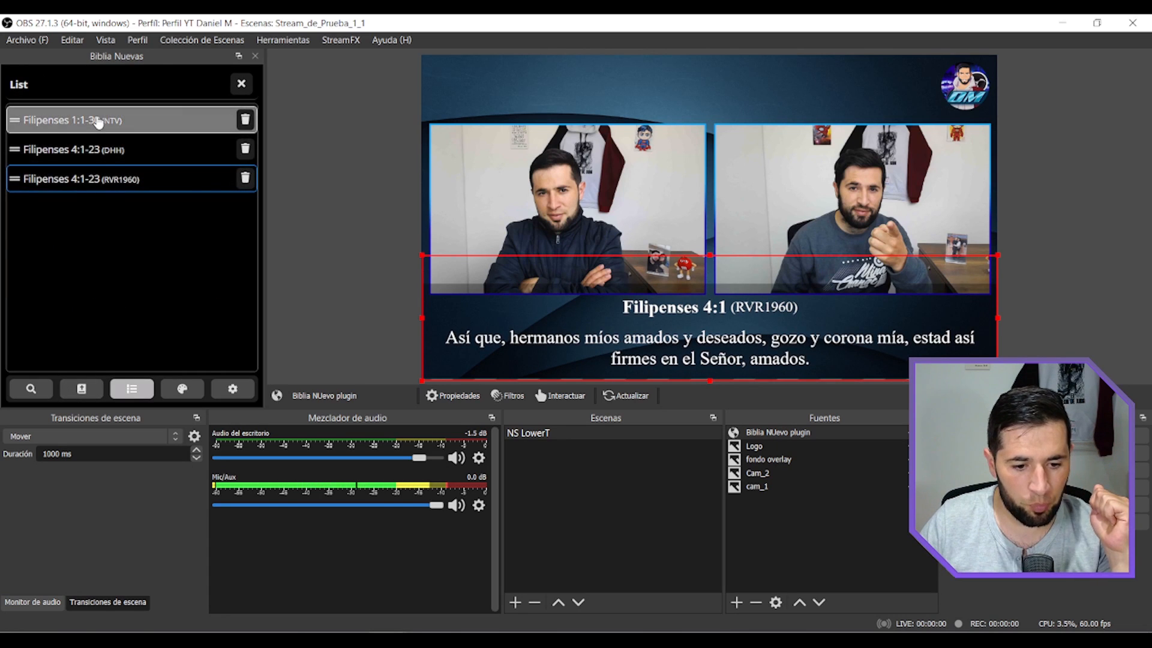
{"action": "left_click", "coordinate": [99, 121]}
{"action": "left_click", "coordinate": [81, 149]}
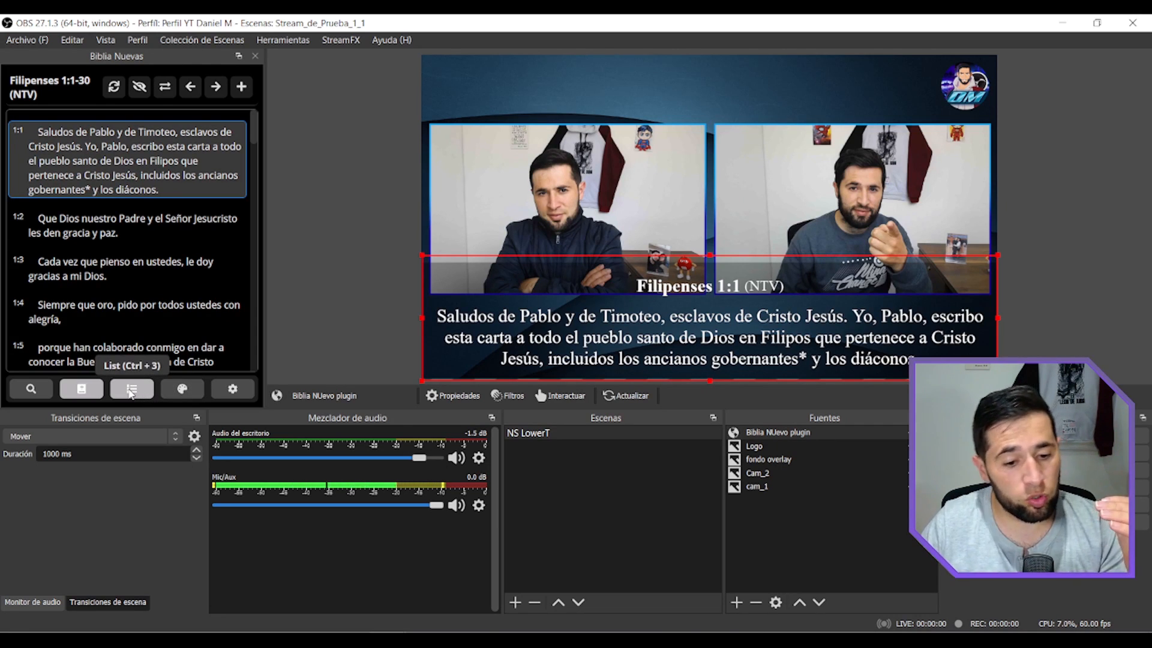
Open the plugin's themes and try the Default: Light, Default: Dark and Parchment themes on the verse.
{"action": "left_click", "coordinate": [182, 389]}
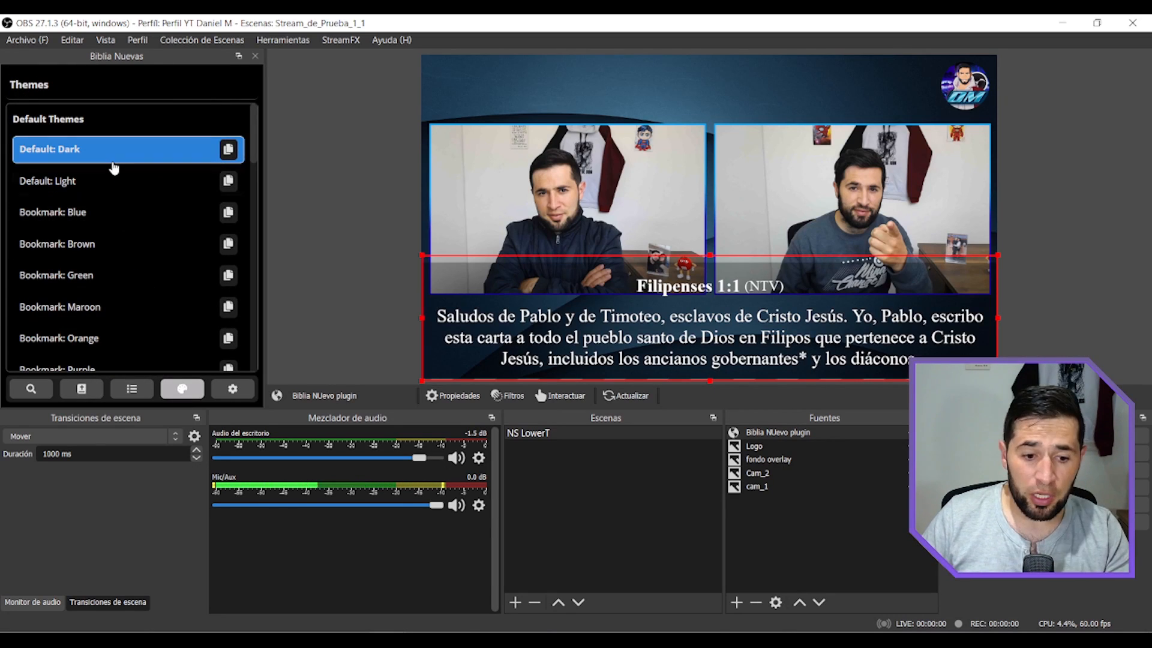
{"action": "left_click", "coordinate": [105, 180]}
{"action": "left_click", "coordinate": [103, 154]}
{"action": "left_click", "coordinate": [103, 180]}
{"action": "left_click_drag", "start_coordinate": [254, 142], "coordinate": [259, 359]}
{"action": "left_click", "coordinate": [73, 291]}
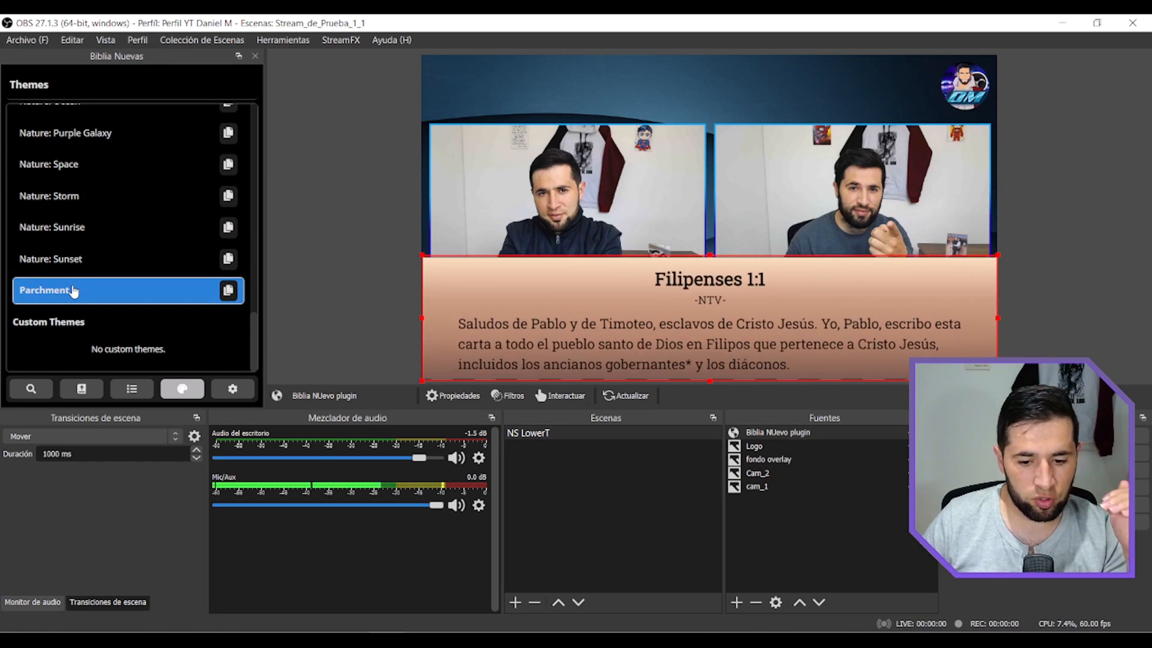
Try the Bookmark themes Blue, Brown, Green, Maroon, Purple and Turquoise on the displayed verse.
{"action": "left_click_drag", "start_coordinate": [254, 358], "coordinate": [268, 155]}
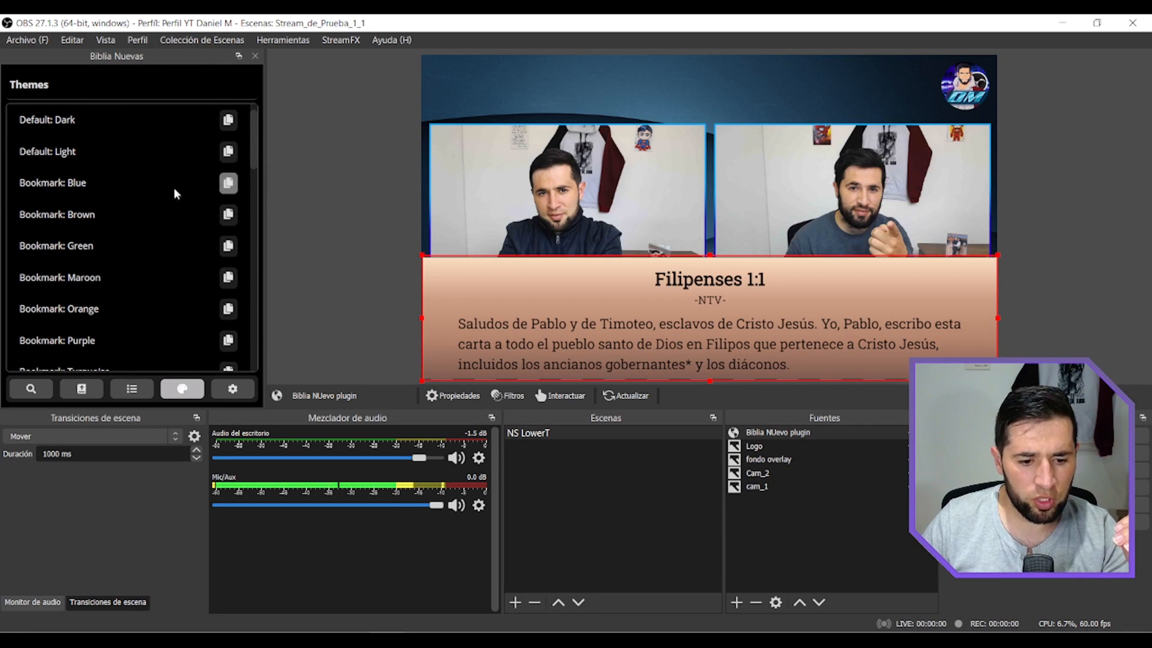
{"action": "left_click", "coordinate": [100, 188]}
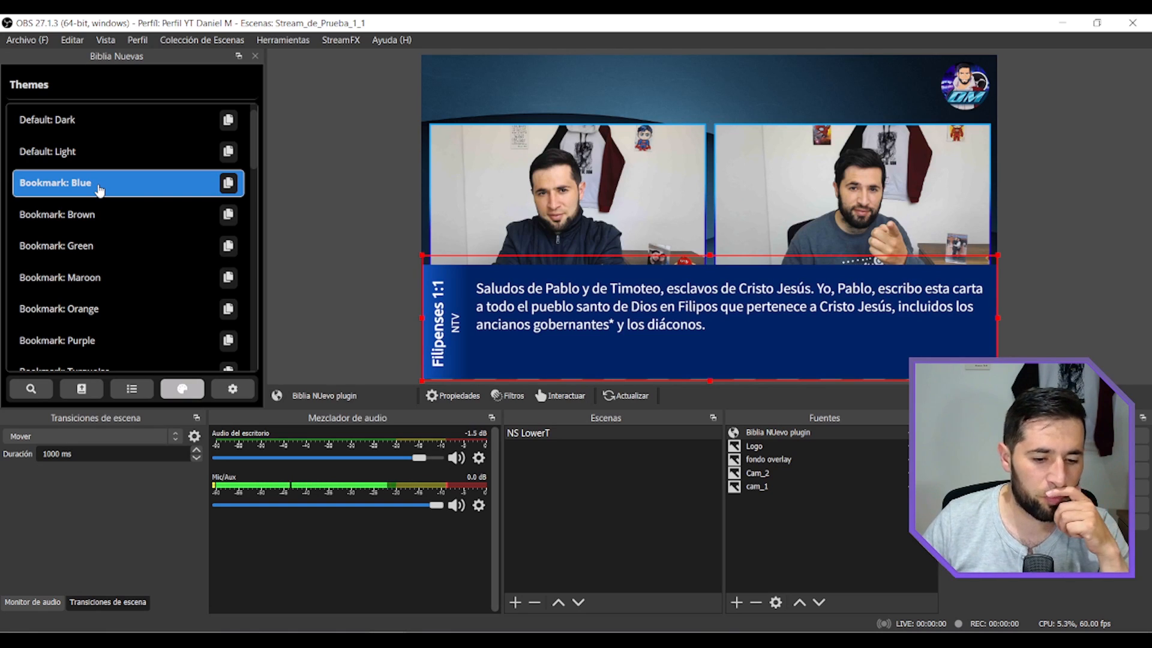
{"action": "left_click", "coordinate": [99, 219]}
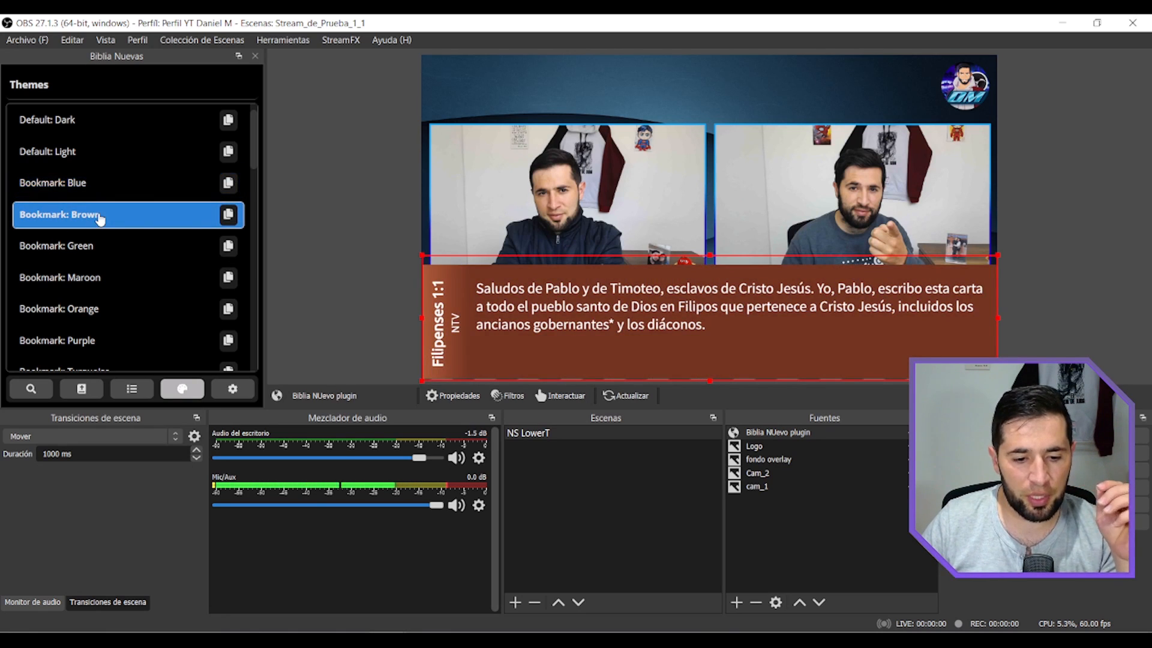
{"action": "left_click", "coordinate": [100, 245]}
{"action": "left_click", "coordinate": [103, 288]}
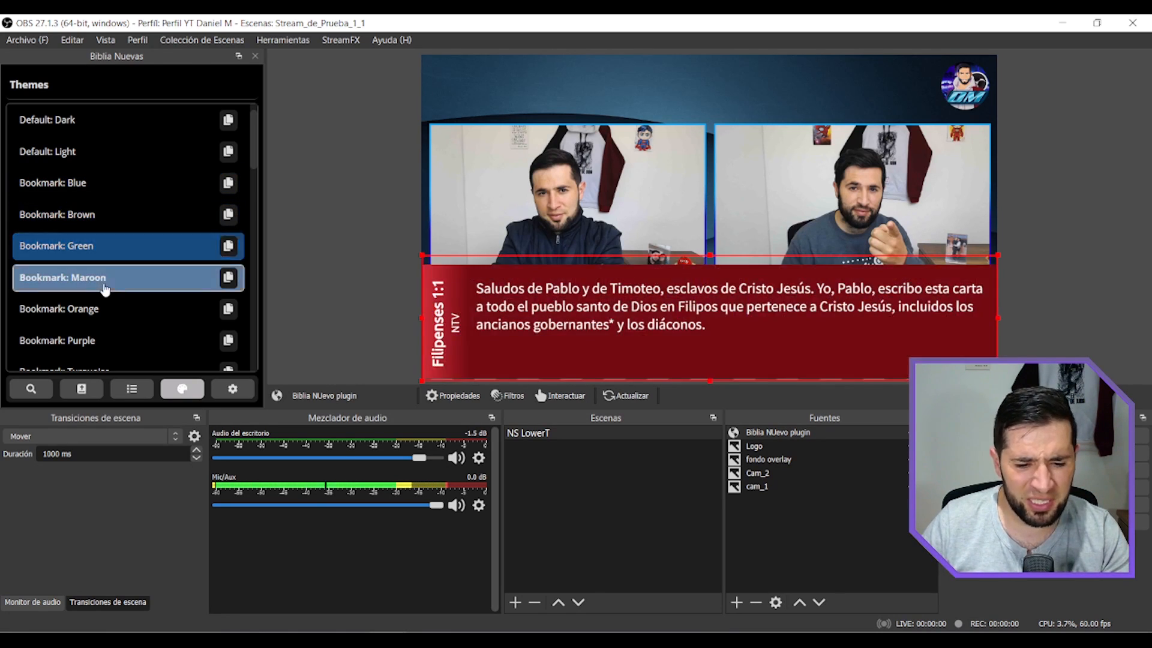
{"action": "scroll", "coordinate": [114, 282], "scroll_direction": "down", "scroll_amount": 2}
{"action": "left_click", "coordinate": [114, 191]}
{"action": "left_click", "coordinate": [111, 229]}
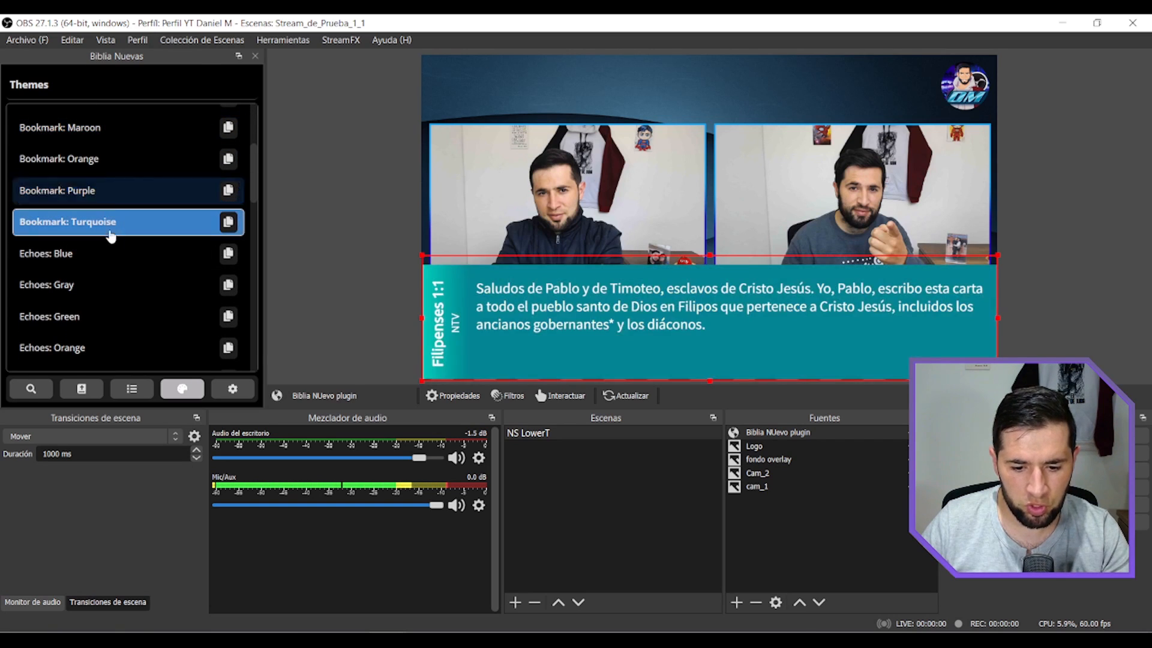
Try the Echoes themes Orange, Blue, Purple and Red on the displayed verse.
{"action": "scroll", "coordinate": [105, 264], "scroll_direction": "down", "scroll_amount": 2}
{"action": "left_click", "coordinate": [100, 273]}
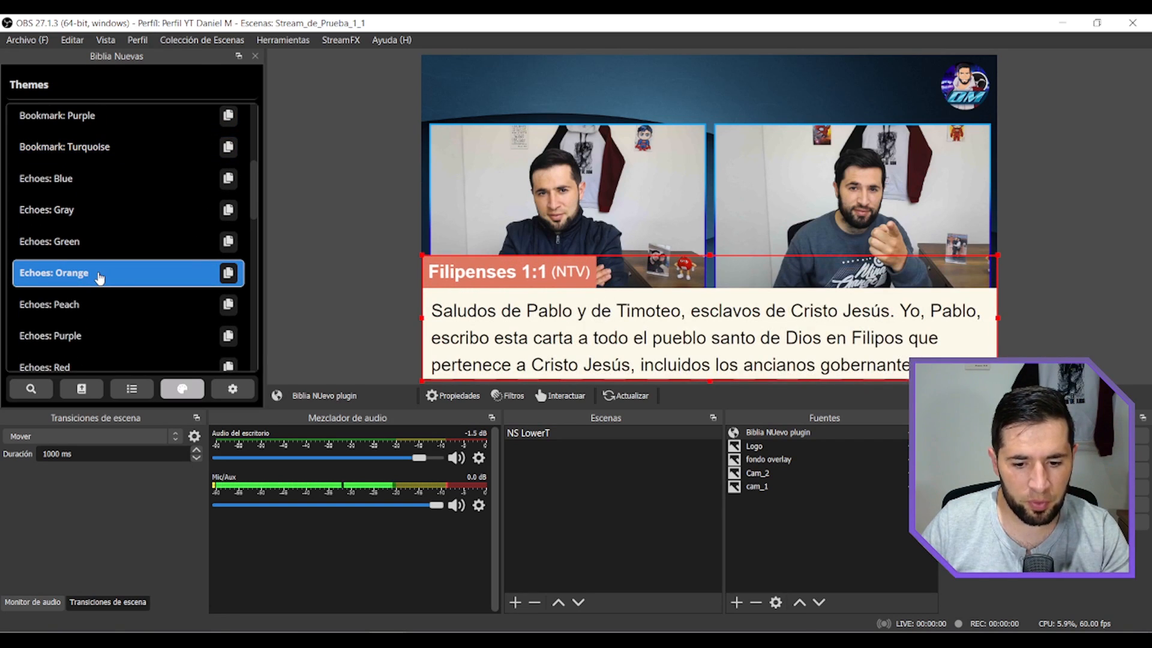
{"action": "left_click", "coordinate": [76, 179]}
{"action": "left_click", "coordinate": [120, 333]}
{"action": "scroll", "coordinate": [113, 300], "scroll_direction": "down", "scroll_amount": 1}
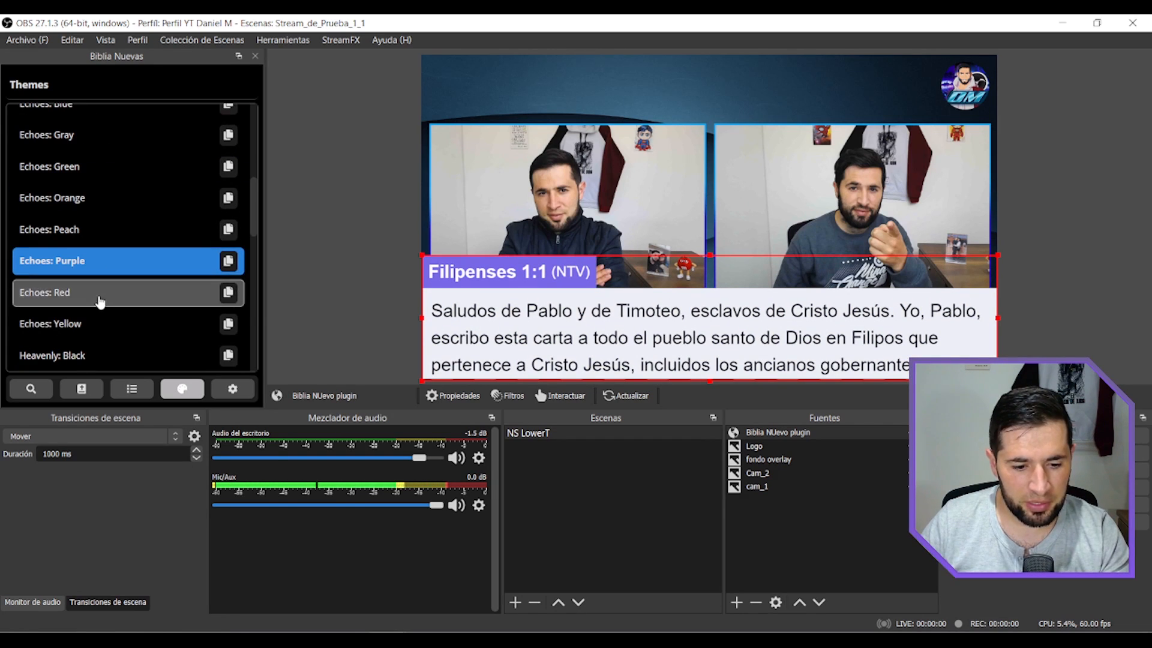
{"action": "left_click", "coordinate": [99, 294]}
{"action": "scroll", "coordinate": [99, 294], "scroll_direction": "down", "scroll_amount": 2}
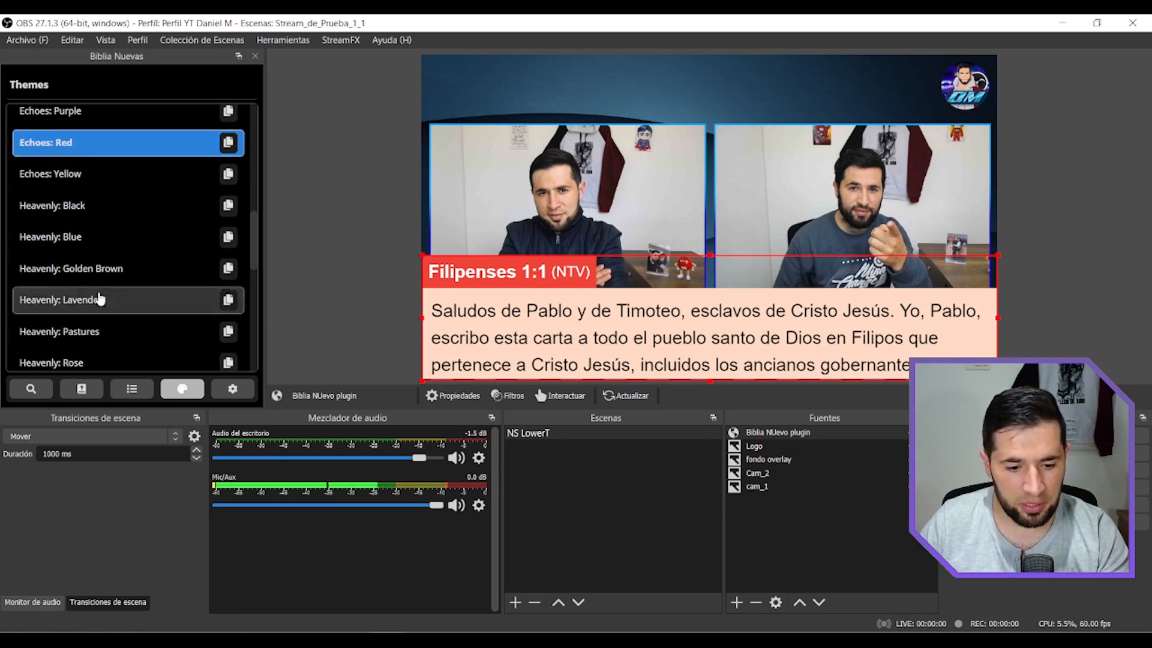
Try the Heavenly themes Blue, Black, Sun and Silver, plus Echoes: Yellow, on the displayed verse.
{"action": "left_click", "coordinate": [99, 237]}
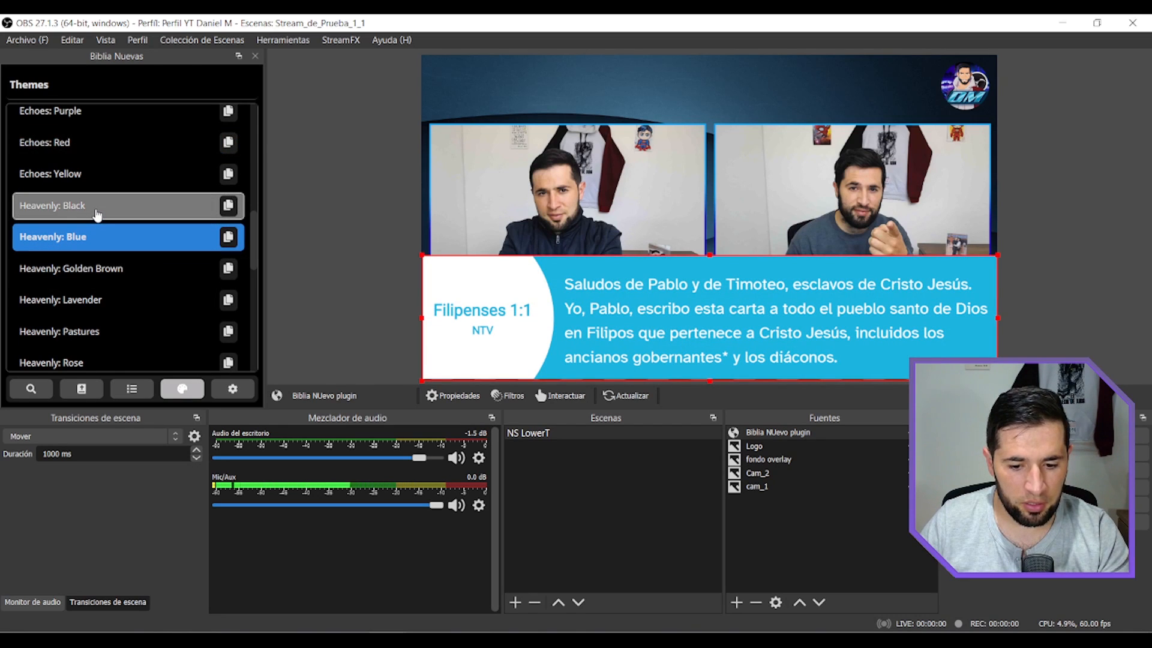
{"action": "left_click", "coordinate": [97, 210]}
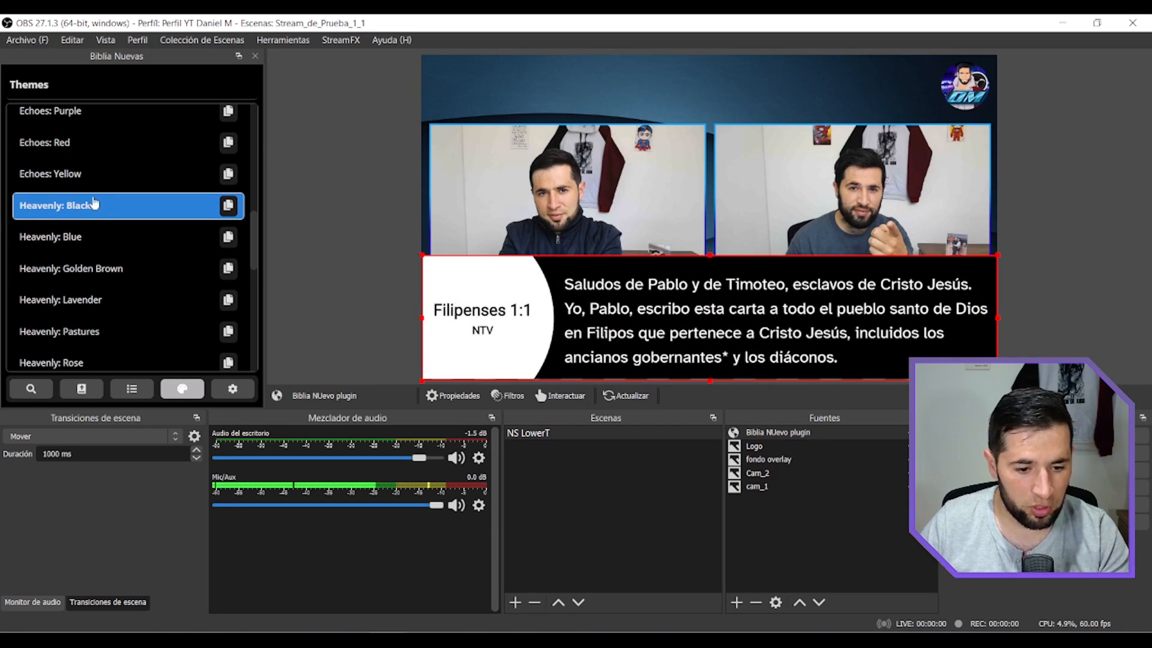
{"action": "left_click", "coordinate": [84, 174]}
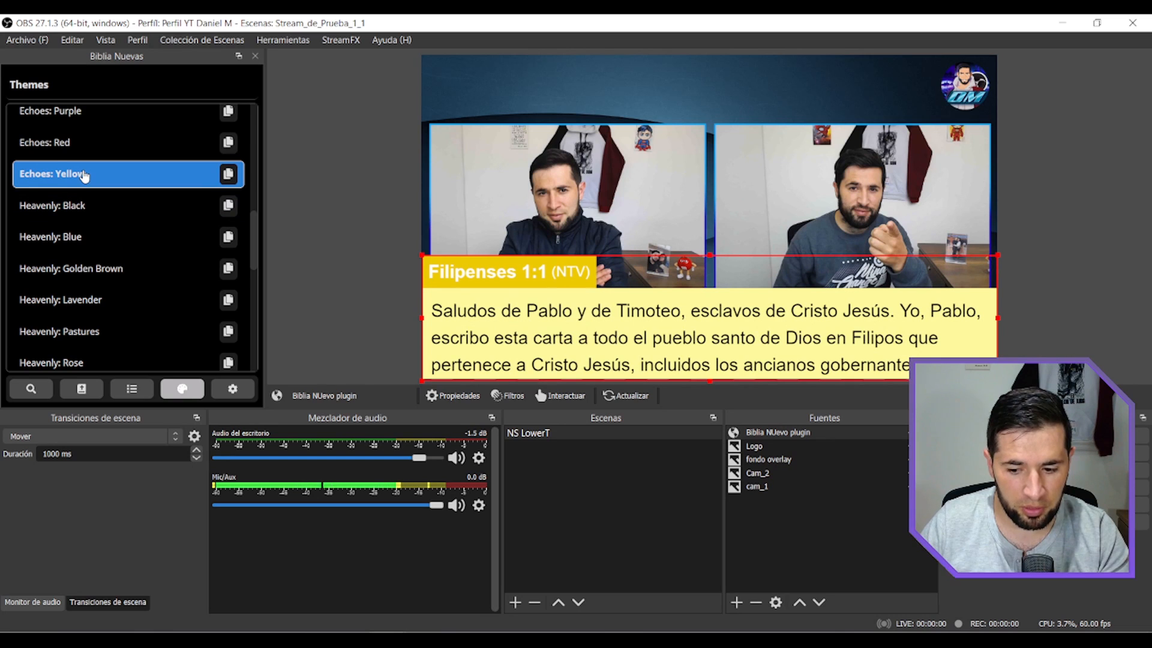
{"action": "scroll", "coordinate": [87, 240], "scroll_direction": "down", "scroll_amount": 2}
{"action": "left_click", "coordinate": [90, 276]}
{"action": "left_click", "coordinate": [93, 251]}
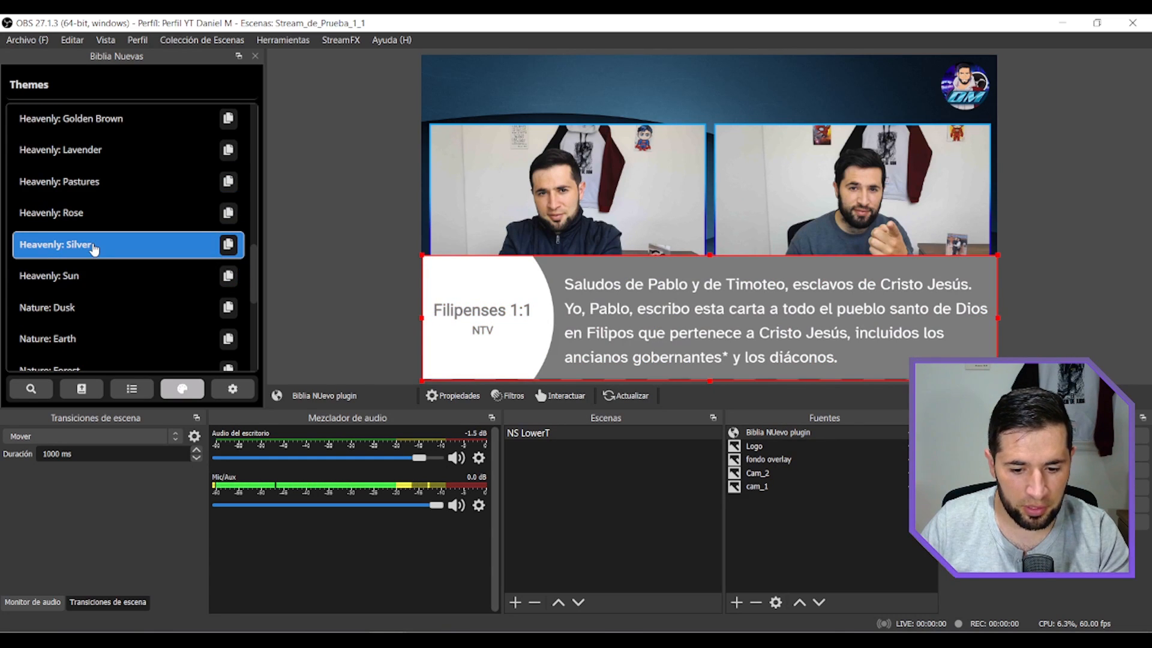
Try the Nature themes Dusk, Forest, Earth and Purple Galaxy on the displayed verse.
{"action": "left_click", "coordinate": [90, 307]}
{"action": "scroll", "coordinate": [90, 288], "scroll_direction": "down", "scroll_amount": 2}
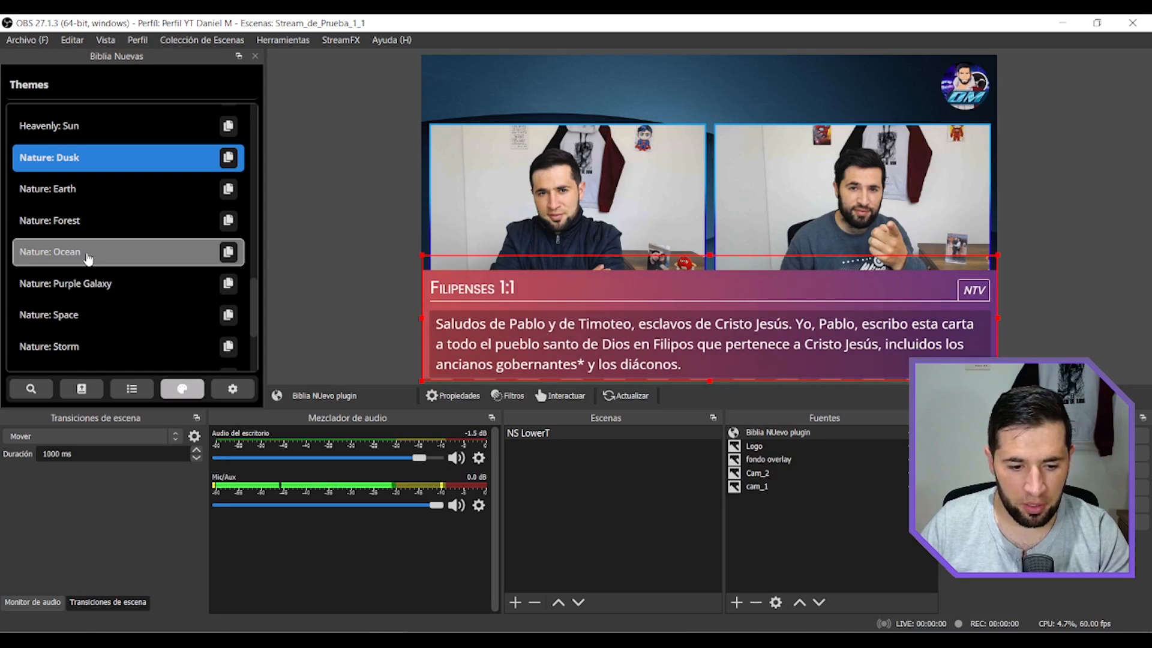
{"action": "left_click", "coordinate": [72, 220]}
{"action": "left_click", "coordinate": [72, 188]}
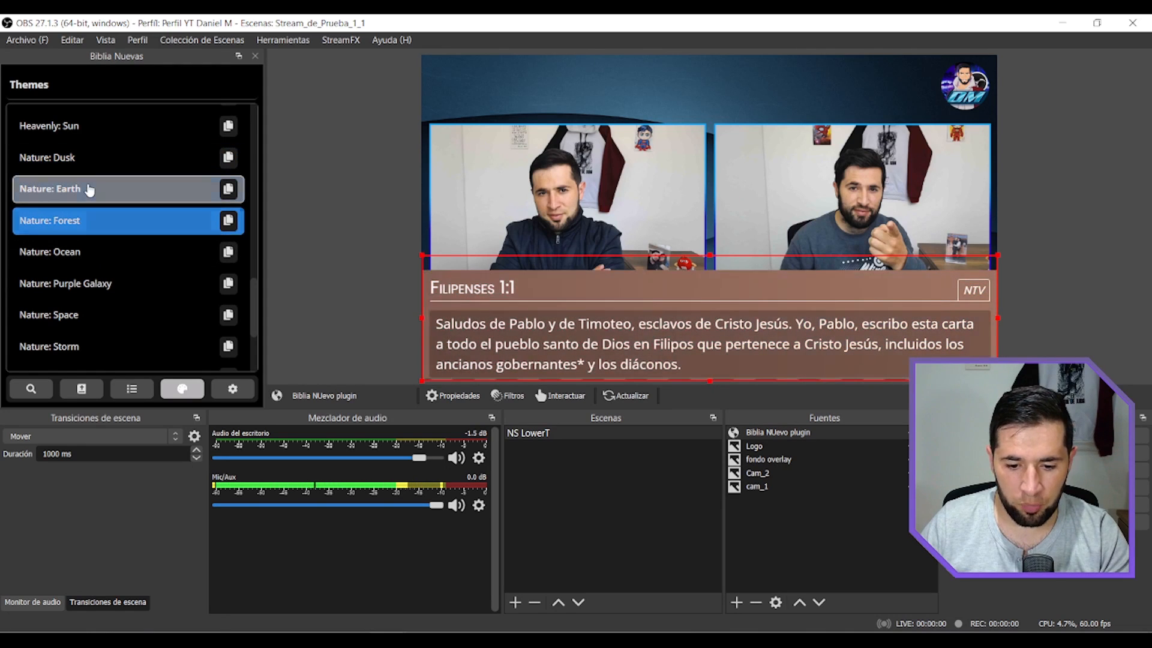
{"action": "left_click", "coordinate": [100, 299]}
{"action": "scroll", "coordinate": [99, 294], "scroll_direction": "down", "scroll_amount": 2}
{"action": "left_click", "coordinate": [99, 273]}
{"action": "left_click", "coordinate": [99, 308]}
{"action": "left_click", "coordinate": [103, 347]}
Apply the Nature: Dusk theme to the verse and make a copy of that theme.
{"action": "scroll", "coordinate": [108, 240], "scroll_direction": "up", "scroll_amount": 5}
{"action": "left_click", "coordinate": [109, 239]}
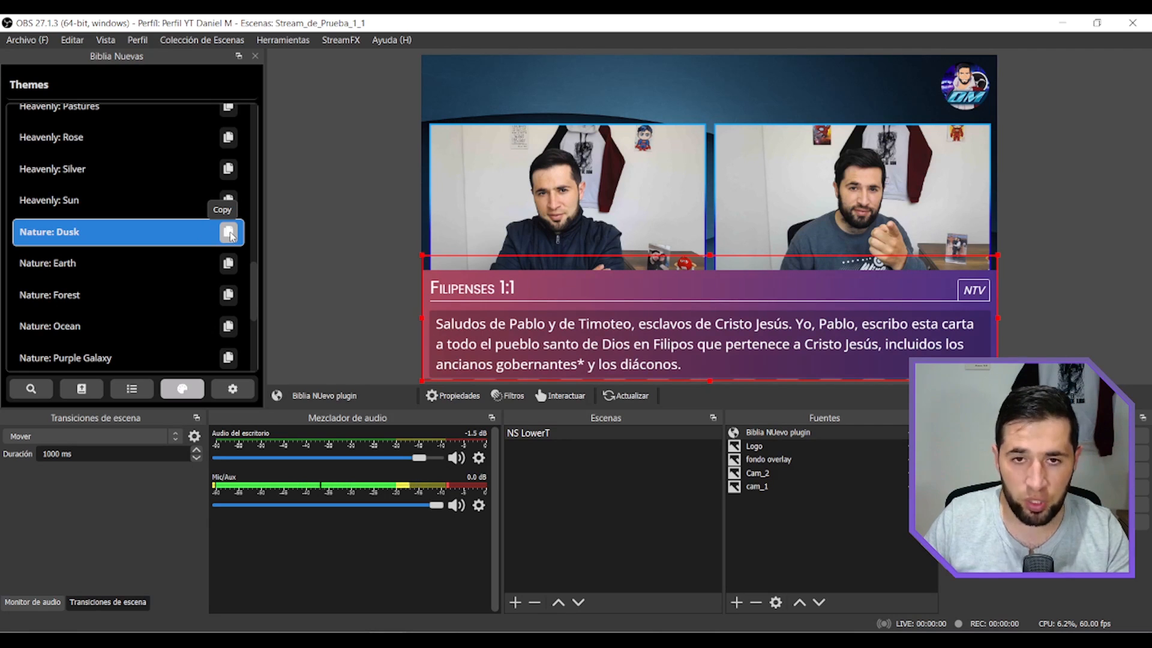
{"action": "left_click", "coordinate": [229, 234]}
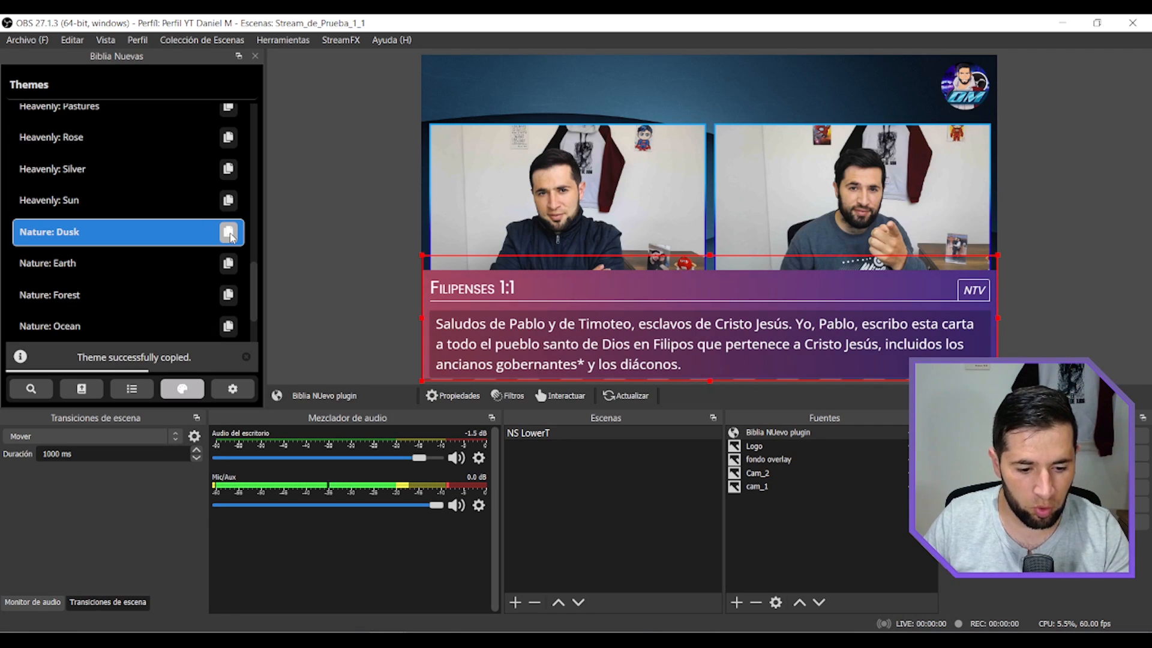
Open the custom theme Nature: Dusk (Copy) for editing and go to the passage-text rule in its CSS.
{"action": "left_click_drag", "start_coordinate": [256, 298], "coordinate": [259, 352]}
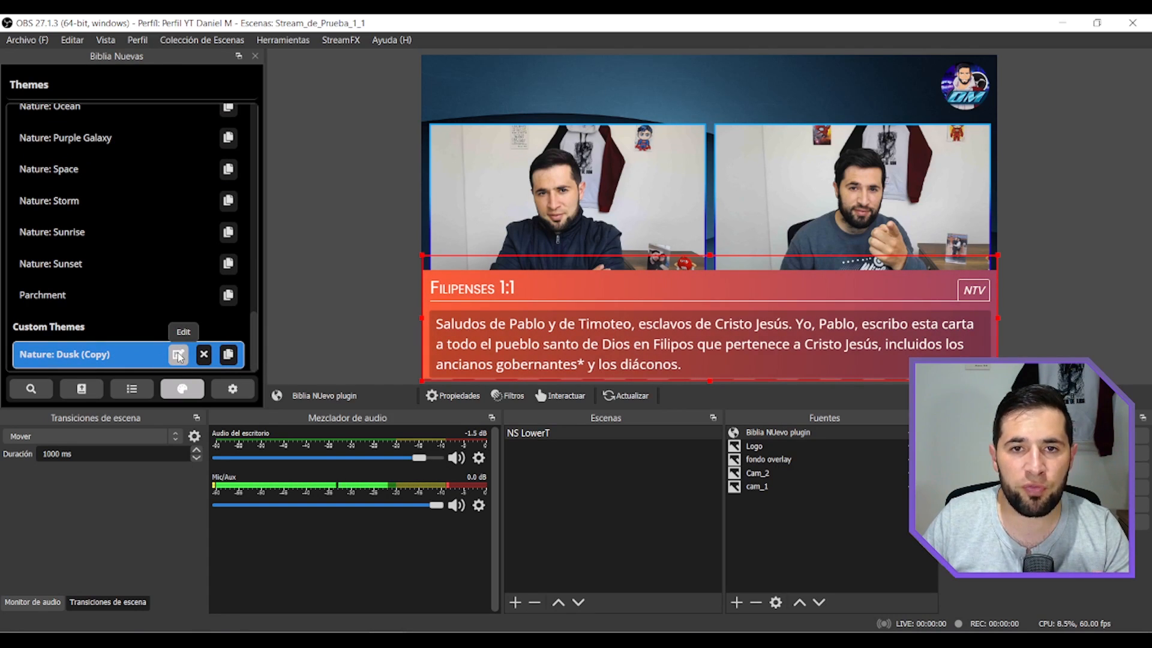
{"action": "left_click", "coordinate": [178, 355]}
{"action": "scroll", "coordinate": [147, 290], "scroll_direction": "down", "scroll_amount": 5}
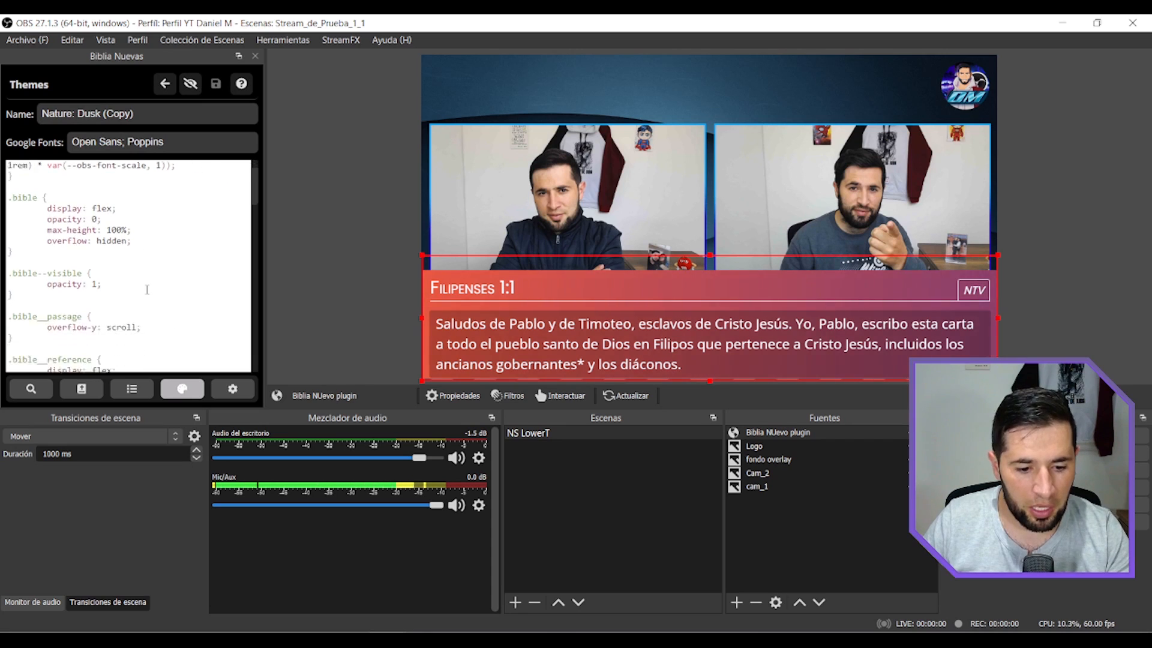
{"action": "scroll", "coordinate": [147, 290], "scroll_direction": "down", "scroll_amount": 5}
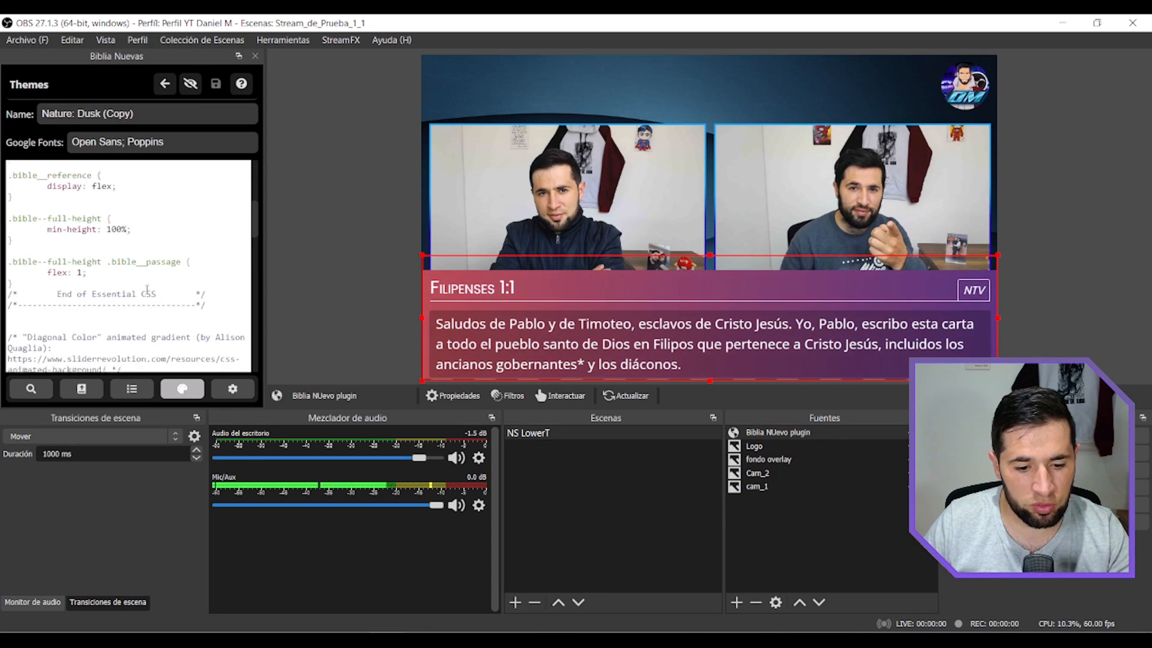
{"action": "scroll", "coordinate": [147, 289], "scroll_direction": "down", "scroll_amount": 10}
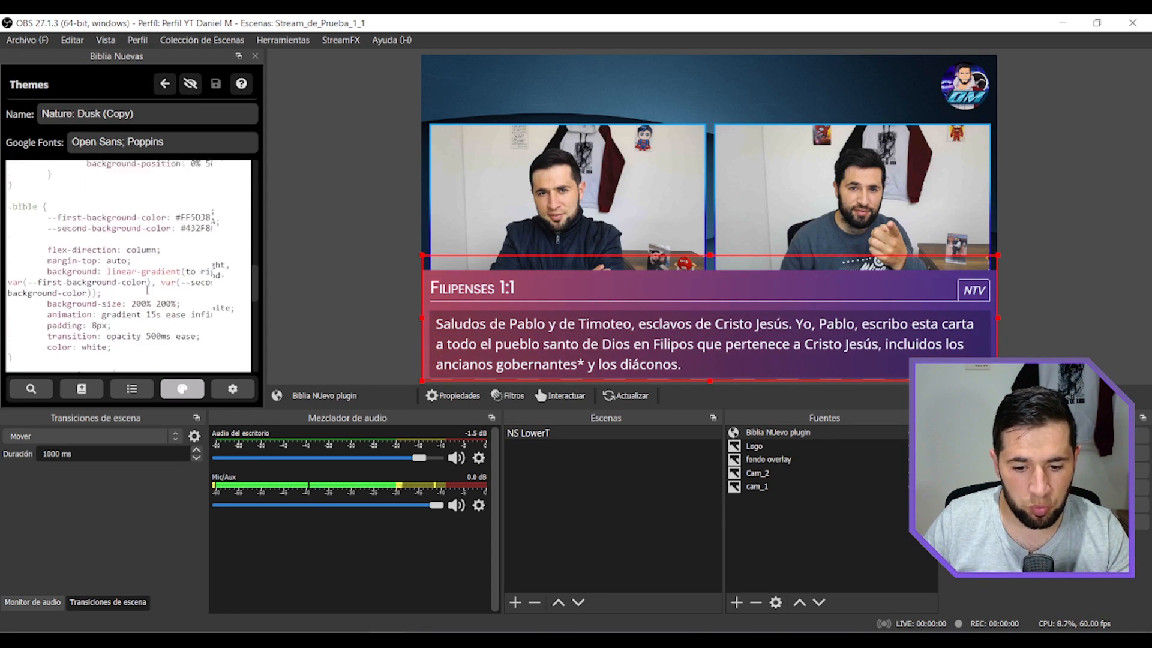
{"action": "scroll", "coordinate": [147, 289], "scroll_direction": "down", "scroll_amount": 5}
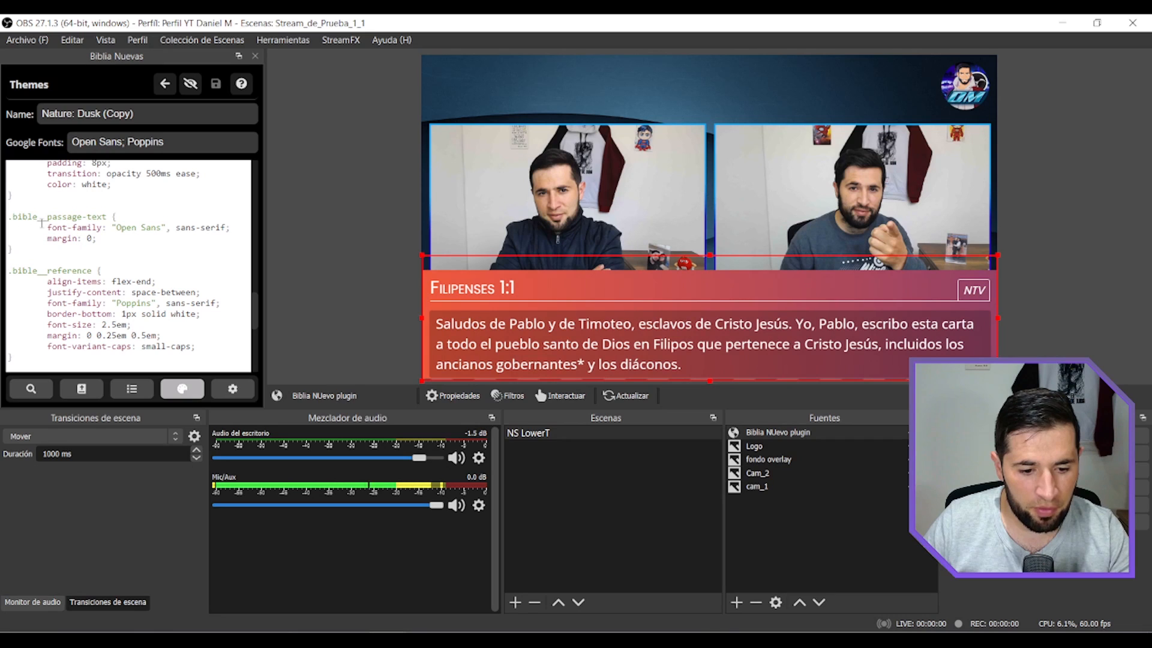
Replace the passage-text font family with Bangers and save the theme.
{"action": "left_click_drag", "start_coordinate": [162, 228], "coordinate": [114, 228]}
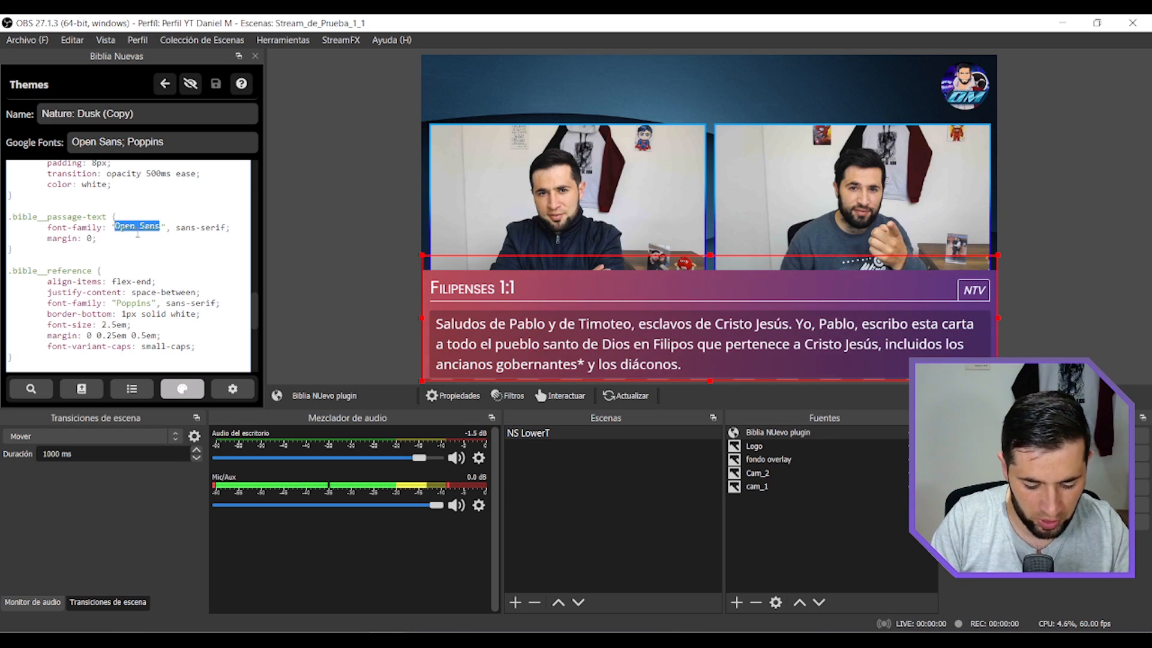
{"action": "type", "text": "Bangers"}
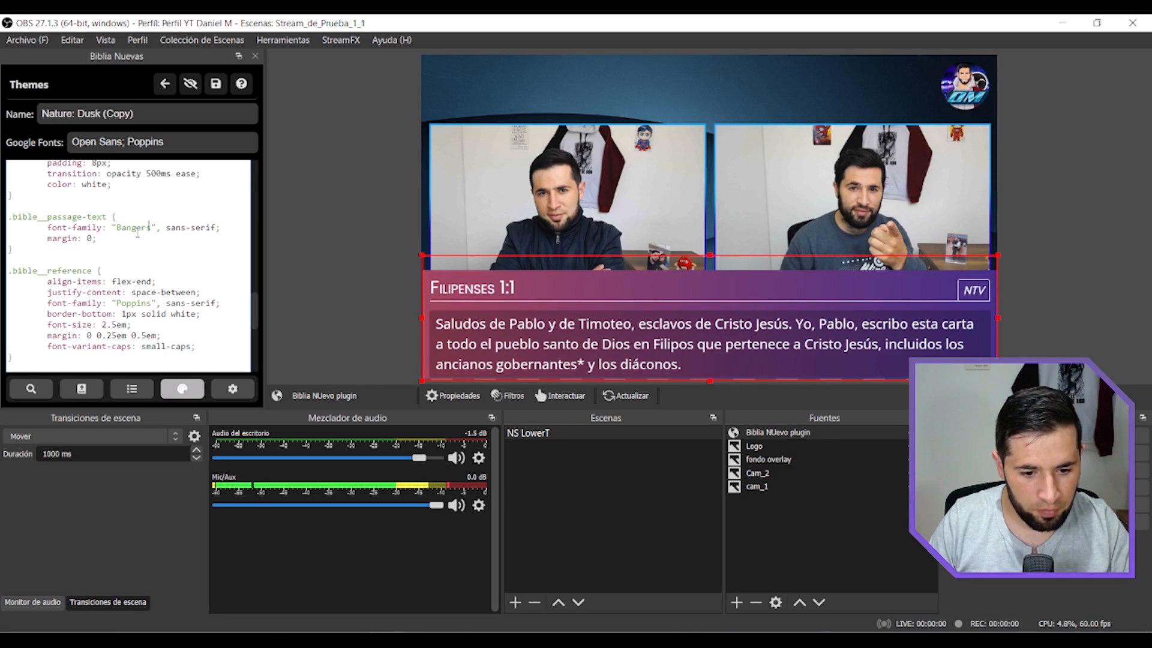
{"action": "left_click", "coordinate": [217, 84]}
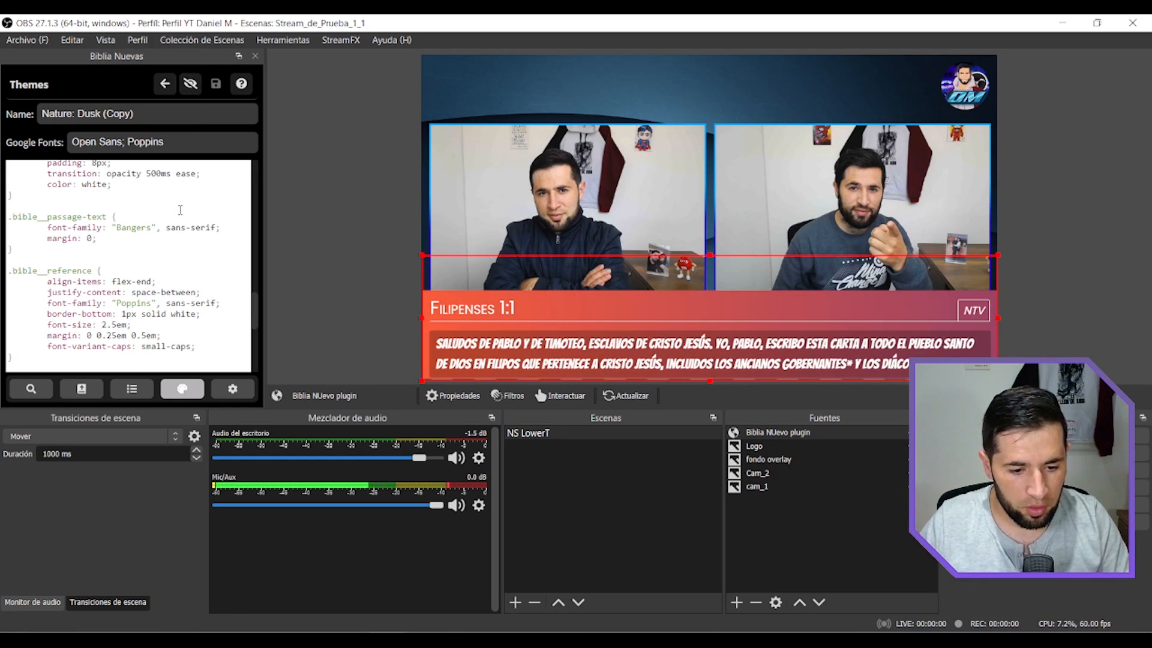
Restore the passage-text font family to Open Sans and save the theme.
{"action": "left_click", "coordinate": [156, 227]}
{"action": "key", "text": "BackSpace"}
{"action": "key", "text": "BackSpace"}
{"action": "key", "text": "BackSpace"}
{"action": "key", "text": "BackSpace"}
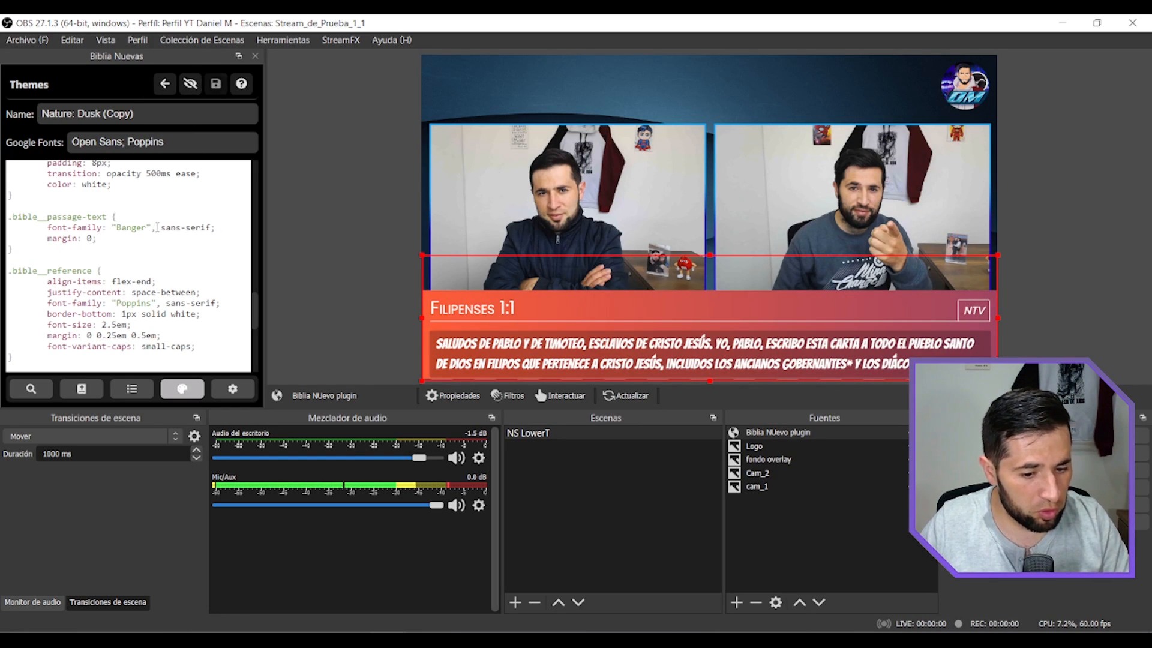
{"action": "key", "text": "ctrl+z"}
{"action": "key", "text": "ctrl+z"}
{"action": "key", "text": "ctrl+z"}
{"action": "key", "text": "ctrl+z"}
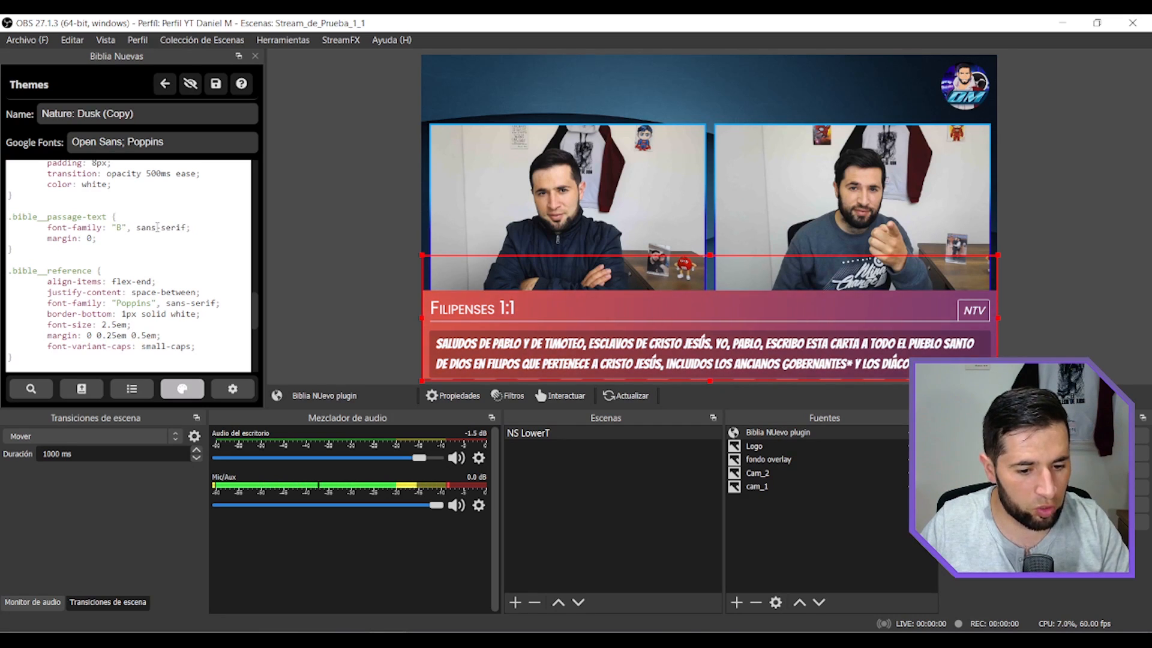
{"action": "left_click", "coordinate": [216, 84]}
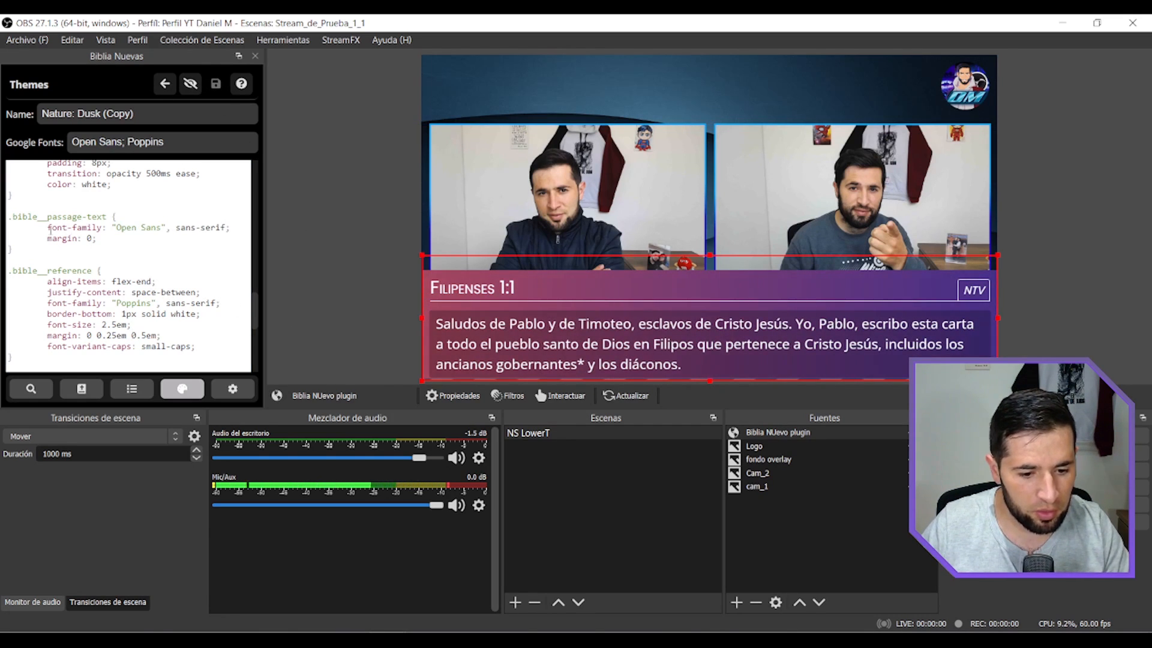
Examine the passage-text and reference rules in the CSS and look up the Montserrat font in the Windows font settings.
{"action": "left_click_drag", "start_coordinate": [8, 216], "coordinate": [114, 225]}
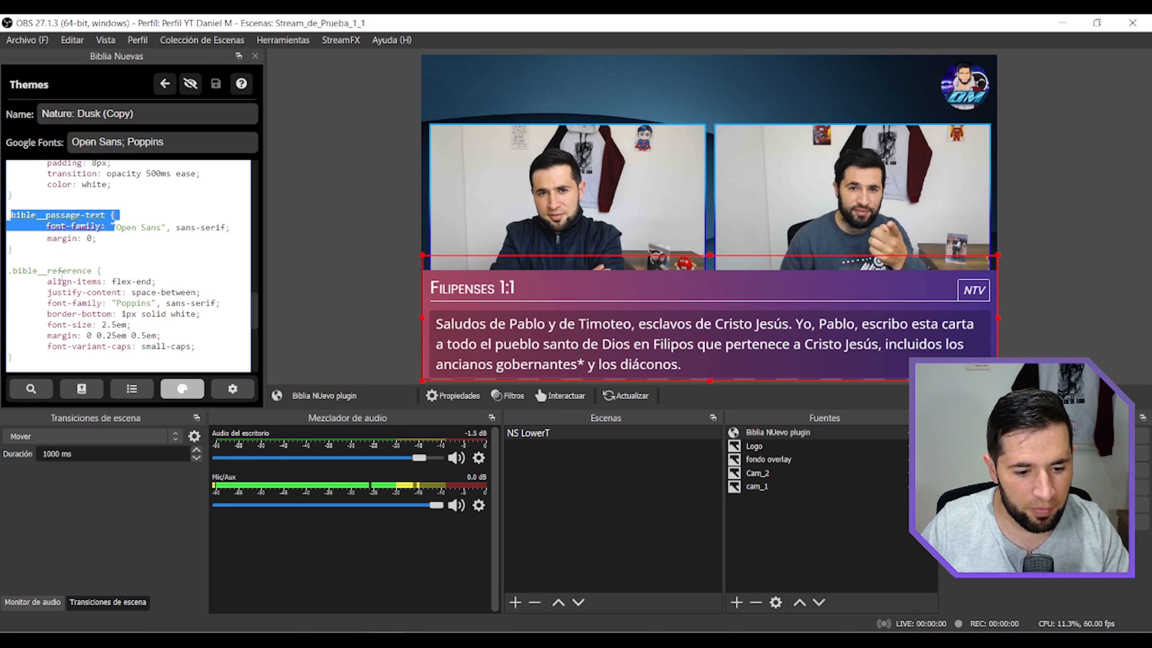
{"action": "left_click_drag", "start_coordinate": [13, 270], "coordinate": [138, 271]}
{"action": "scroll", "coordinate": [144, 270], "scroll_direction": "down", "scroll_amount": 2}
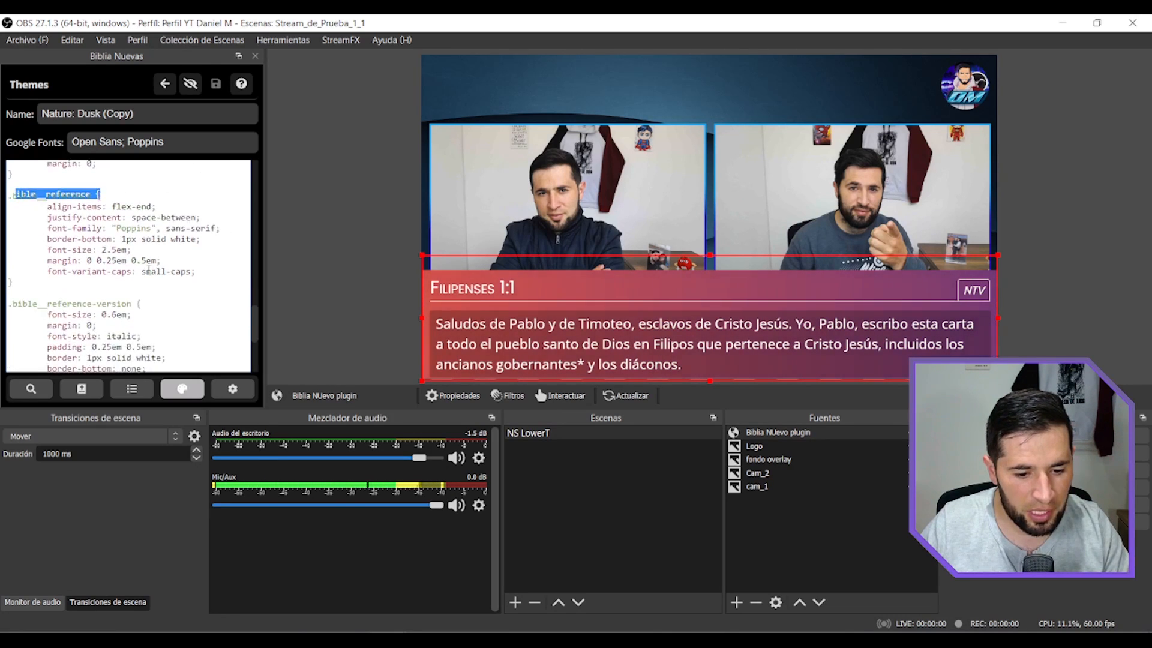
{"action": "double_click", "coordinate": [129, 228]}
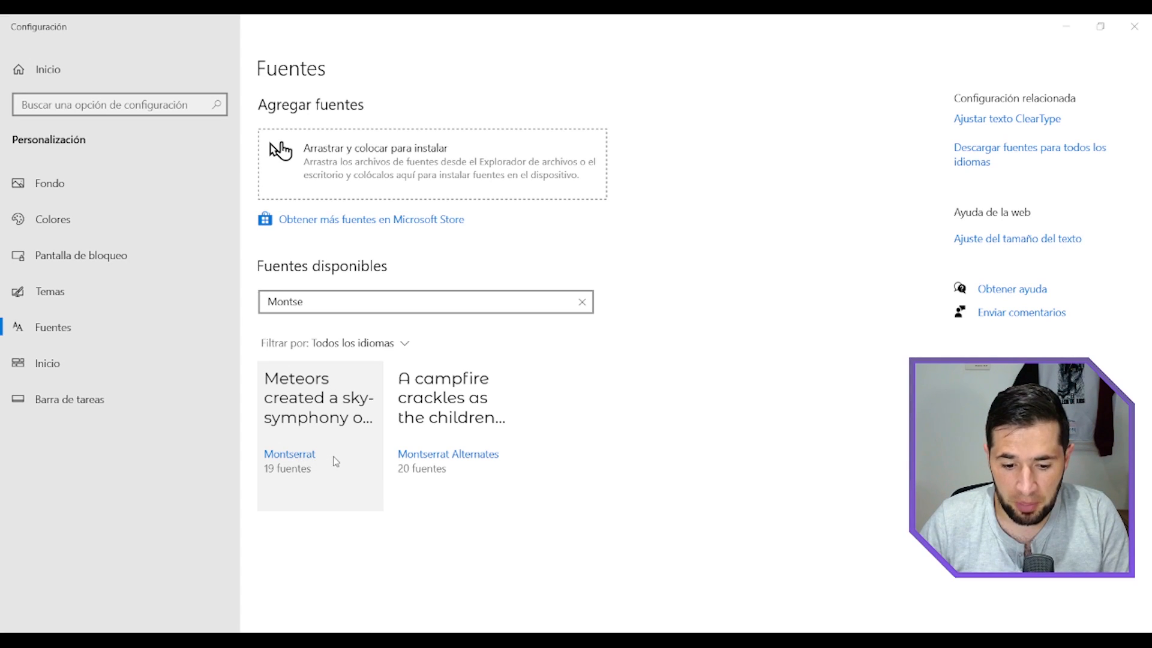
{"action": "left_click", "coordinate": [463, 589]}
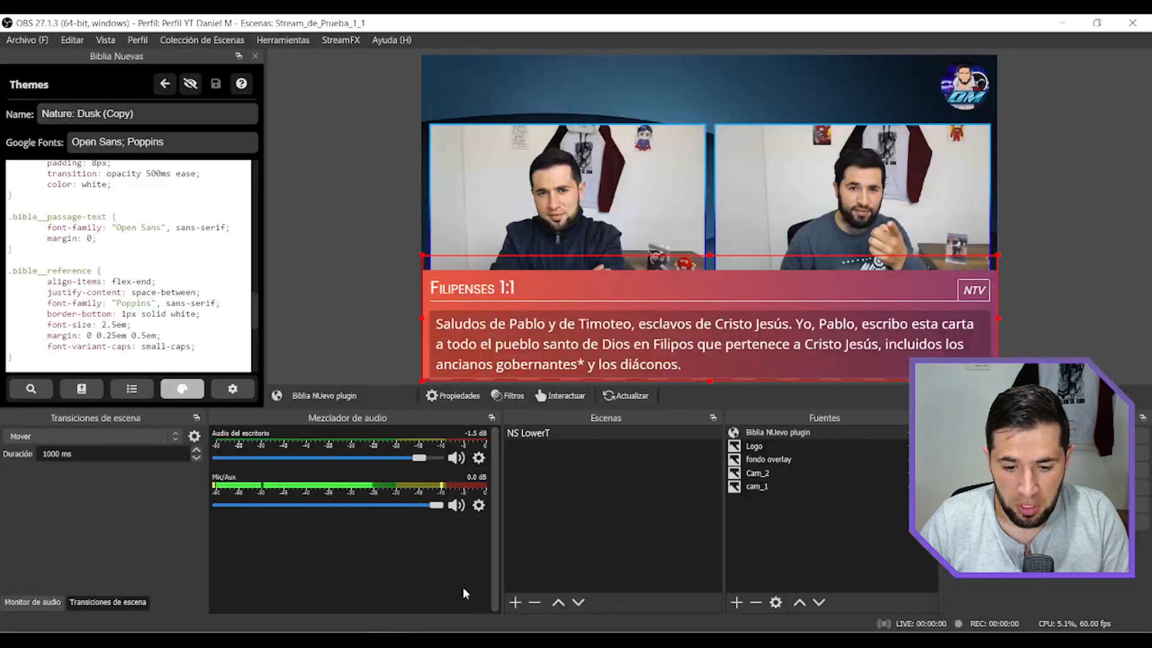
Set the font family of the Bible reference rule to Montserrat and save the theme.
{"action": "left_click", "coordinate": [153, 304]}
{"action": "key", "text": "BackSpace"}
{"action": "key", "text": "BackSpace"}
{"action": "key", "text": "BackSpace"}
{"action": "key", "text": "BackSpace"}
{"action": "key", "text": "BackSpace"}
{"action": "key", "text": "BackSpace"}
{"action": "key", "text": "BackSpace"}
{"action": "type", "text": "Mon"}
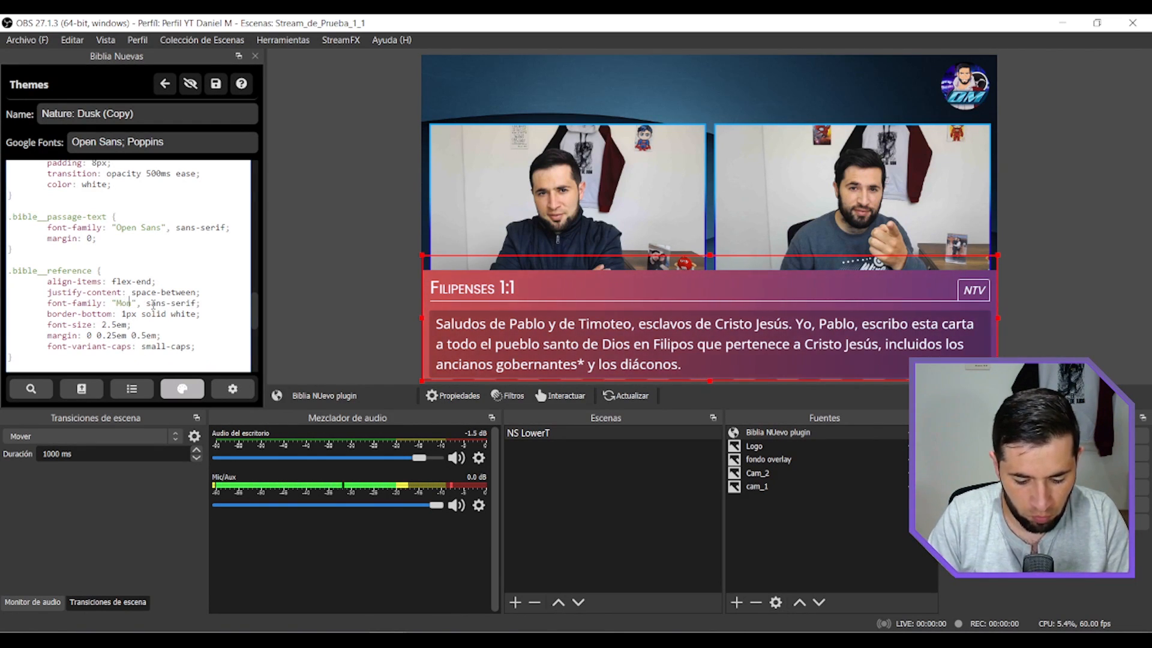
{"action": "type", "text": "tserrat"}
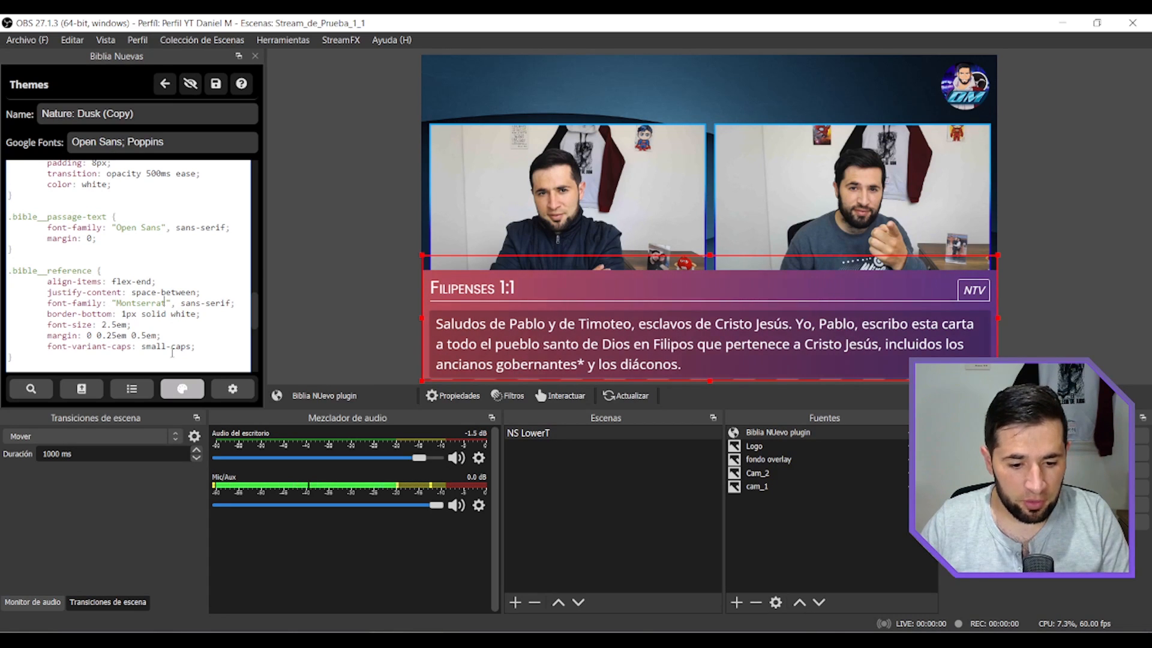
{"action": "left_click", "coordinate": [214, 85]}
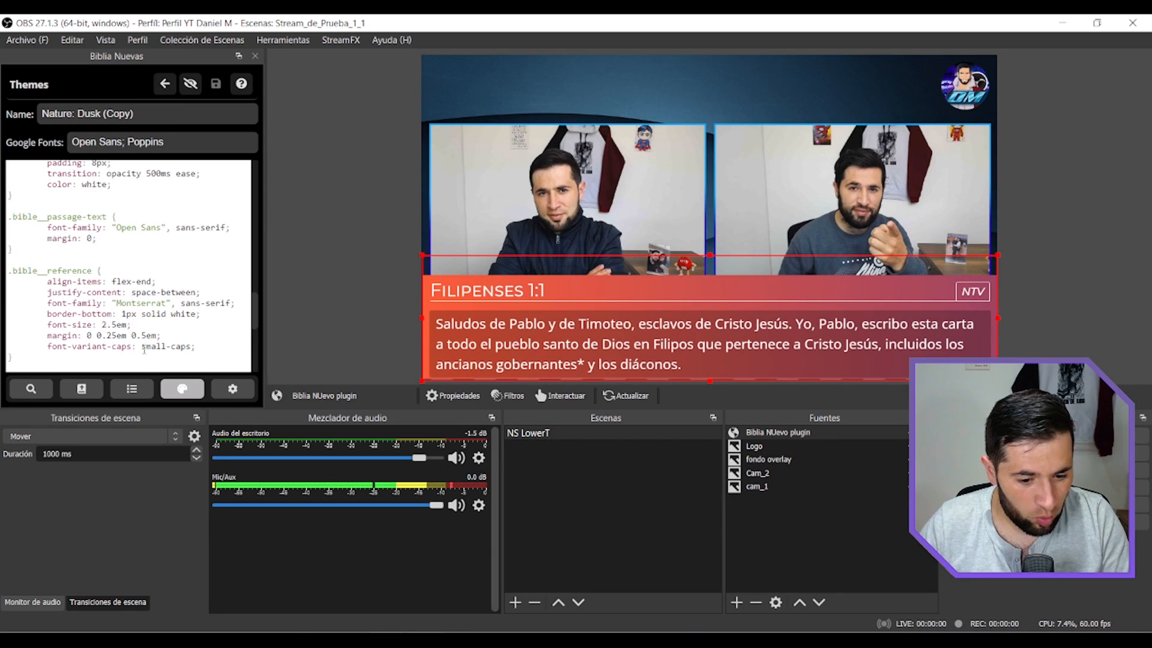
Try a font size of 2.4em for the Bible reference and save the theme.
{"action": "left_click", "coordinate": [115, 326]}
{"action": "key", "text": "BackSpace"}
{"action": "key", "text": "BackSpace"}
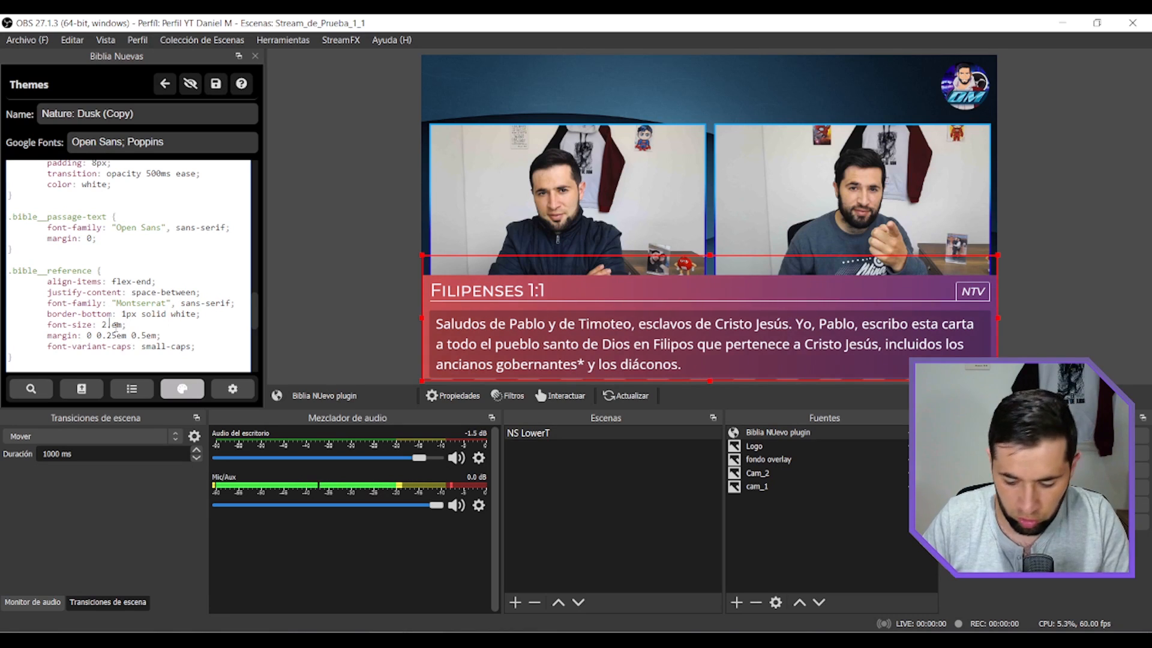
{"action": "left_click", "coordinate": [216, 84]}
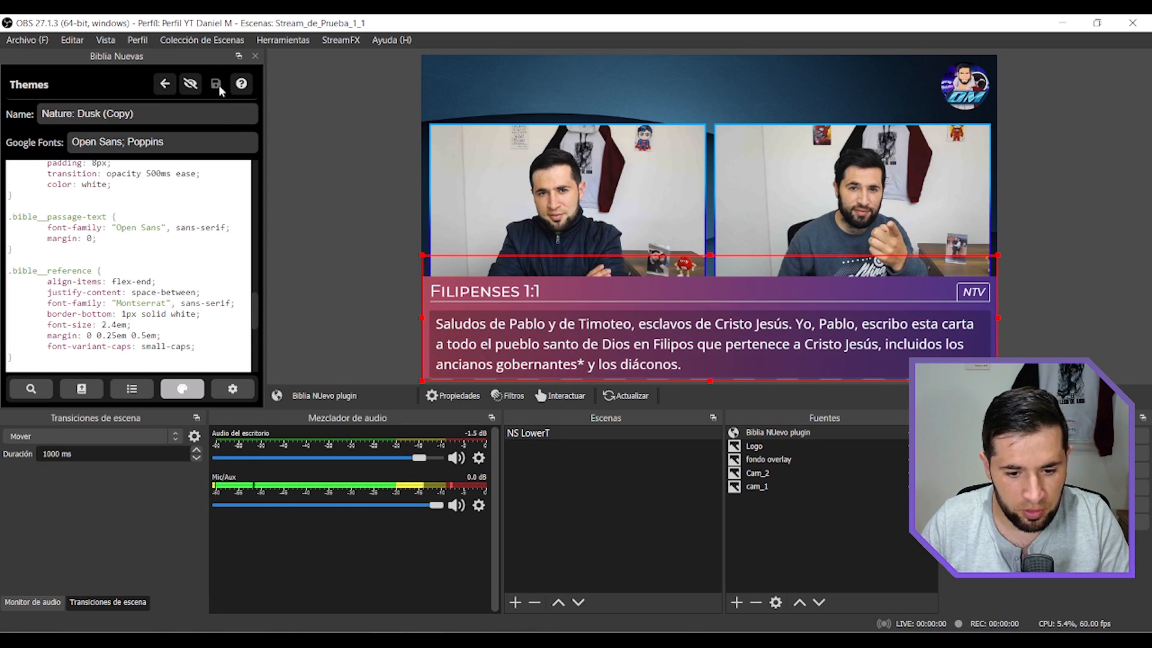
Set the Bible reference's font size to 2em and save the theme.
{"action": "left_click", "coordinate": [118, 325]}
{"action": "key", "text": "BackSpace"}
{"action": "key", "text": "BackSpace"}
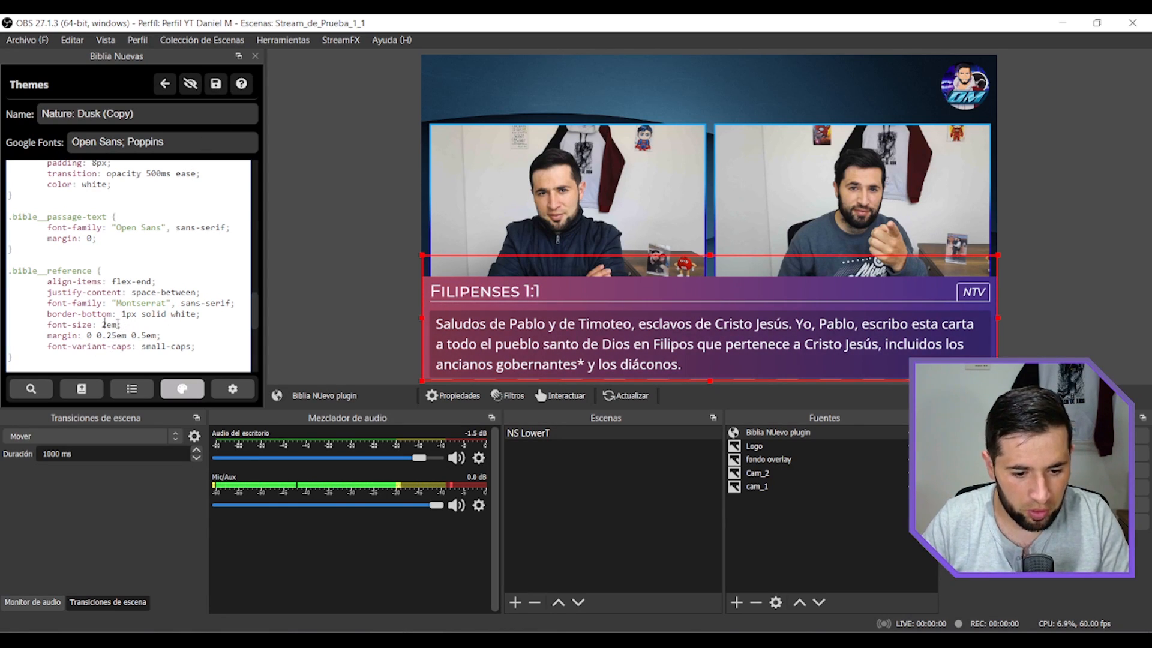
{"action": "left_click", "coordinate": [216, 87]}
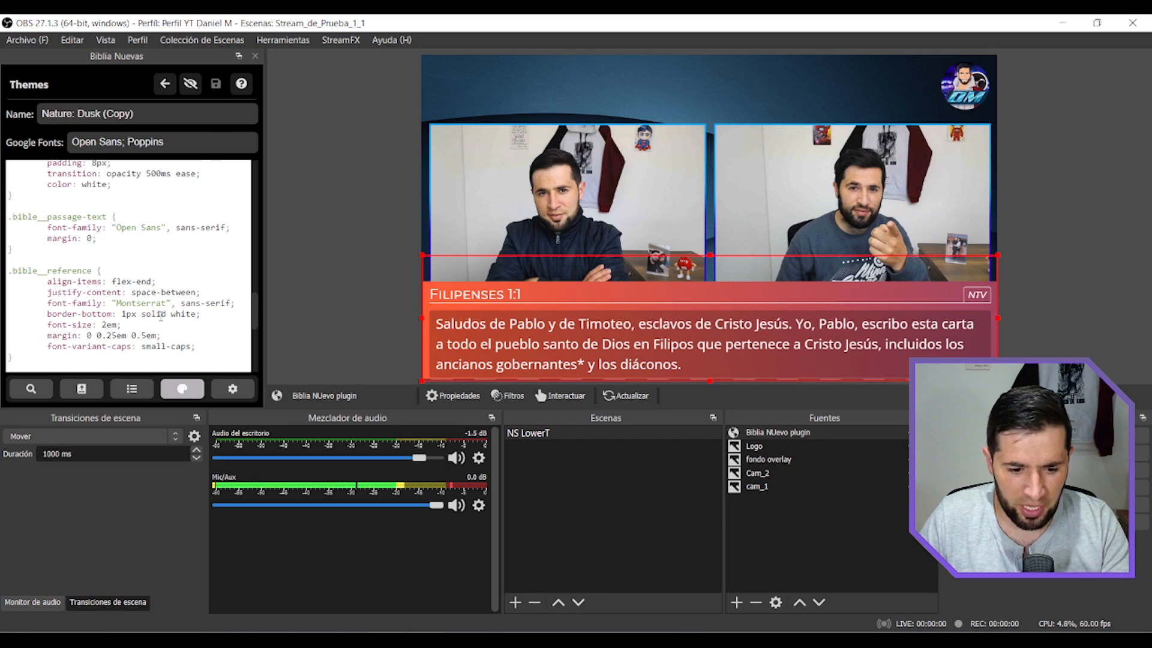
Examine the first and second background color variables in the theme's .bible rule and return to the list of themes.
{"action": "scroll", "coordinate": [162, 315], "scroll_direction": "up", "scroll_amount": 5}
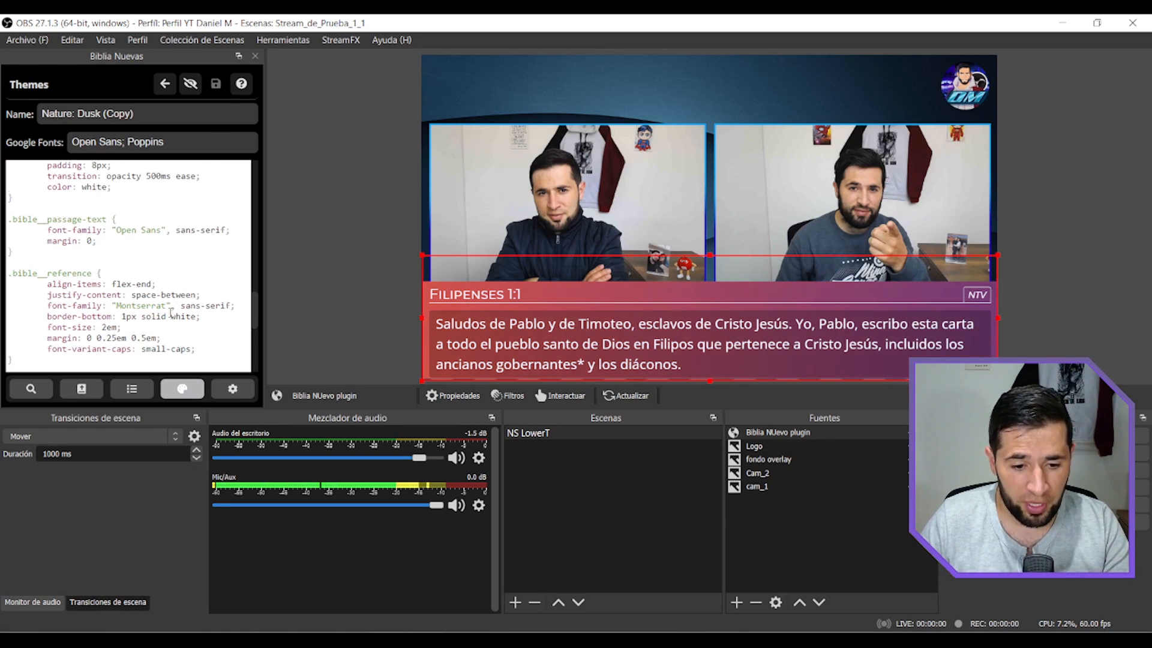
{"action": "scroll", "coordinate": [170, 313], "scroll_direction": "down", "scroll_amount": 1}
{"action": "left_click_drag", "start_coordinate": [217, 293], "coordinate": [47, 277]}
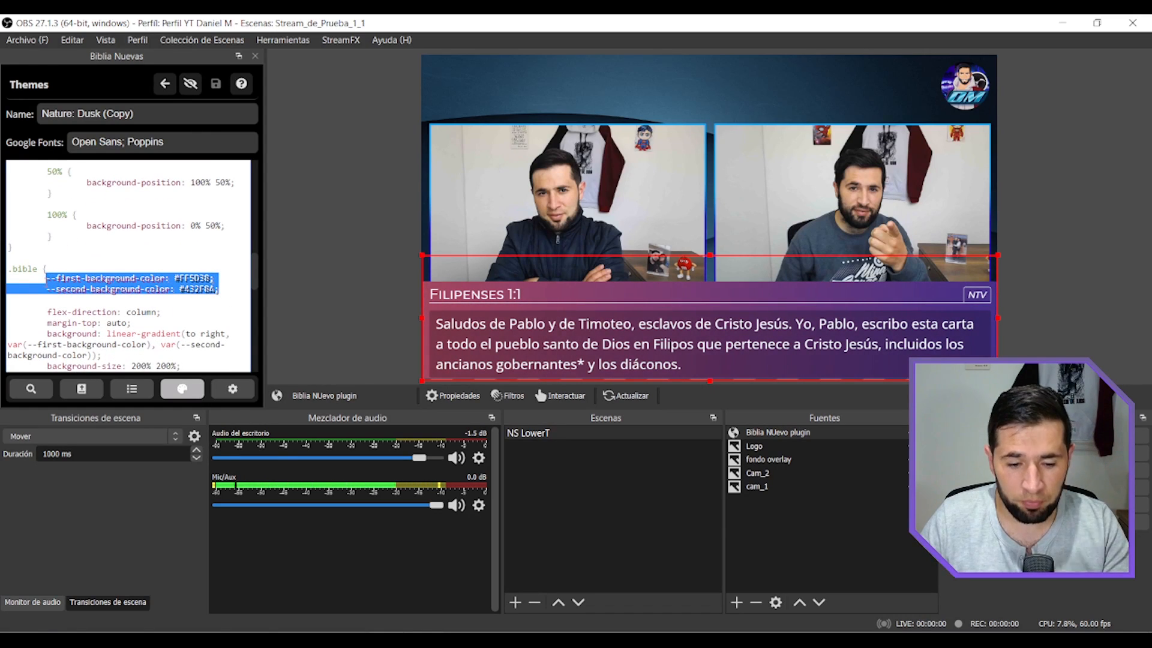
{"action": "left_click", "coordinate": [129, 289]}
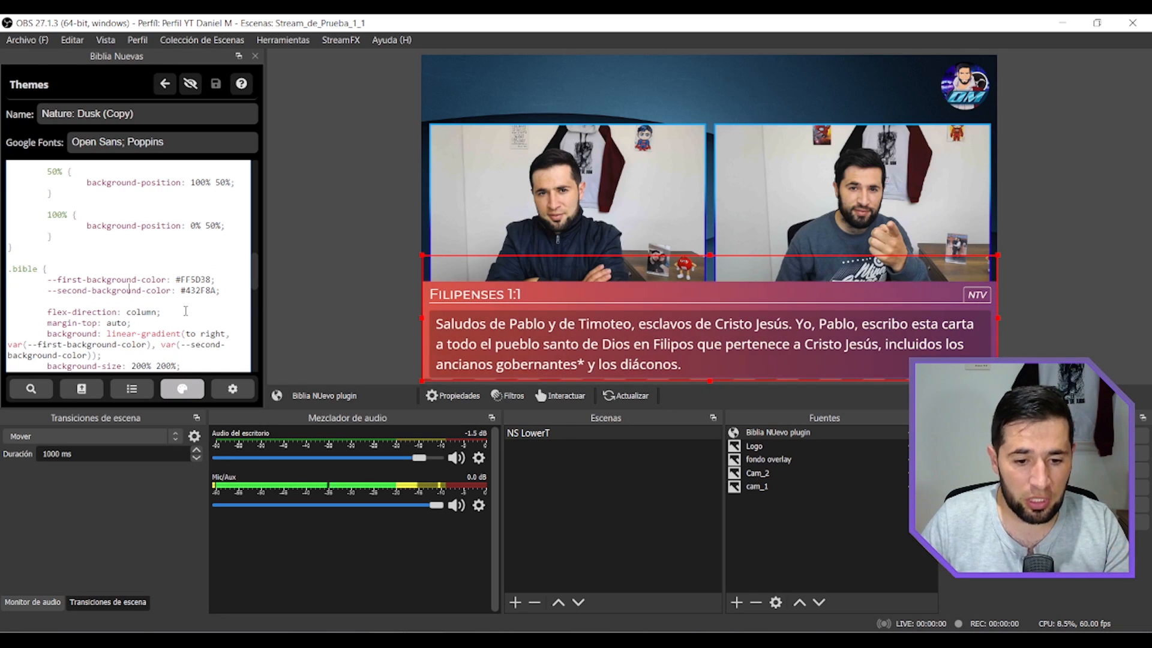
{"action": "left_click", "coordinate": [164, 84]}
{"action": "left_click_drag", "start_coordinate": [254, 149], "coordinate": [247, 365]}
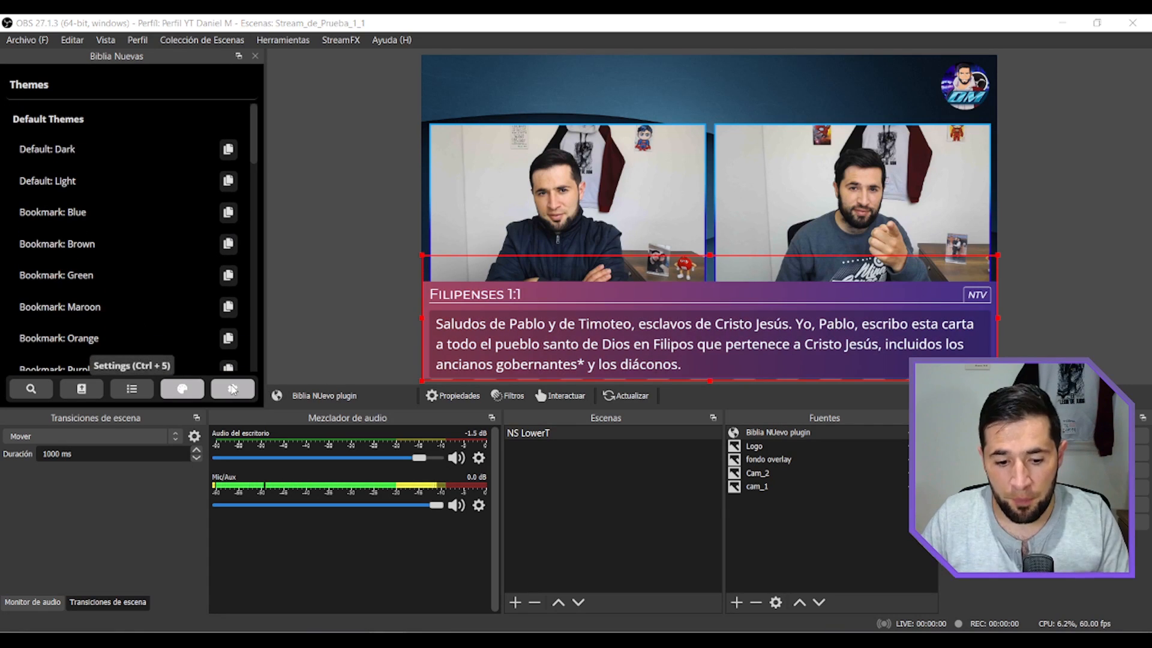
Open the Bible plugin's settings and raise the Font Scale to 1,5.
{"action": "left_click", "coordinate": [234, 390]}
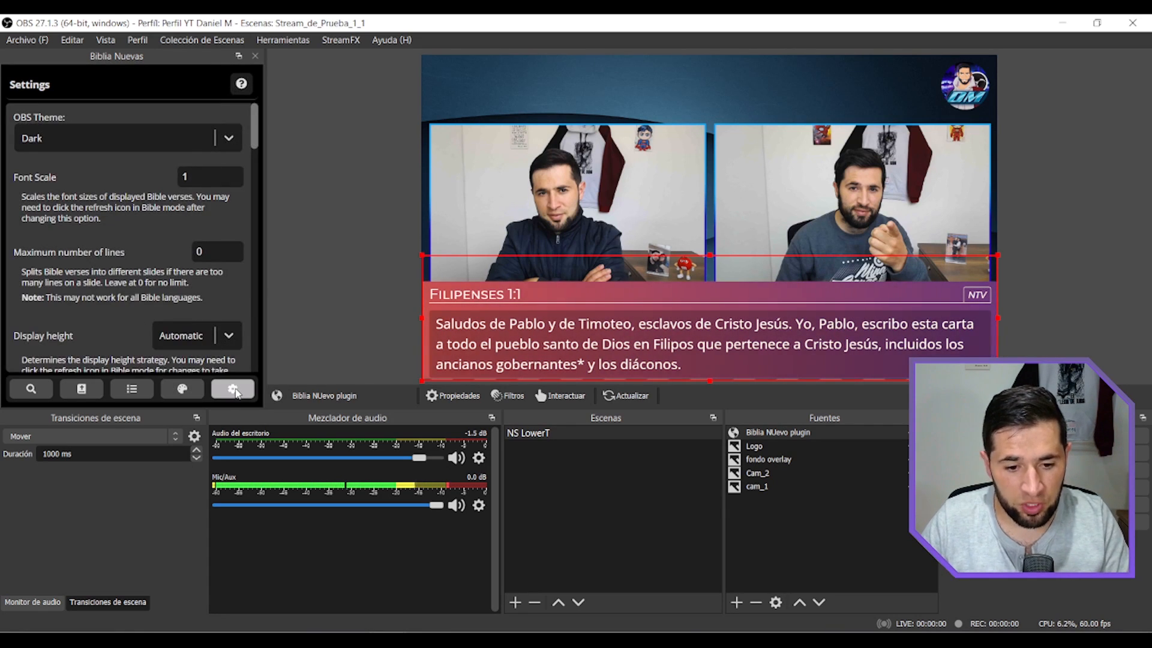
{"action": "double_click", "coordinate": [217, 178]}
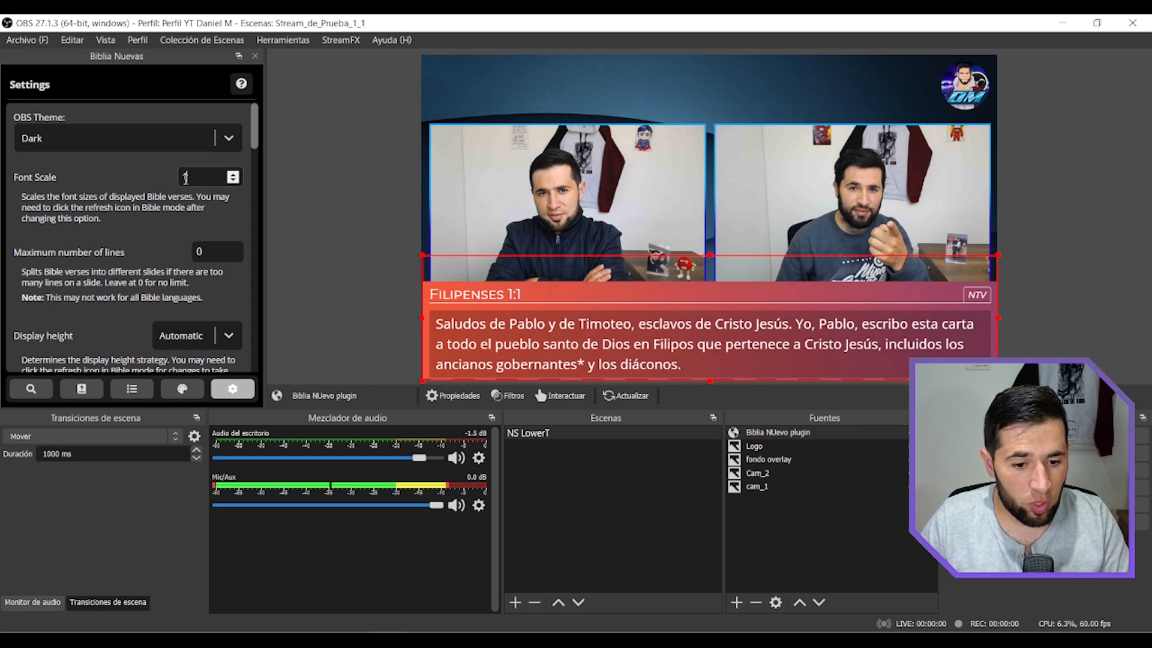
{"action": "left_click", "coordinate": [233, 175]}
{"action": "left_click", "coordinate": [233, 174]}
{"action": "left_click", "coordinate": [233, 175]}
{"action": "left_click", "coordinate": [232, 175]}
{"action": "left_click", "coordinate": [233, 175]}
{"action": "left_click", "coordinate": [232, 175]}
{"action": "left_click", "coordinate": [233, 175]}
{"action": "left_click", "coordinate": [233, 174]}
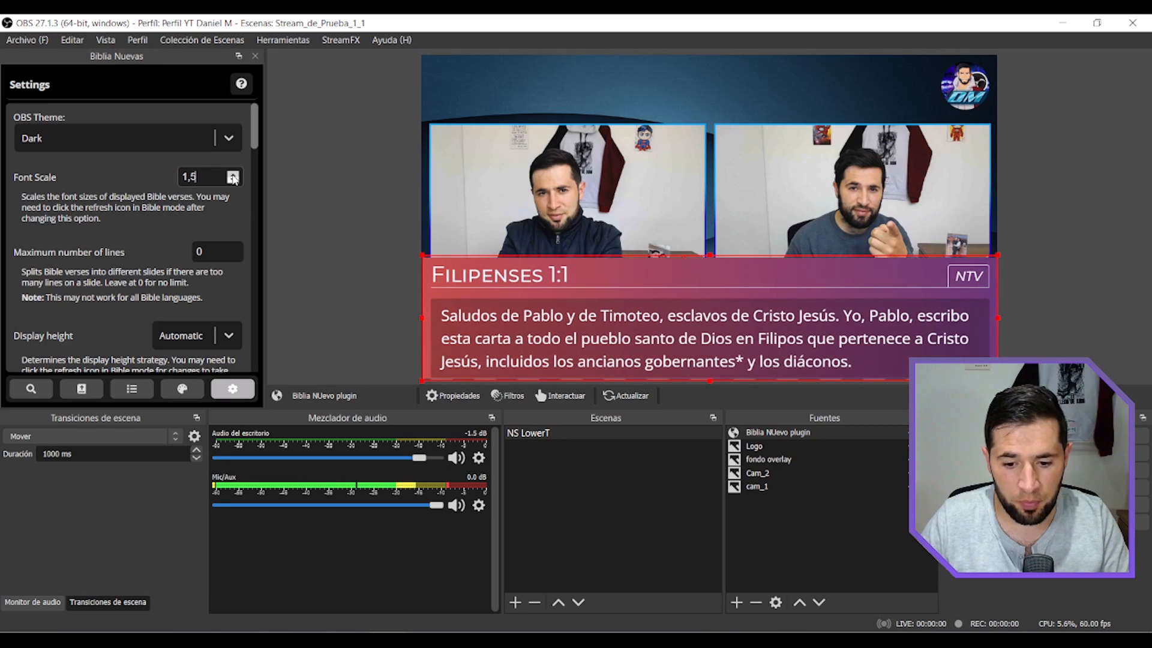
{"action": "left_click", "coordinate": [233, 174]}
{"action": "left_click", "coordinate": [233, 175]}
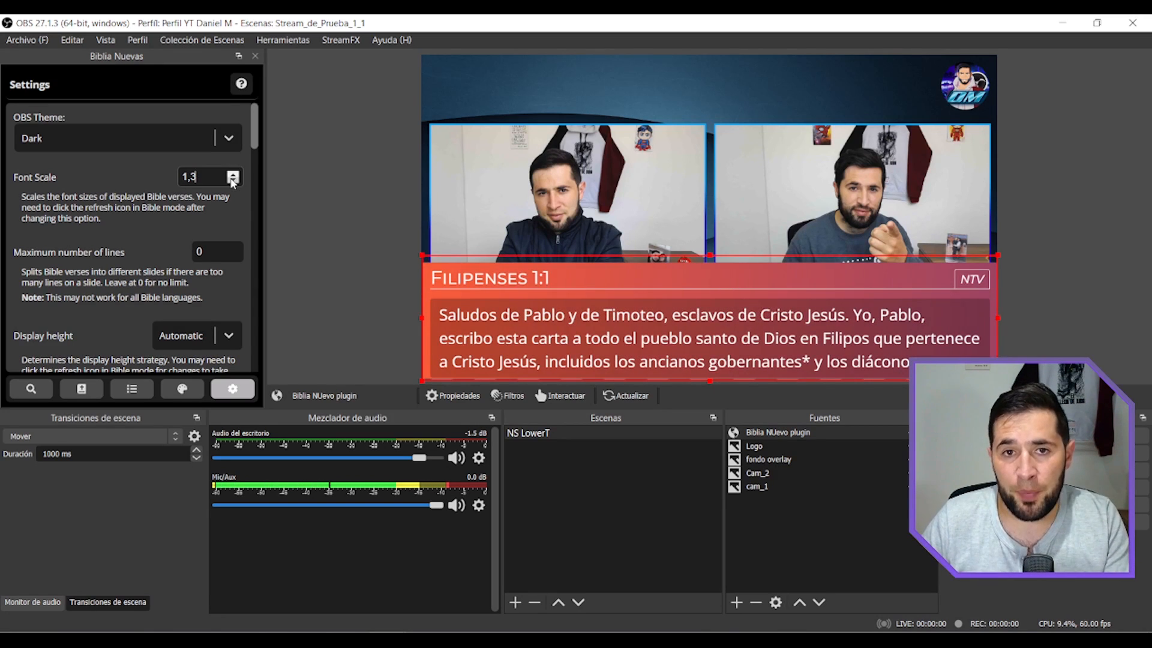
Reduce the Font Scale to 0,8 and move the Bible source slightly upward in the preview.
{"action": "double_click", "coordinate": [233, 180]}
{"action": "left_click", "coordinate": [232, 180]}
{"action": "double_click", "coordinate": [233, 180]}
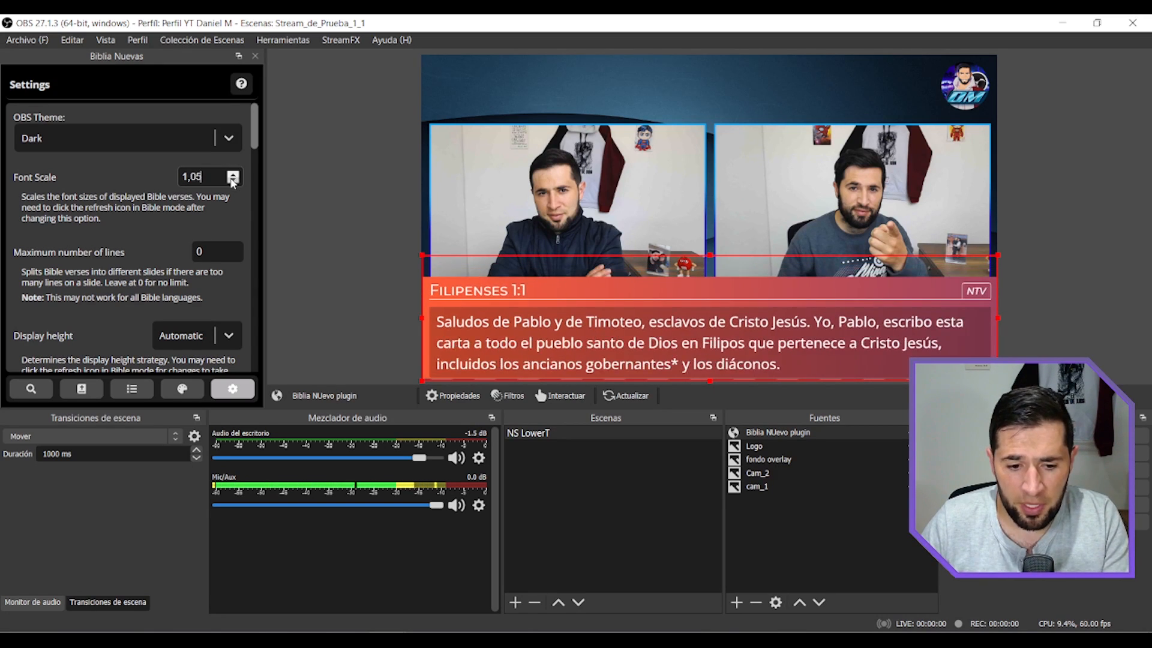
{"action": "double_click", "coordinate": [233, 180]}
{"action": "left_click", "coordinate": [233, 180]}
{"action": "left_click", "coordinate": [233, 180]}
{"action": "left_click", "coordinate": [232, 179]}
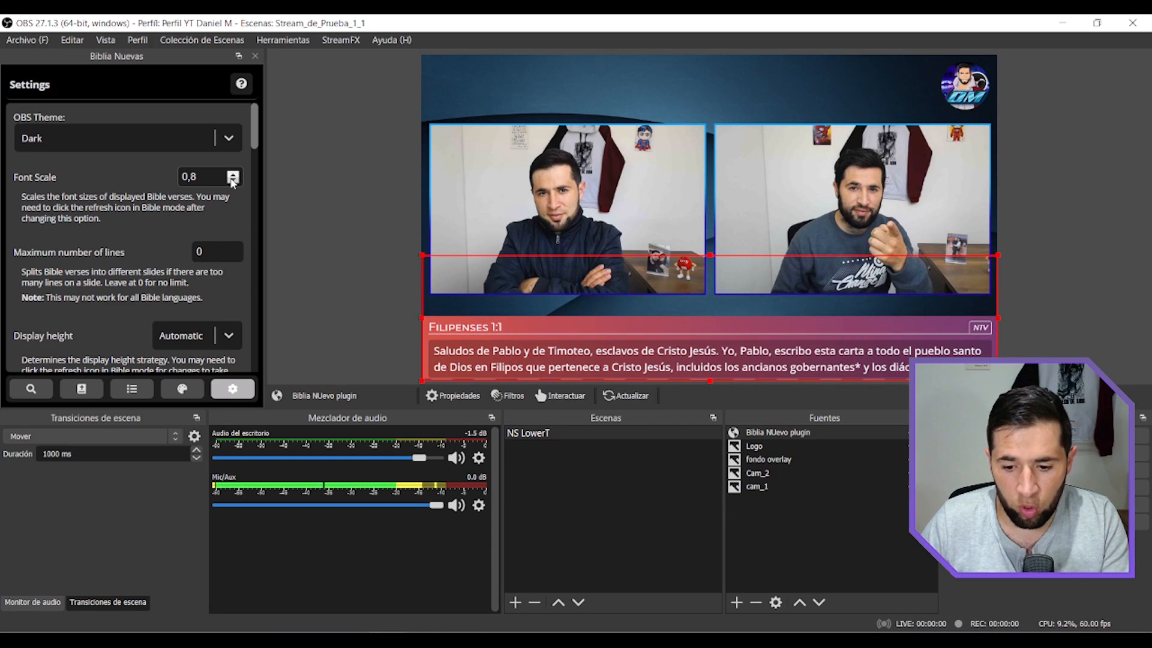
{"action": "left_click_drag", "start_coordinate": [567, 325], "coordinate": [567, 322]}
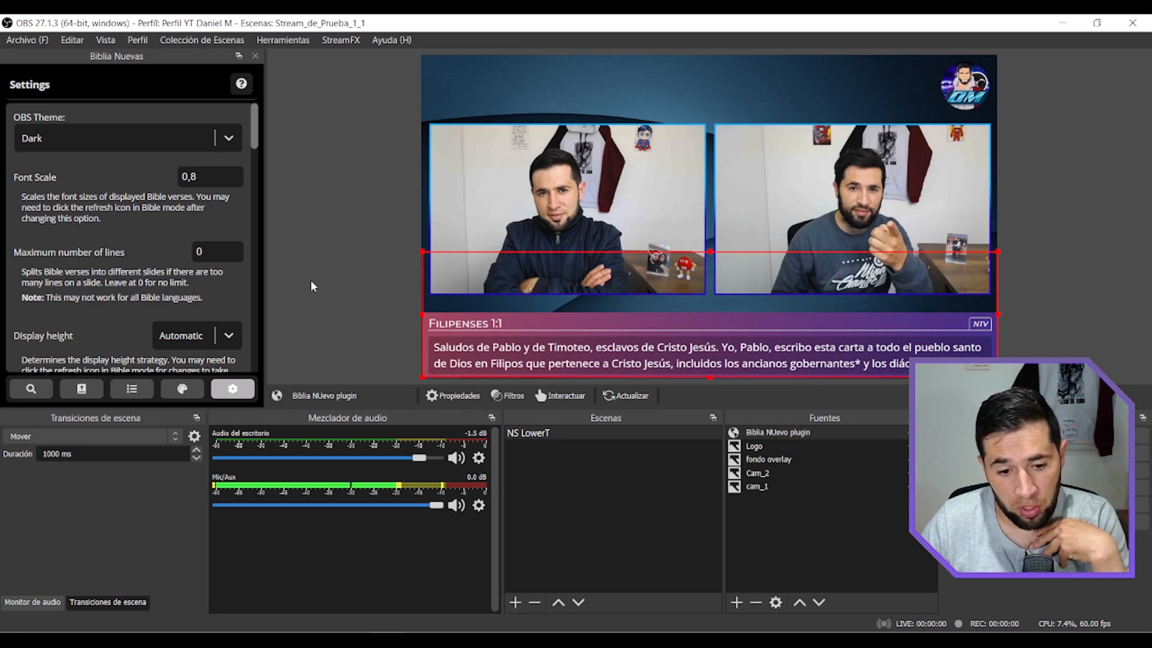
Set the maximum number of lines per Bible verse slide to 7.
{"action": "double_click", "coordinate": [192, 253]}
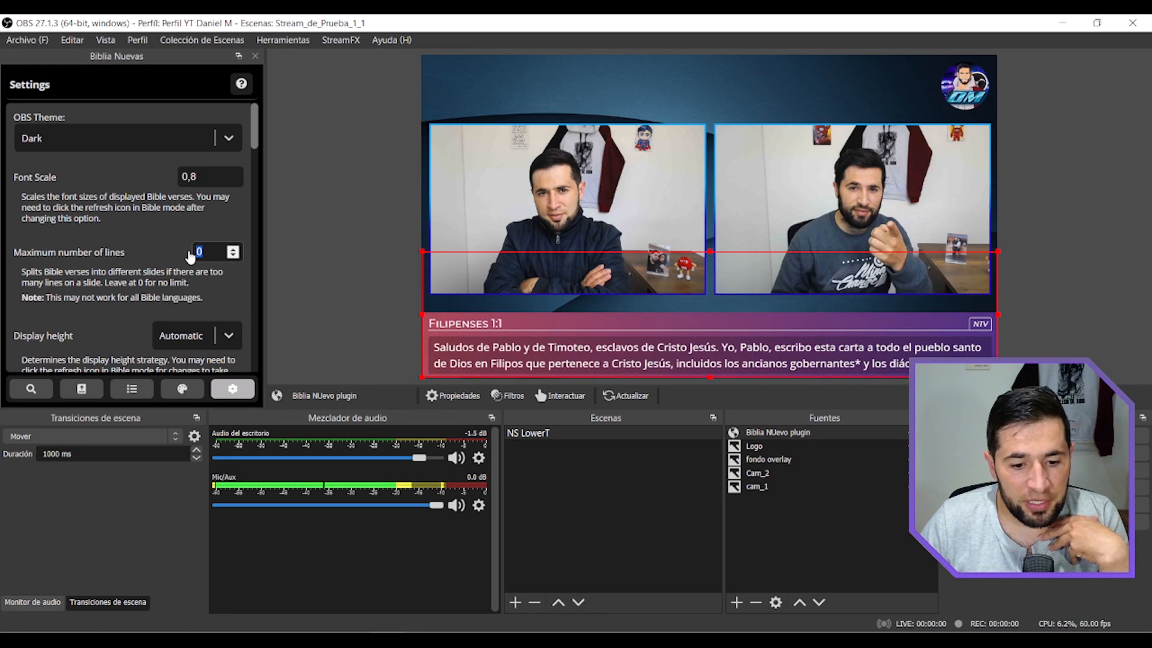
{"action": "left_click", "coordinate": [238, 249]}
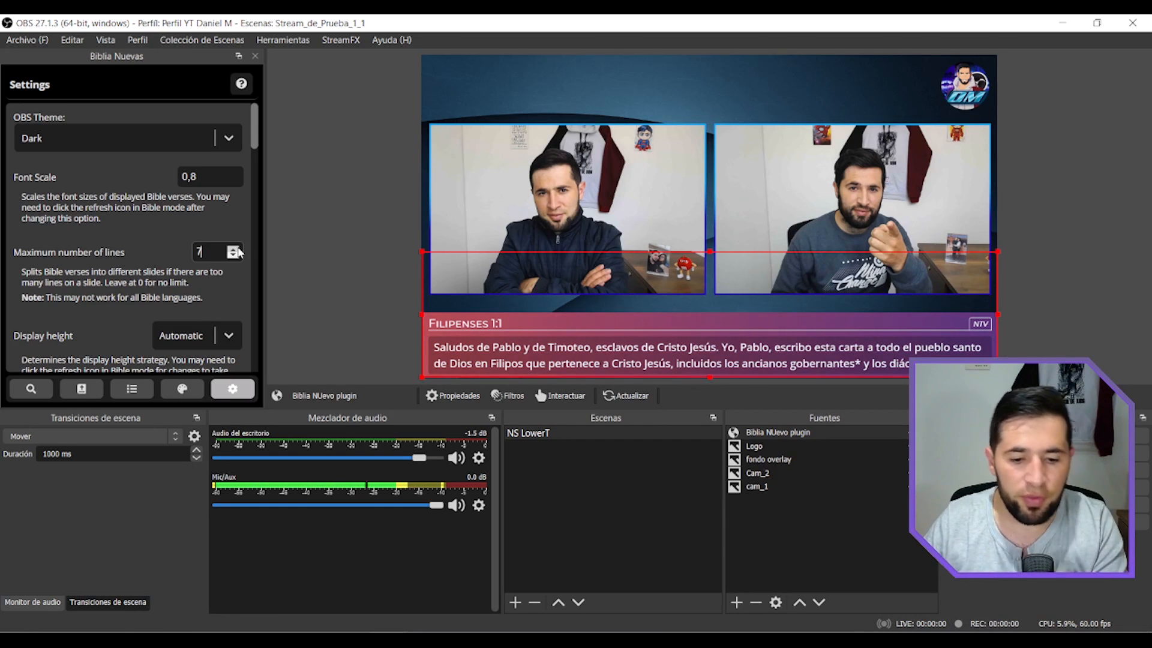
Raise the maximum number of lines per slide to 10 and return it to 0 for no limit.
{"action": "double_click", "coordinate": [238, 249]}
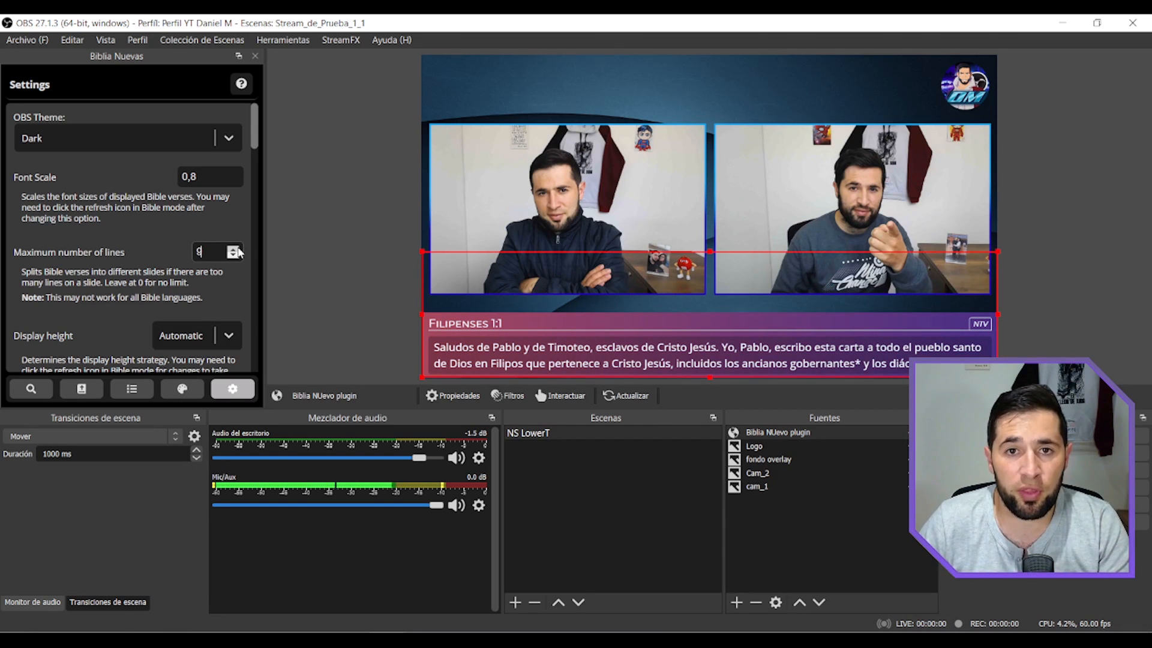
{"action": "left_click", "coordinate": [239, 251]}
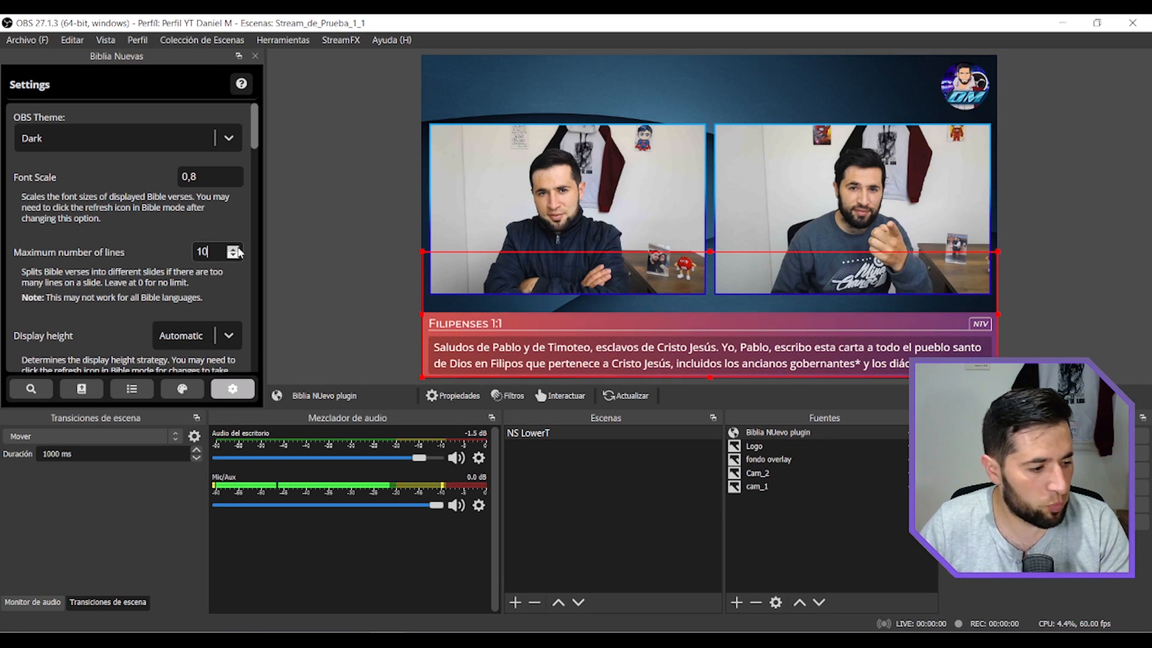
{"action": "double_click", "coordinate": [238, 252]}
{"action": "triple_click", "coordinate": [237, 254]}
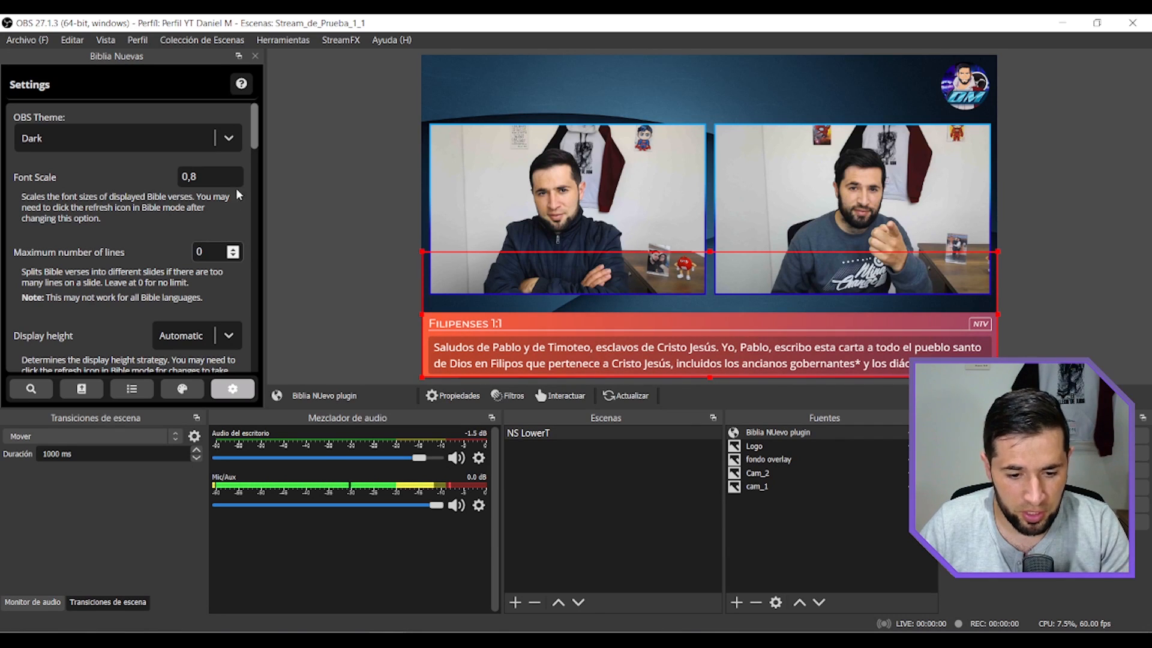
Set the display height to Standard and refresh the Filipenses 1:1-30 (NTV) passage to apply it.
{"action": "left_click_drag", "start_coordinate": [255, 145], "coordinate": [255, 164]}
{"action": "left_click", "coordinate": [229, 215]}
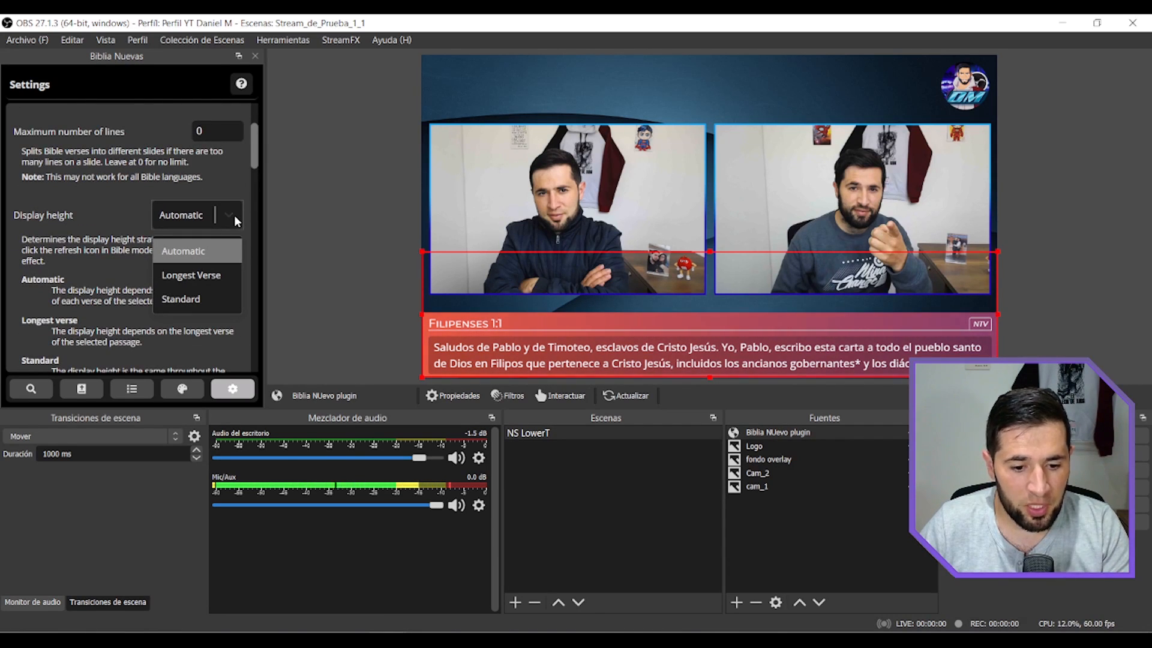
{"action": "left_click", "coordinate": [210, 248]}
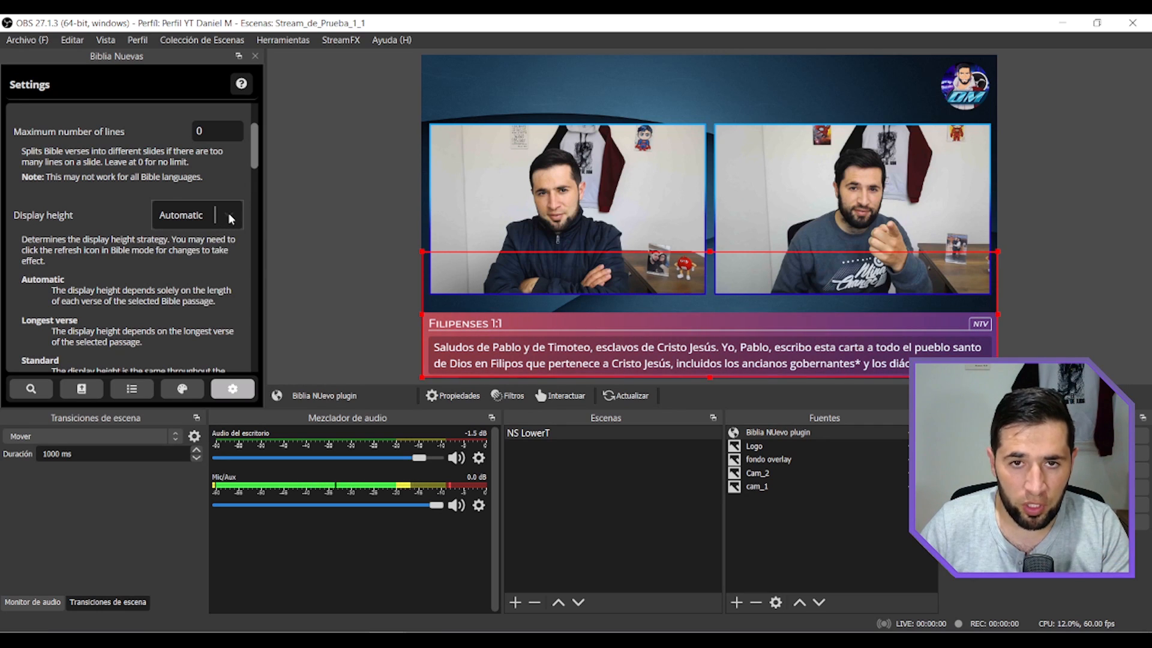
{"action": "left_click", "coordinate": [228, 213]}
{"action": "left_click", "coordinate": [183, 303]}
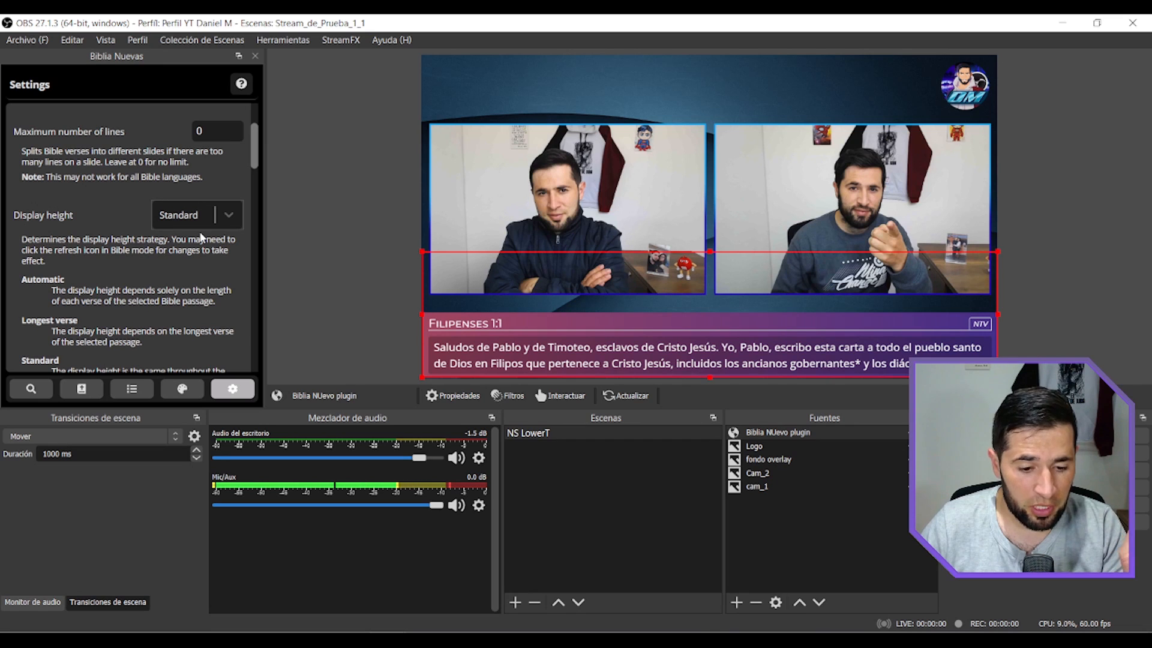
{"action": "left_click", "coordinate": [81, 389]}
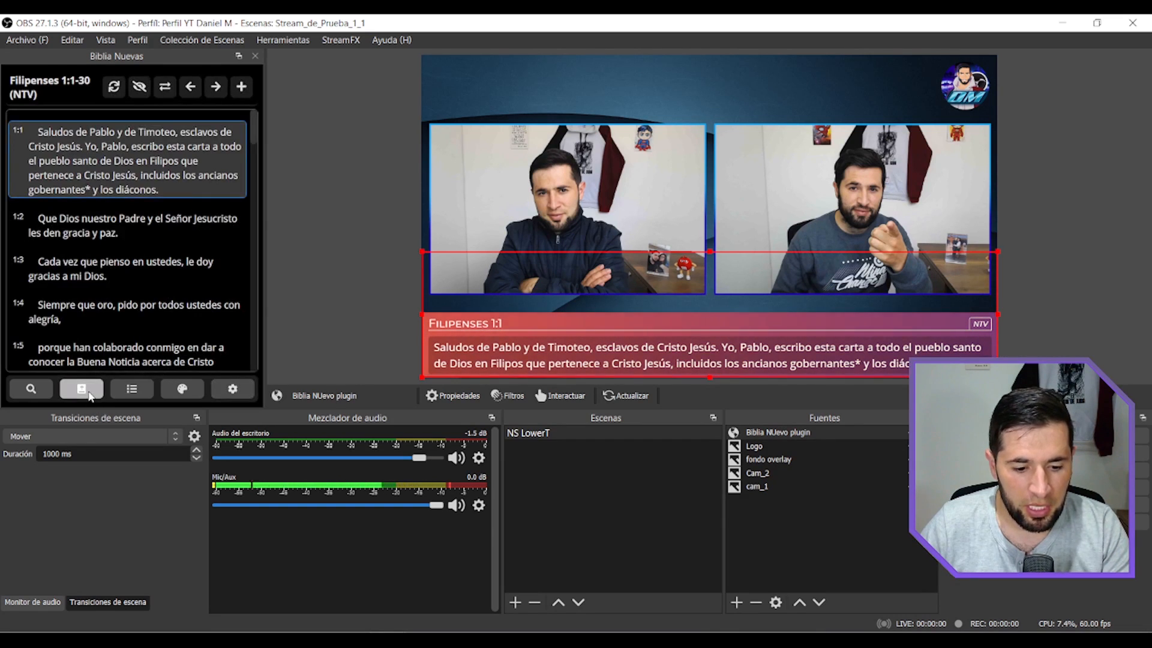
{"action": "left_click", "coordinate": [115, 89]}
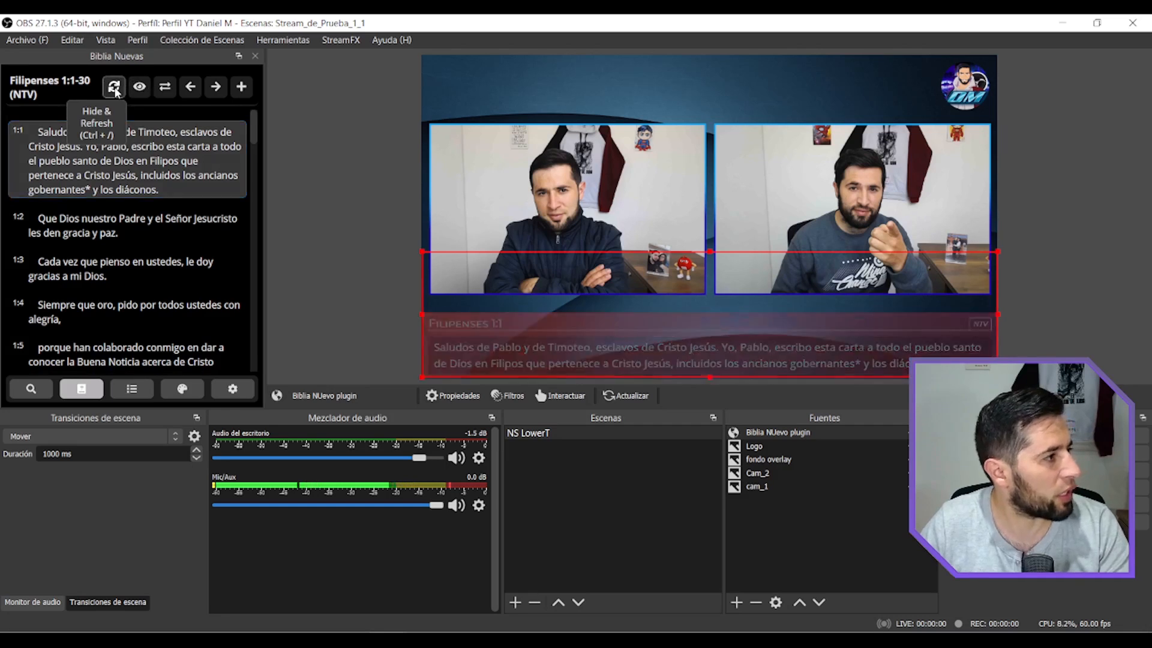
Display the Filipenses verses one after another from 1:1 to 1:10 and step back to the first verses.
{"action": "left_click", "coordinate": [130, 168]}
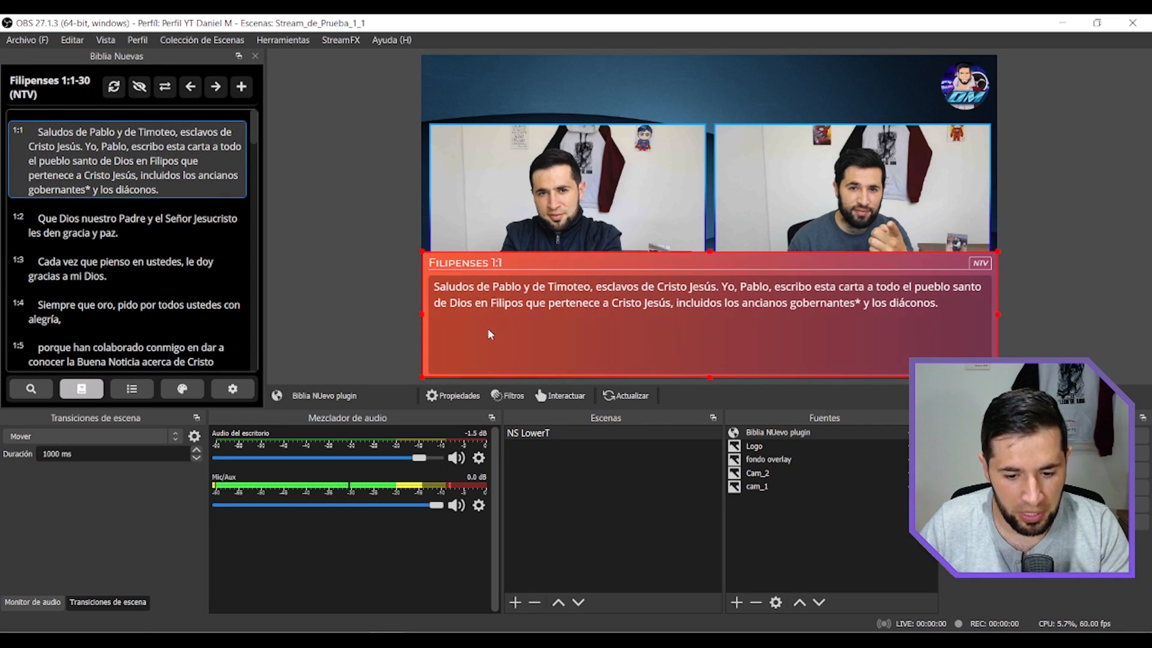
{"action": "left_click", "coordinate": [94, 240]}
{"action": "left_click", "coordinate": [102, 269]}
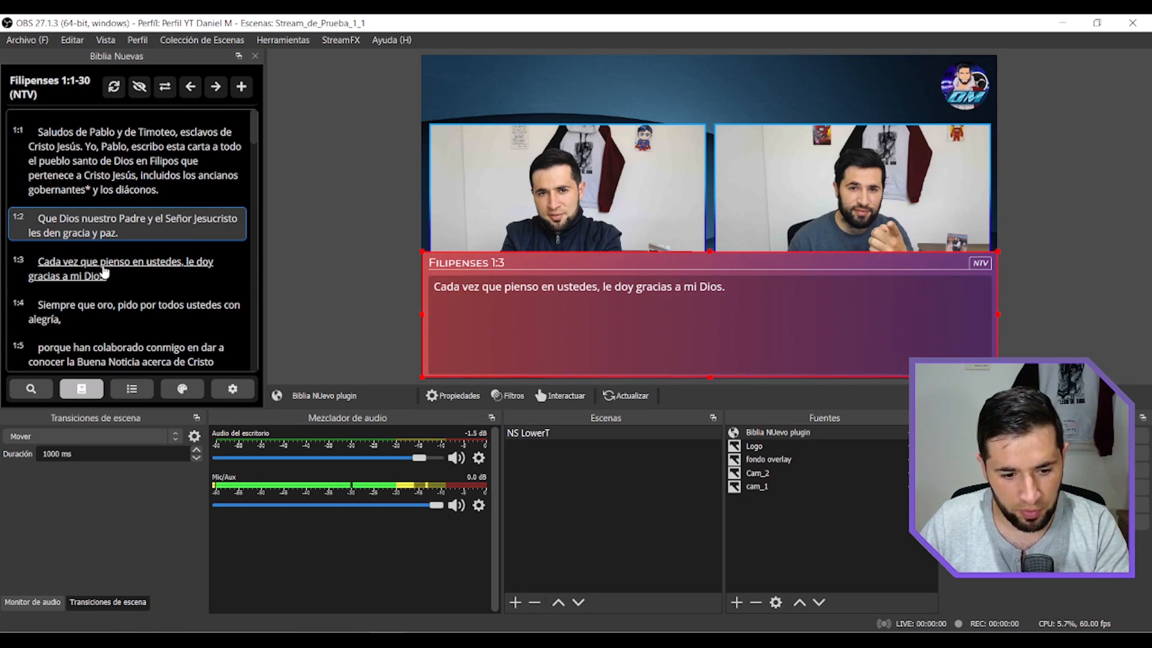
{"action": "key", "text": "Down"}
{"action": "key", "text": "Down"}
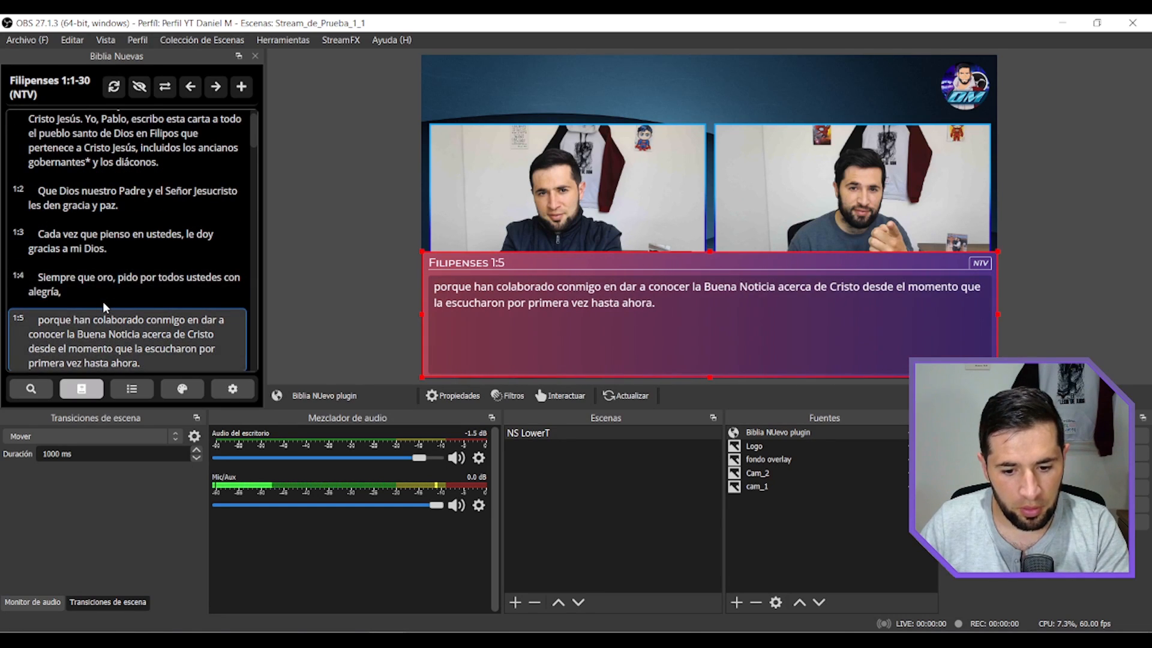
{"action": "key", "text": "Down"}
{"action": "key", "text": "Down"}
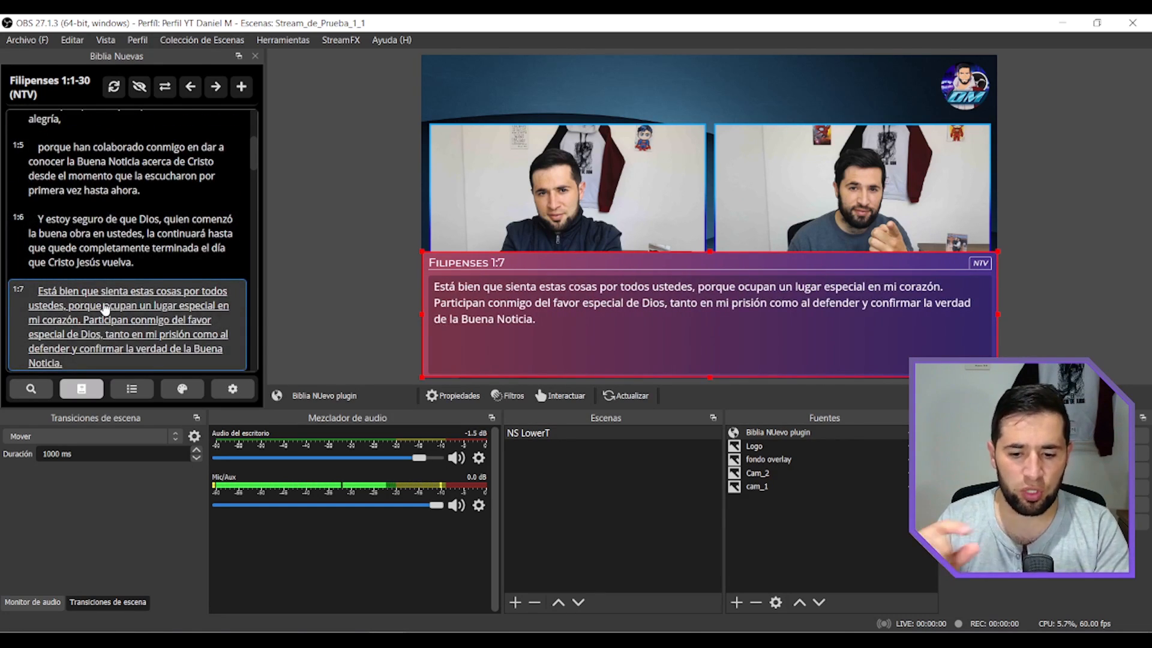
{"action": "key", "text": "Down"}
{"action": "key", "text": "Down"}
{"action": "key", "text": "Down"}
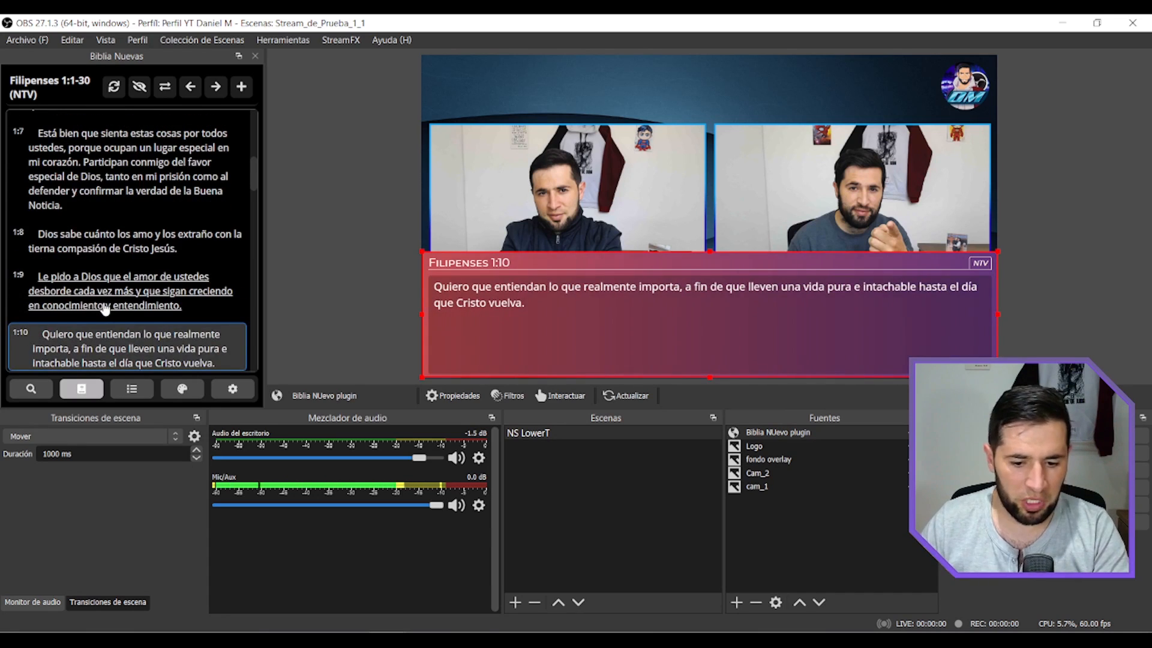
{"action": "key", "text": "Up"}
{"action": "key", "text": "Up"}
{"action": "key", "text": "Up"}
{"action": "key", "text": "Up"}
{"action": "key", "text": "Up"}
{"action": "key", "text": "Up"}
{"action": "key", "text": "Up"}
{"action": "key", "text": "Up"}
{"action": "key", "text": "Up"}
{"action": "key", "text": "Up"}
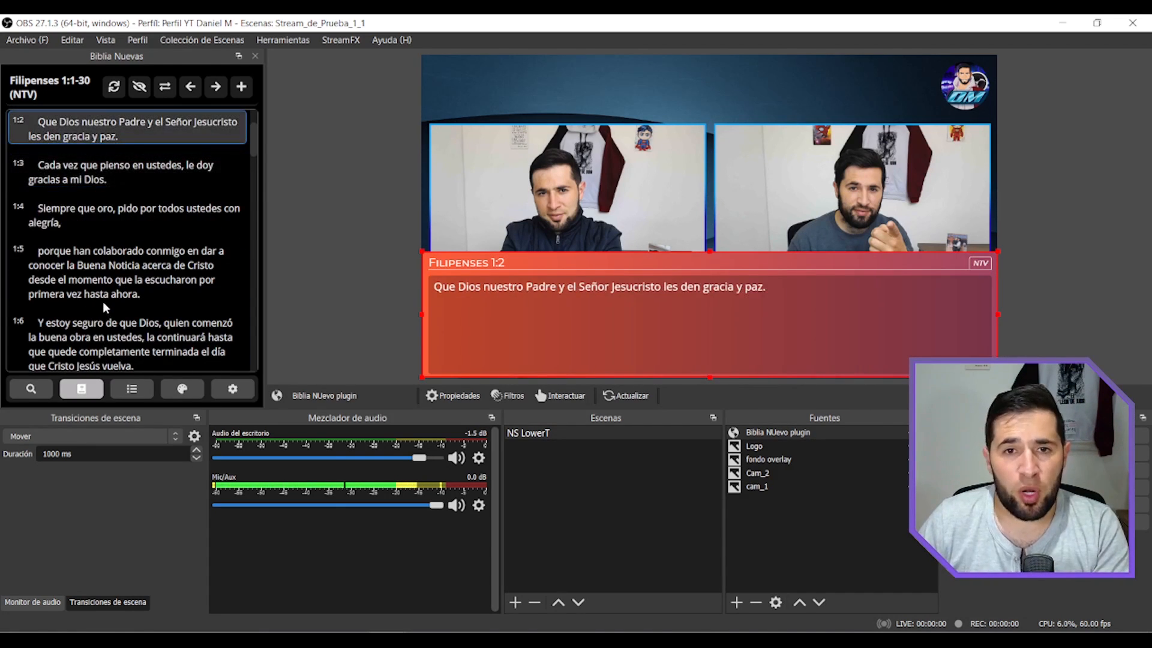
Set the display height back to Automatic and refresh the Filipenses 1:1-30 passage.
{"action": "left_click", "coordinate": [232, 389]}
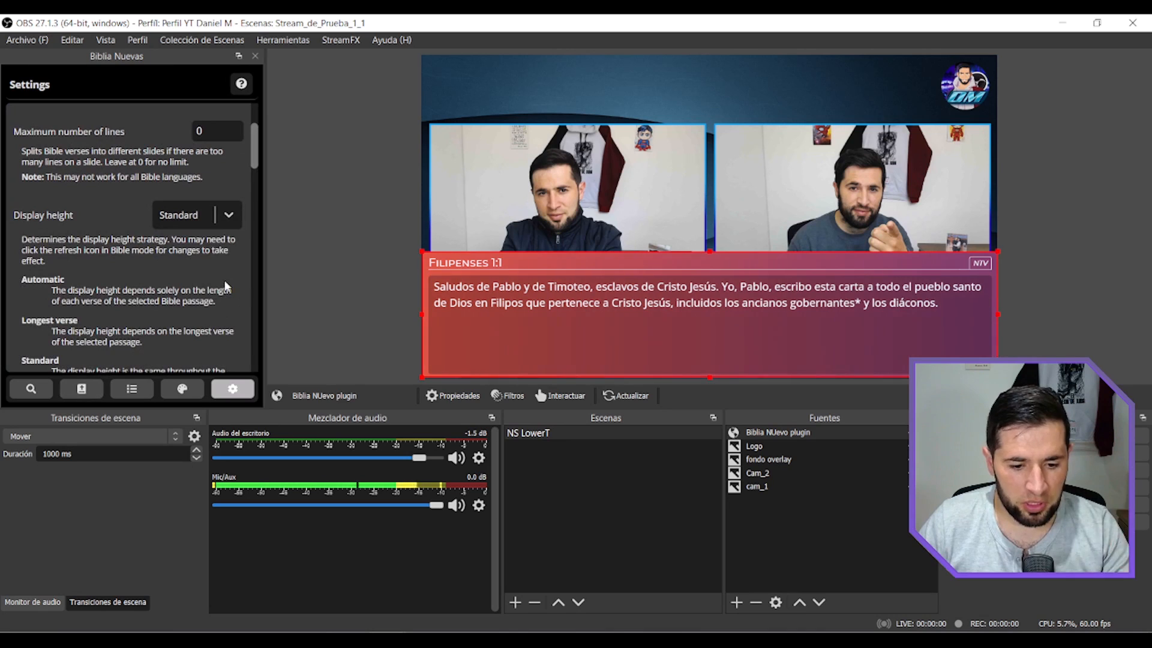
{"action": "left_click", "coordinate": [228, 215]}
{"action": "left_click", "coordinate": [191, 251]}
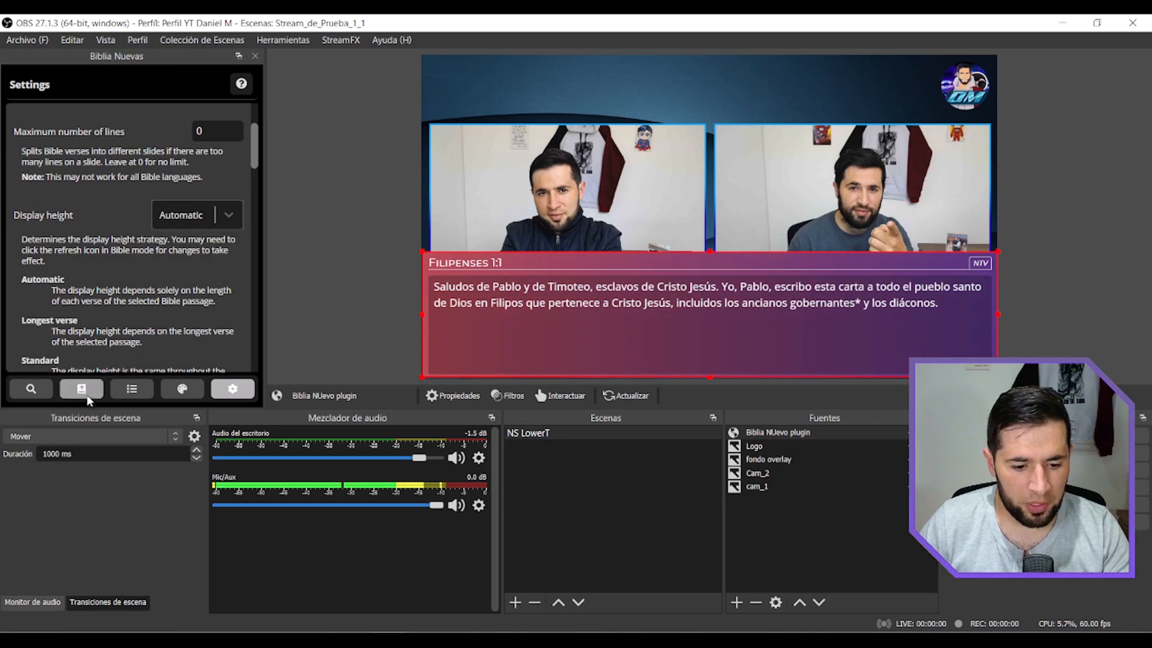
{"action": "left_click", "coordinate": [84, 390]}
{"action": "left_click", "coordinate": [114, 86]}
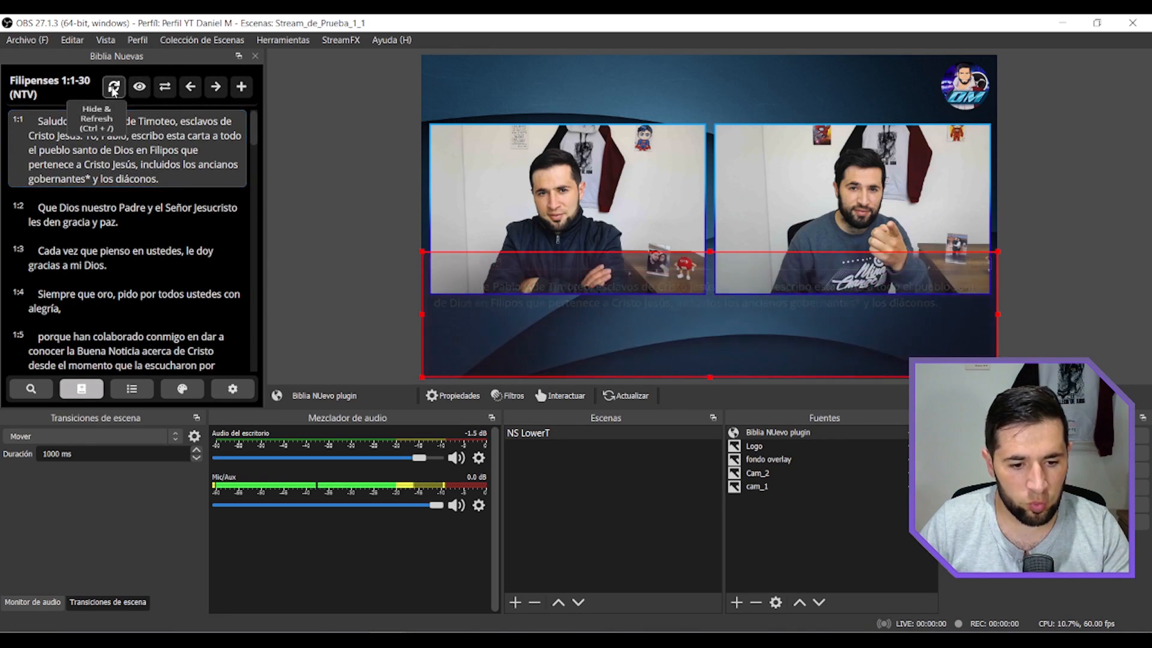
Review the Show Keyboard Shortcuts on Buttons option and switch through the plugin's search, list, themes and settings modes.
{"action": "left_click", "coordinate": [232, 389]}
{"action": "left_click_drag", "start_coordinate": [252, 167], "coordinate": [256, 207]}
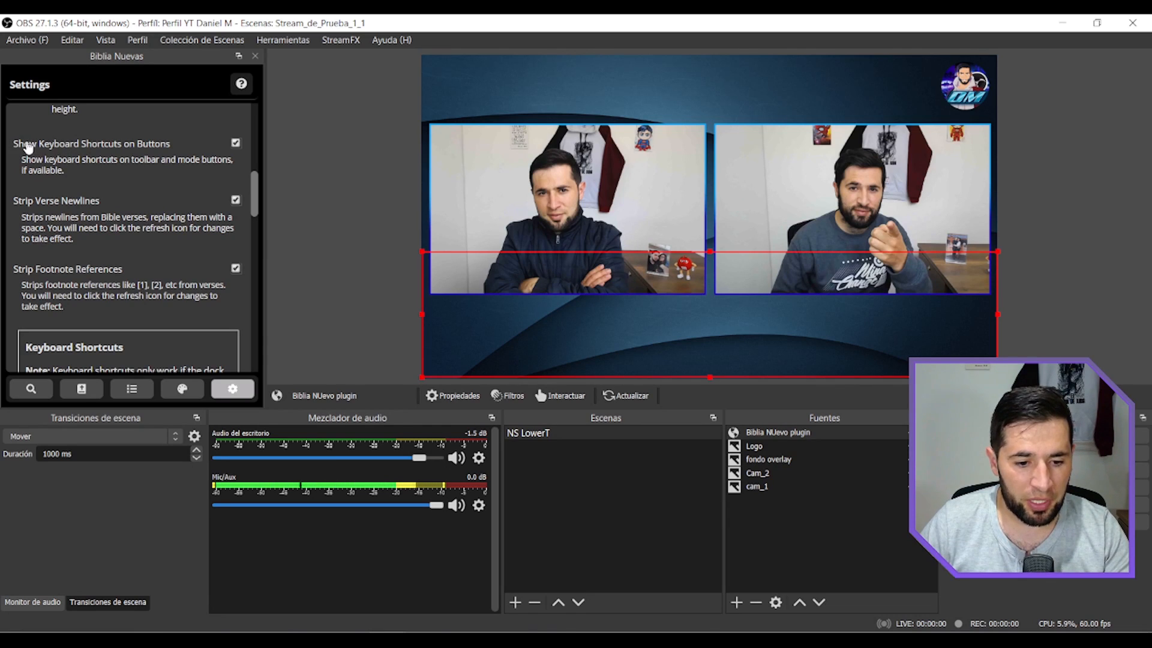
{"action": "left_click", "coordinate": [235, 143]}
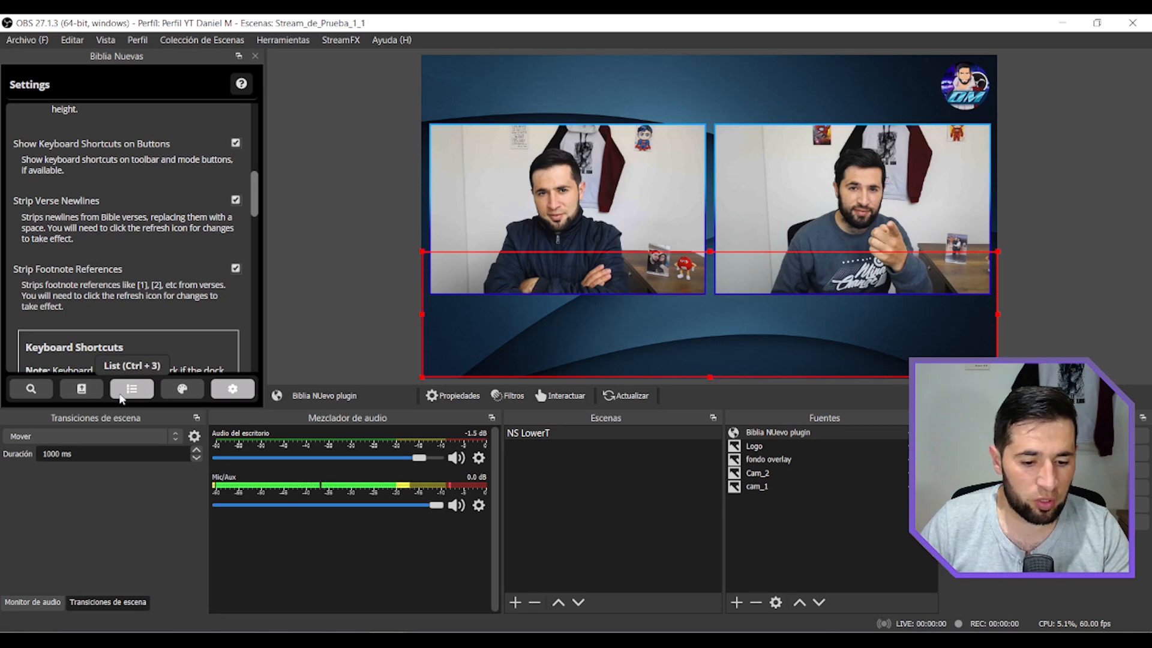
{"action": "left_click", "coordinate": [69, 401]}
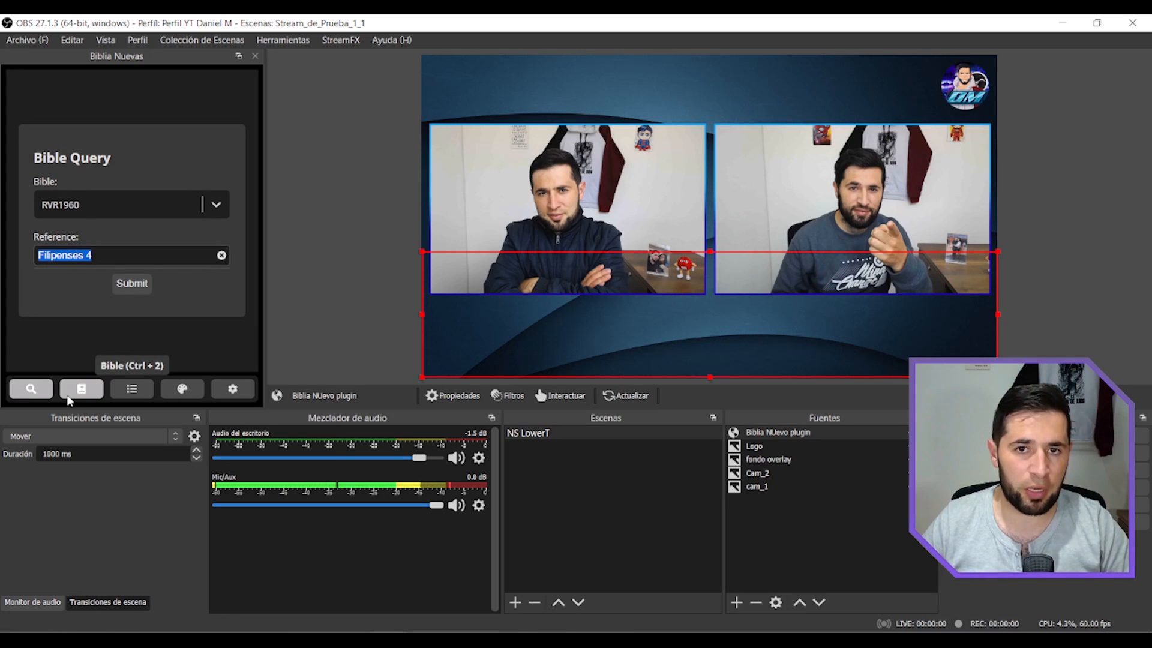
{"action": "key", "text": "ctrl+3"}
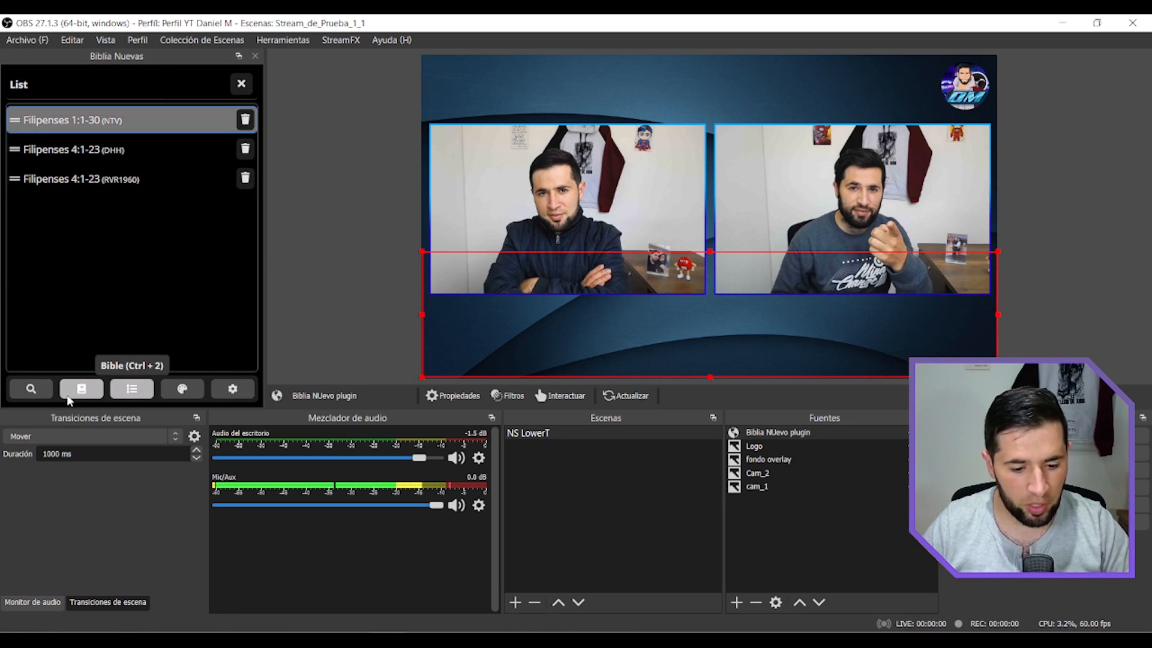
{"action": "key", "text": "ctrl+4"}
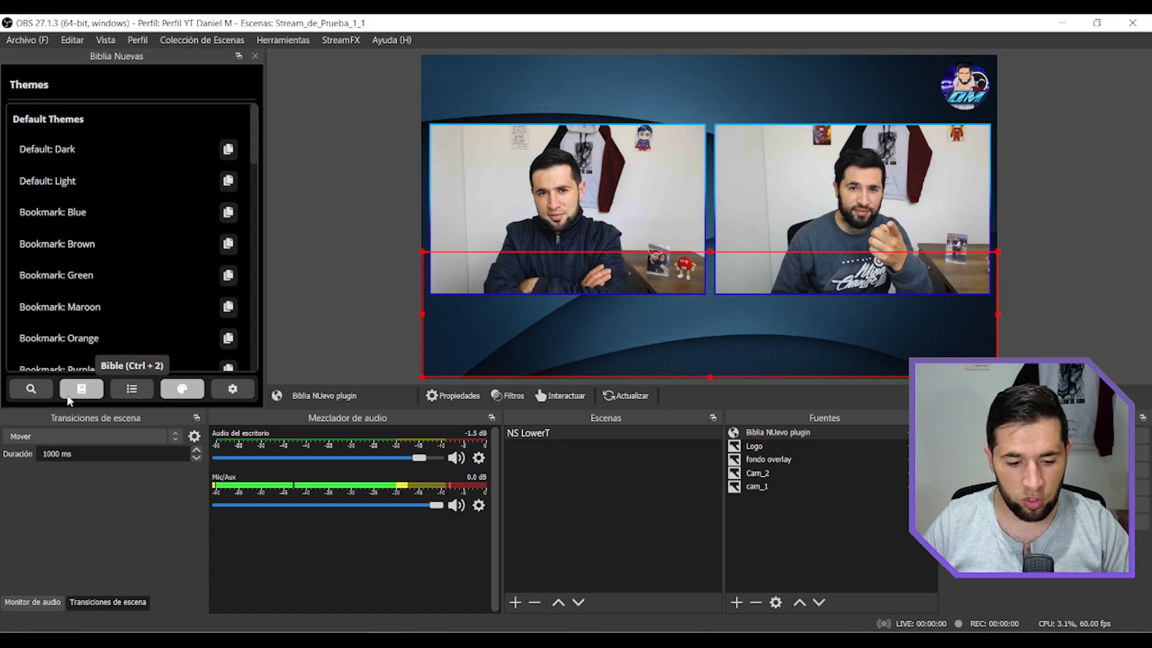
{"action": "key", "text": "ctrl+5"}
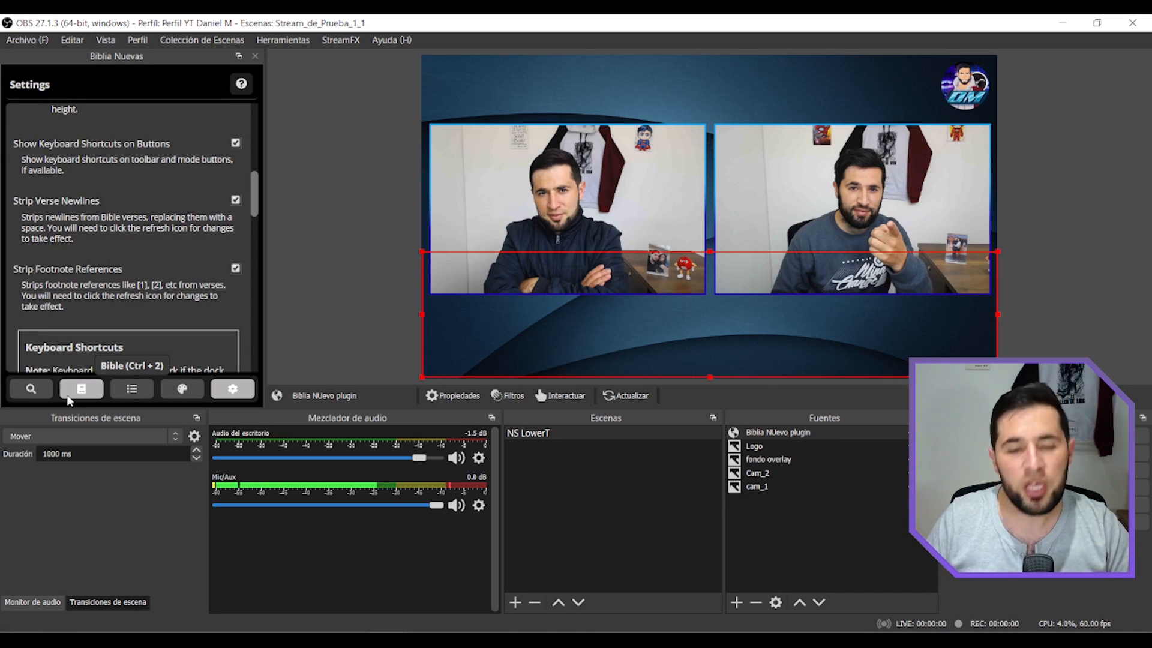
Toggle the visibility of the Bible verse in the preview several times from the settings view.
{"action": "key", "text": "ctrl+h"}
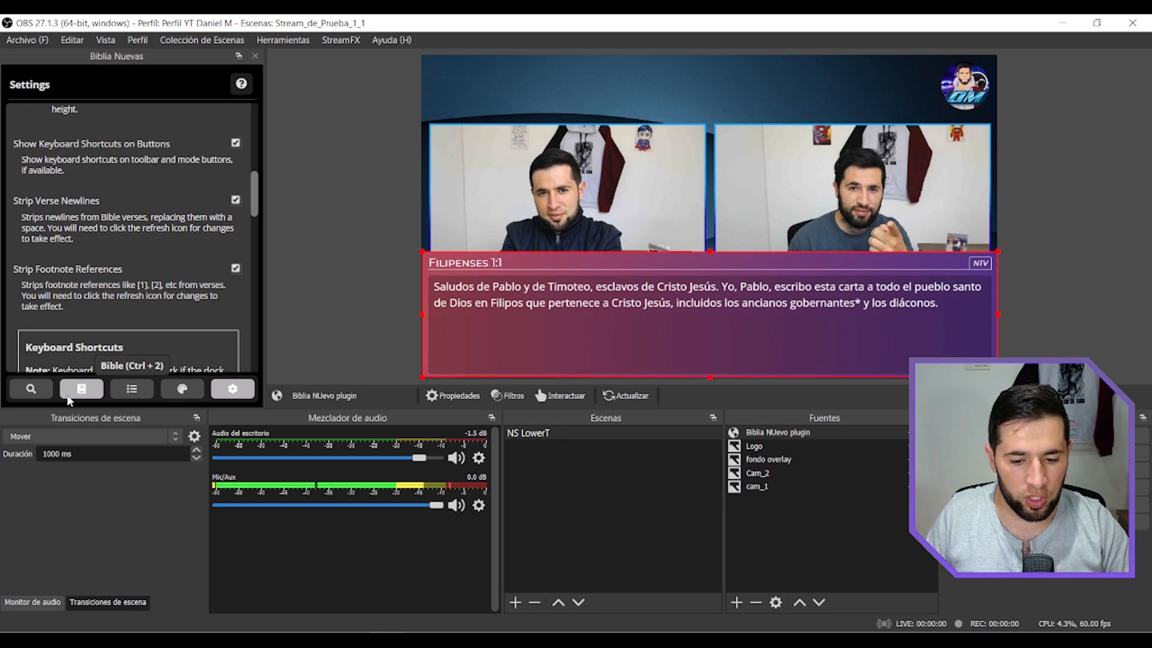
{"action": "key", "text": "ctrl+h"}
{"action": "key", "text": "ctrl+h"}
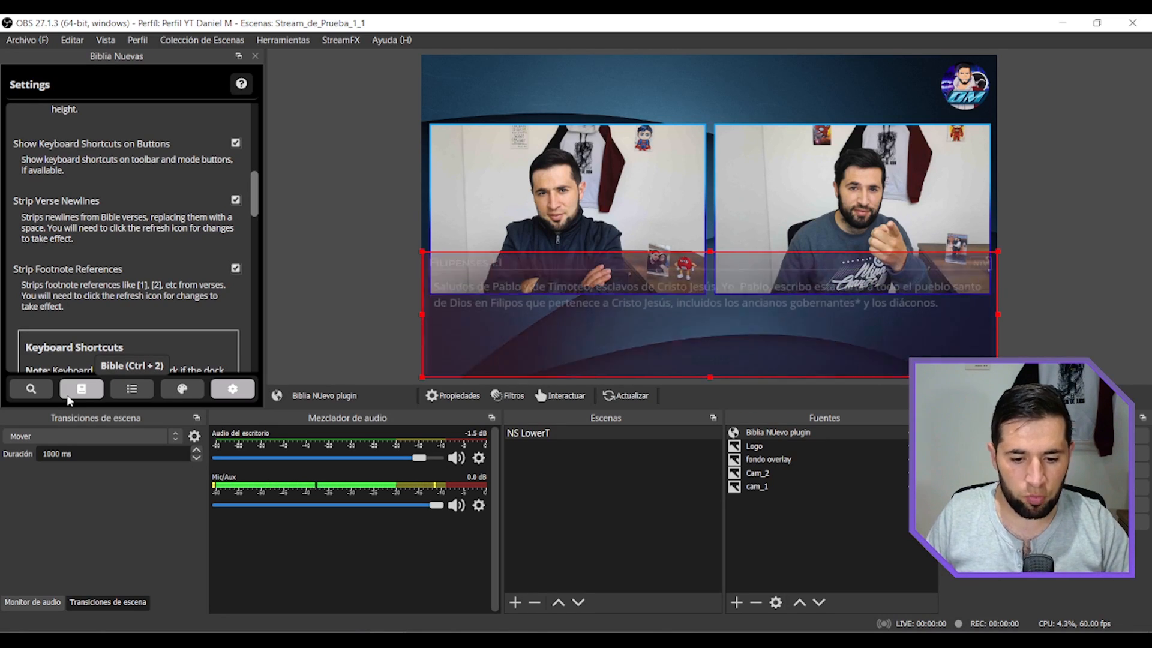
{"action": "key", "text": "ctrl+h"}
{"action": "key", "text": "ctrl+h"}
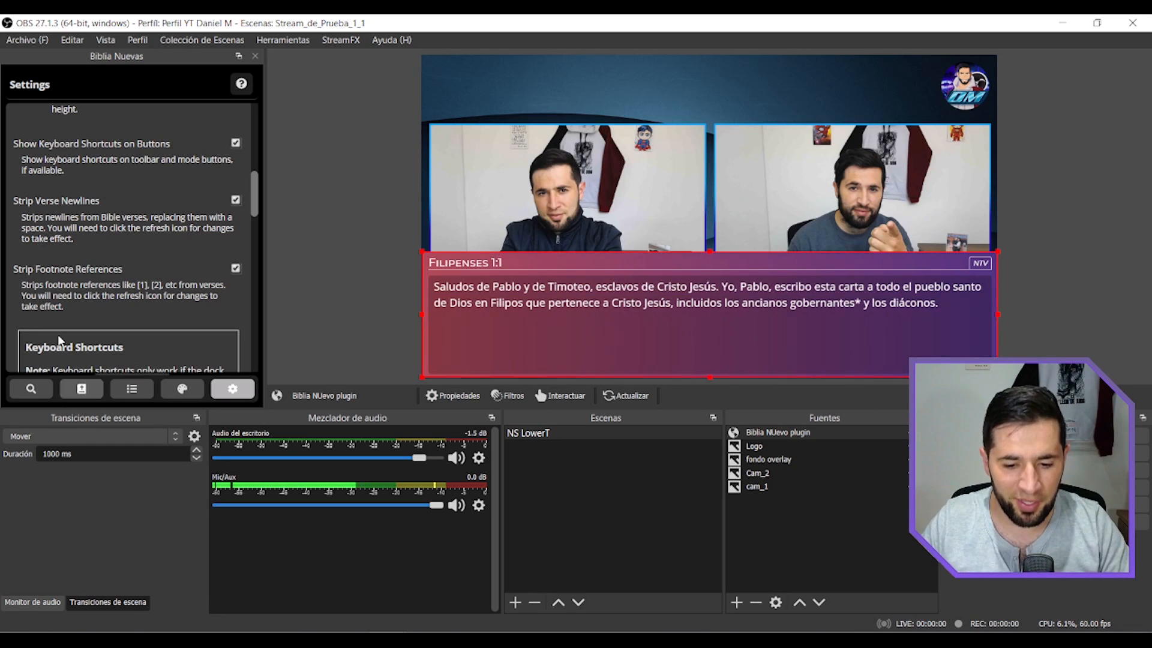
Refresh the Filipenses 1:1-30 passage and display verse 1:1 again.
{"action": "left_click", "coordinate": [81, 388]}
{"action": "left_click", "coordinate": [114, 87]}
{"action": "left_click", "coordinate": [138, 175]}
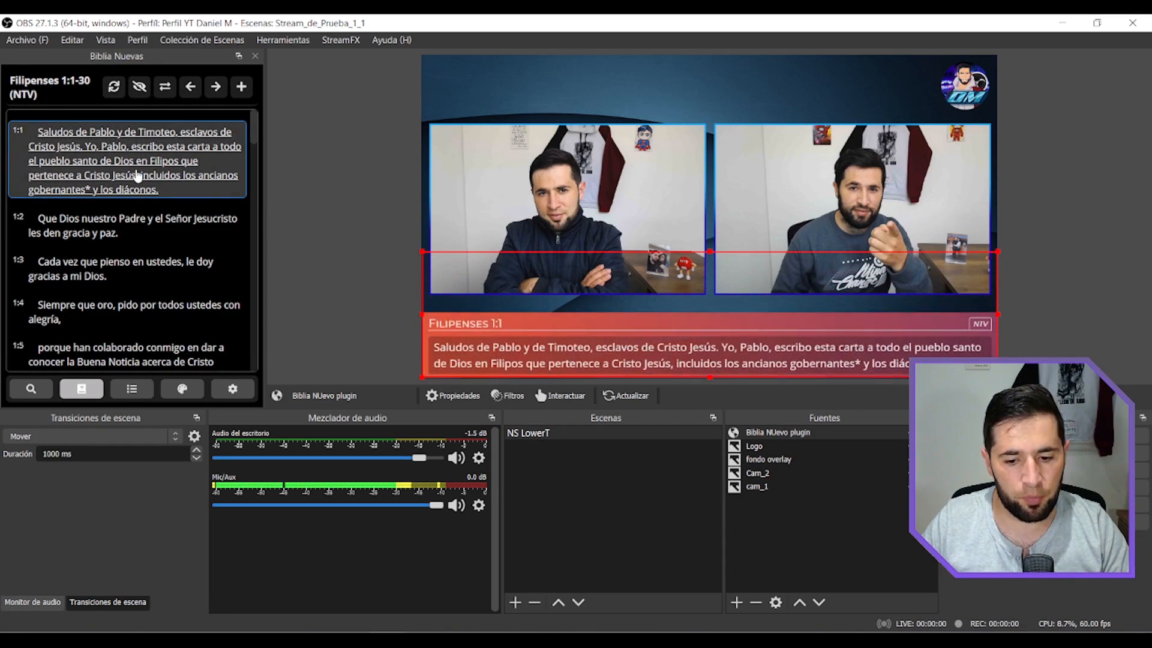
Hide Filipenses 1:1 and display it again repeatedly from the passage view.
{"action": "key", "text": "ctrl+h"}
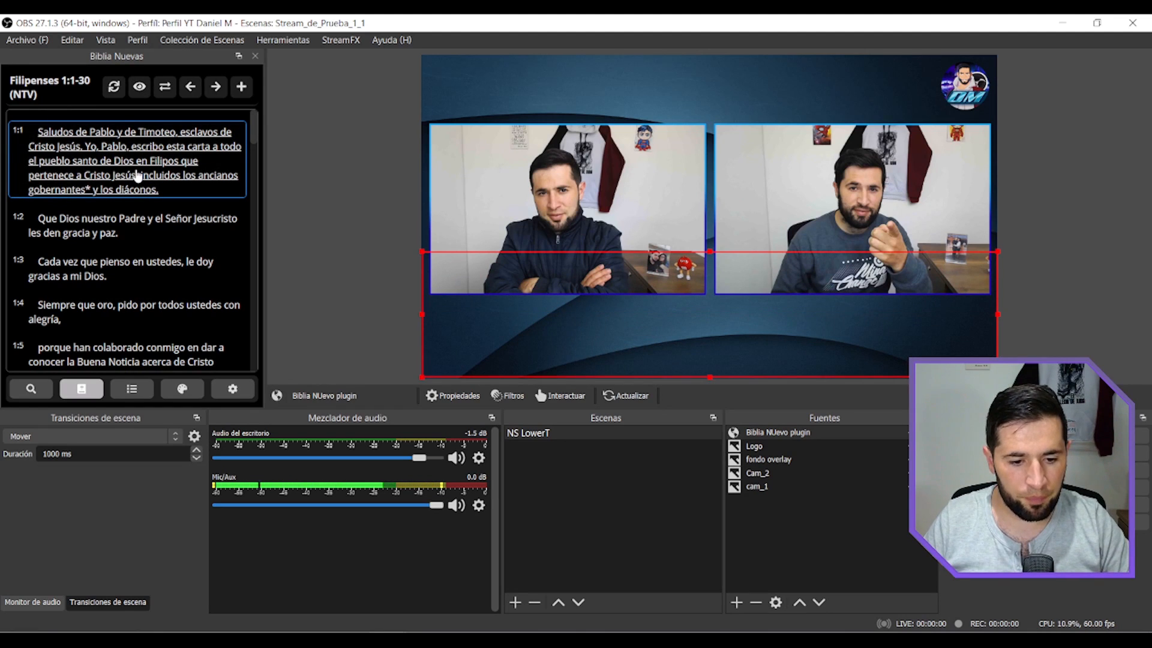
{"action": "left_click", "coordinate": [138, 175]}
{"action": "left_click", "coordinate": [138, 175]}
{"action": "left_click", "coordinate": [138, 175]}
{"action": "left_click", "coordinate": [138, 175]}
{"action": "left_click", "coordinate": [138, 175]}
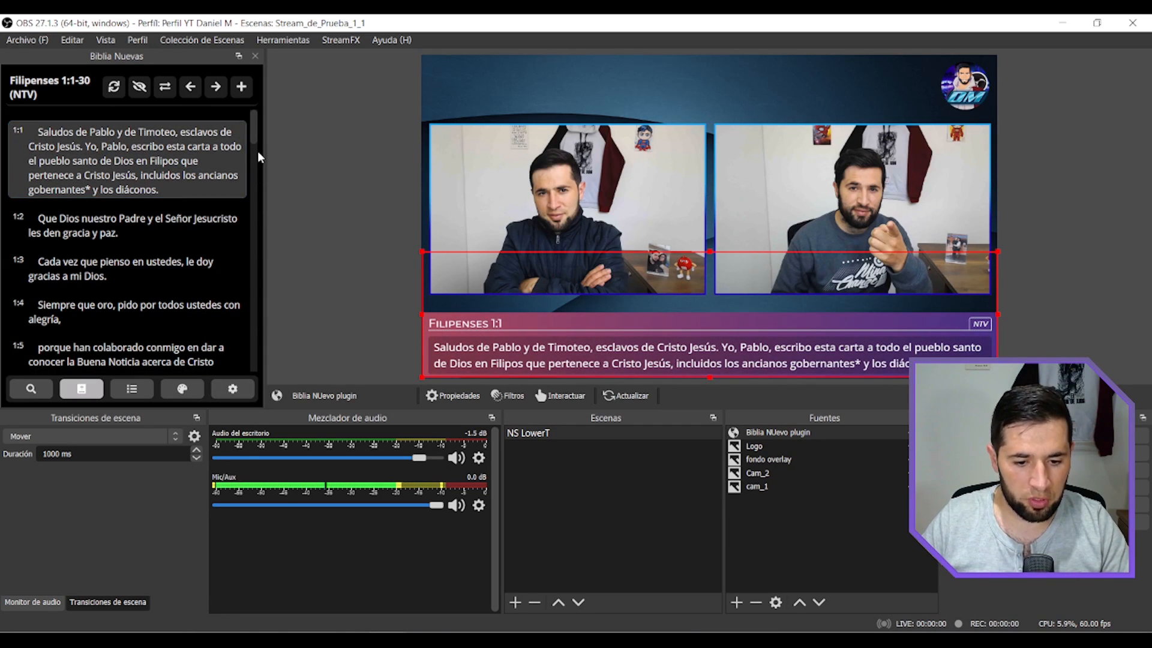
Try other OBS themes for the plugin dock, including Rachni, and restore the Dark theme.
{"action": "left_click", "coordinate": [232, 388]}
{"action": "left_click_drag", "start_coordinate": [255, 204], "coordinate": [247, 133]}
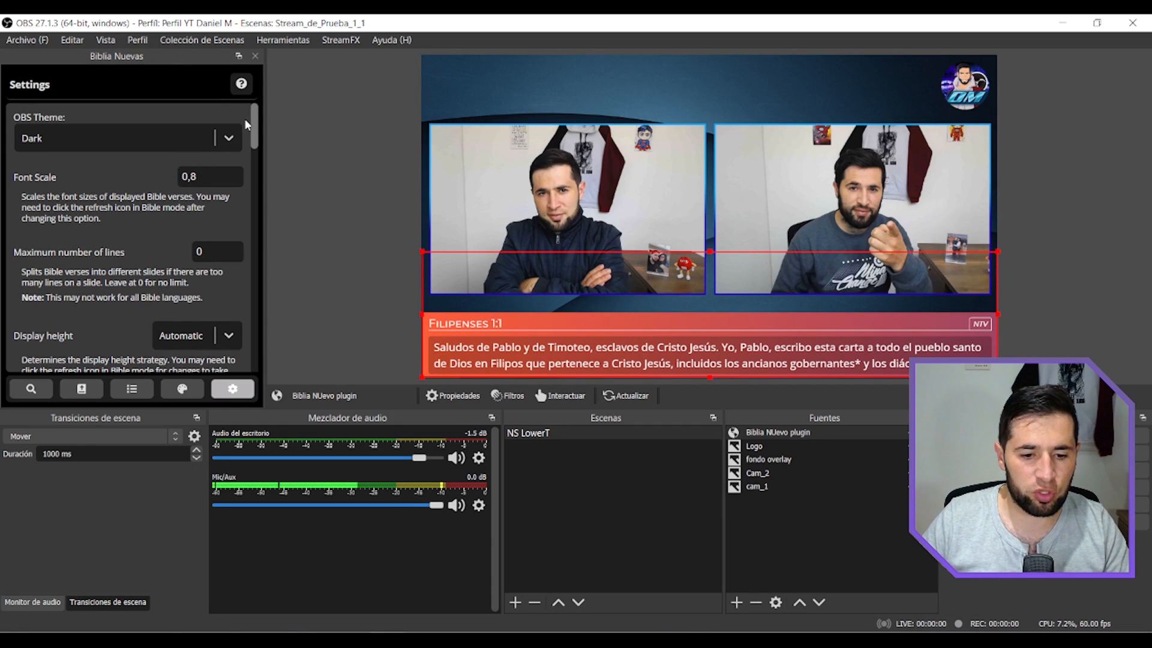
{"action": "left_click", "coordinate": [228, 138]}
{"action": "left_click", "coordinate": [150, 198]}
{"action": "left_click", "coordinate": [225, 141]}
{"action": "left_click", "coordinate": [52, 223]}
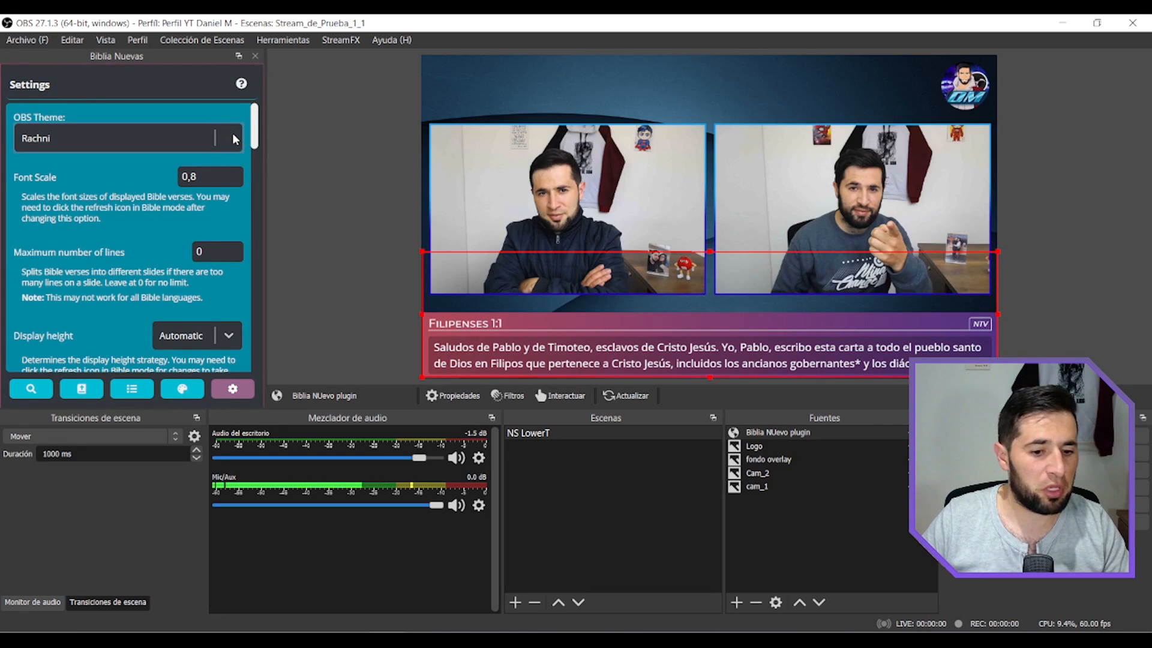
{"action": "left_click", "coordinate": [230, 140]}
{"action": "left_click", "coordinate": [114, 174]}
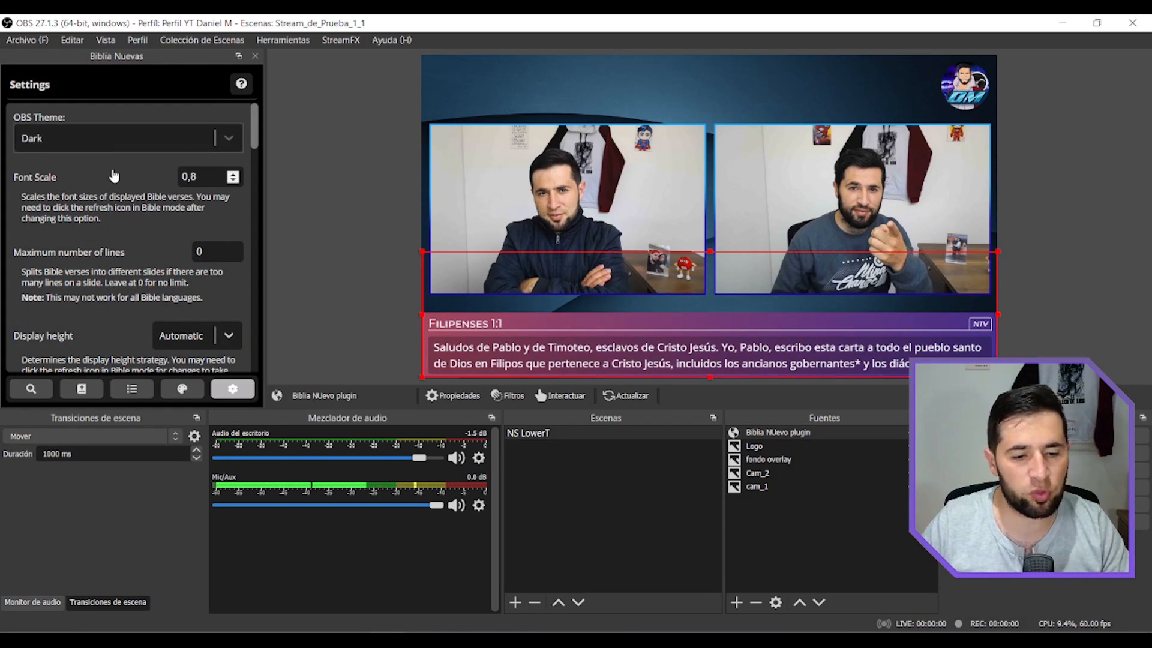
Disable Strip Verse Newlines and Strip Footnote References, and refresh the Filipenses 4:1-23 (DHH) passage.
{"action": "scroll", "coordinate": [237, 255], "scroll_direction": "down", "scroll_amount": 5}
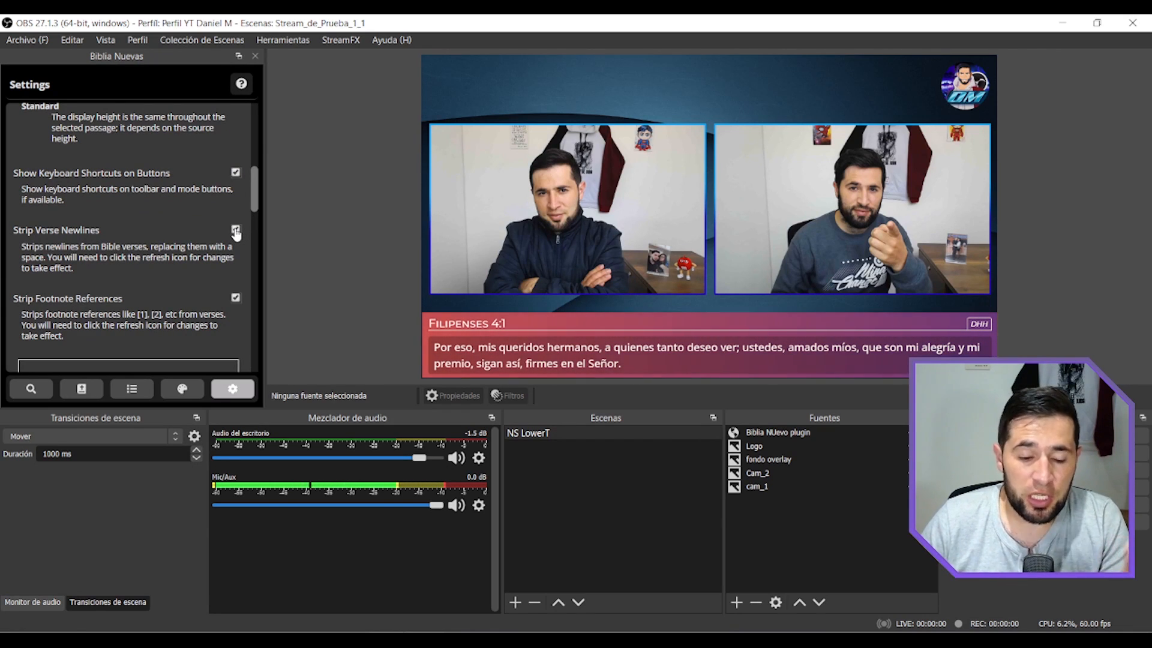
{"action": "left_click", "coordinate": [235, 230]}
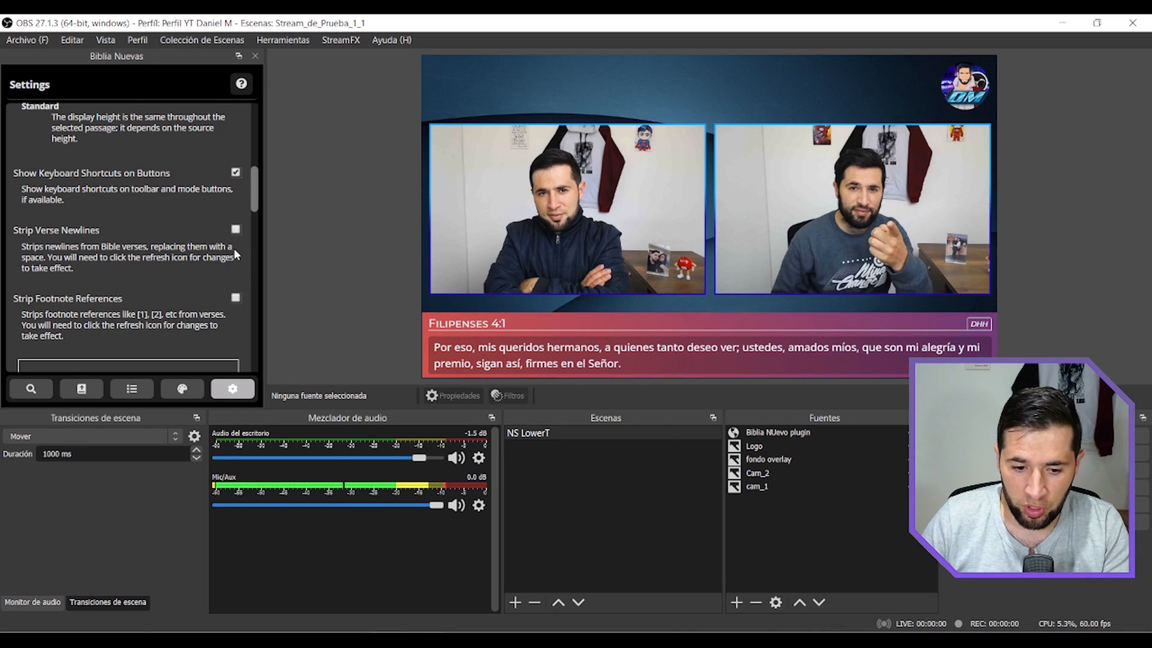
{"action": "left_click", "coordinate": [81, 391]}
{"action": "left_click", "coordinate": [114, 87]}
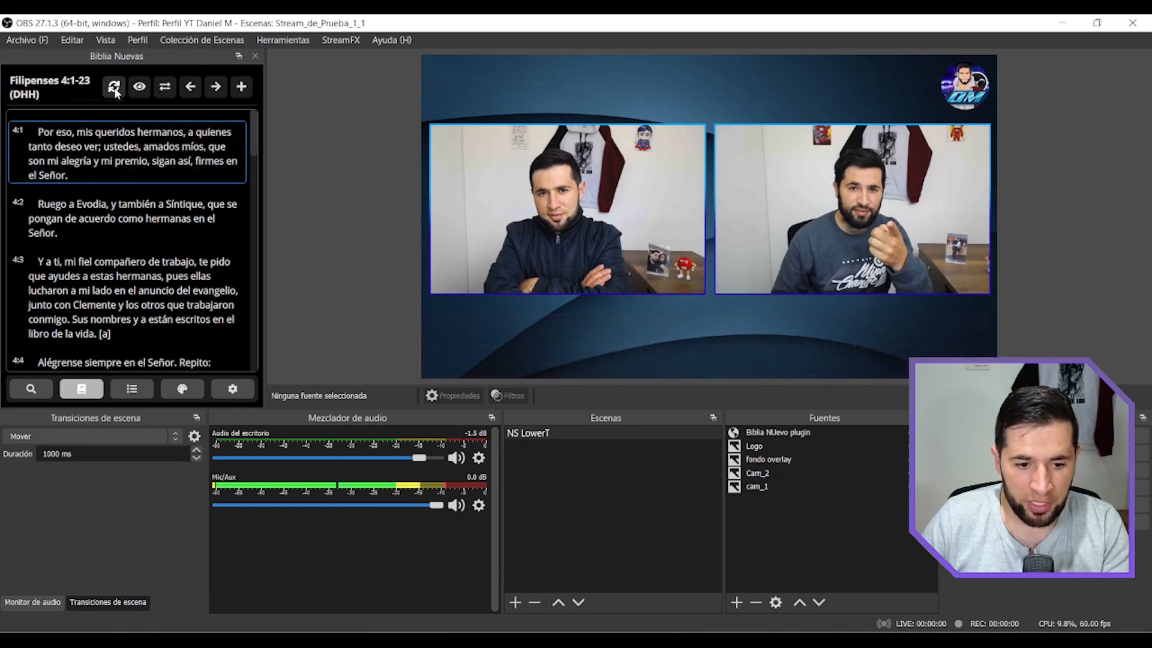
Query Salmos 1:3 in the RVR1960 Bible and display the verse on the scene.
{"action": "left_click", "coordinate": [31, 388]}
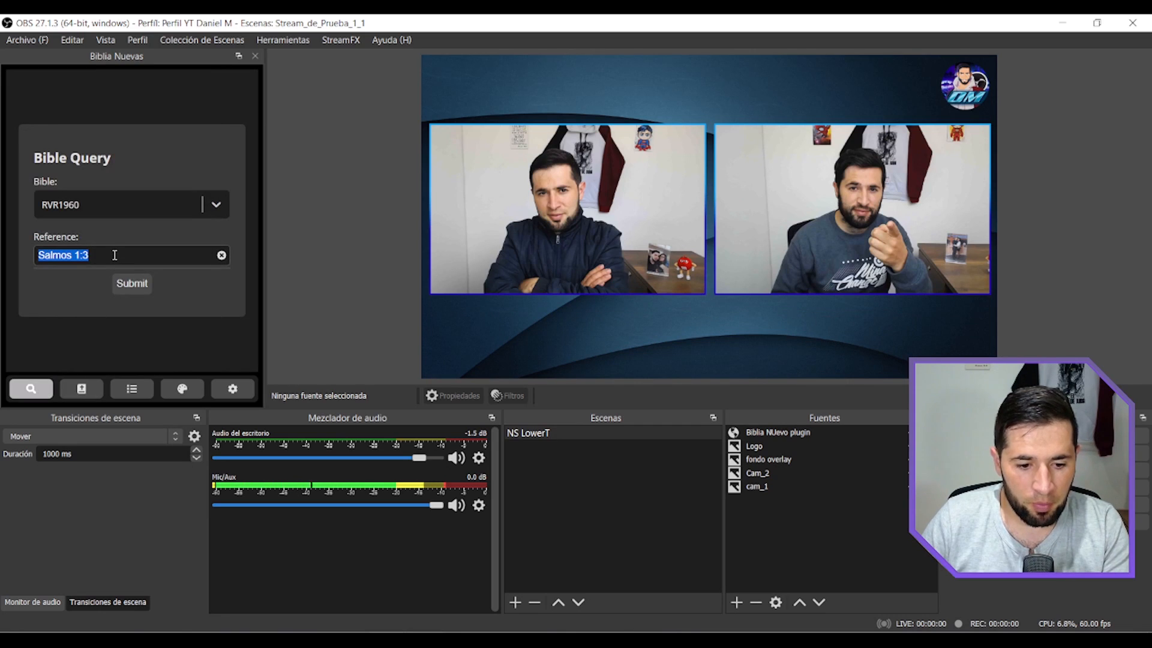
{"action": "left_click", "coordinate": [114, 255]}
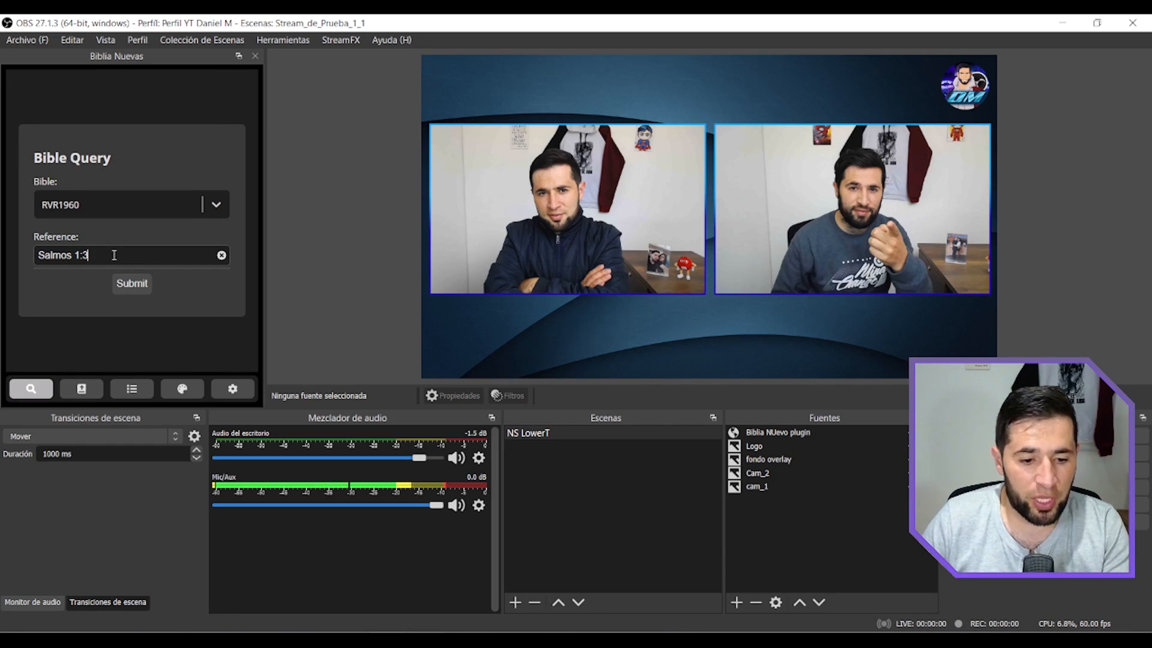
{"action": "left_click", "coordinate": [132, 283]}
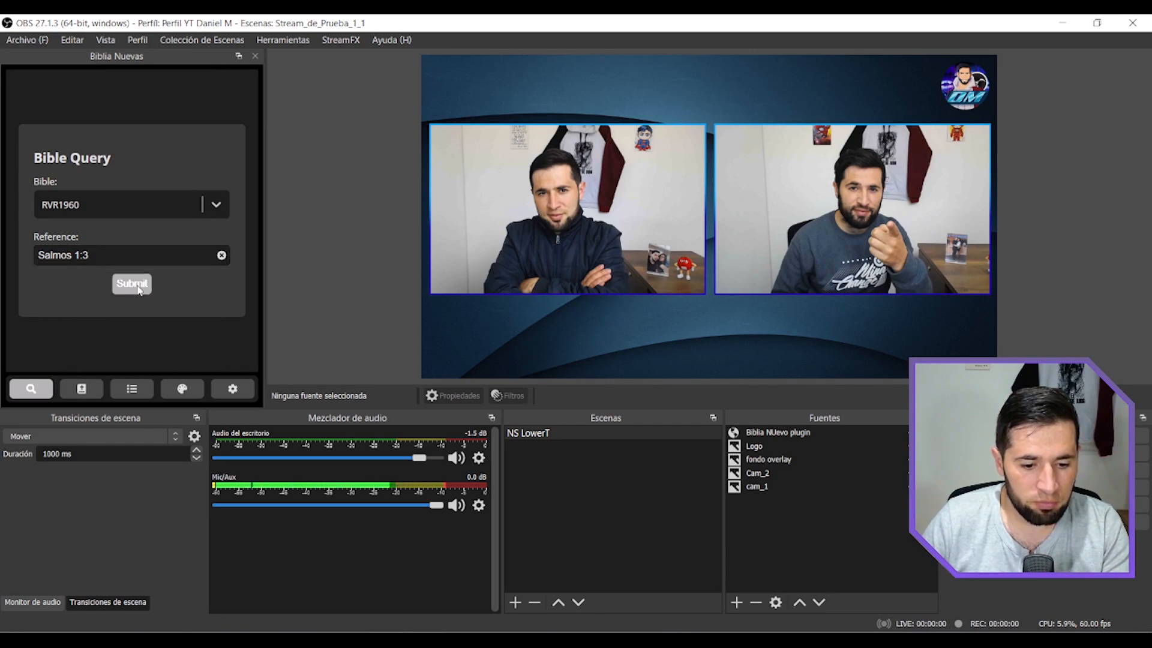
{"action": "left_click", "coordinate": [88, 175]}
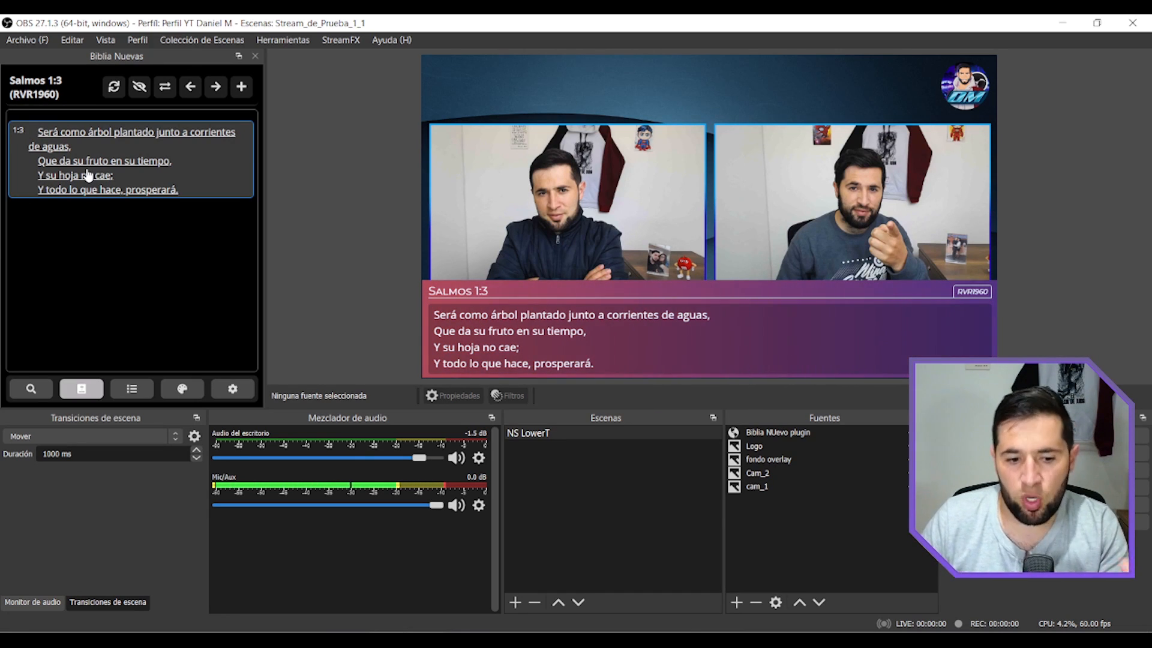
Enable Strip Verse Newlines and refresh the Salmos 1:3 passage.
{"action": "left_click", "coordinate": [233, 389]}
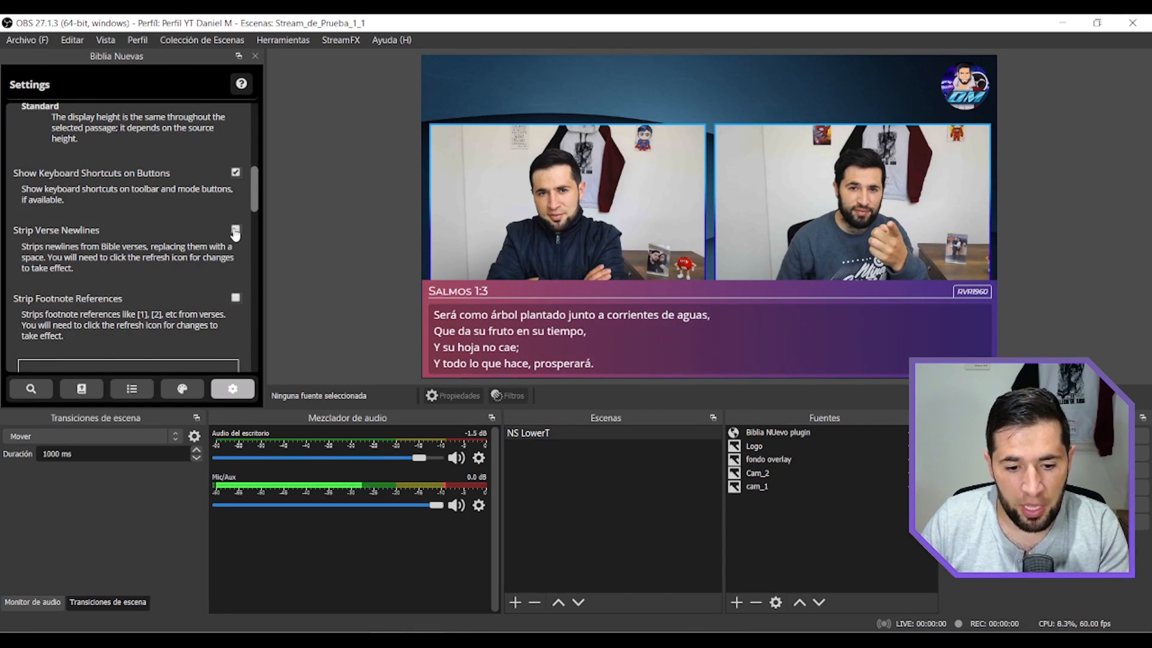
{"action": "left_click", "coordinate": [81, 389]}
{"action": "left_click", "coordinate": [114, 86]}
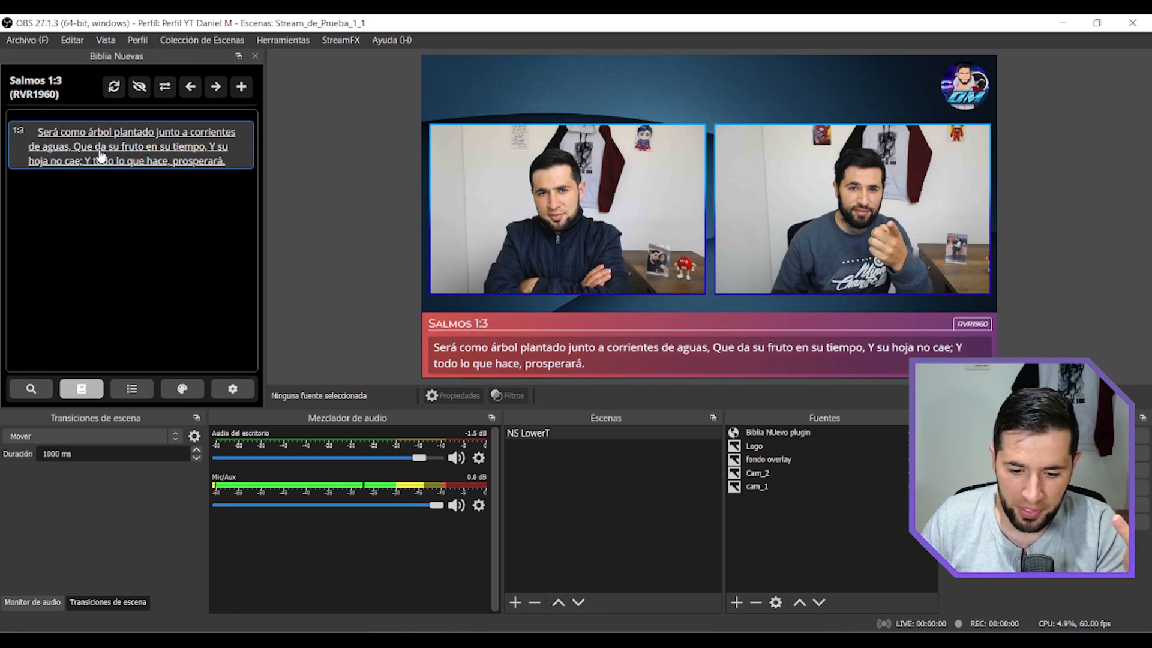
Try the Default Dark and Light themes, and the Bookmark themes from Blue through Purple, on the displayed verse.
{"action": "left_click", "coordinate": [181, 389]}
{"action": "left_click", "coordinate": [74, 155]}
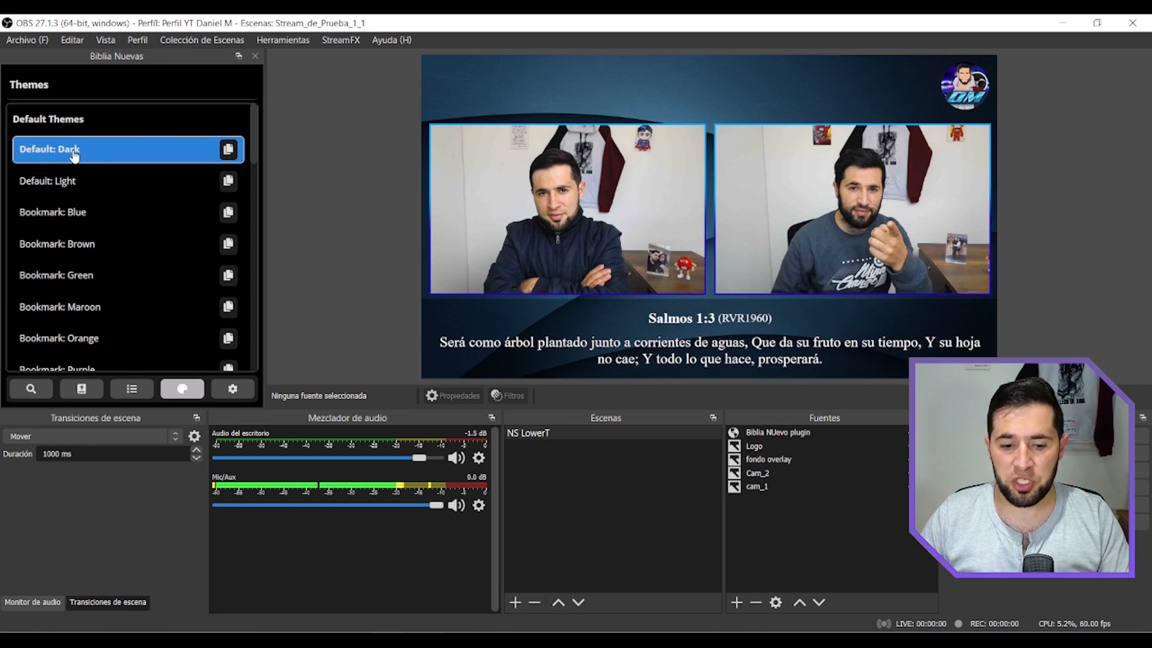
{"action": "left_click", "coordinate": [90, 181]}
{"action": "left_click", "coordinate": [95, 220]}
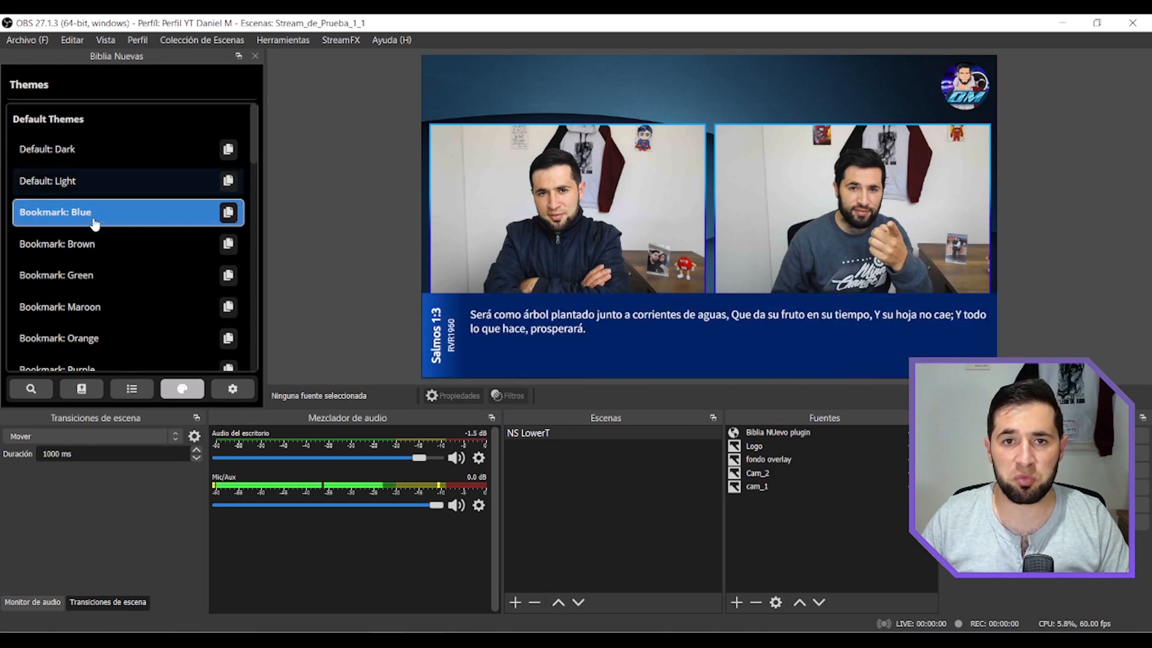
{"action": "left_click", "coordinate": [95, 257]}
{"action": "left_click", "coordinate": [104, 282]}
{"action": "left_click", "coordinate": [101, 314]}
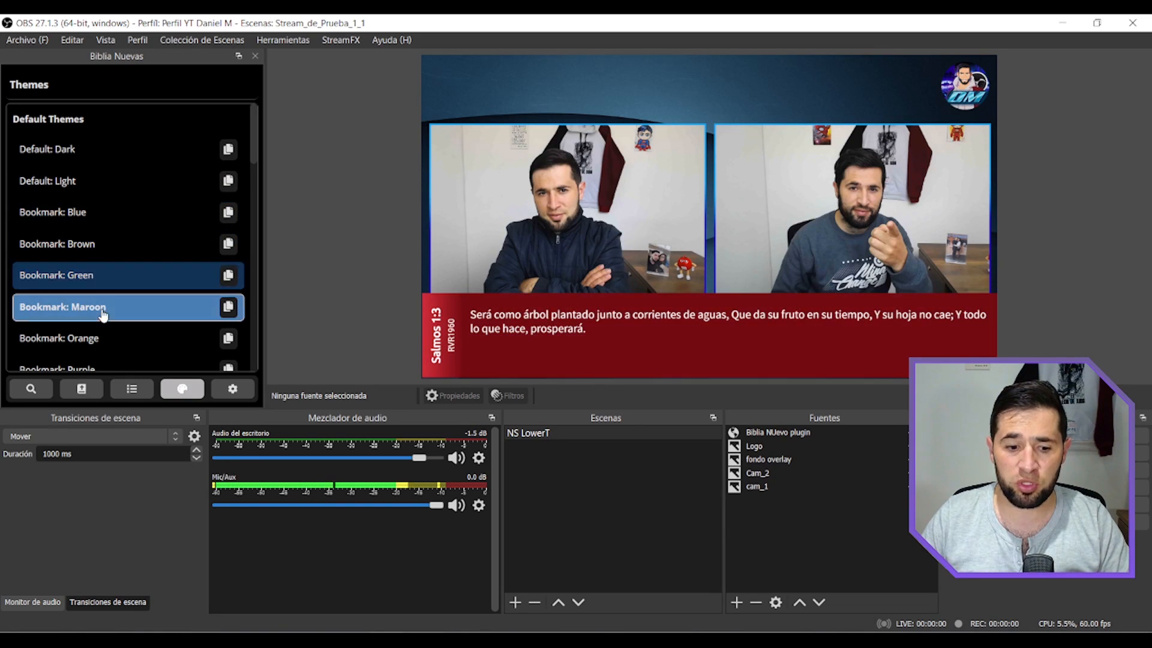
{"action": "left_click", "coordinate": [103, 337]}
{"action": "scroll", "coordinate": [133, 256], "scroll_direction": "down", "scroll_amount": 2}
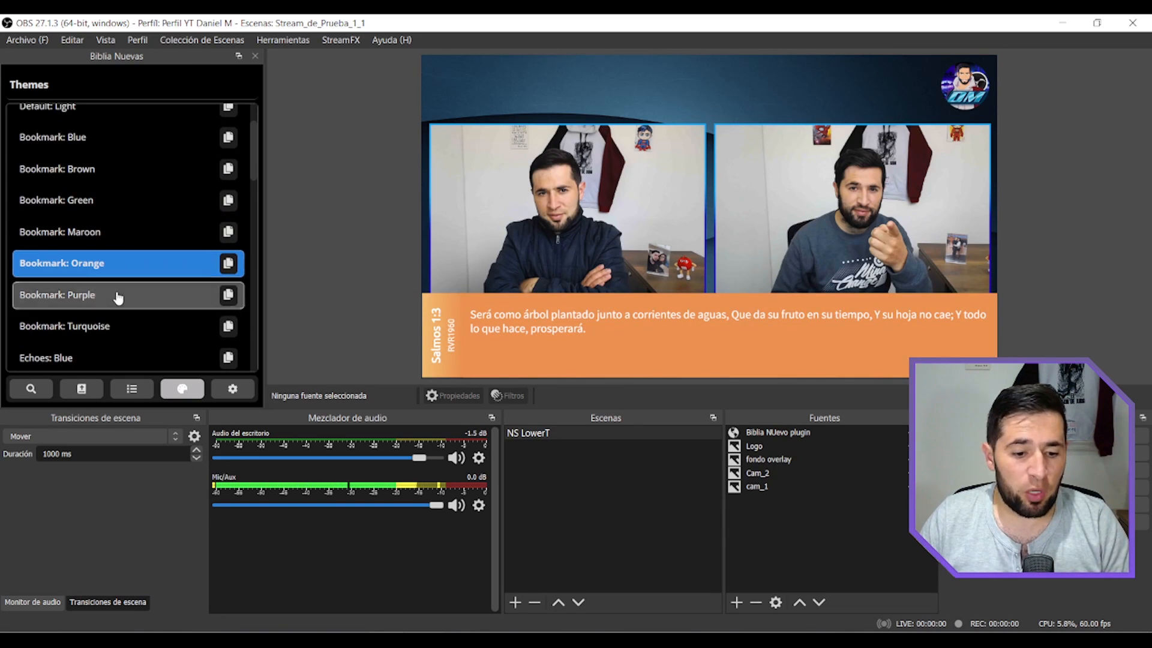
{"action": "left_click", "coordinate": [120, 294]}
Try the Echoes themes Gray, Green, Orange, Purple and Yellow on the displayed verse.
{"action": "scroll", "coordinate": [139, 256], "scroll_direction": "down", "scroll_amount": 5}
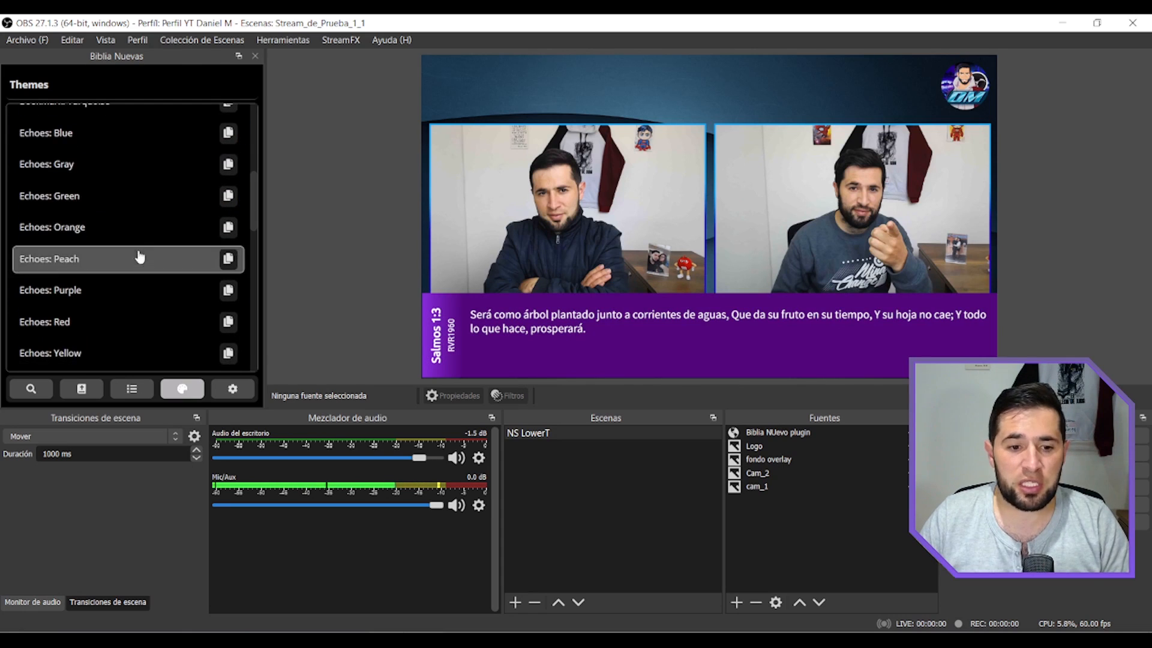
{"action": "left_click", "coordinate": [90, 164]}
{"action": "left_click", "coordinate": [90, 198]}
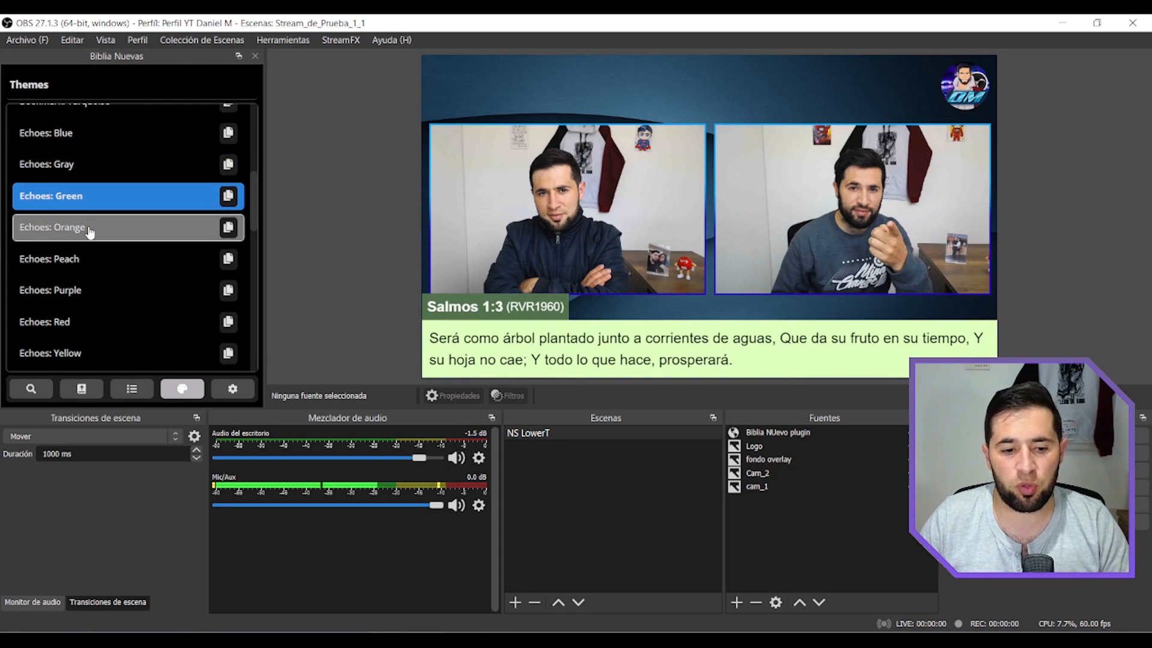
{"action": "left_click", "coordinate": [90, 228]}
{"action": "left_click", "coordinate": [95, 294]}
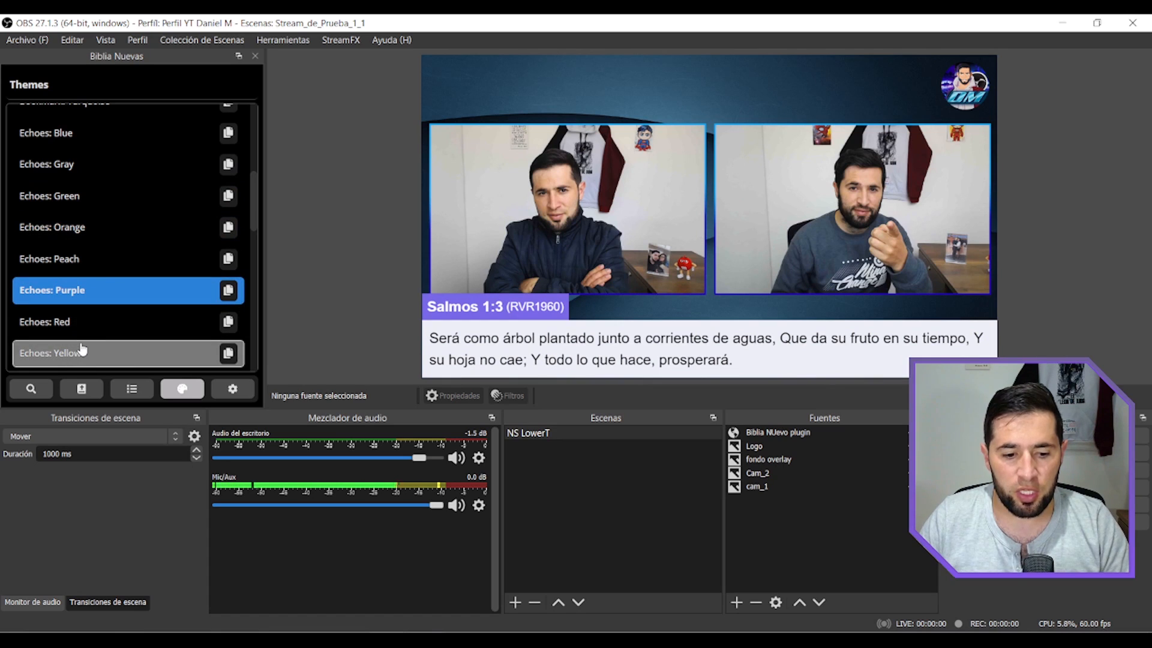
{"action": "left_click", "coordinate": [84, 351]}
Try the Heavenly themes from Black through Sun on the displayed verse, going back to Pastures once after Silver.
{"action": "scroll", "coordinate": [105, 318], "scroll_direction": "down", "scroll_amount": 2}
{"action": "left_click", "coordinate": [108, 308]}
{"action": "scroll", "coordinate": [132, 297], "scroll_direction": "down", "scroll_amount": 2}
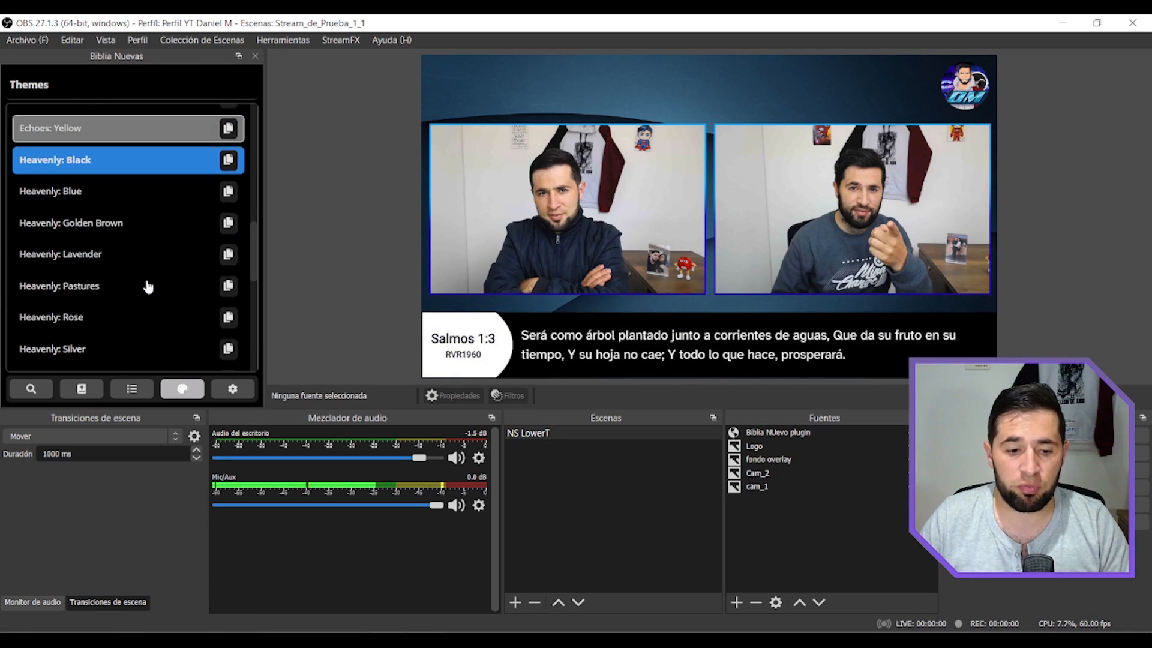
{"action": "left_click", "coordinate": [99, 191]}
{"action": "left_click", "coordinate": [102, 229]}
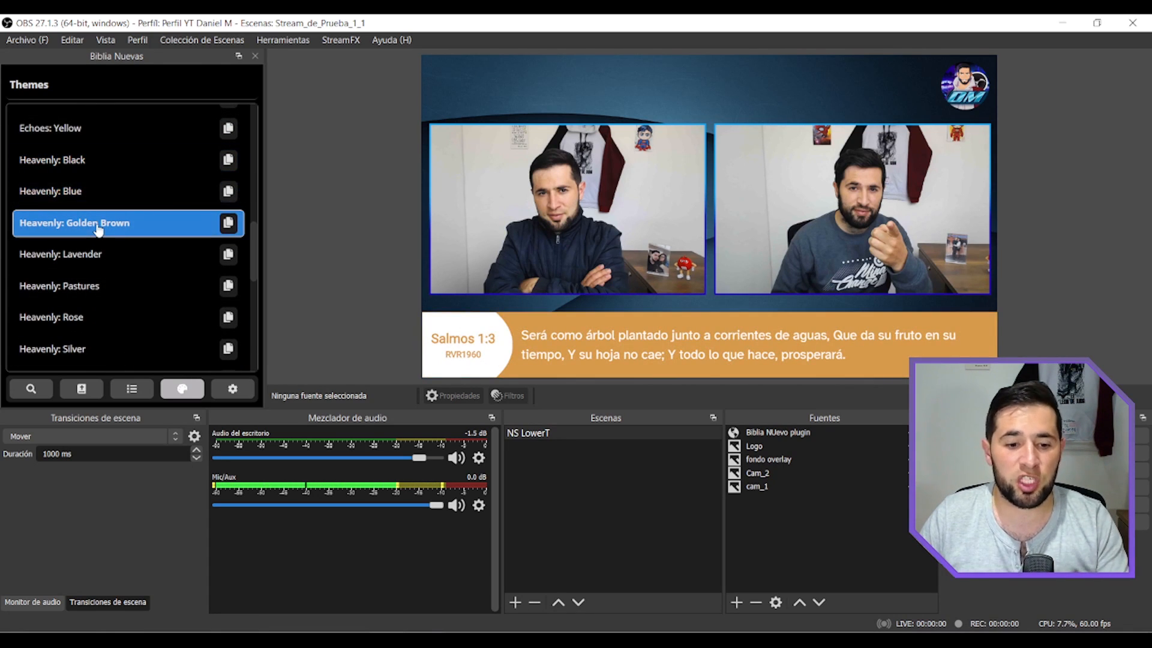
{"action": "left_click", "coordinate": [99, 254]}
{"action": "left_click", "coordinate": [103, 286]}
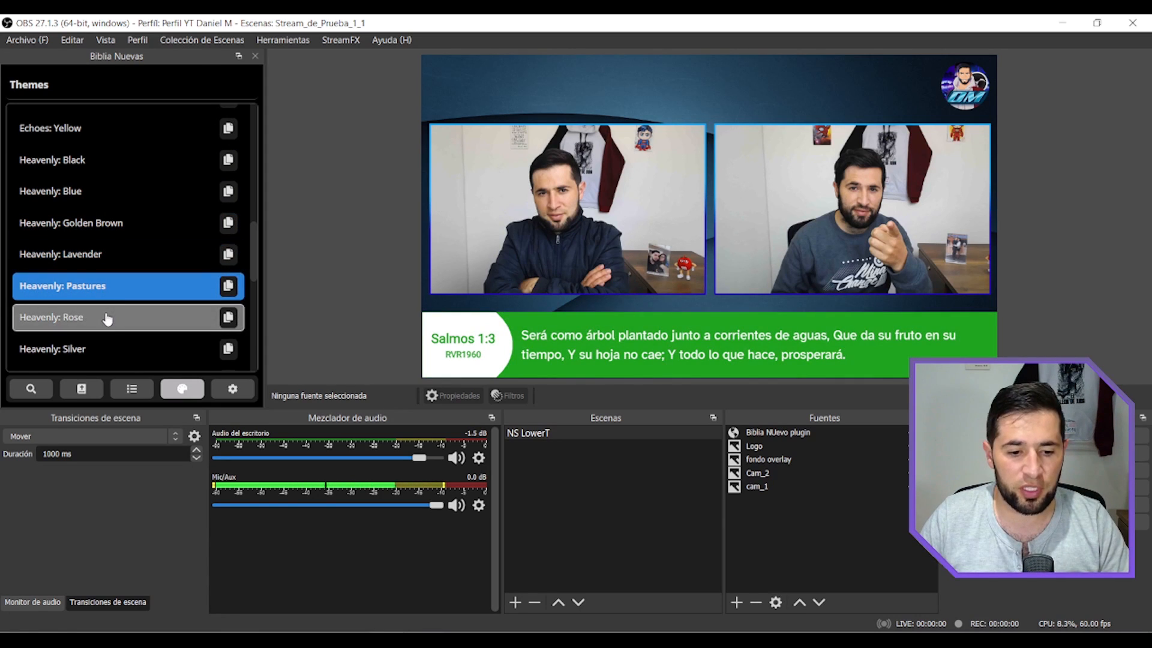
{"action": "left_click", "coordinate": [111, 317]}
{"action": "scroll", "coordinate": [128, 271], "scroll_direction": "down", "scroll_amount": 1}
{"action": "scroll", "coordinate": [128, 271], "scroll_direction": "down", "scroll_amount": 2}
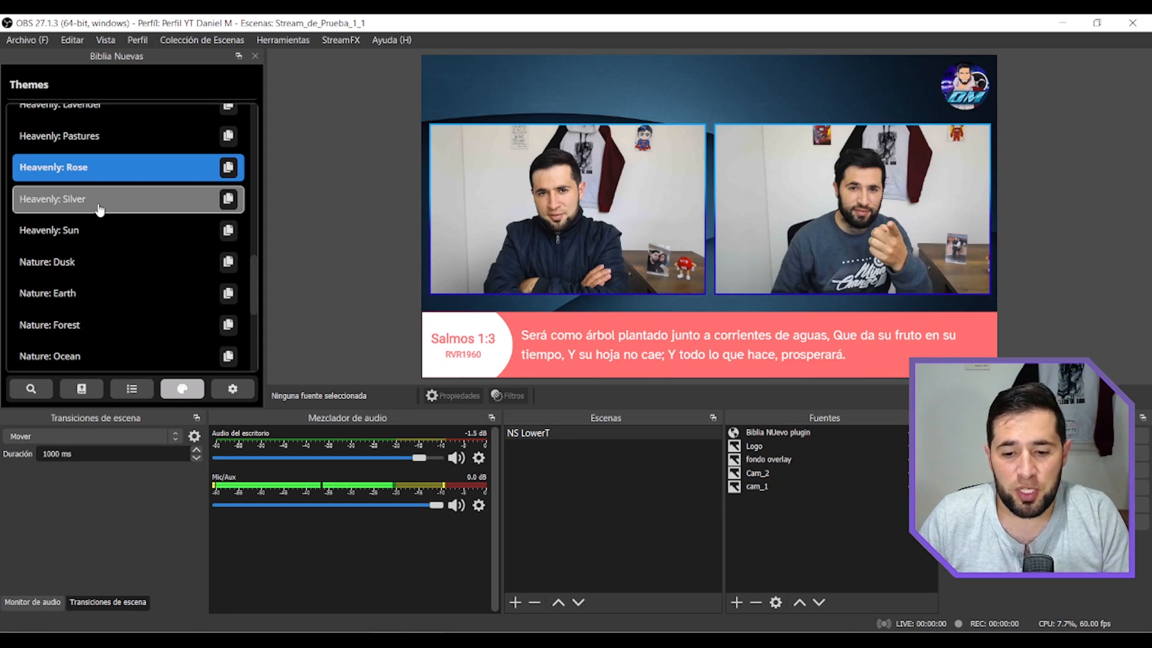
{"action": "left_click", "coordinate": [99, 208]}
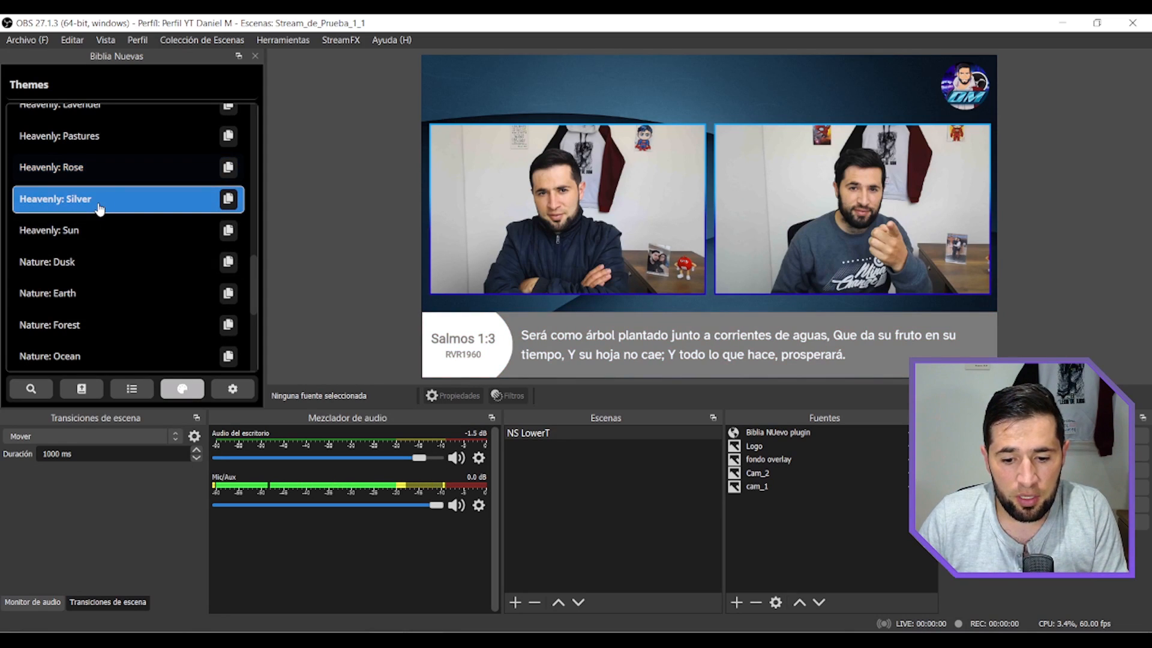
{"action": "left_click", "coordinate": [91, 146]}
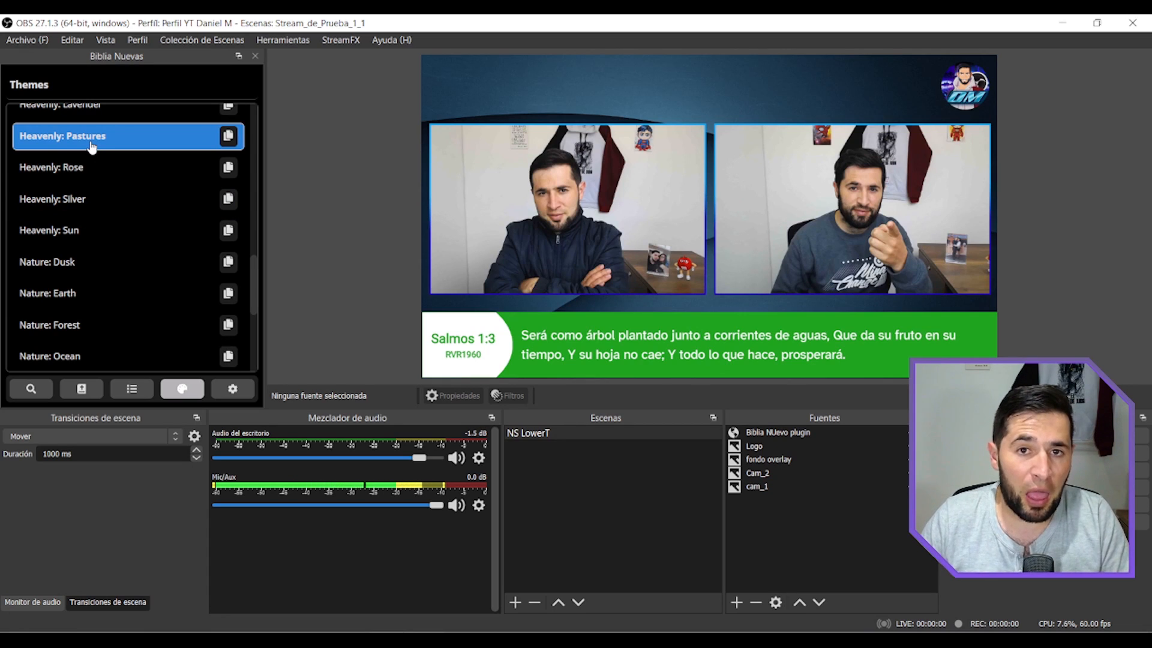
{"action": "left_click", "coordinate": [96, 240]}
Try the Nature themes on the displayed verse, including Dusk, Earth, Forest, Purple Galaxy, Space and Sunrise.
{"action": "left_click", "coordinate": [88, 272]}
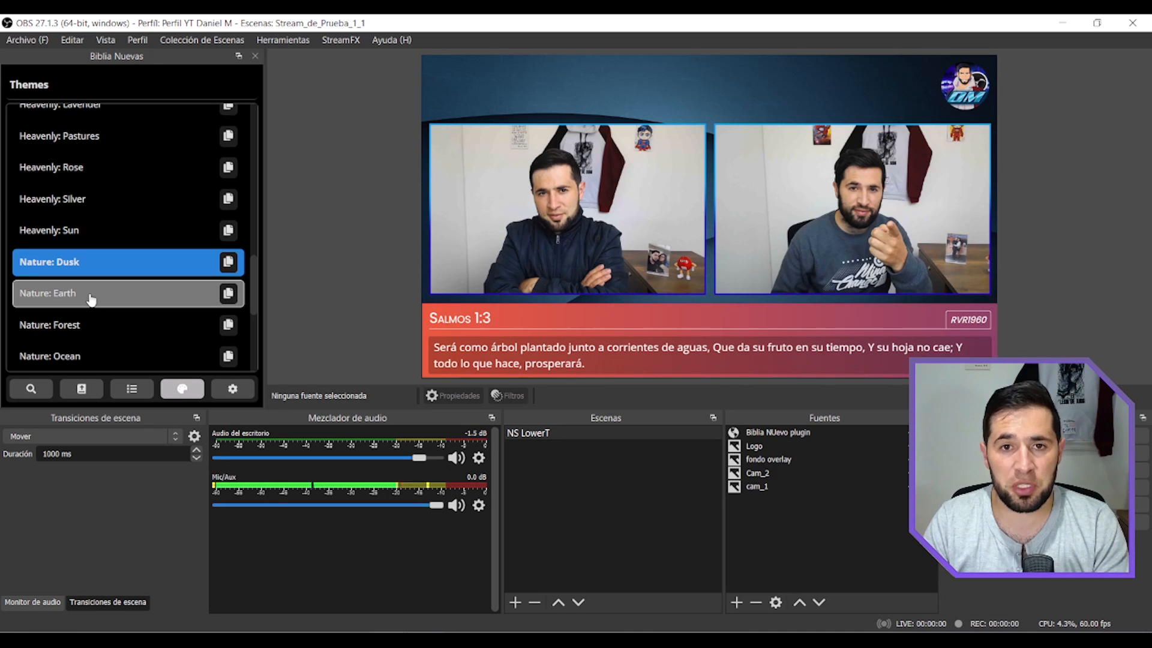
{"action": "left_click", "coordinate": [91, 299]}
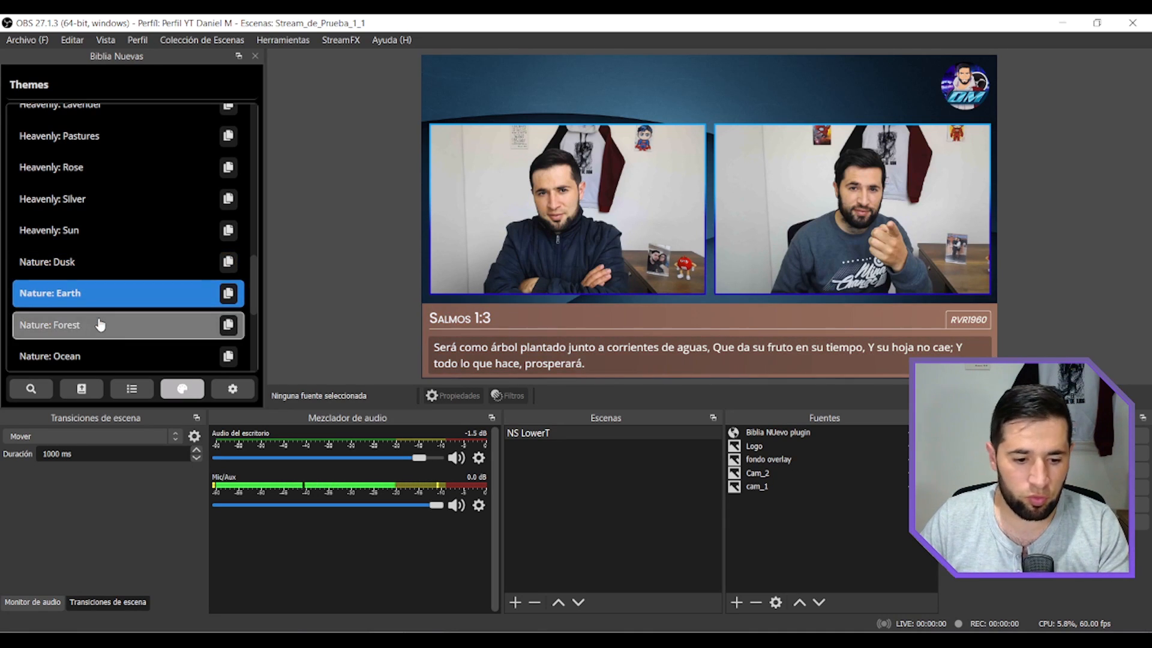
{"action": "left_click", "coordinate": [89, 325]}
{"action": "scroll", "coordinate": [96, 270], "scroll_direction": "down", "scroll_amount": 2}
{"action": "left_click", "coordinate": [96, 240]}
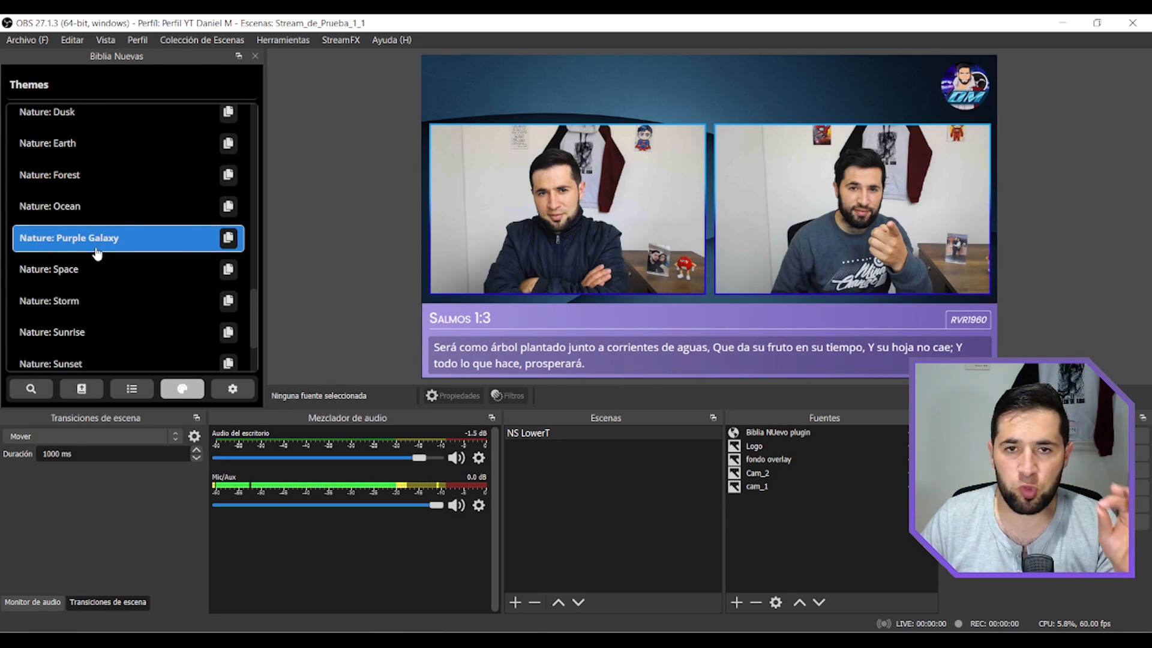
{"action": "left_click", "coordinate": [92, 293]}
{"action": "left_click", "coordinate": [93, 277]}
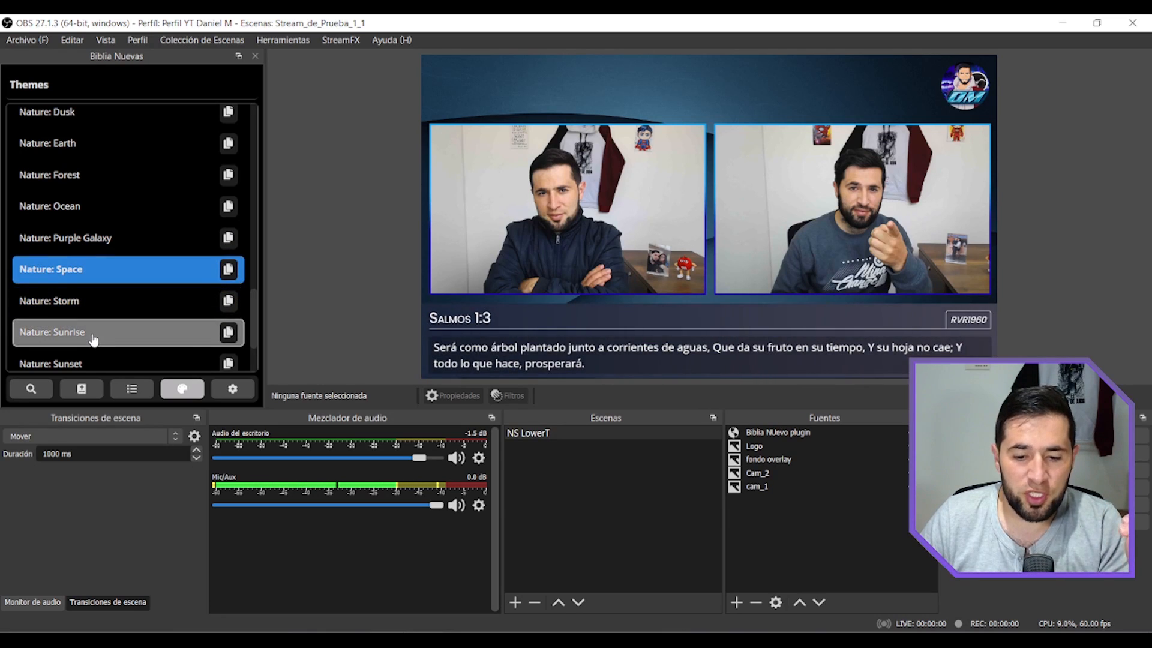
{"action": "left_click", "coordinate": [93, 339]}
{"action": "scroll", "coordinate": [119, 284], "scroll_direction": "down", "scroll_amount": 1}
Compare the Nature: Sunset and Parchment themes, and apply Nature: Sunset to the displayed verse.
{"action": "left_click", "coordinate": [90, 264]}
{"action": "left_click", "coordinate": [90, 294]}
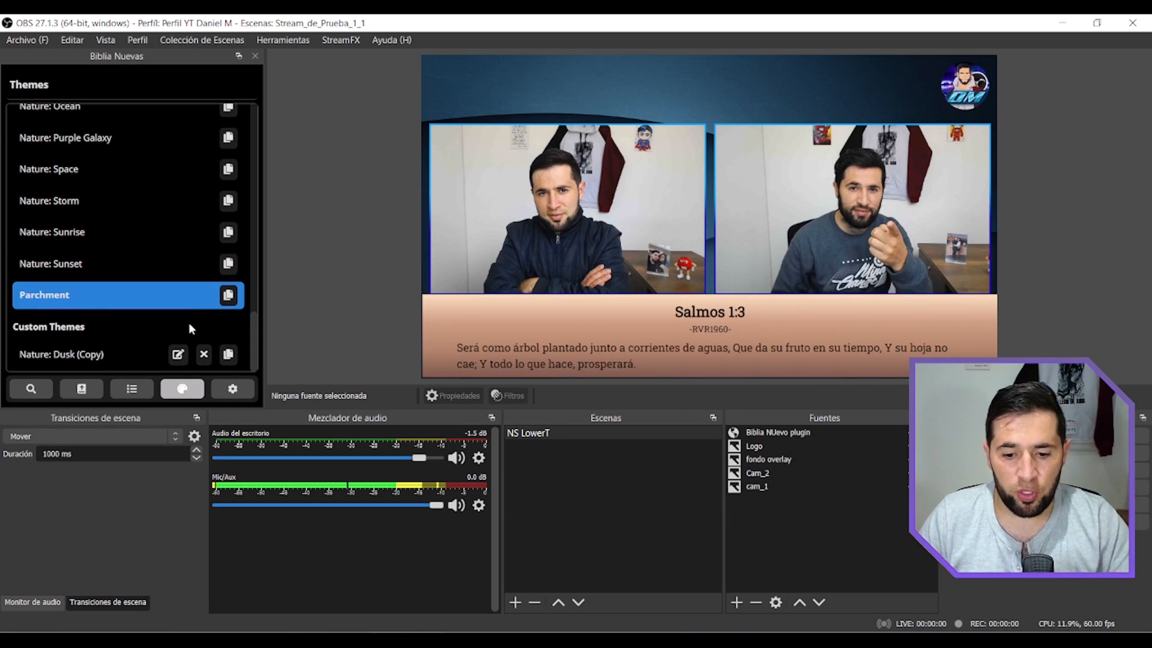
{"action": "left_click", "coordinate": [119, 271]}
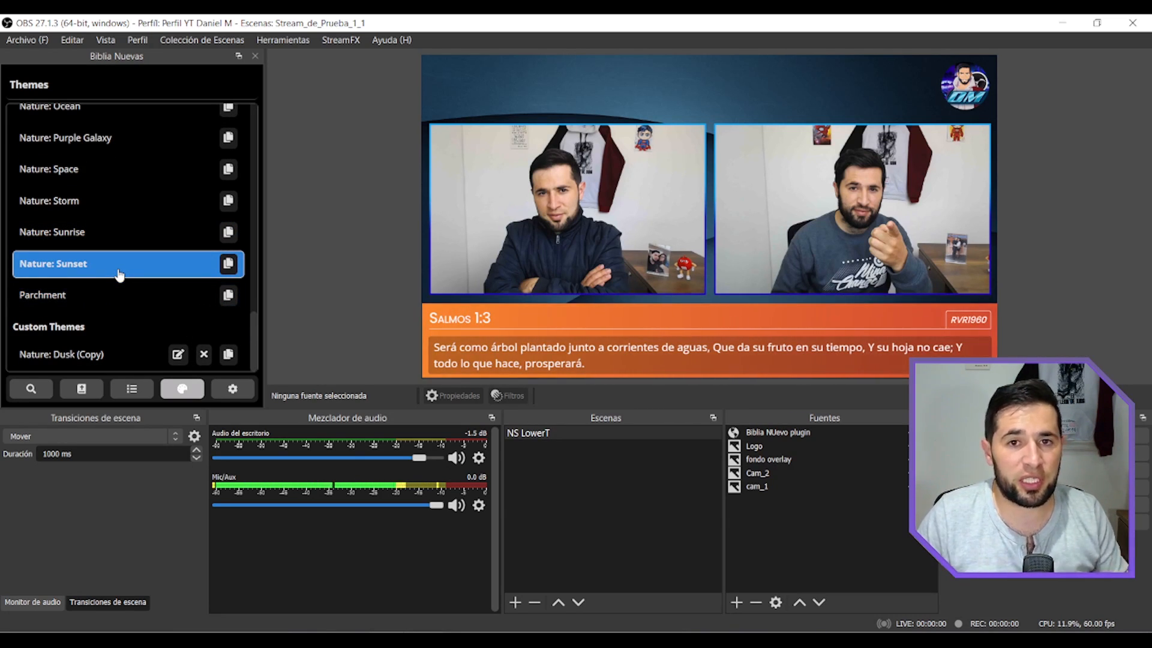